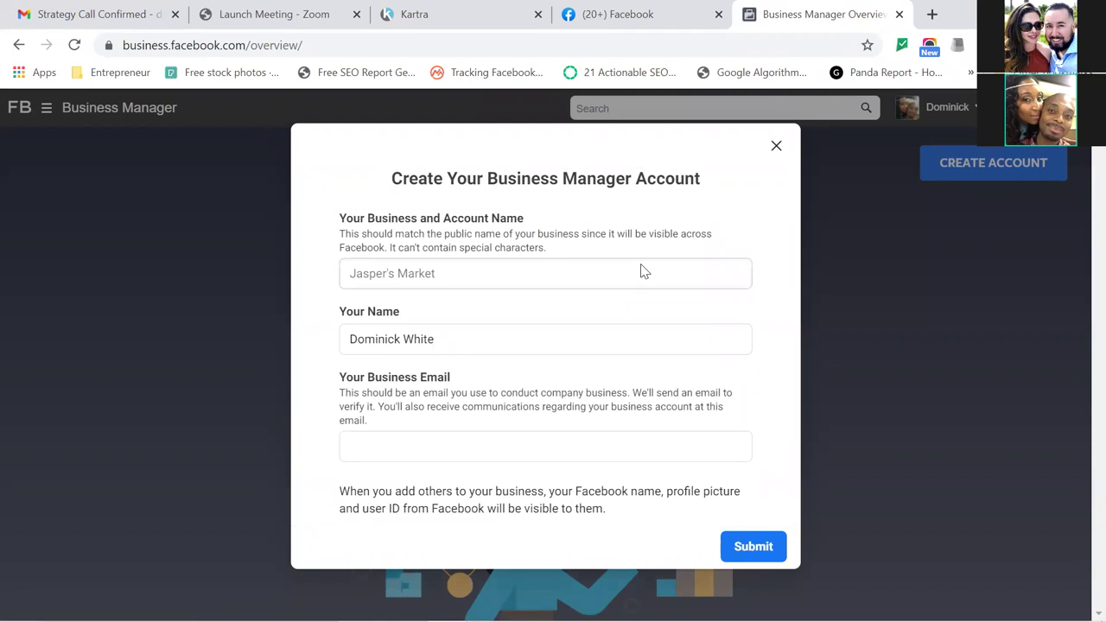
Replace the business name Realtor Zone with DC Digital Marketing and fill in the business e-mail address.
left_click(547, 274)
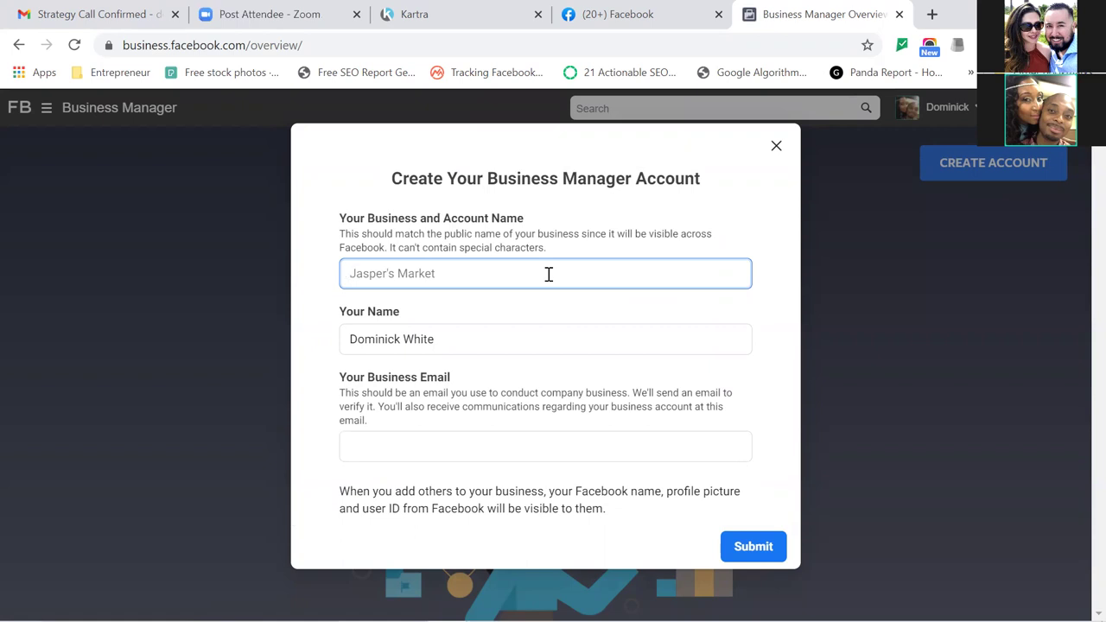
type("Realtor Zone")
left_click(462, 451)
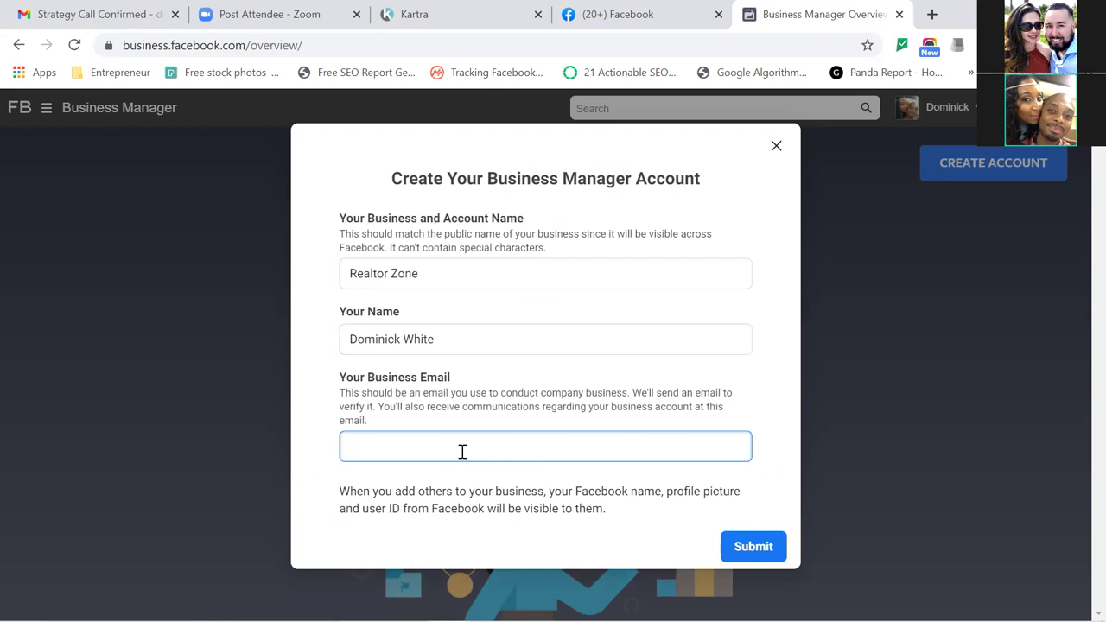
left_click_drag(424, 270, 230, 293)
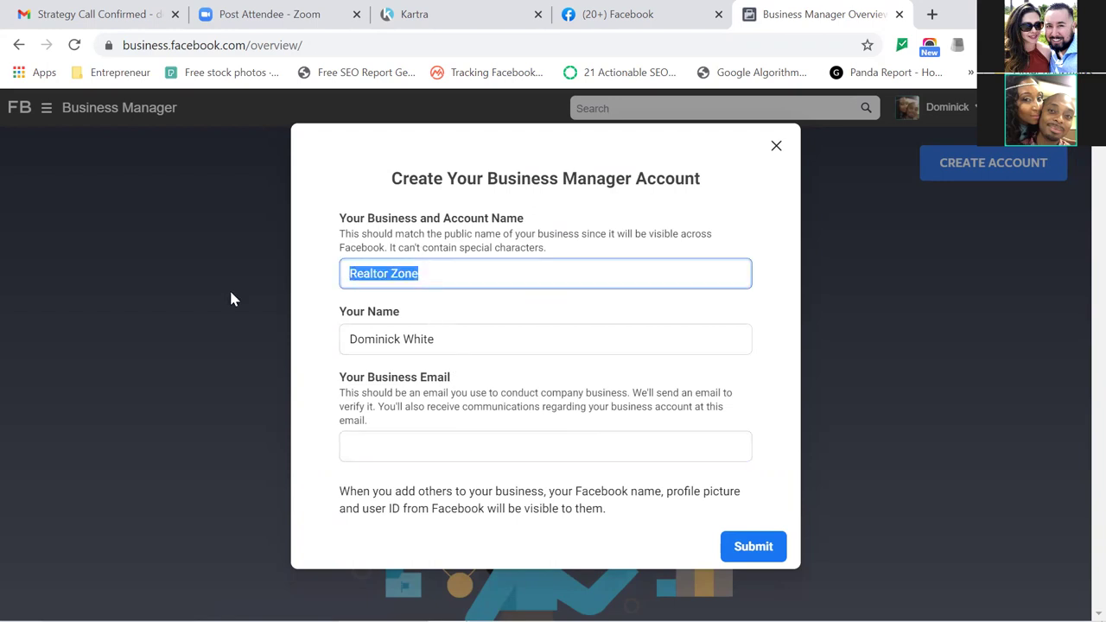
type("DC Dig")
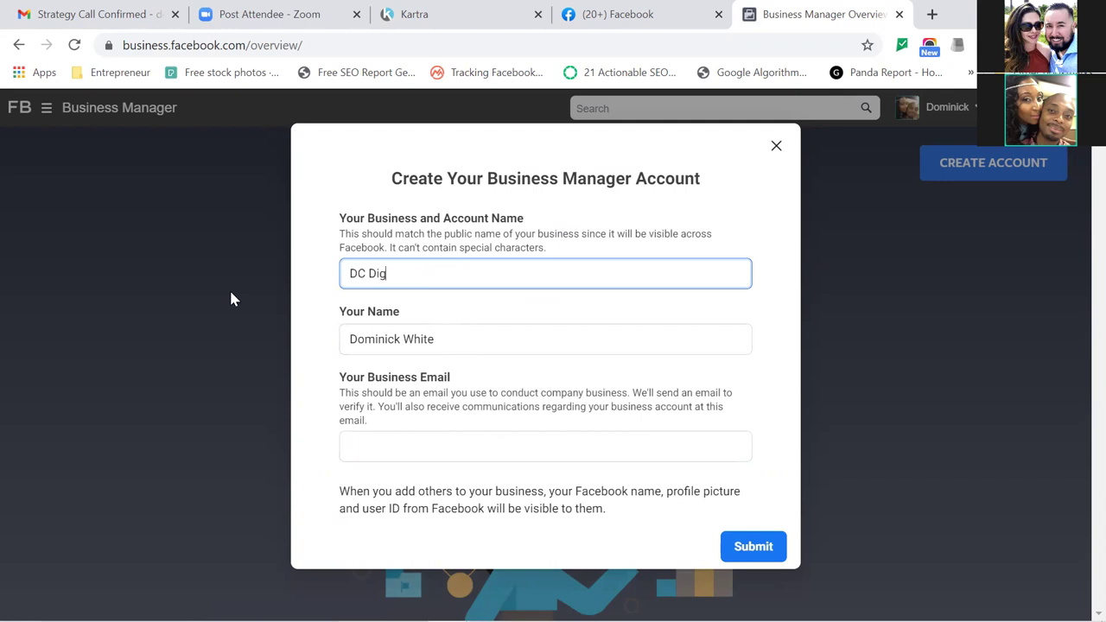
type("ital Marketing")
key("Tab")
key("Tab")
key("Tab")
key("shift+Tab")
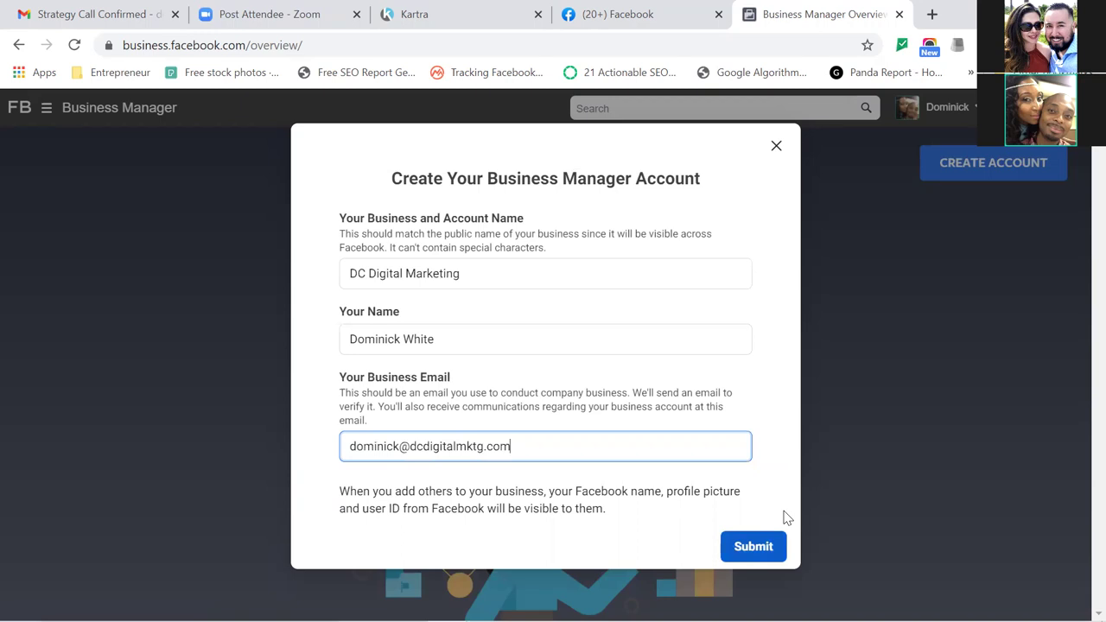
Submit the account form and close the 'DC Digital Marketing Was Created!' confirmation.
key("Return")
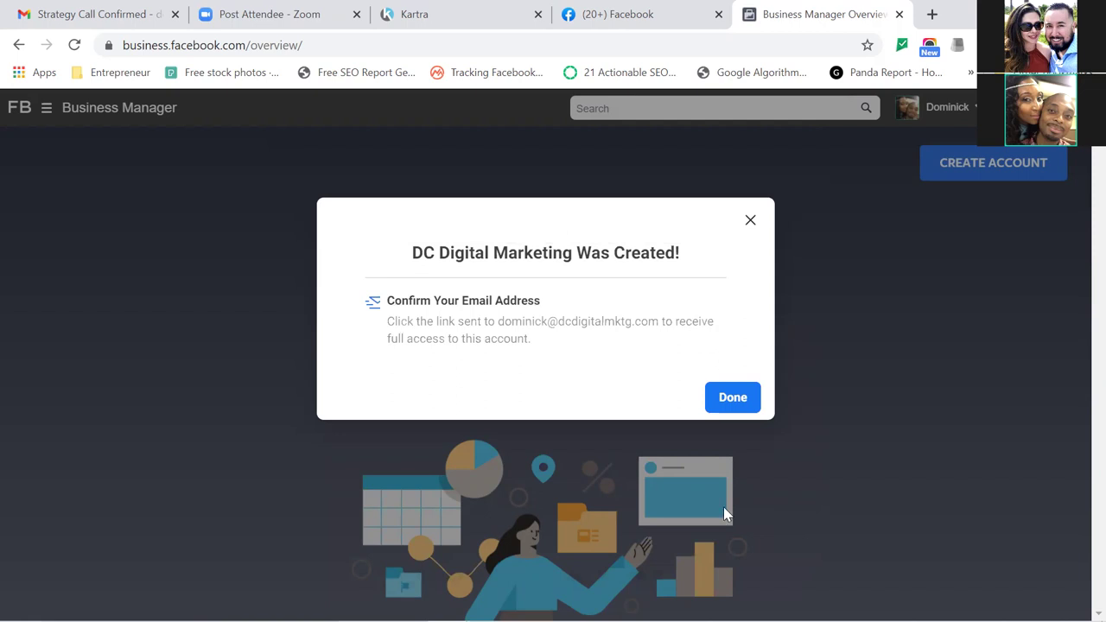
left_click(725, 407)
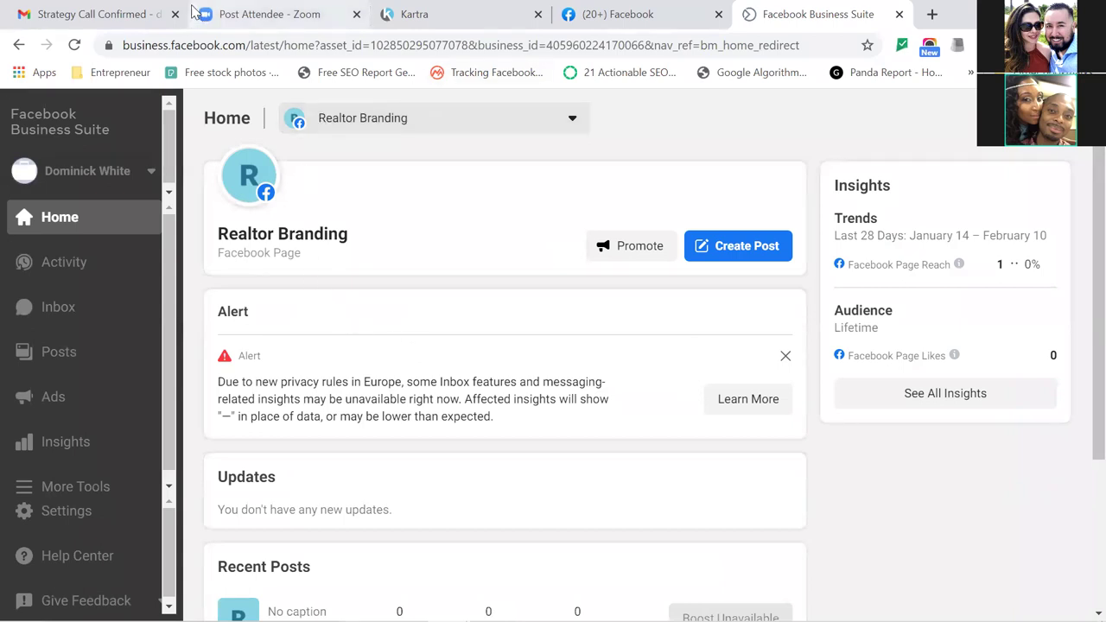
Confirm the business e-mail from the verification message in the Gmail inbox.
left_click(128, 14)
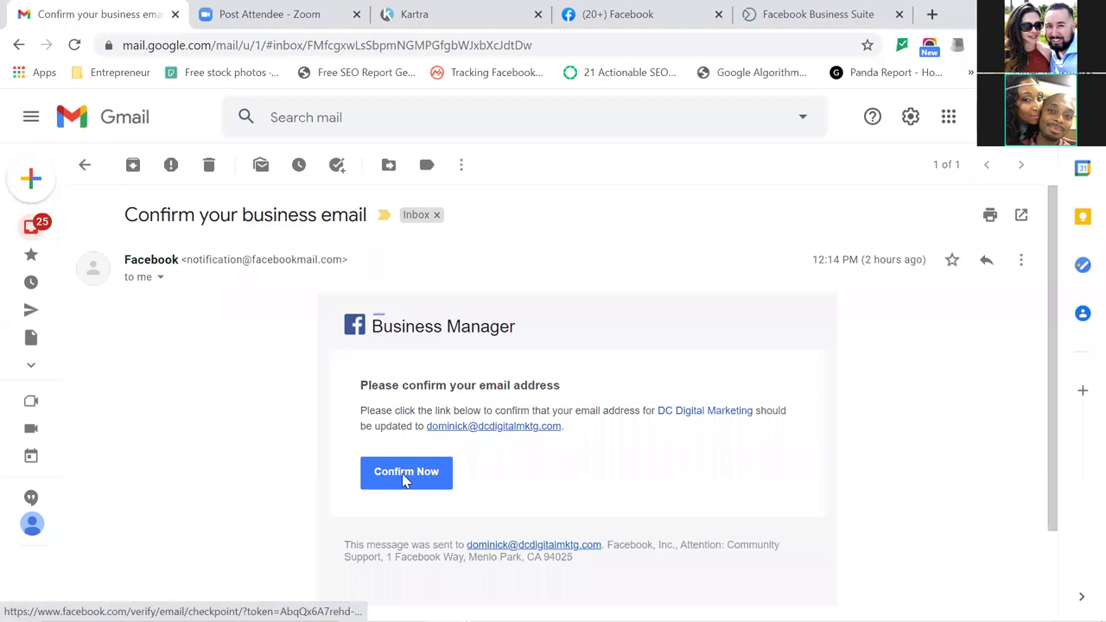
left_click(406, 480)
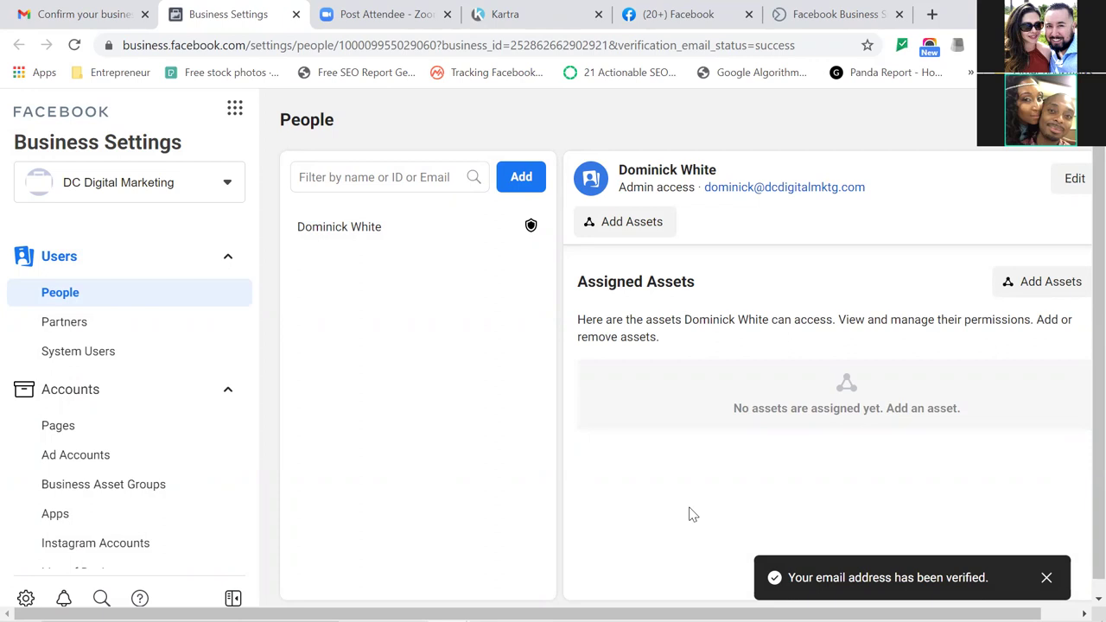
Dismiss the e-mail-verified notice and close the Zoom, Business Suite and (20+) Facebook tabs.
left_click(1048, 579)
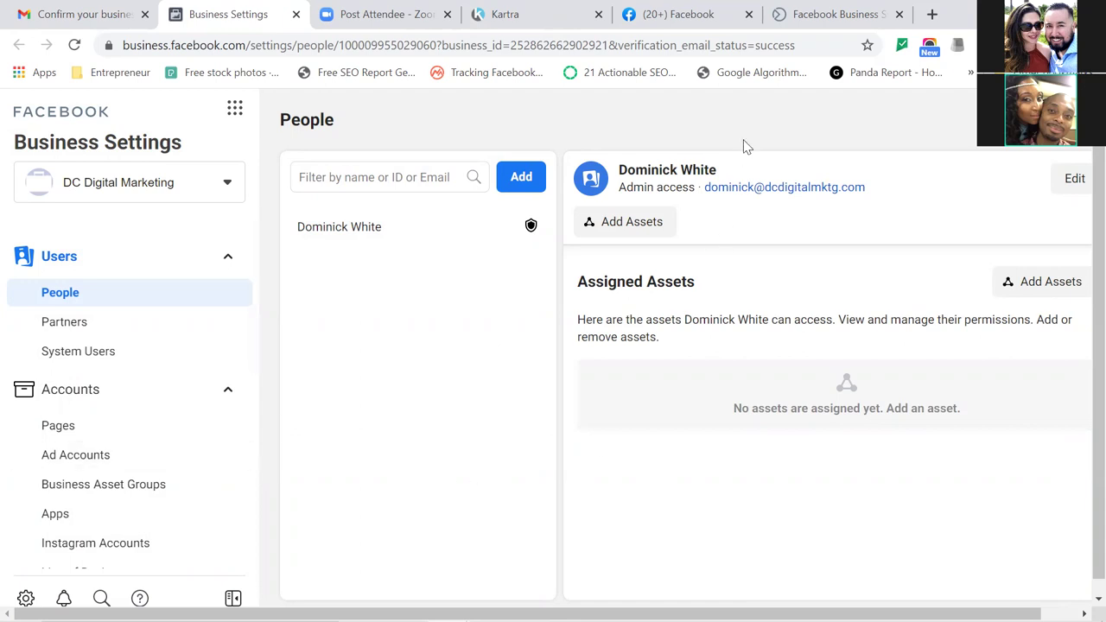
left_click(447, 15)
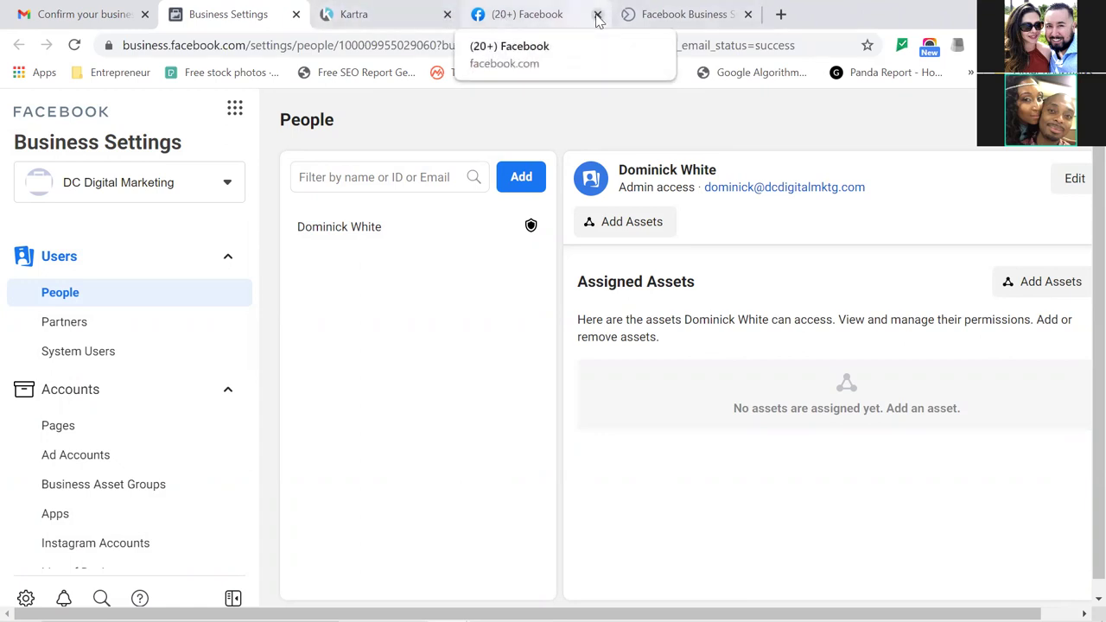
left_click(748, 15)
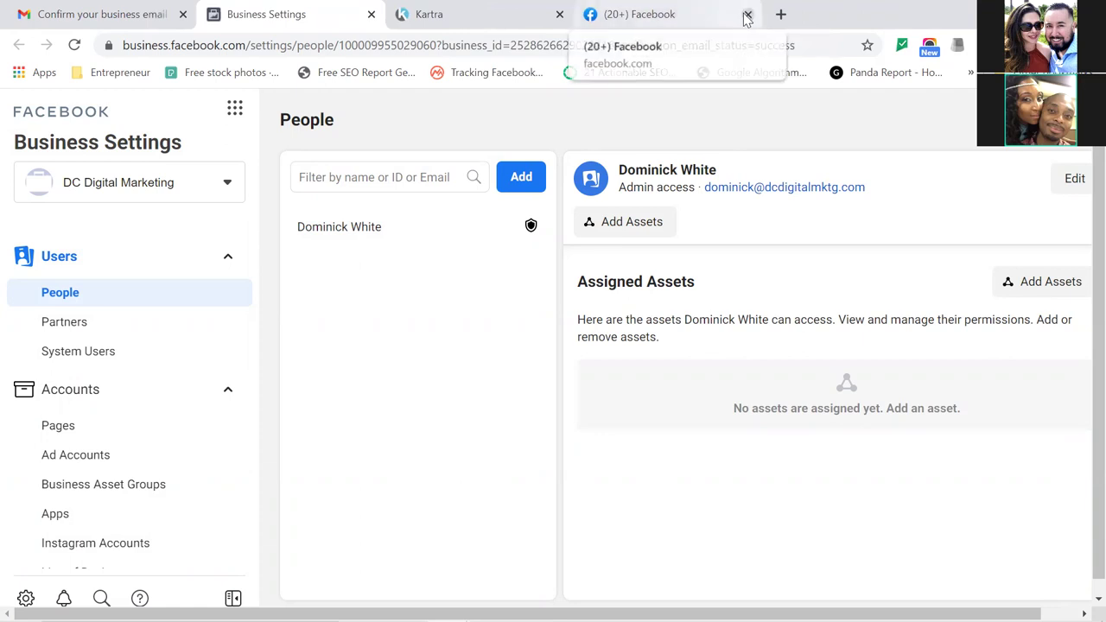
left_click(748, 16)
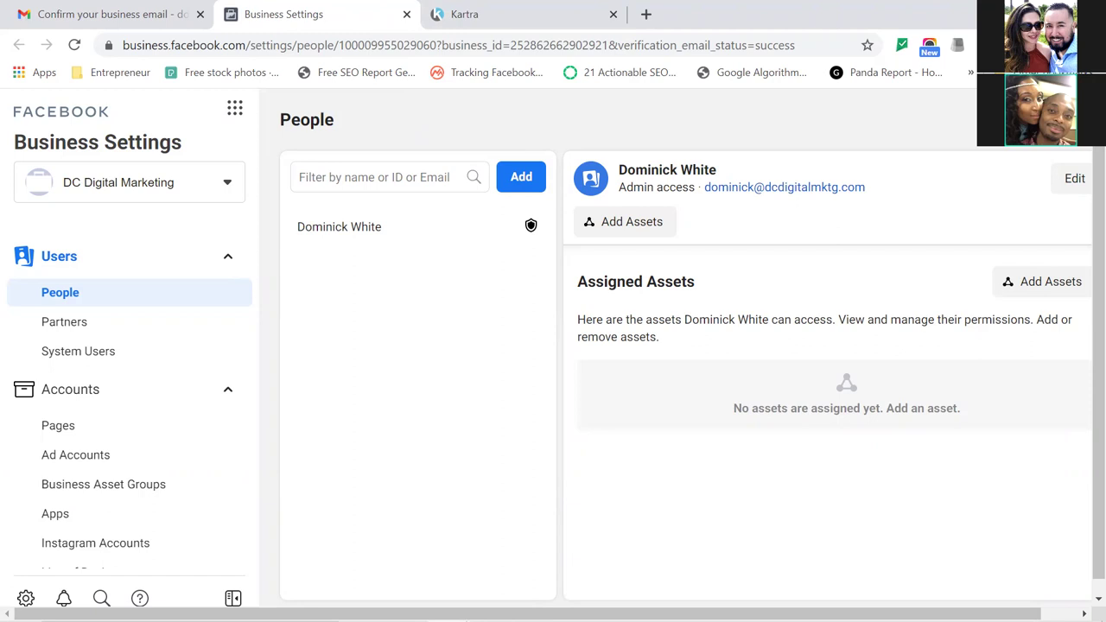
left_click(1090, 45)
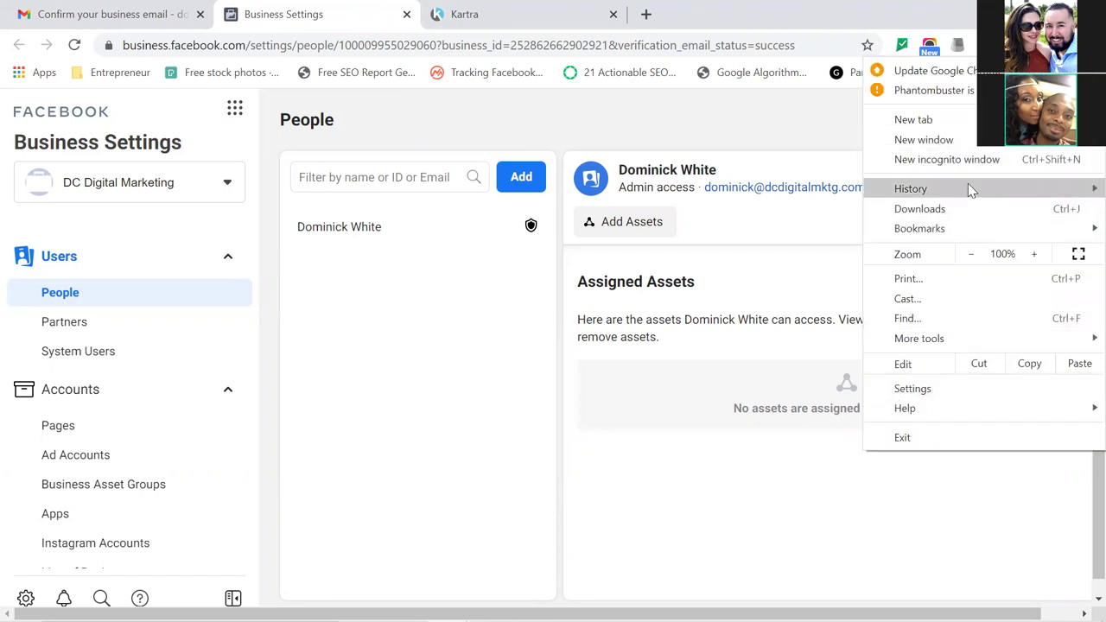
left_click(964, 228)
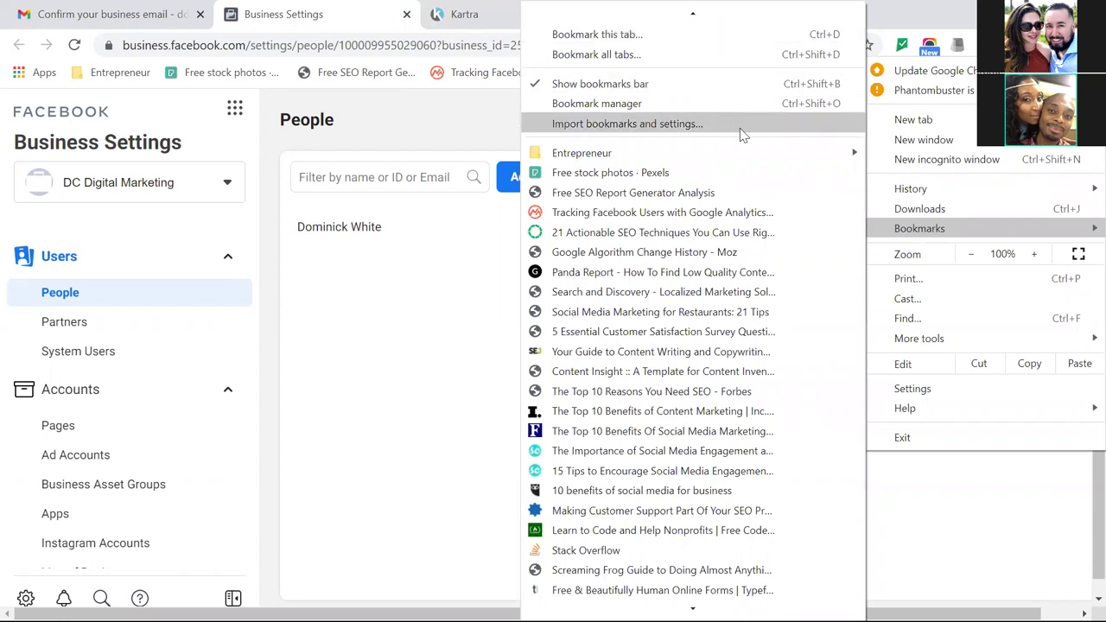
mouse_move(795, 153)
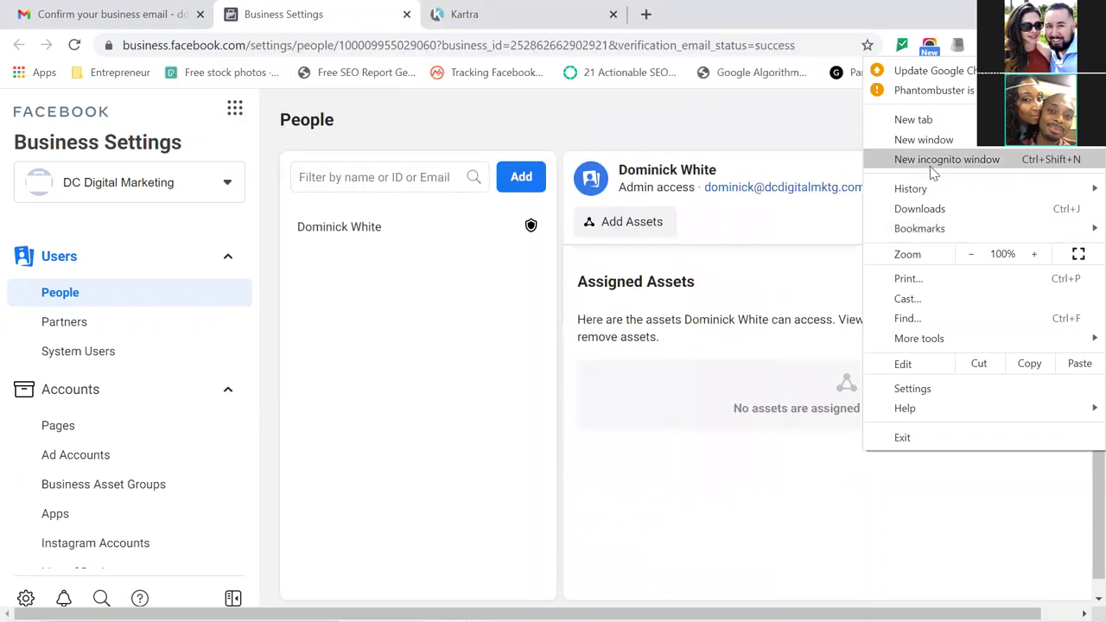
left_click(835, 513)
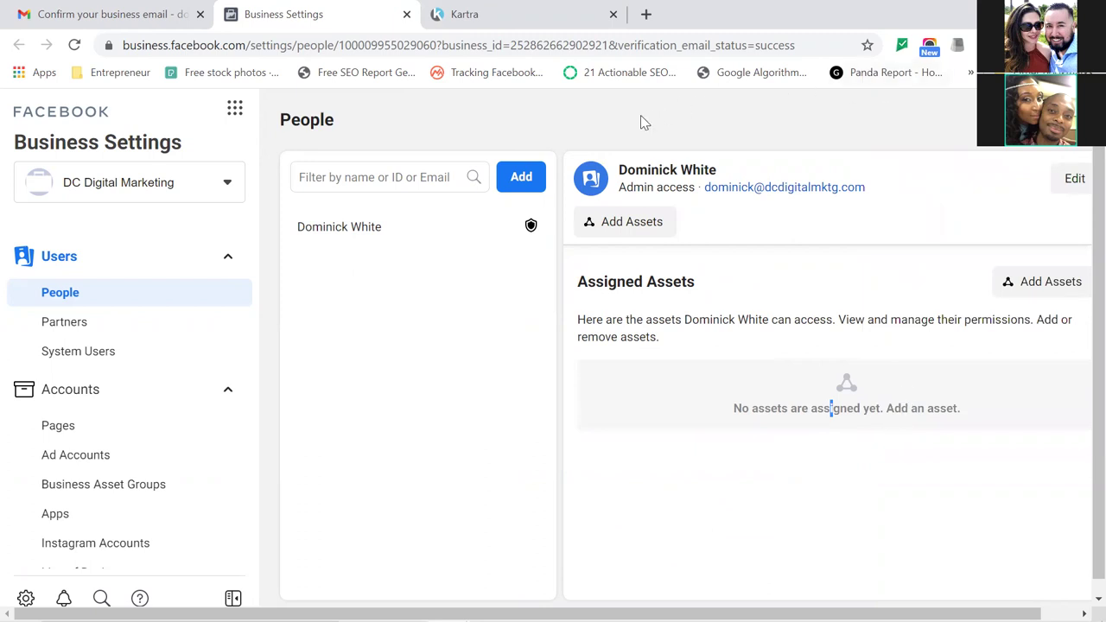
left_click(969, 74)
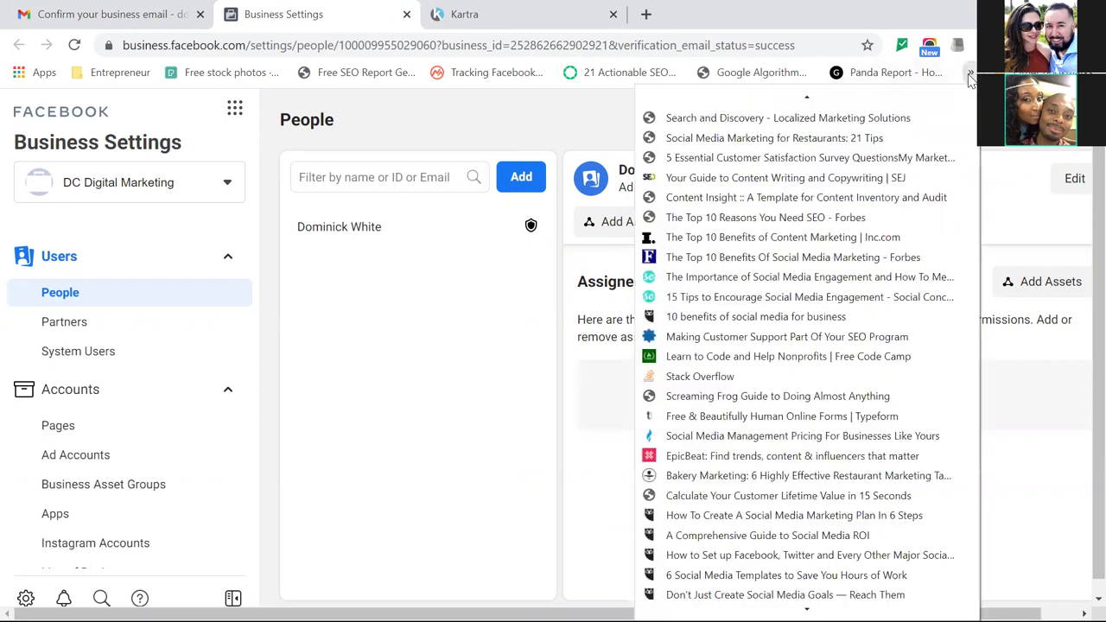
left_click(672, 73)
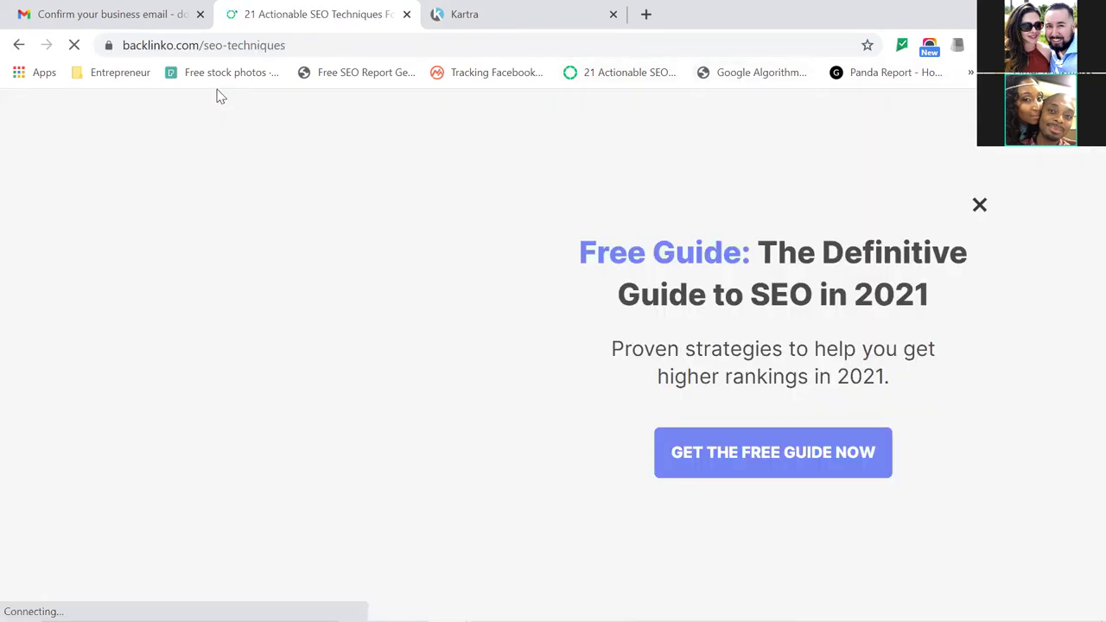
left_click(18, 46)
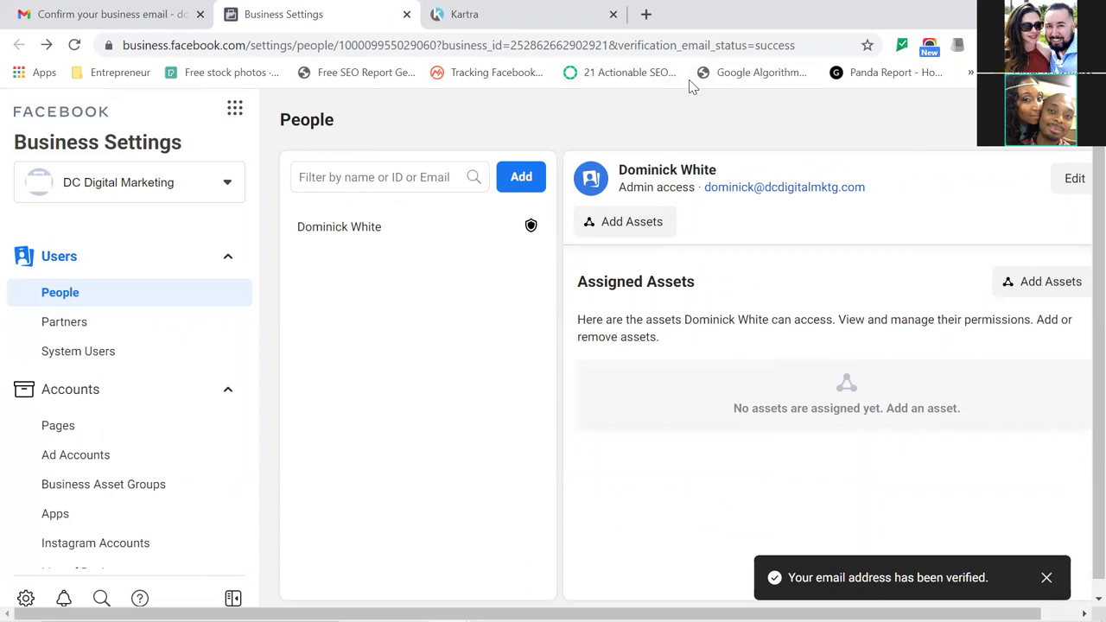
Add a folder named 'ADS Manager' to the Chrome bookmarks bar and show the » overflow list.
right_click(691, 86)
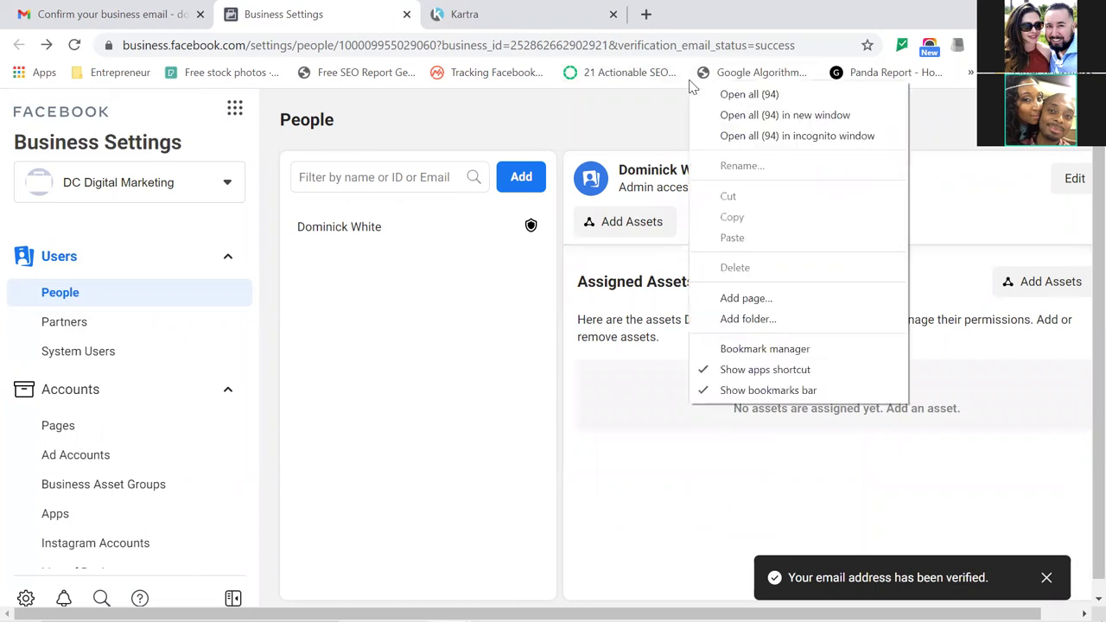
left_click(760, 319)
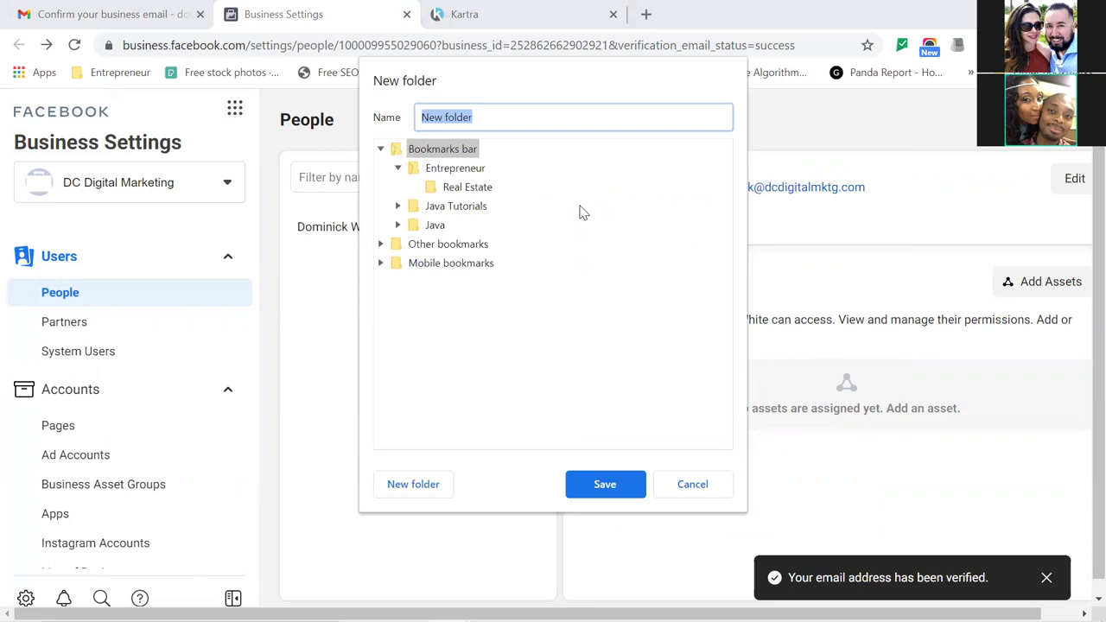
type("ADS ")
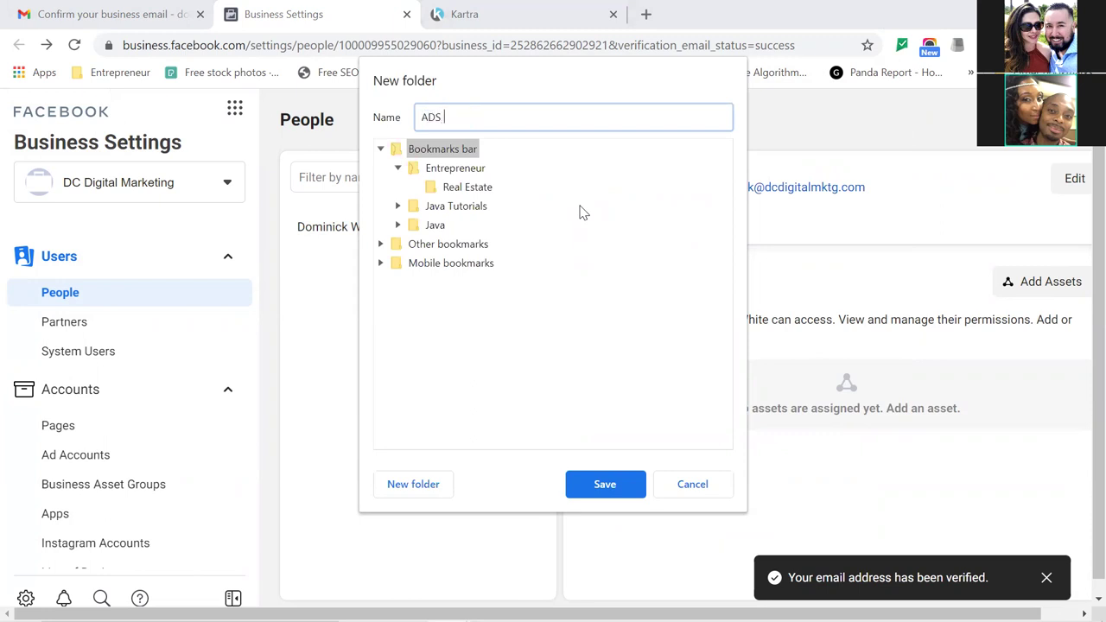
type("Manager")
left_click(605, 485)
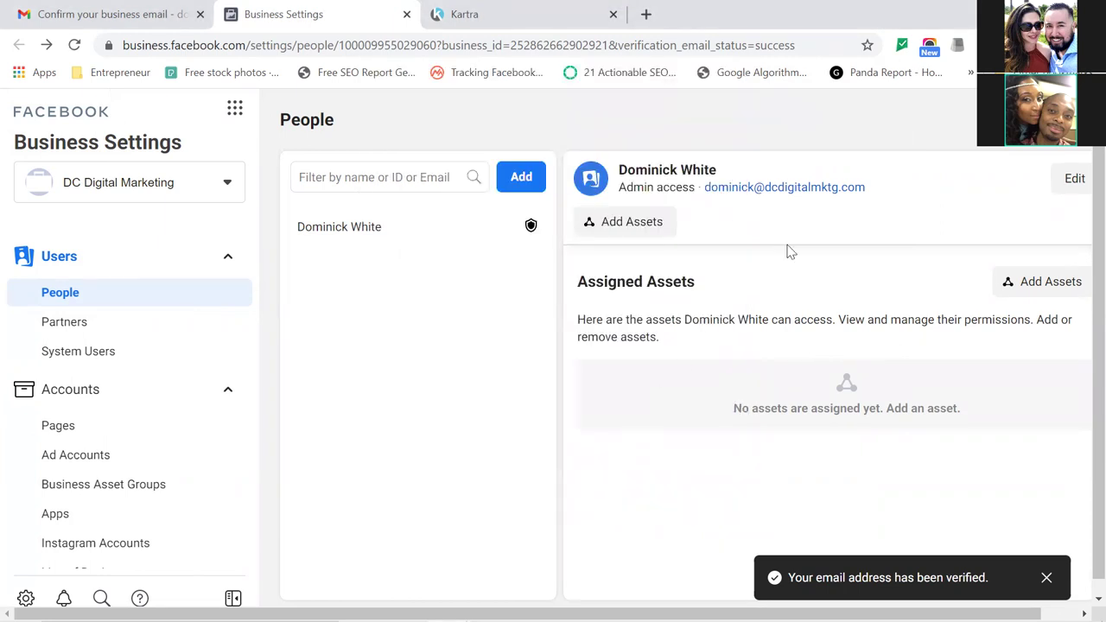
left_click(970, 73)
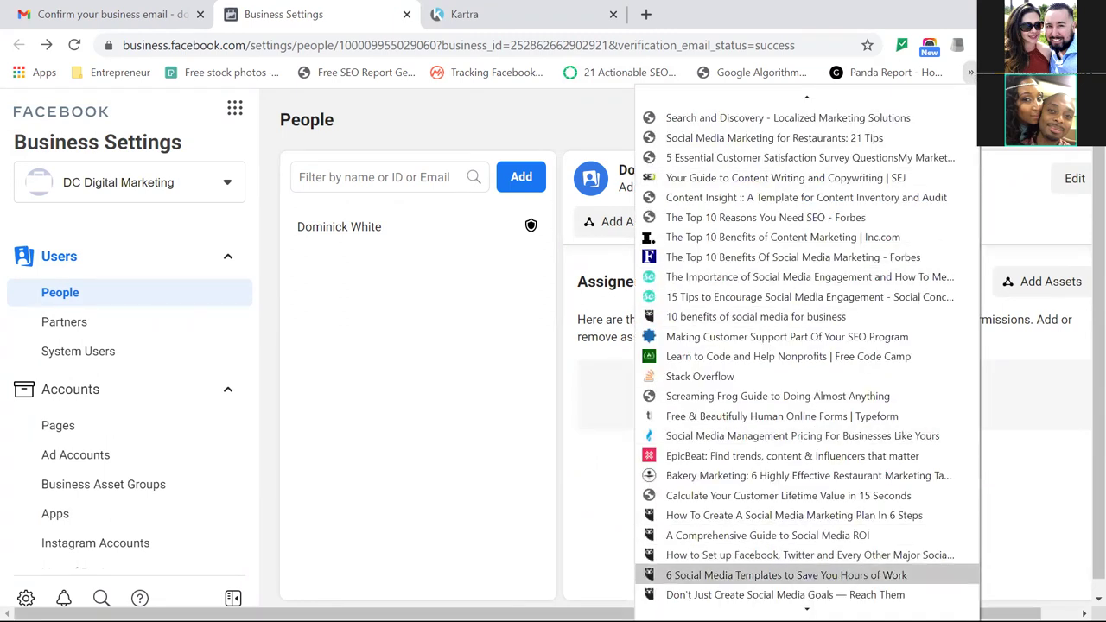
Close the » bookmarks overflow list so the People settings show fully again.
mouse_move(806, 609)
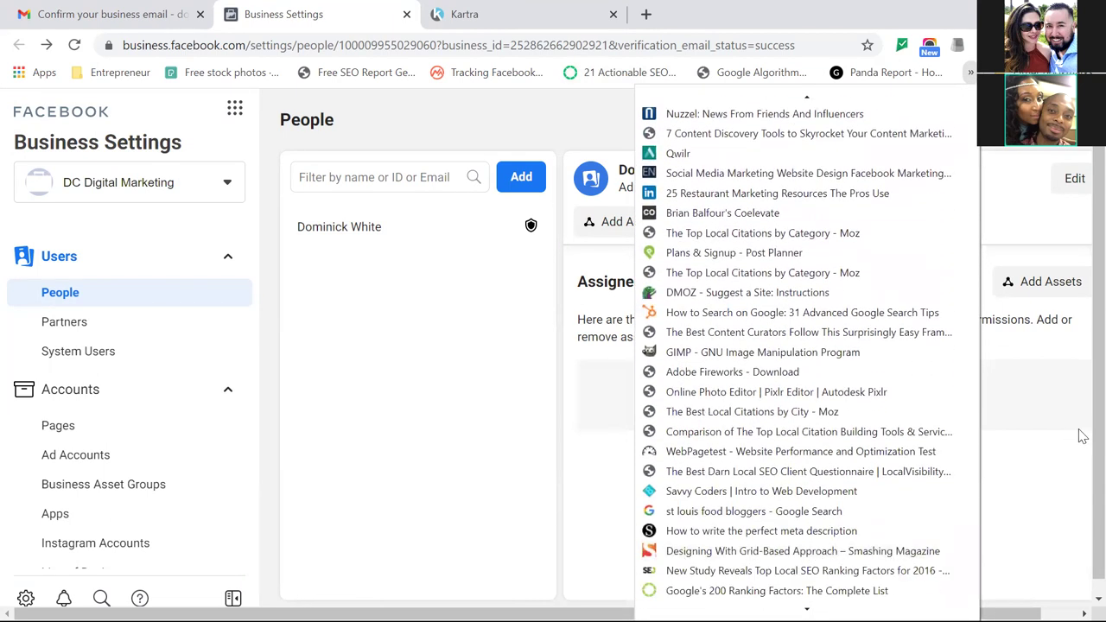
left_click(1078, 442)
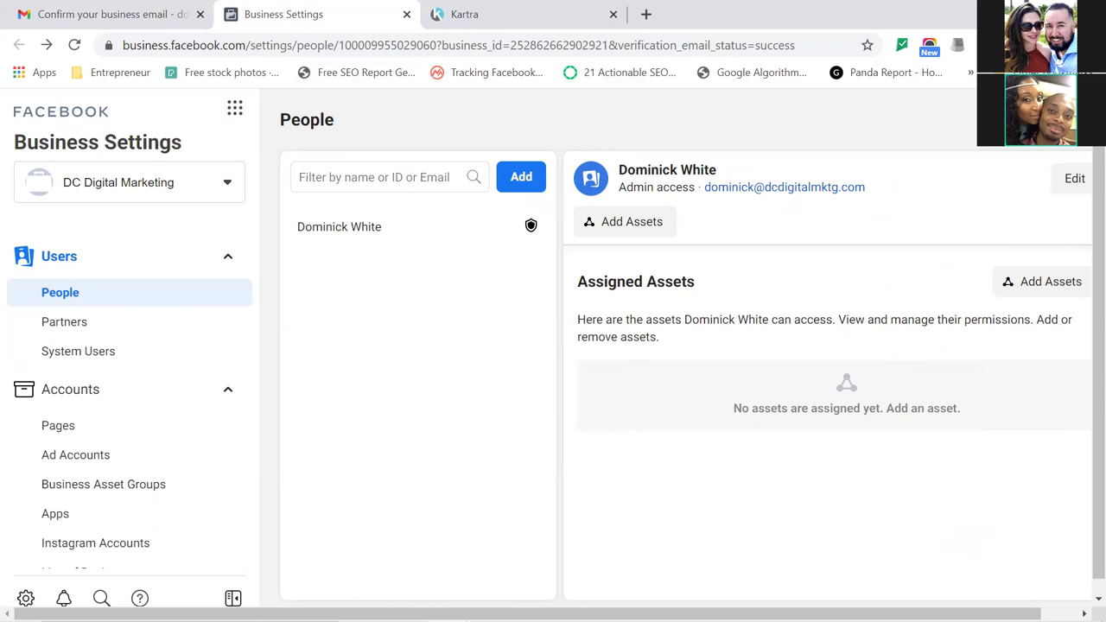
Star the Business Settings page and file the bookmark in the ADS Manager folder.
left_click(867, 45)
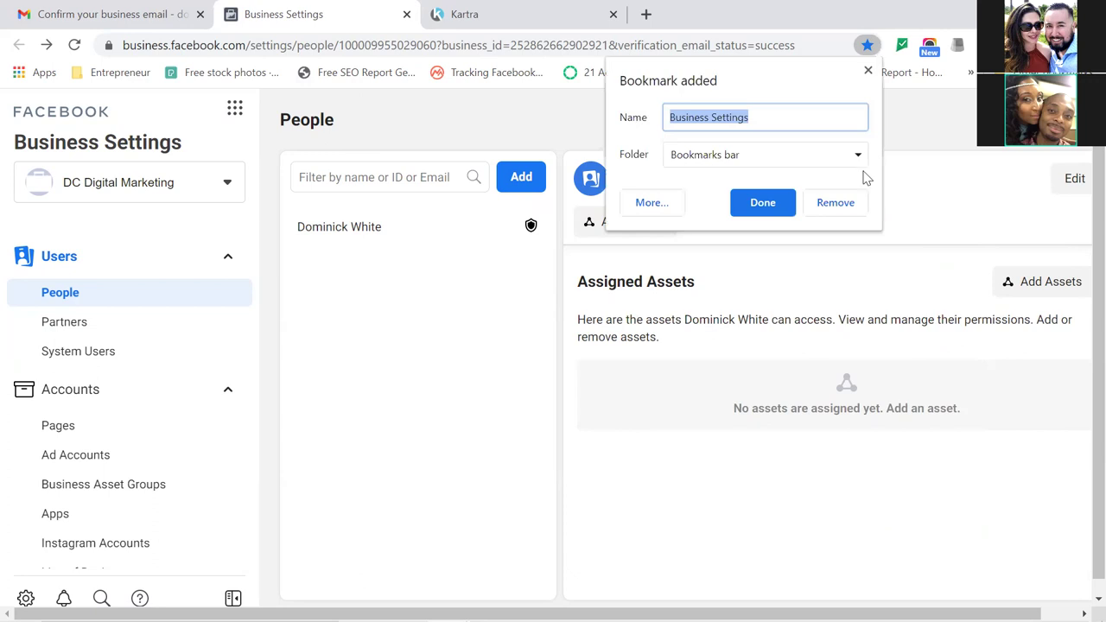
left_click(858, 157)
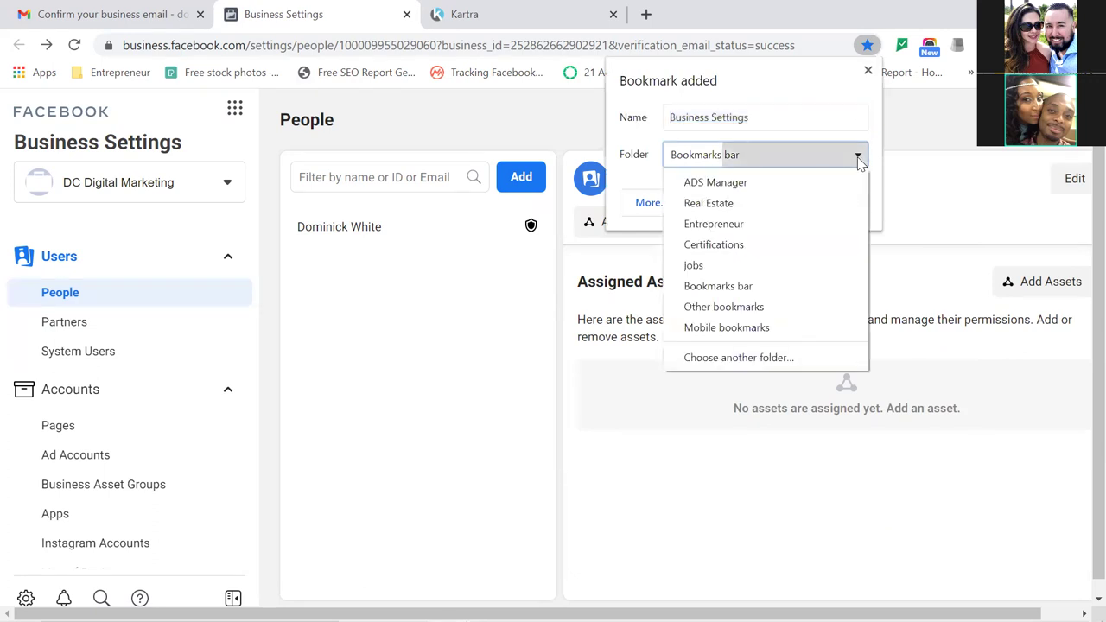
left_click(768, 182)
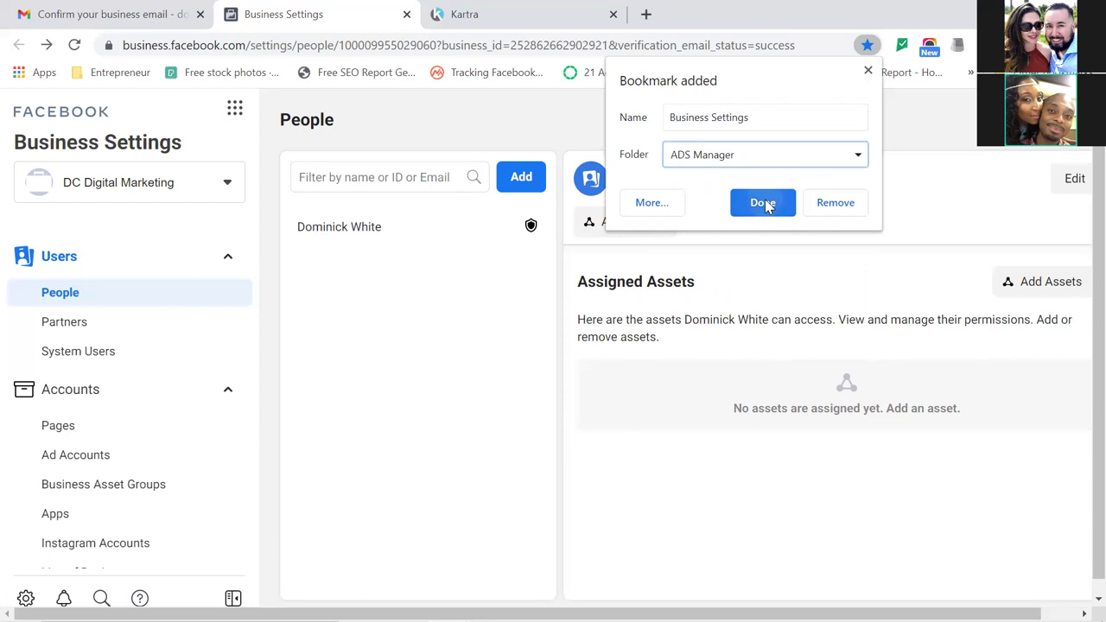
left_click(764, 203)
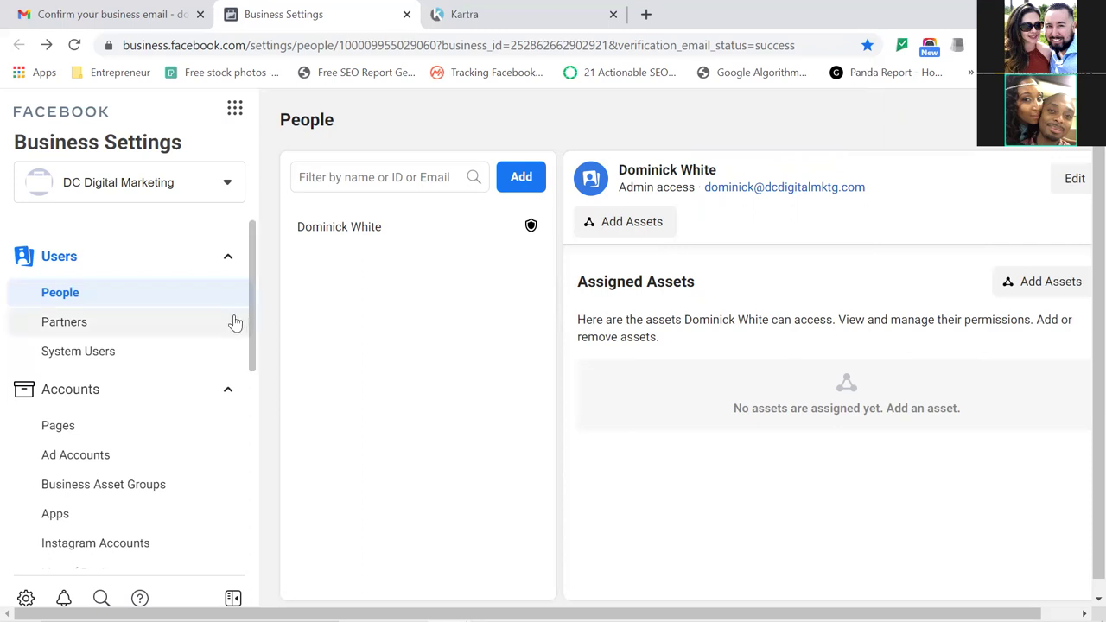
Under Accounts > Pages, add the existing DC Digital Marketing Page found by searching 'dc', and dismiss the approval notice.
left_click(59, 439)
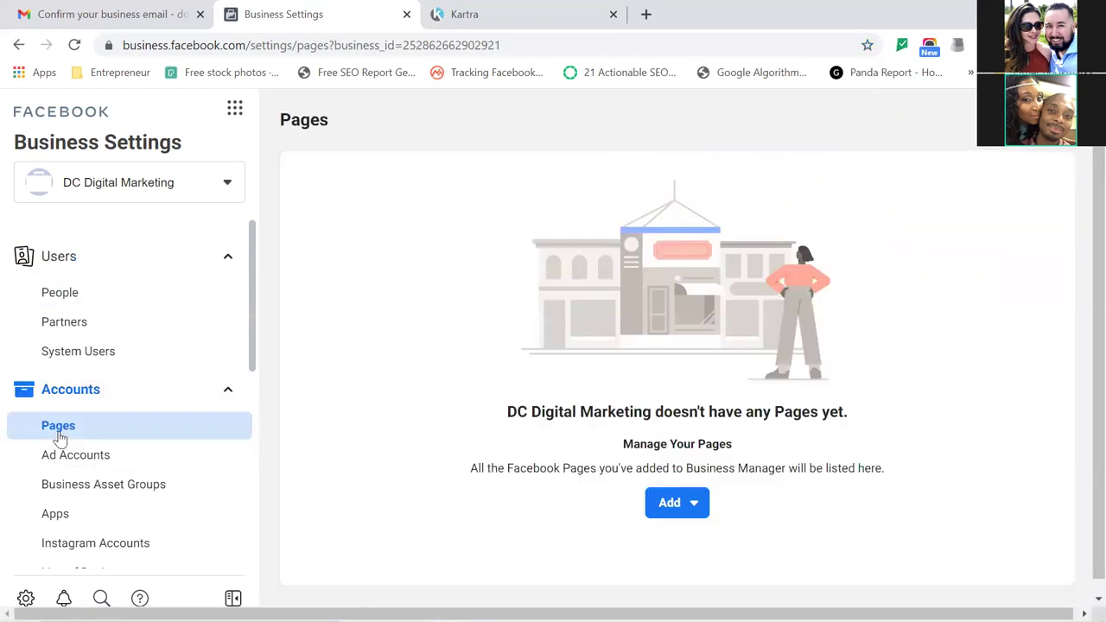
left_click(672, 505)
left_click(666, 508)
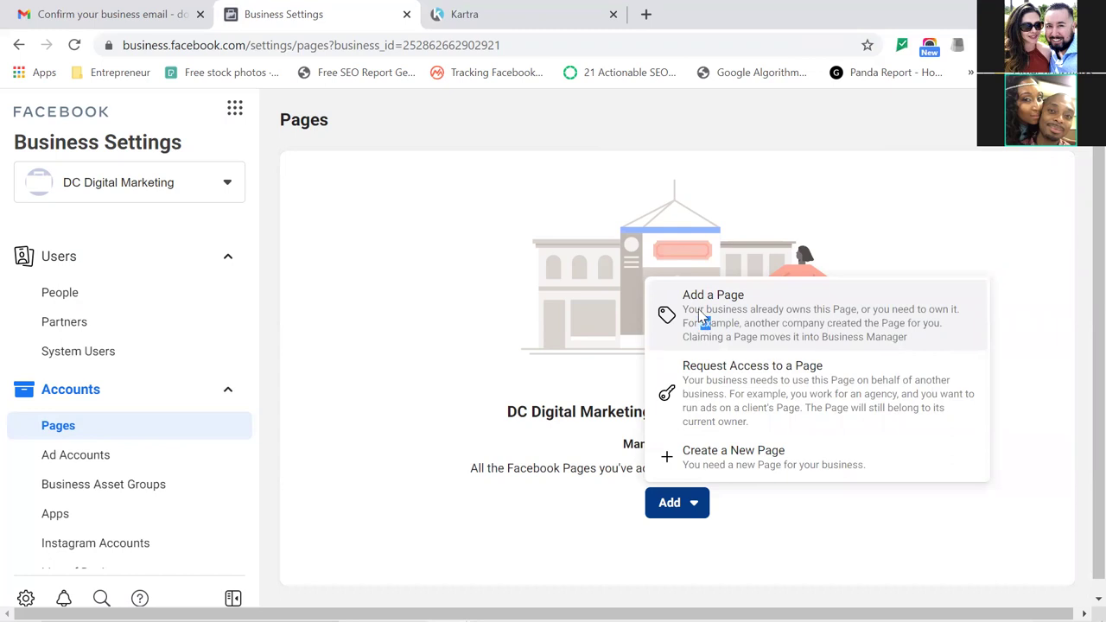
left_click(702, 318)
left_click(580, 347)
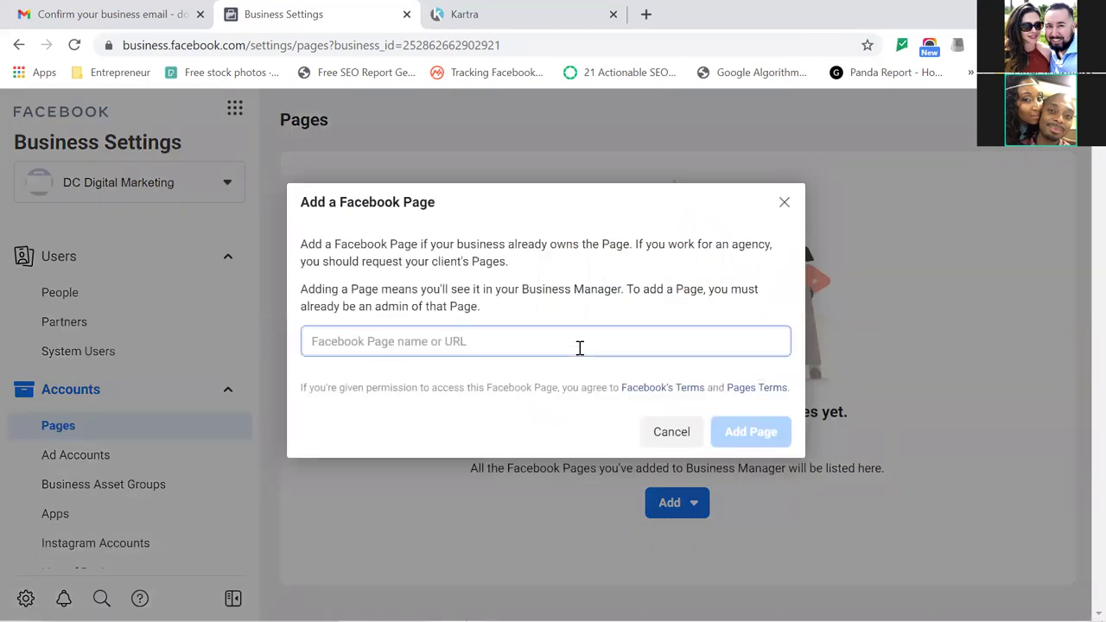
type("dc")
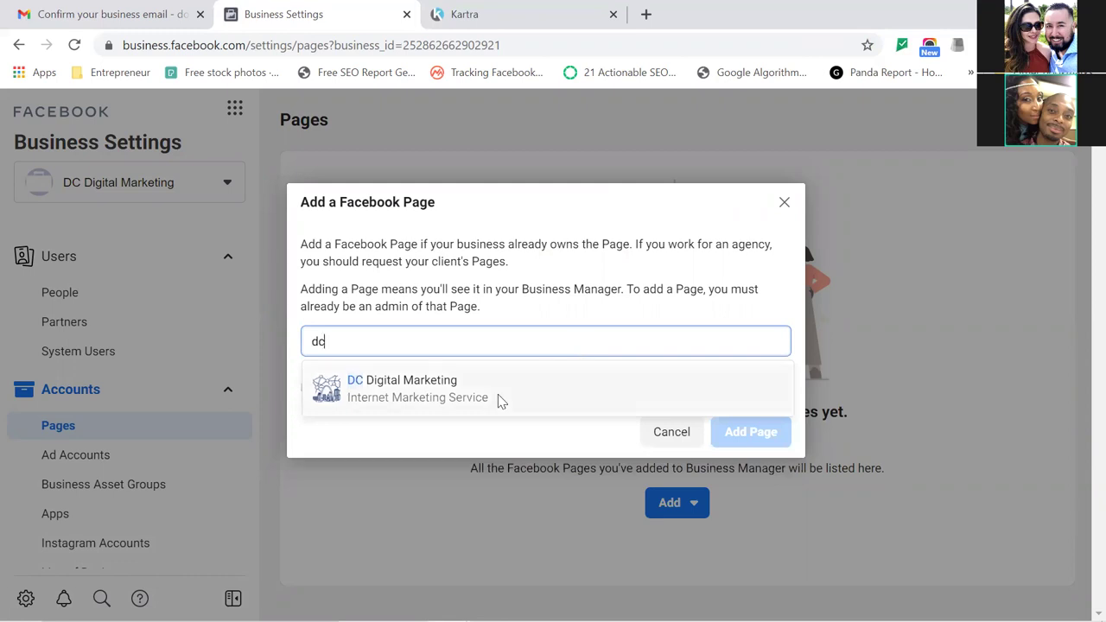
left_click(479, 399)
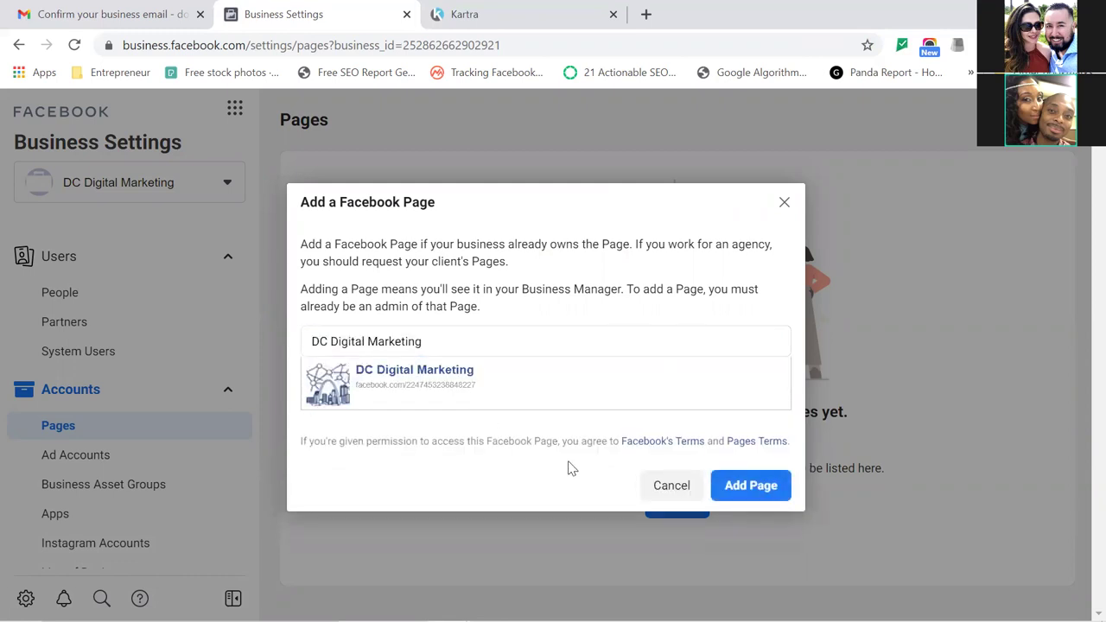
left_click(773, 488)
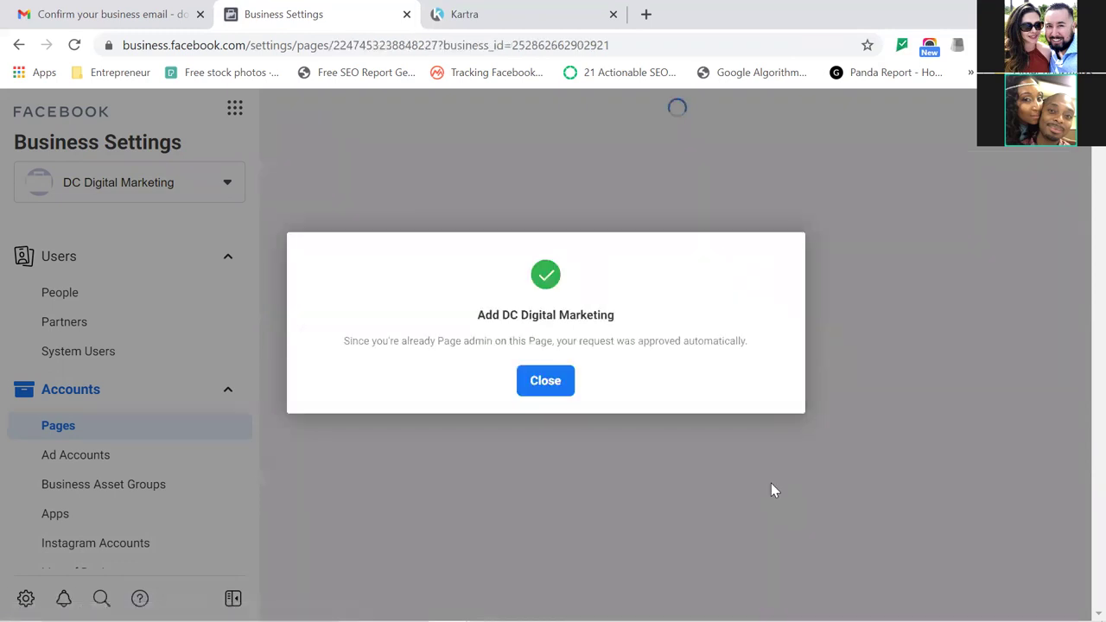
left_click(546, 385)
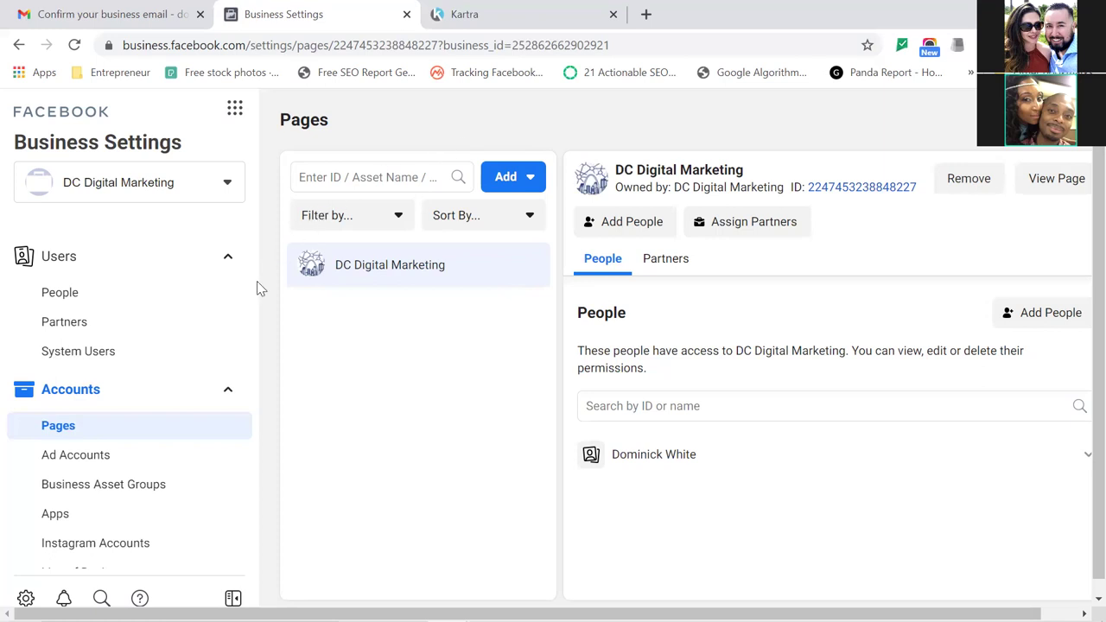
Go to Ad Accounts under Accounts in the Business Settings sidebar.
left_click(84, 466)
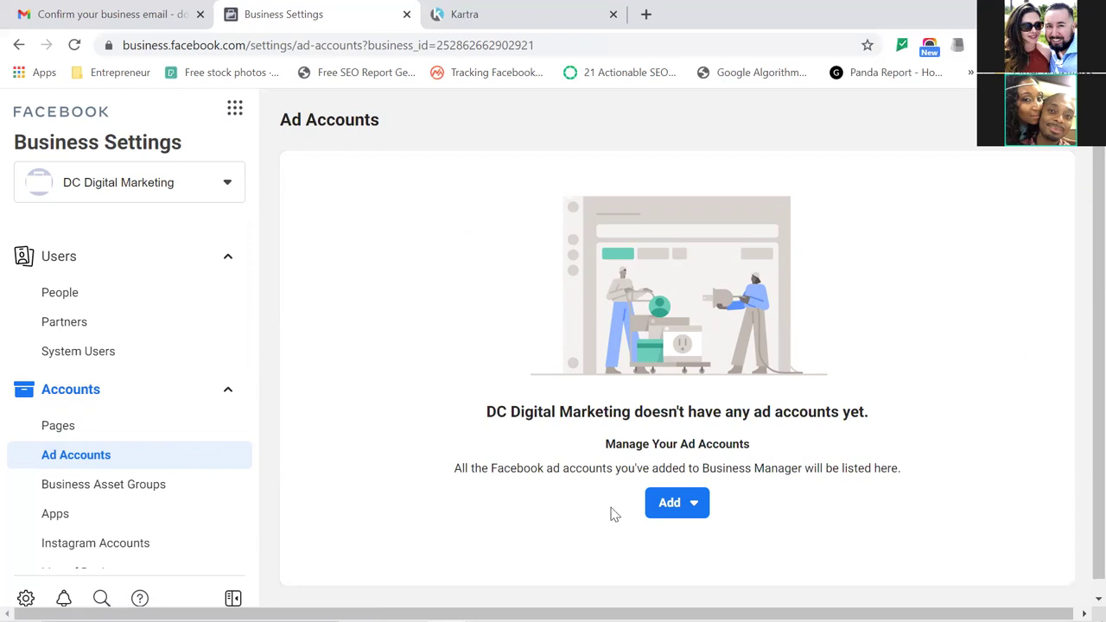
Create a new ad account named DC Digital Marketing, keeping America/Chicago time zone and US Dollars.
left_click(693, 507)
left_click(693, 508)
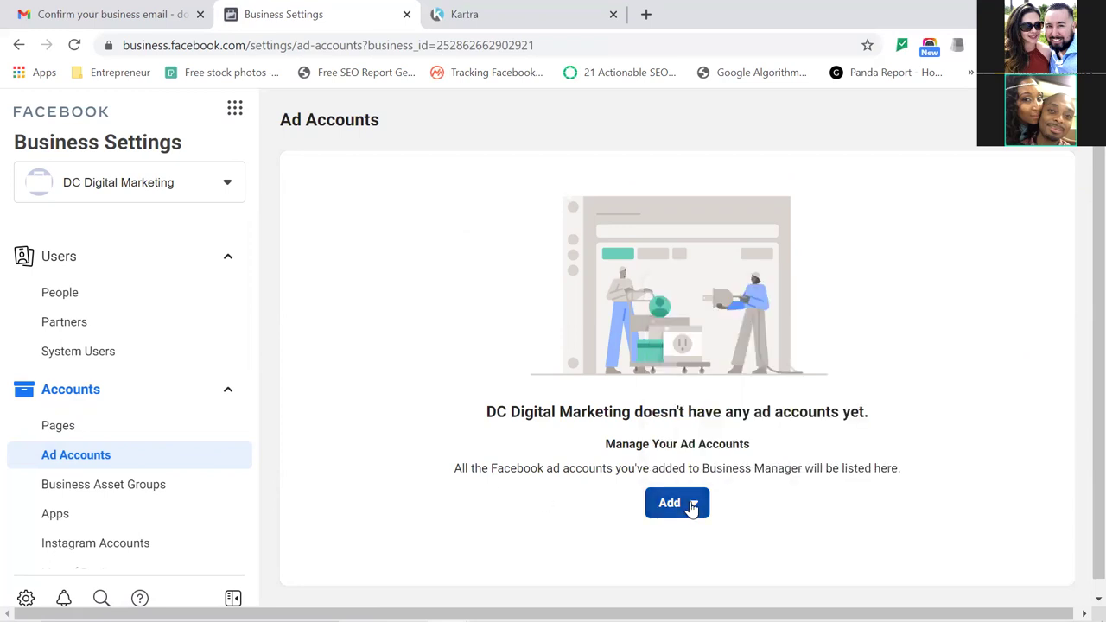
left_click(693, 508)
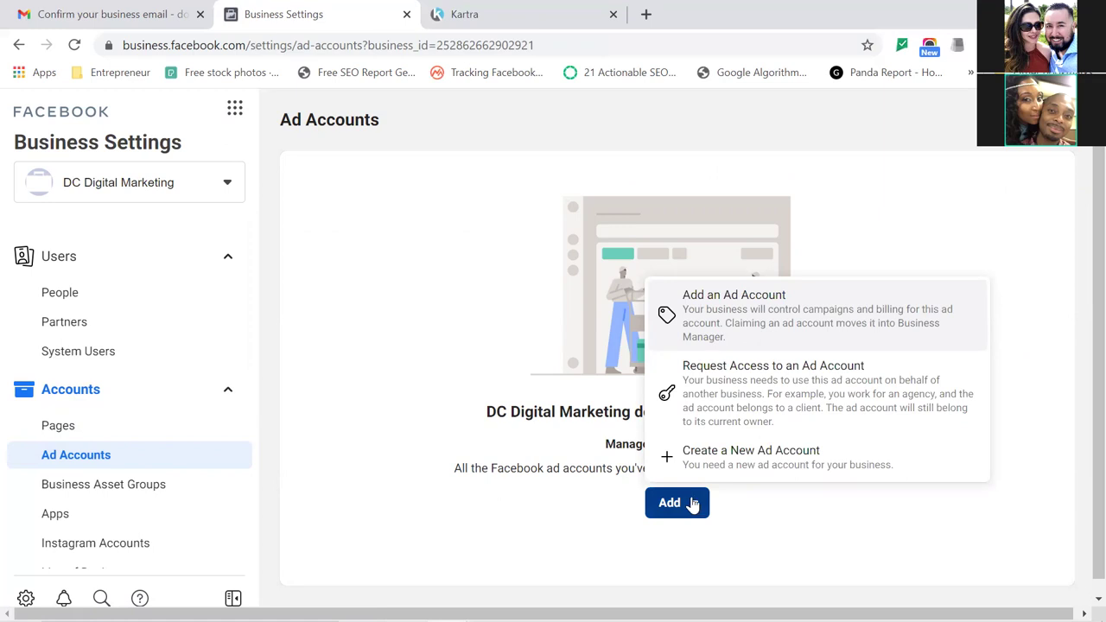
left_click(724, 467)
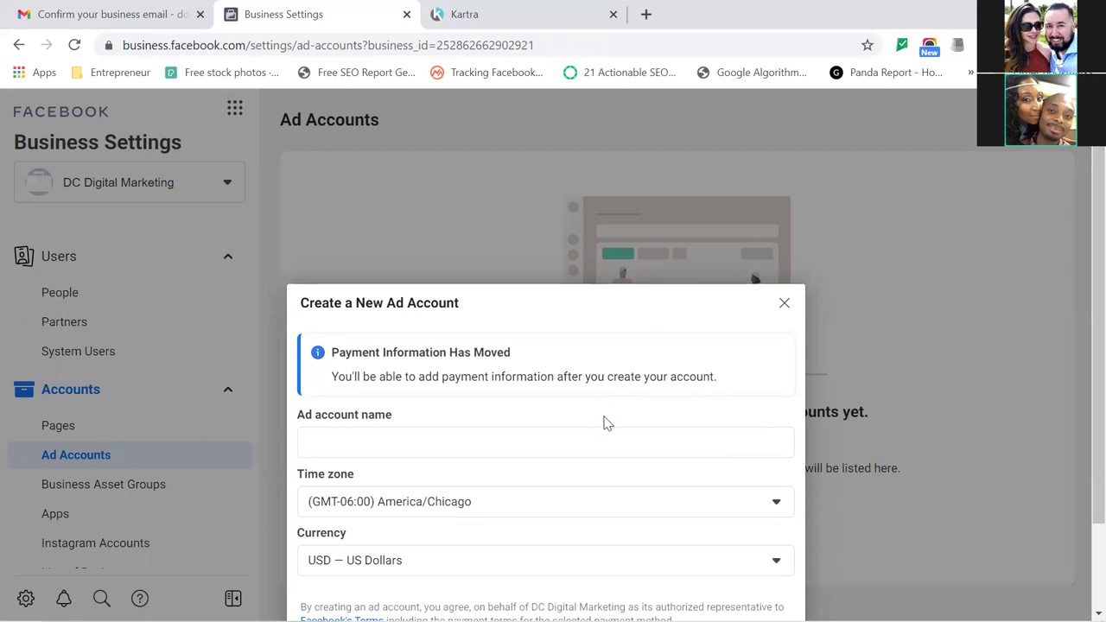
left_click(537, 444)
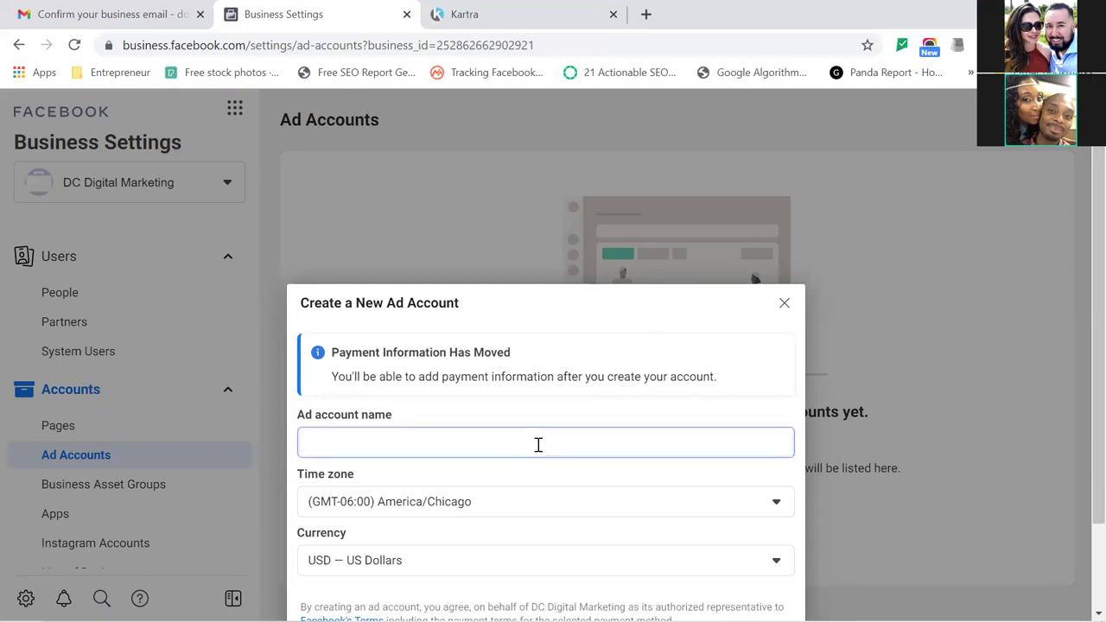
type("DC Digital Marketing")
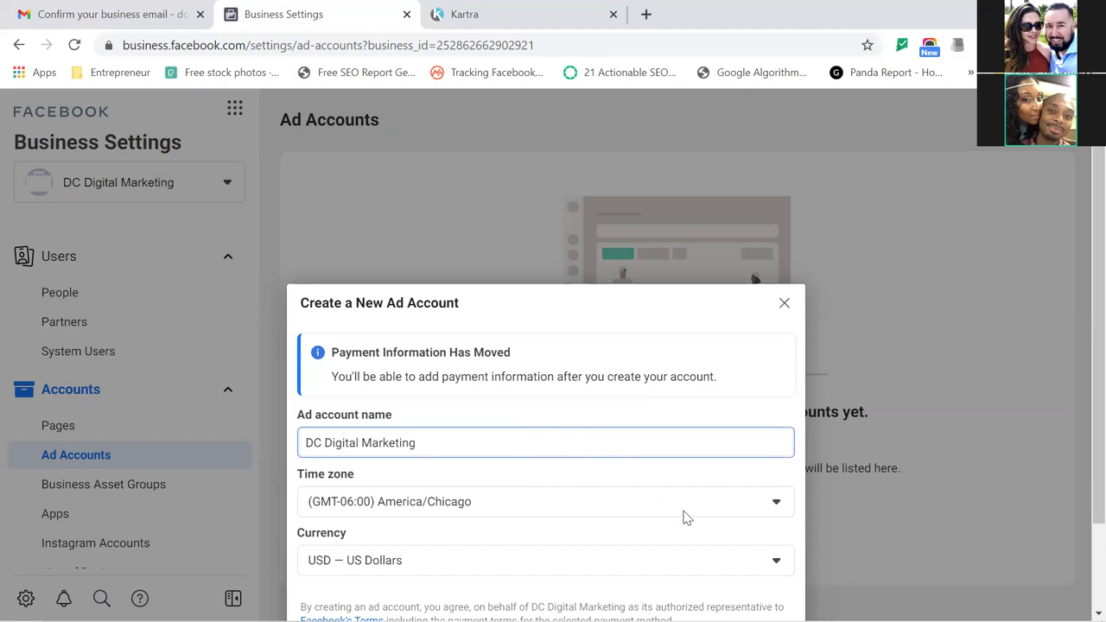
left_click(629, 316)
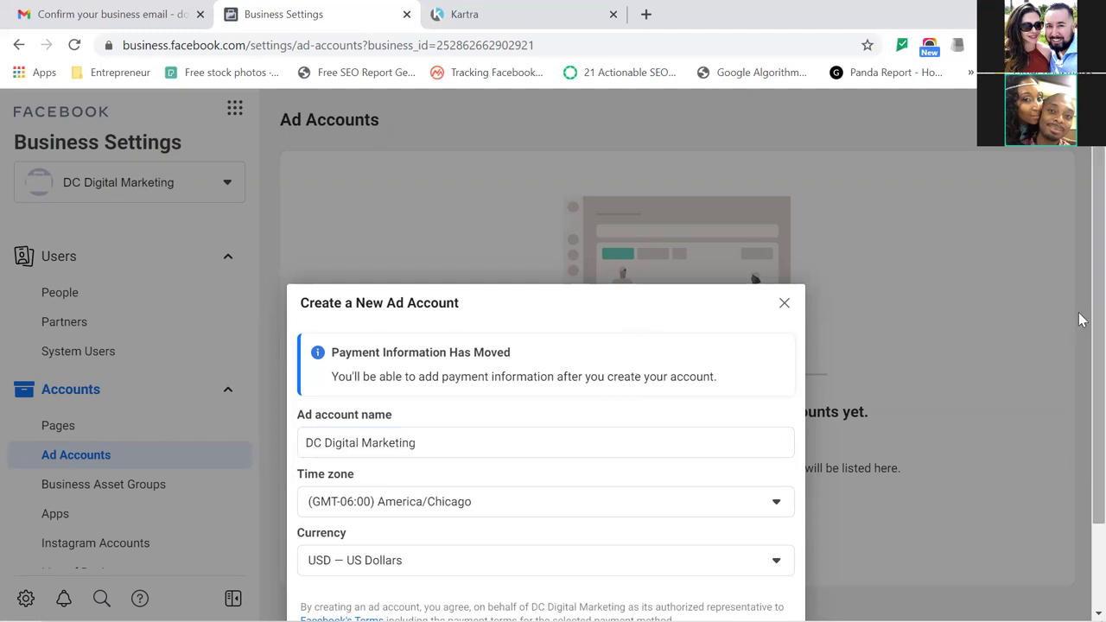
scroll(1079, 336, "down", 2)
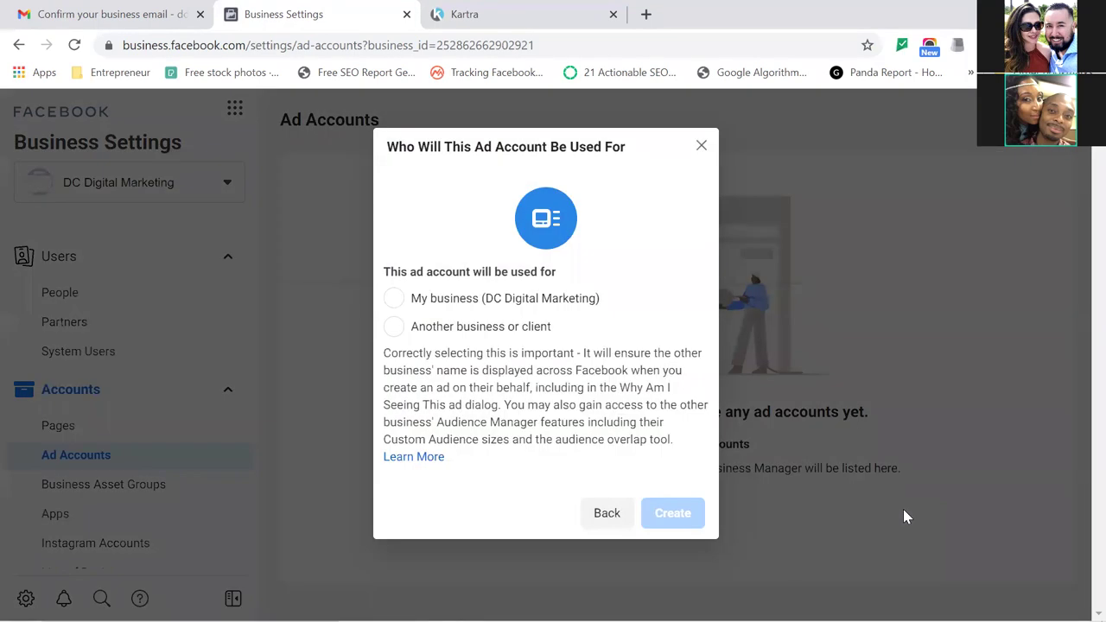
Mark the ad account as used by My business (DC Digital Marketing) and confirm its creation.
left_click(396, 299)
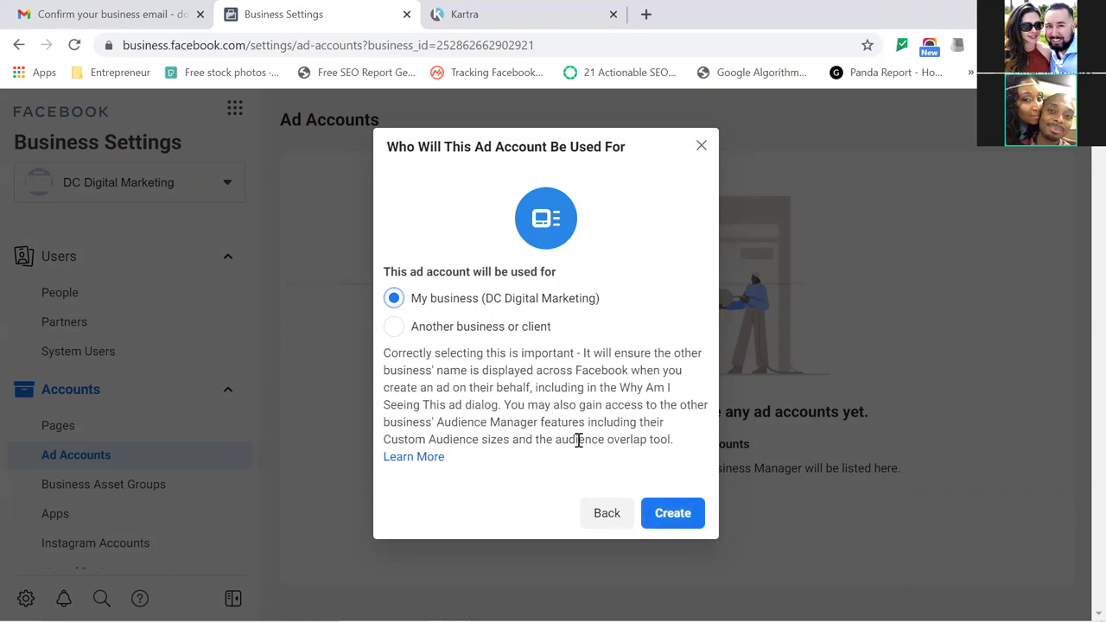
left_click(663, 513)
left_click(663, 513)
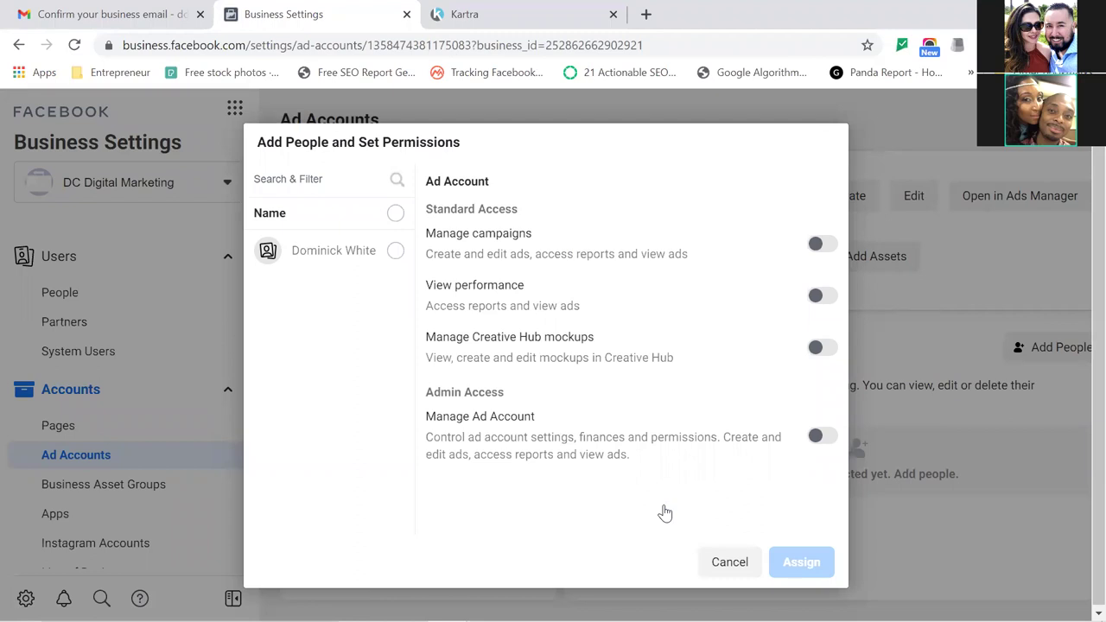
Select the team member, enable Manage Ad Account admin access, and assign the permissions.
left_click(393, 251)
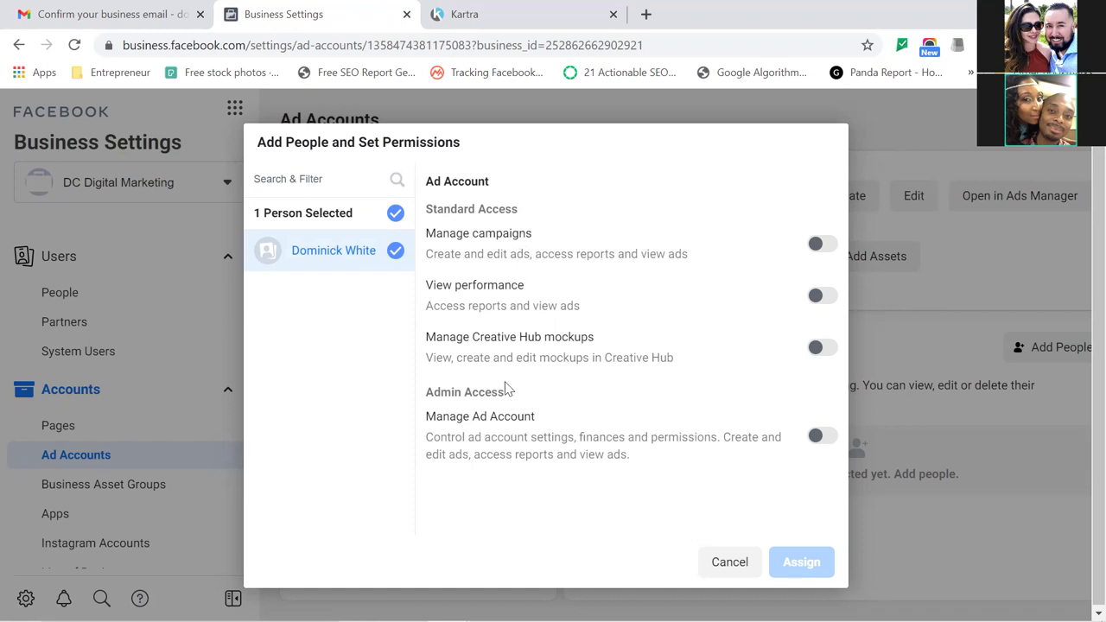
left_click(822, 438)
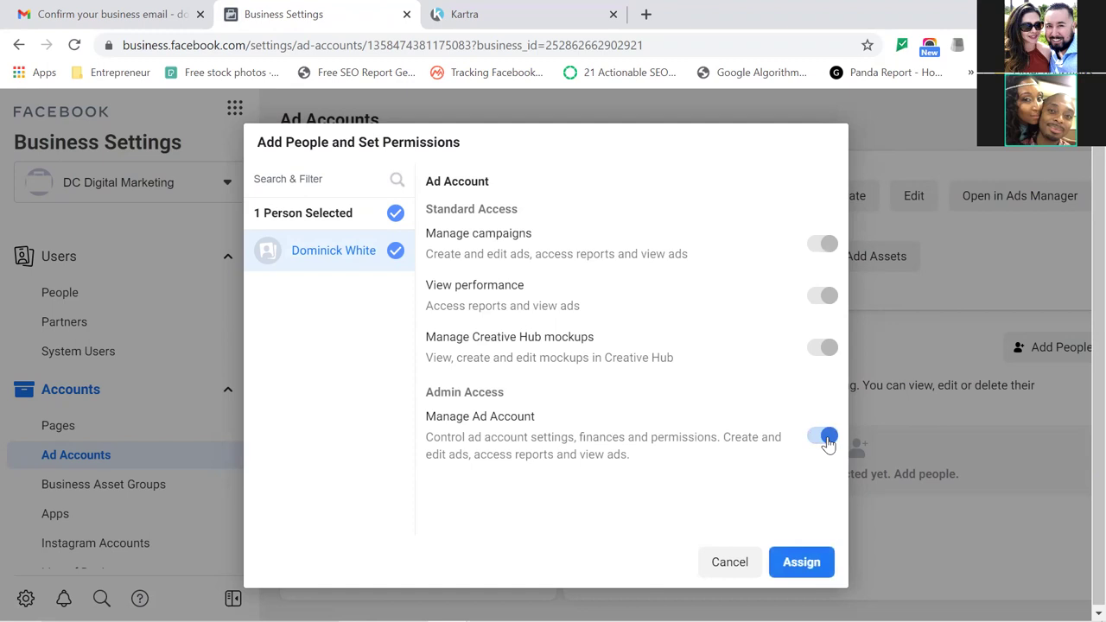
key("Return")
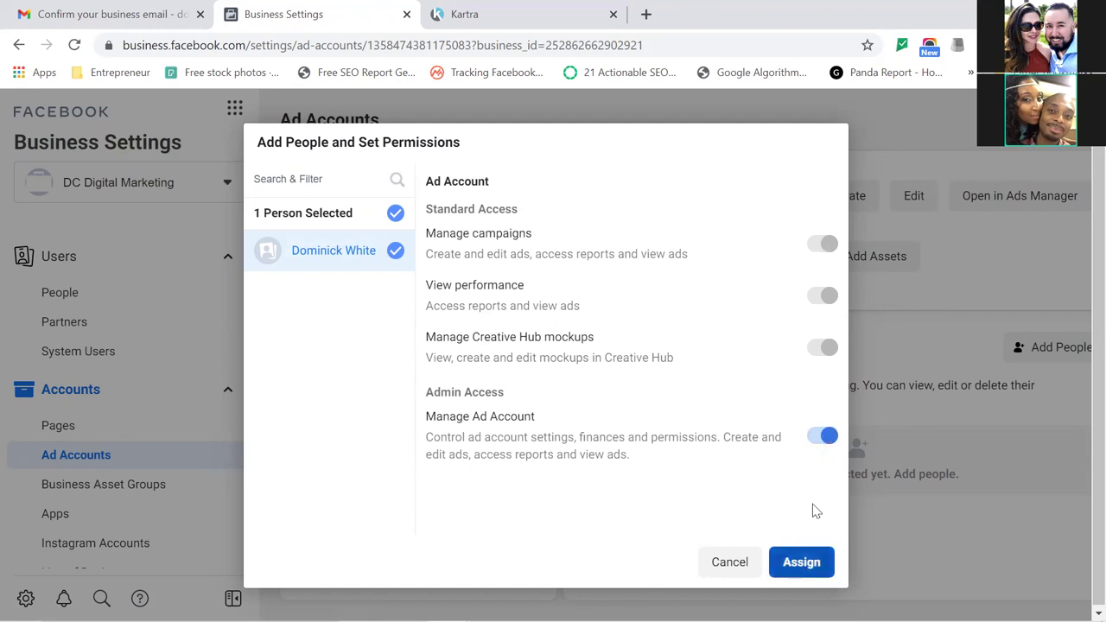
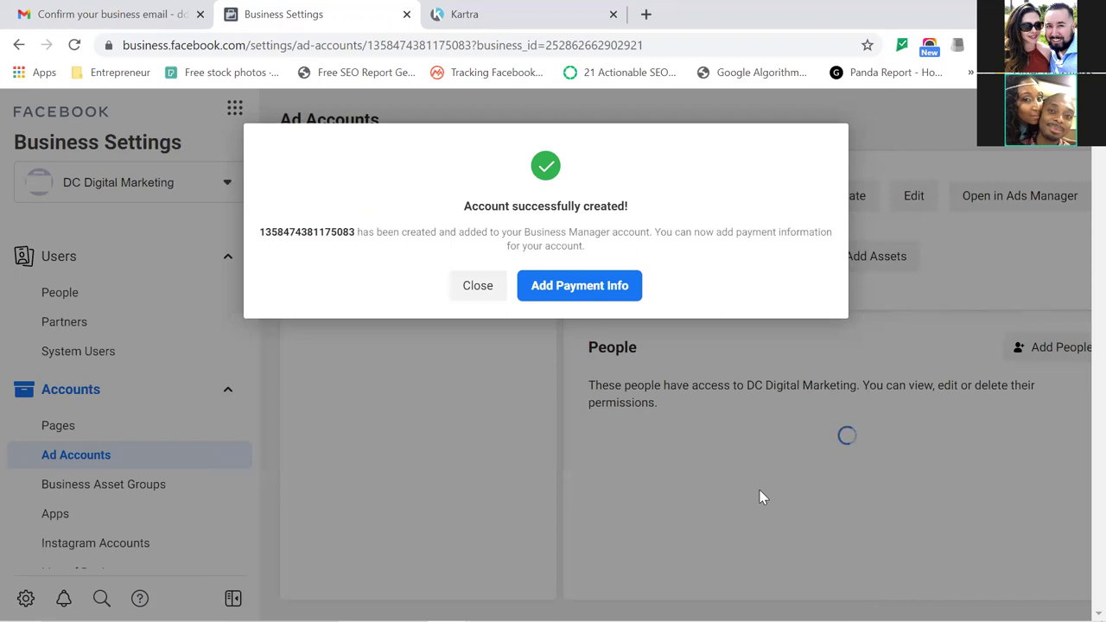
Add a debit or credit card with the cardholder name and card details as the ad account's payment method.
left_click(581, 293)
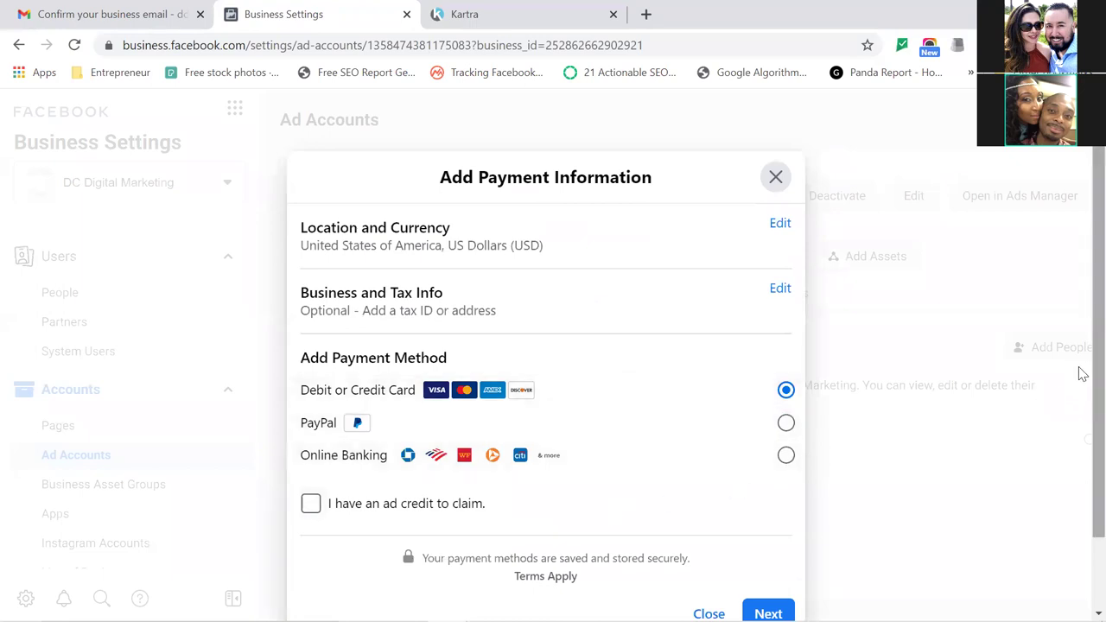
scroll(1080, 406, "down", 2)
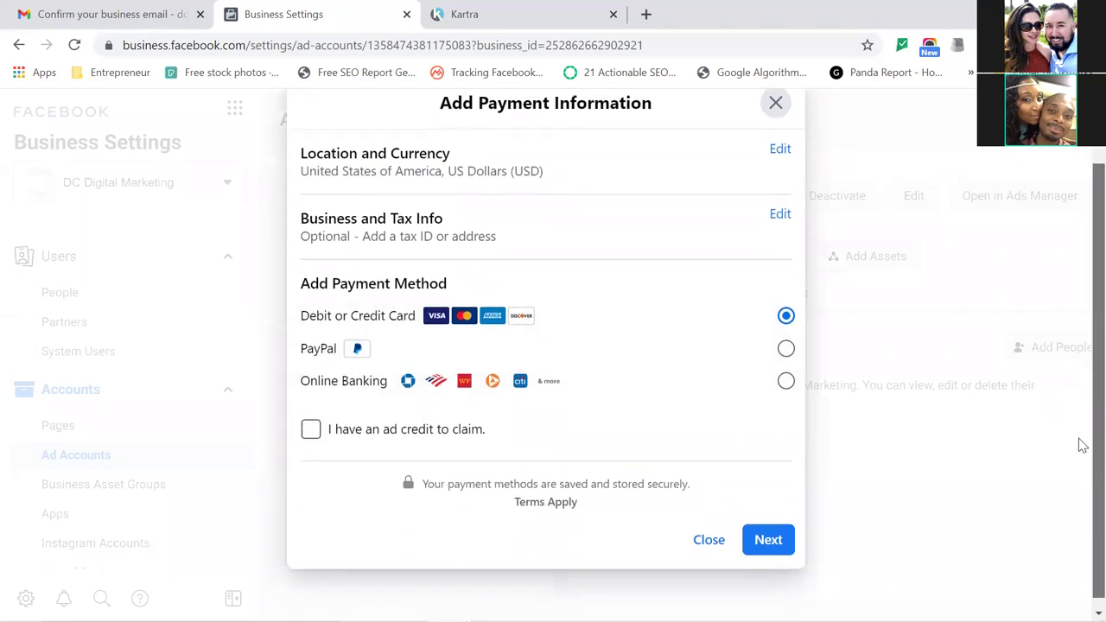
left_click(763, 519)
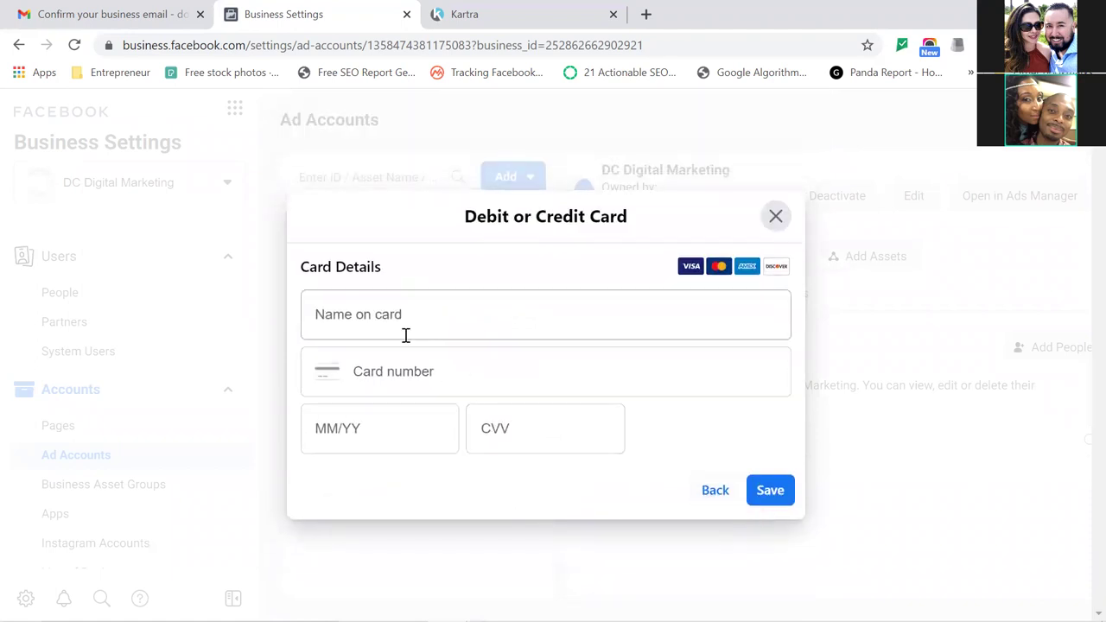
left_click(402, 317)
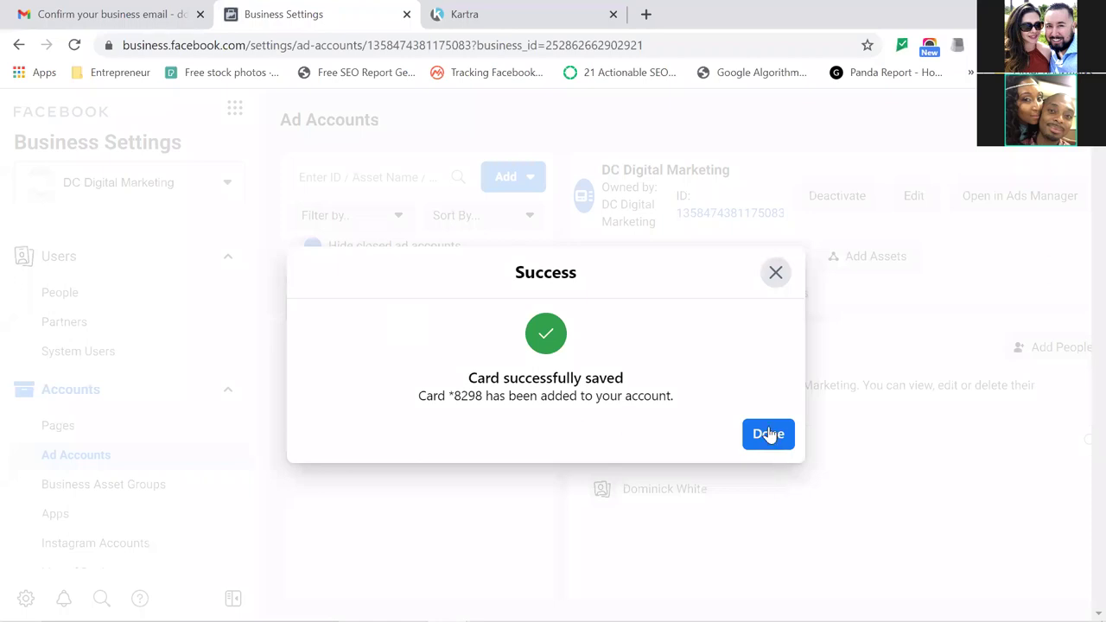
left_click(768, 434)
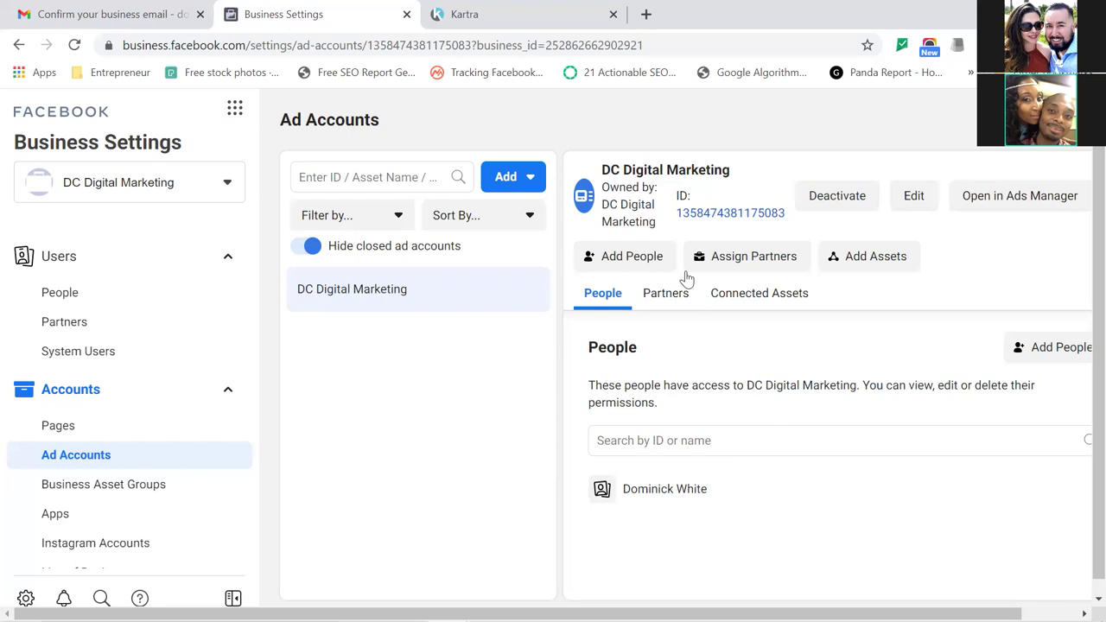
Bookmark the ad account settings page under the name 'AD Account'.
left_click_drag(677, 216, 791, 223)
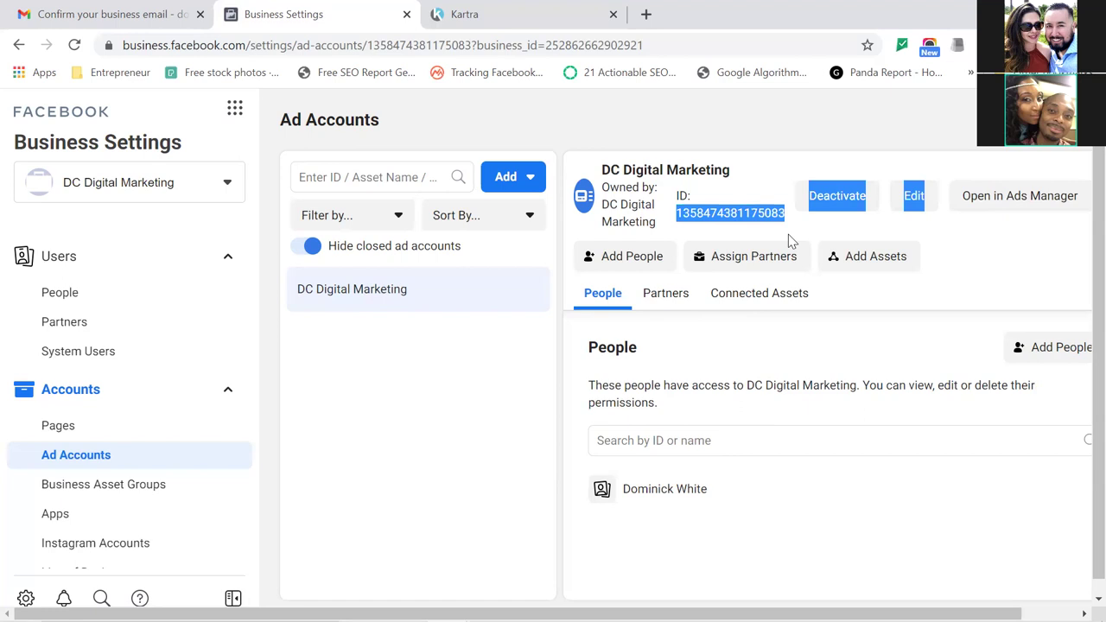
left_click(803, 154)
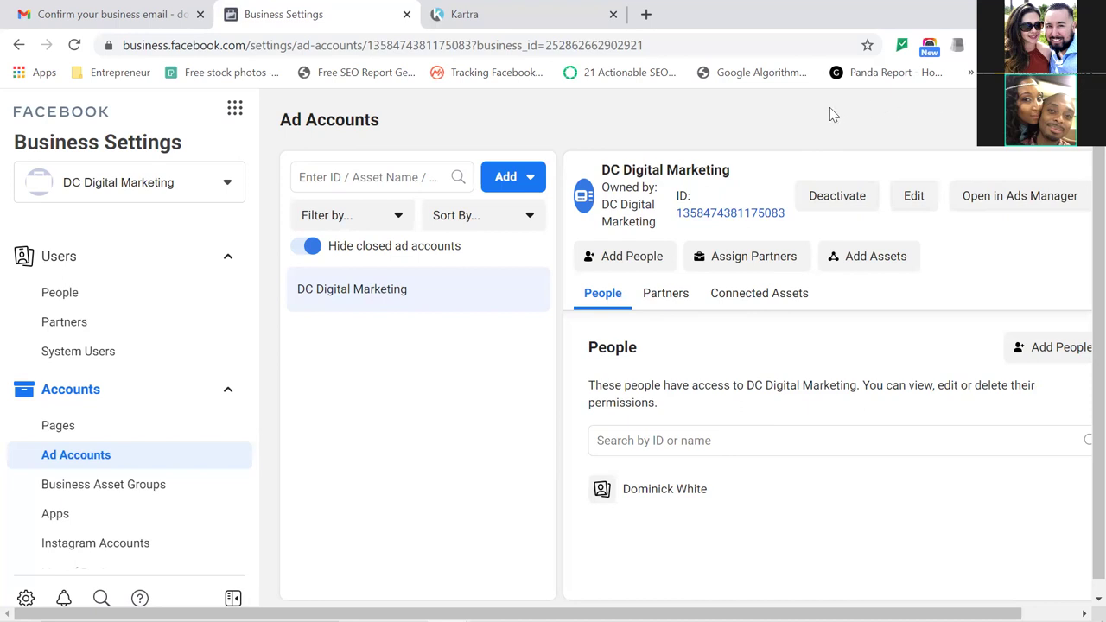
left_click(867, 44)
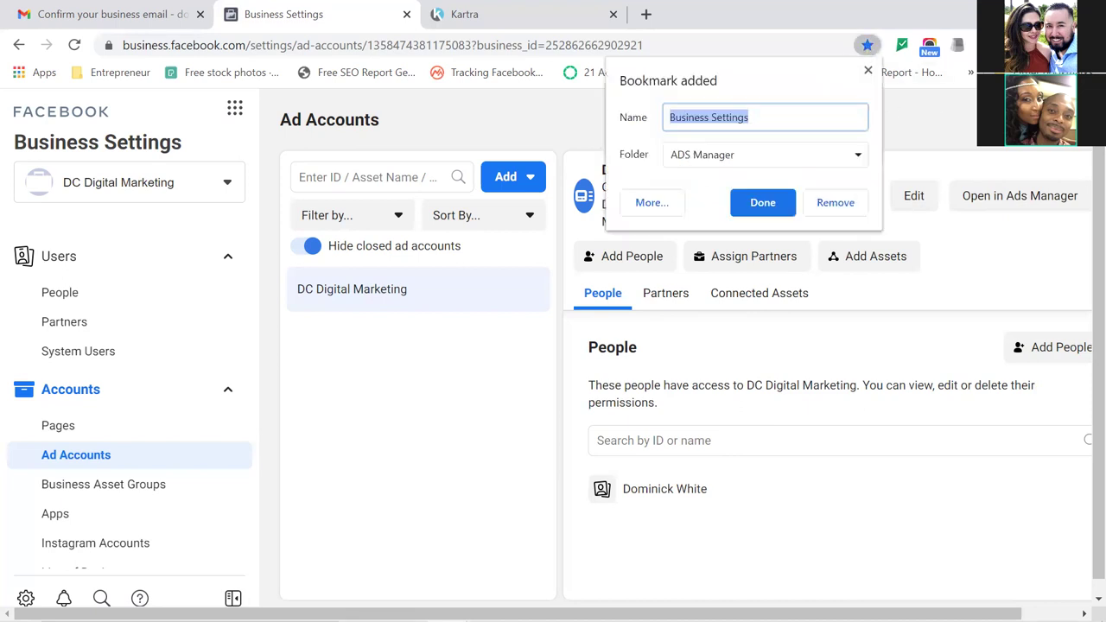
type("A")
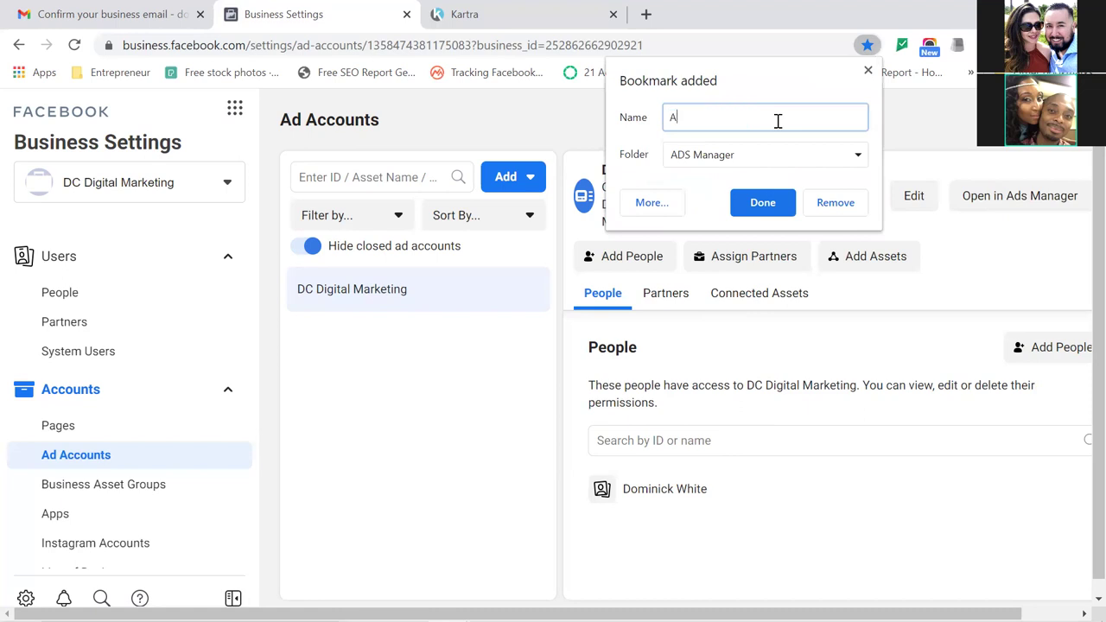
type("D Account")
left_click(765, 205)
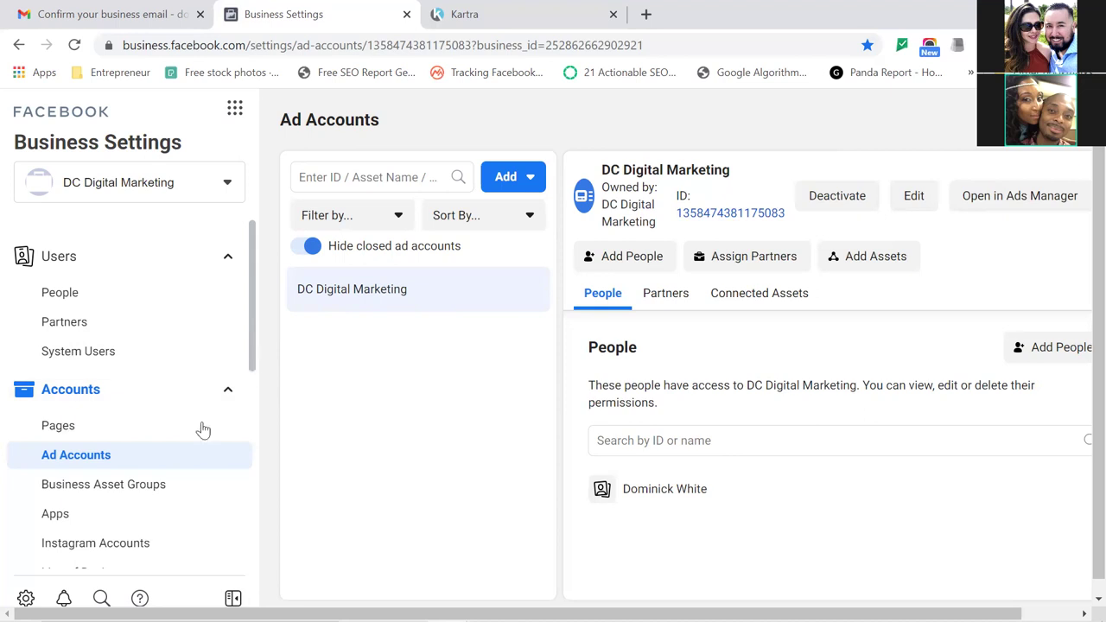
Add and connect an Instagram account to DC Digital Marketing from the Instagram Accounts page.
left_click(112, 541)
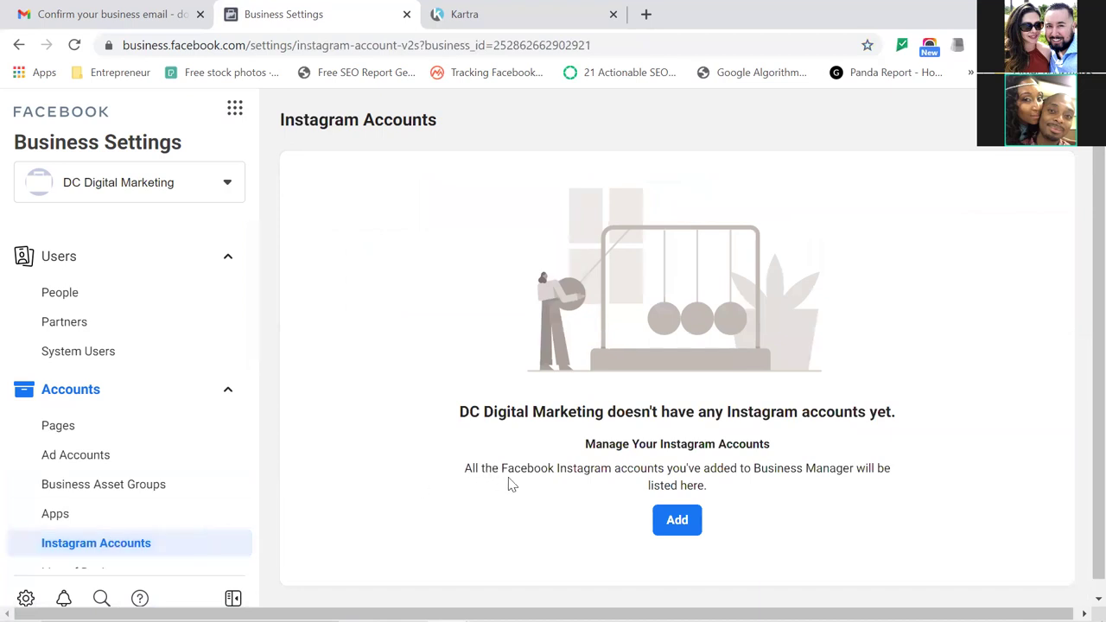
left_click(586, 518)
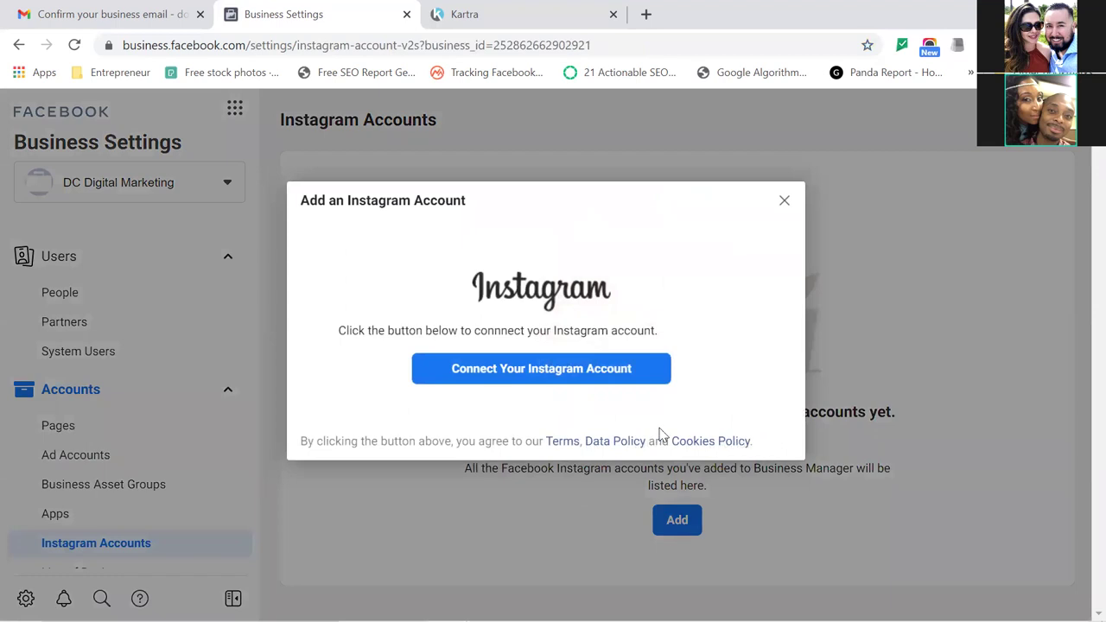
left_click(600, 376)
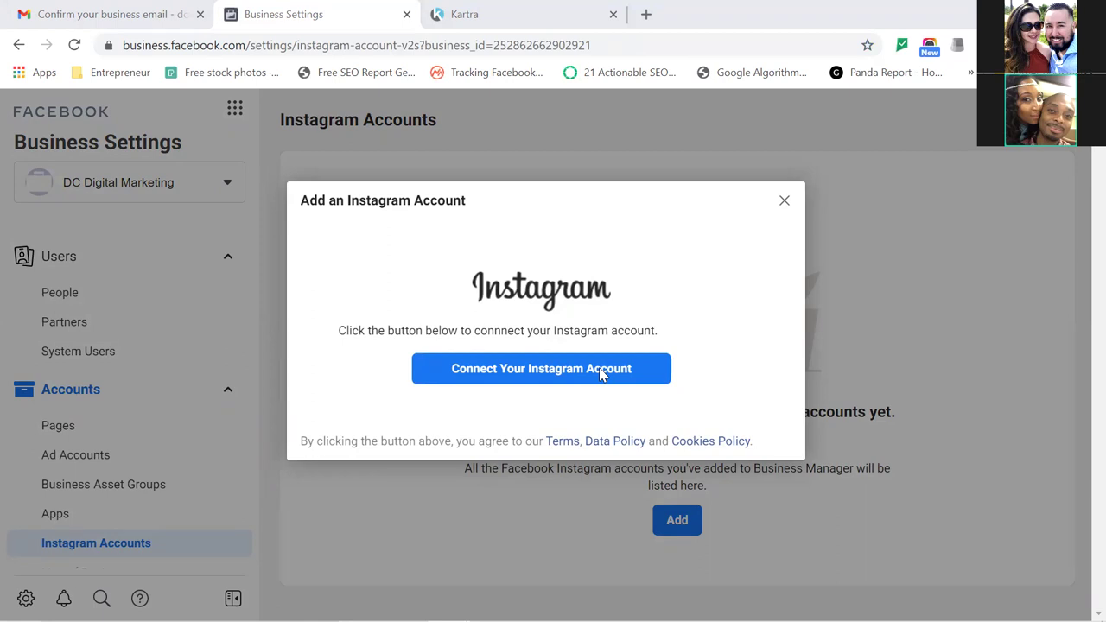
left_click(599, 368)
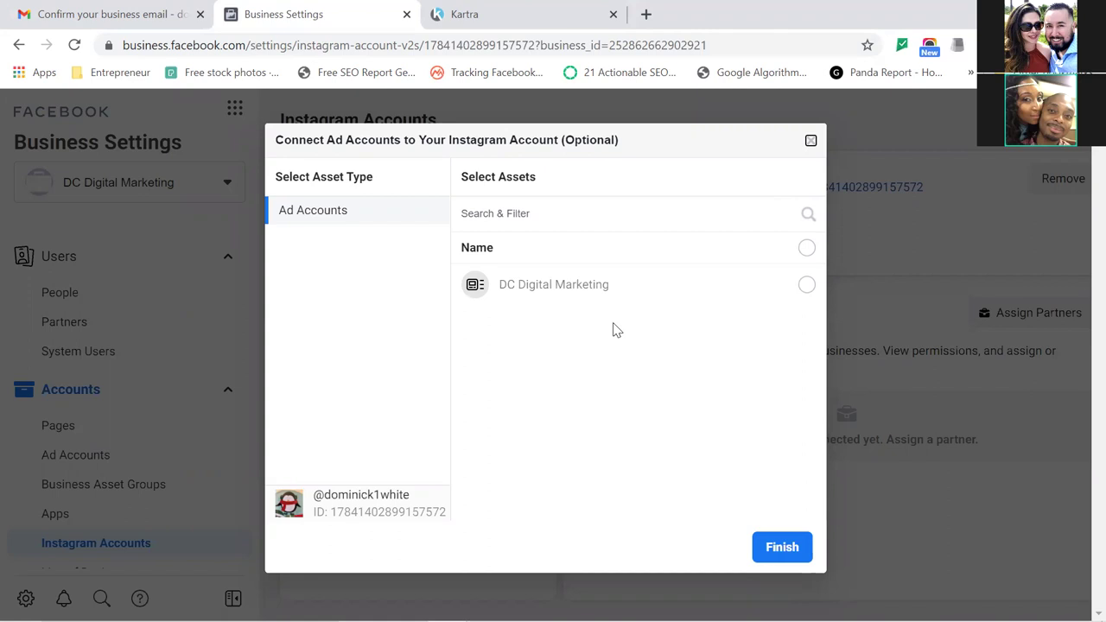
Link the DC Digital Marketing ad account to the new Instagram account.
left_click(804, 294)
left_click(786, 535)
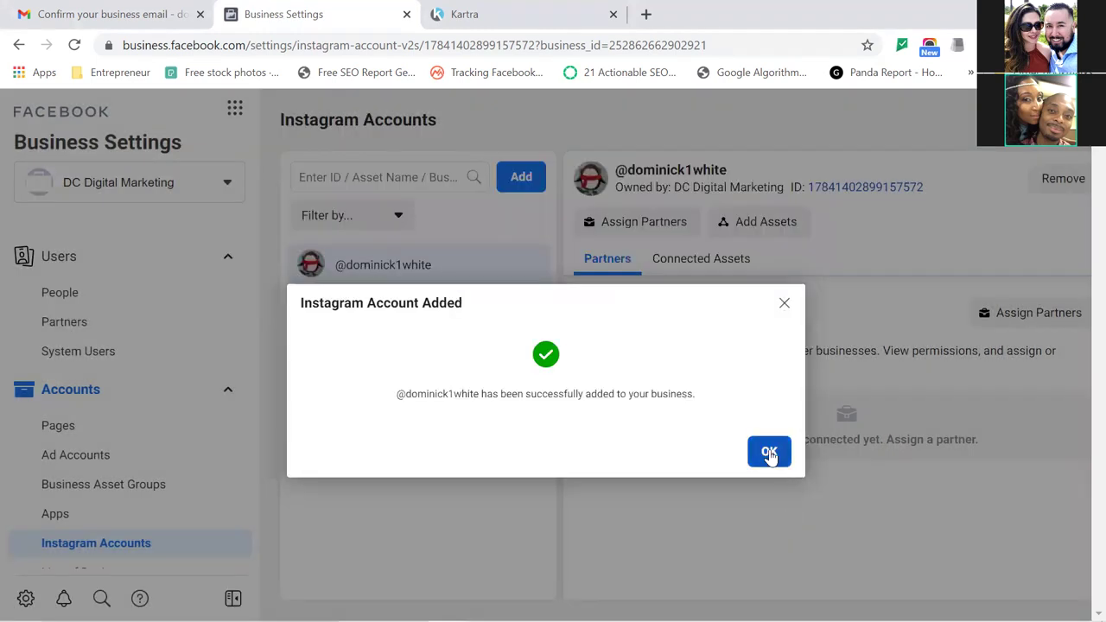
left_click(769, 451)
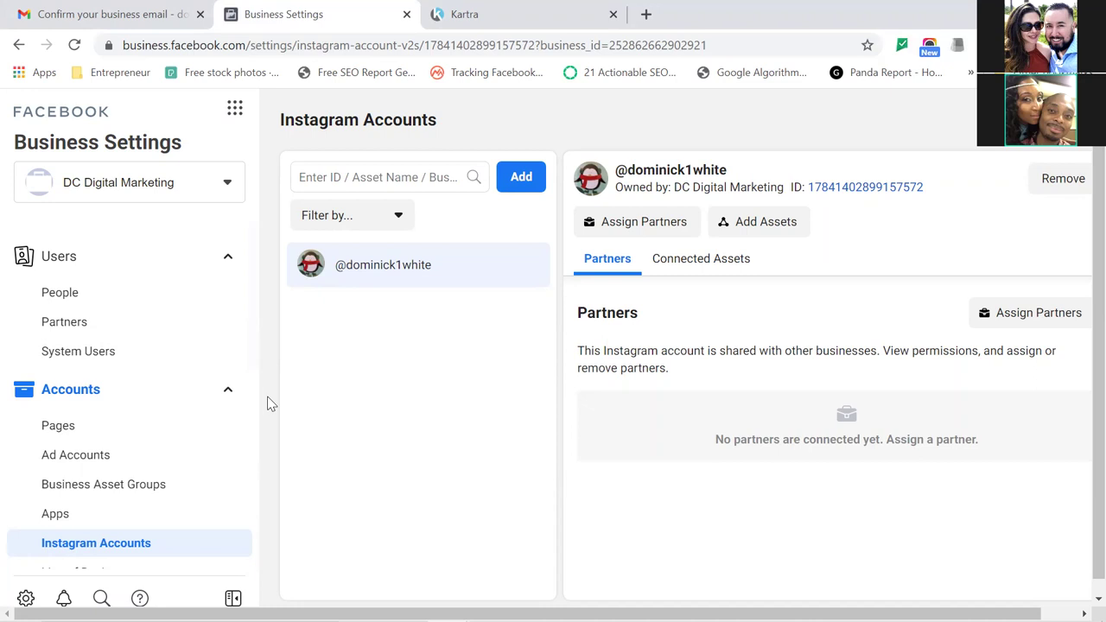
Go to the Pixels page under Data Sources in Business Settings.
scroll(266, 403, "down", 3)
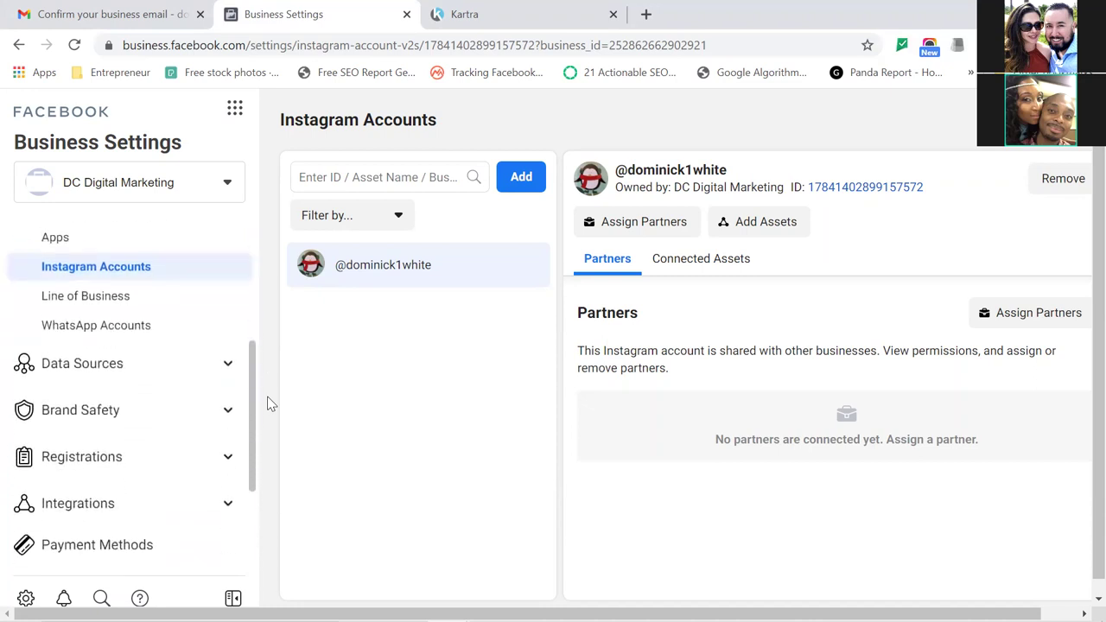
left_click(225, 369)
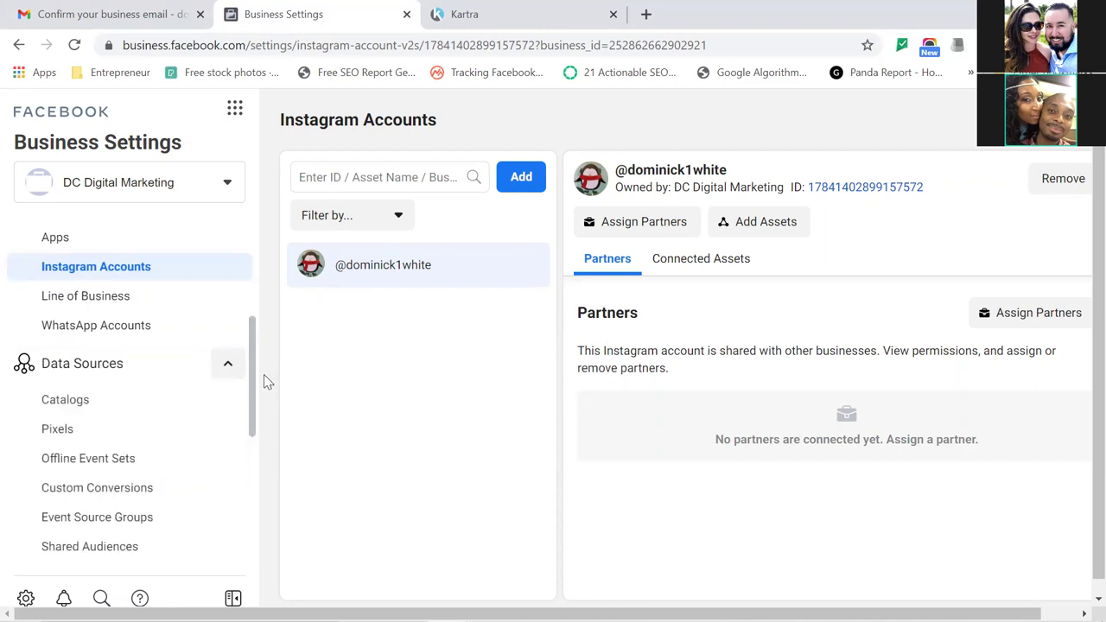
scroll(266, 389, "down", 2)
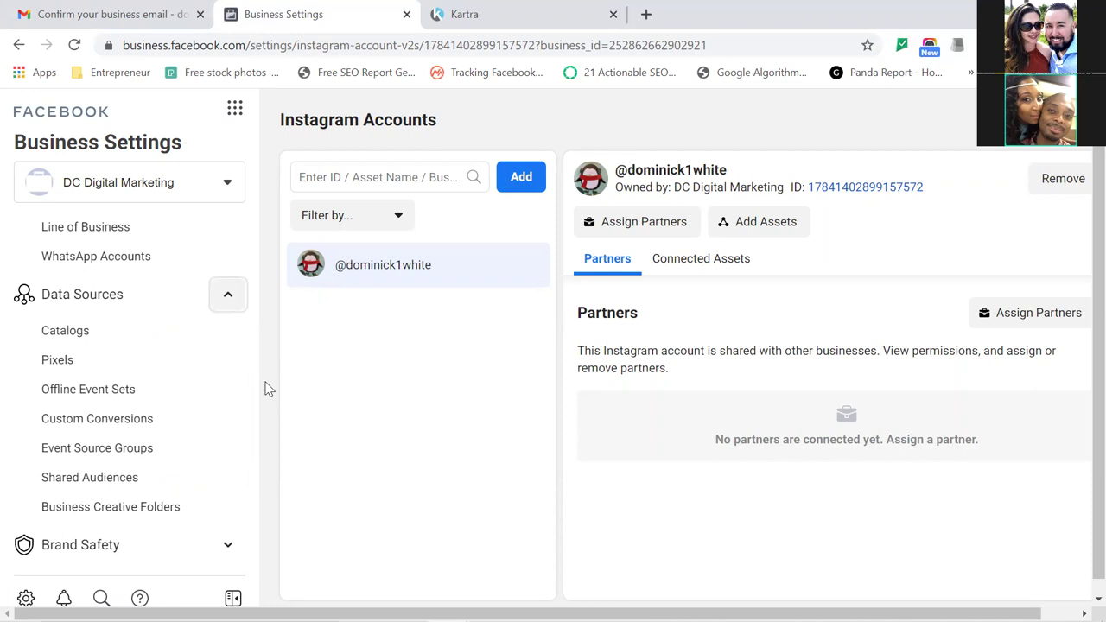
left_click(82, 368)
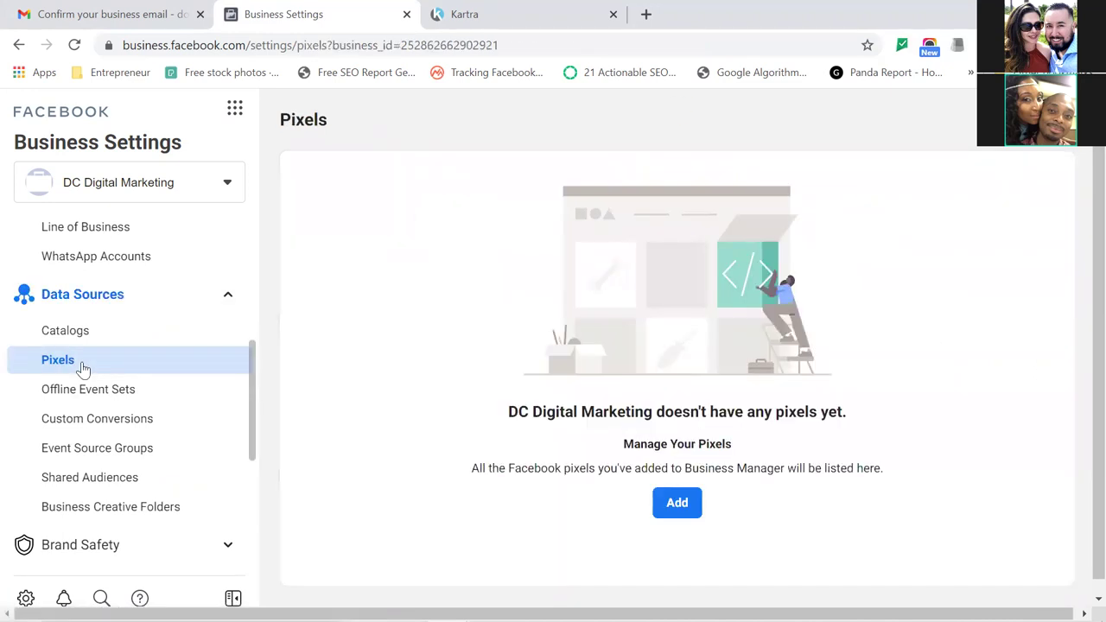
Create a new pixel named 'DC Digital Marketing', trimming the possessive from the default name.
left_click(677, 505)
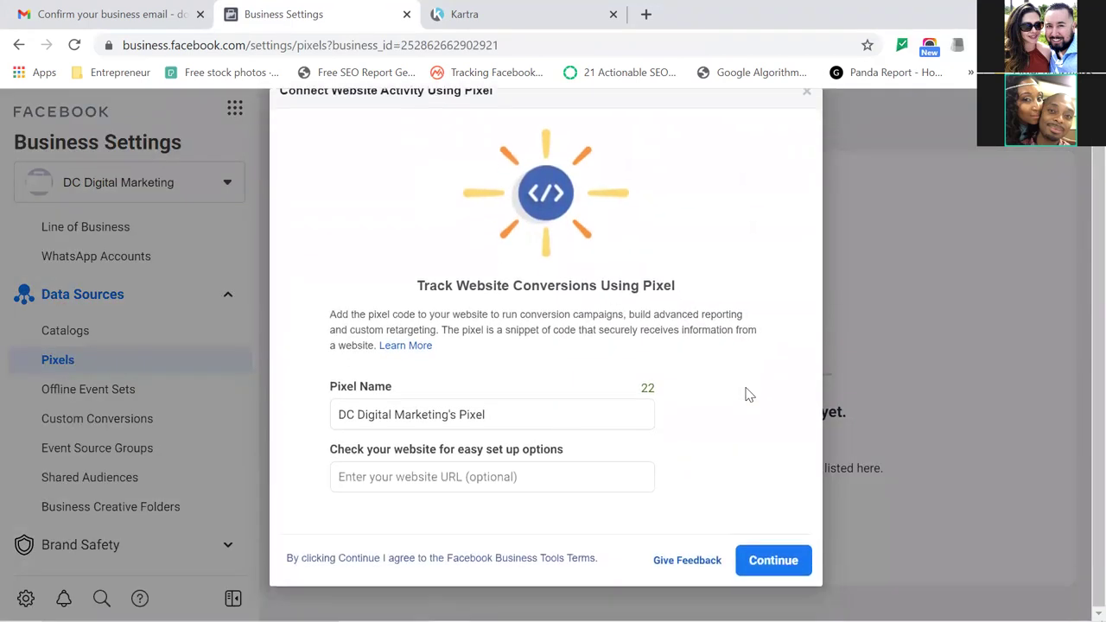
left_click(559, 485)
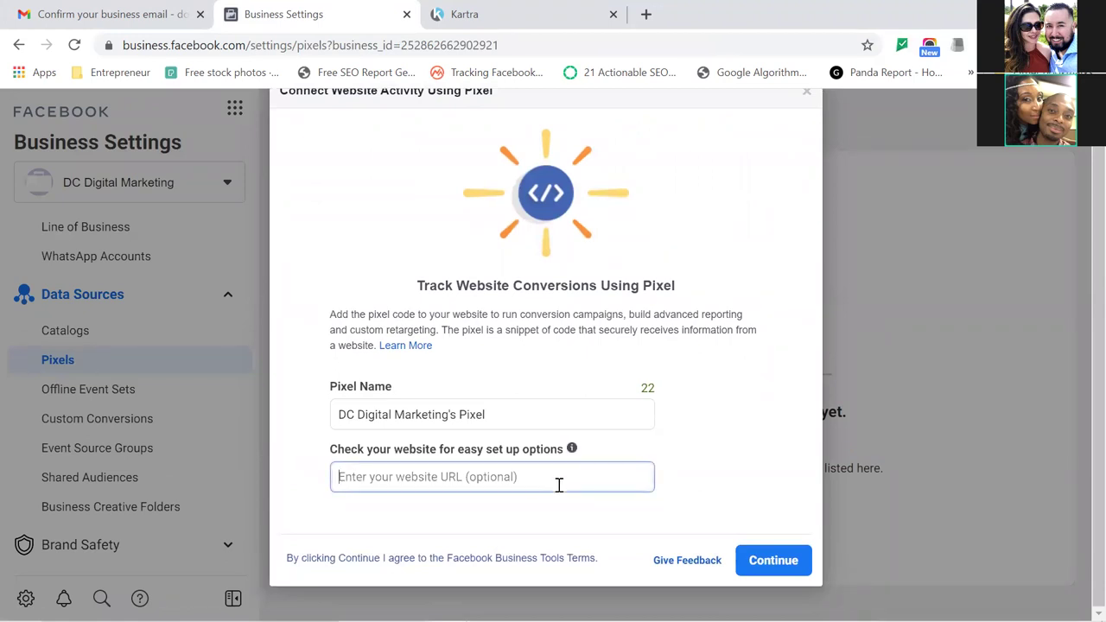
left_click_drag(447, 414, 644, 449)
key("BackSpace")
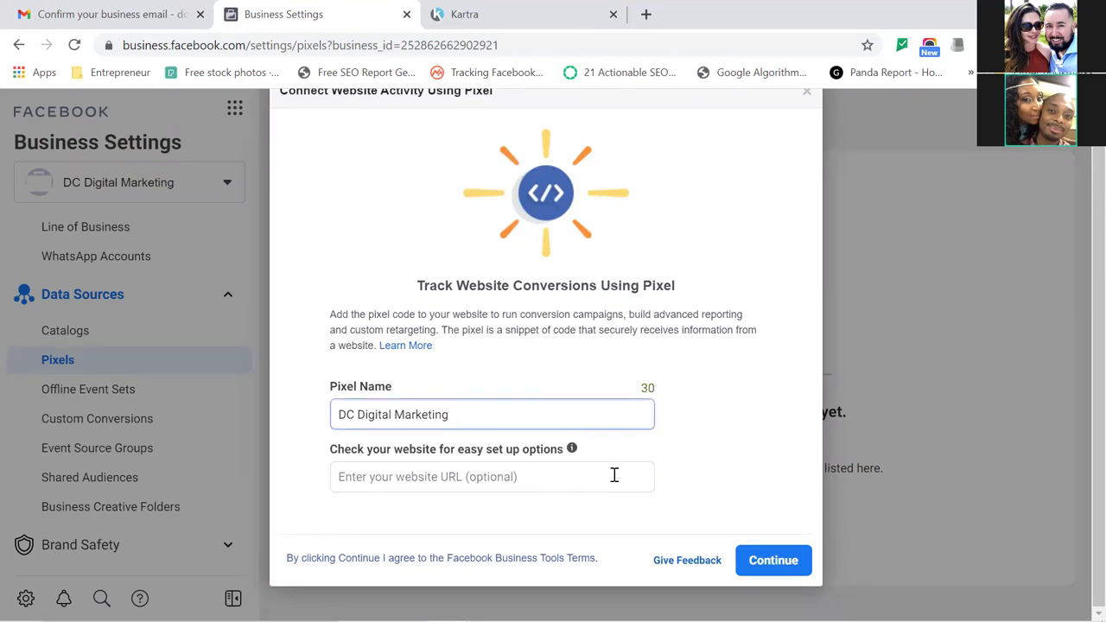
left_click(682, 513)
key("Return")
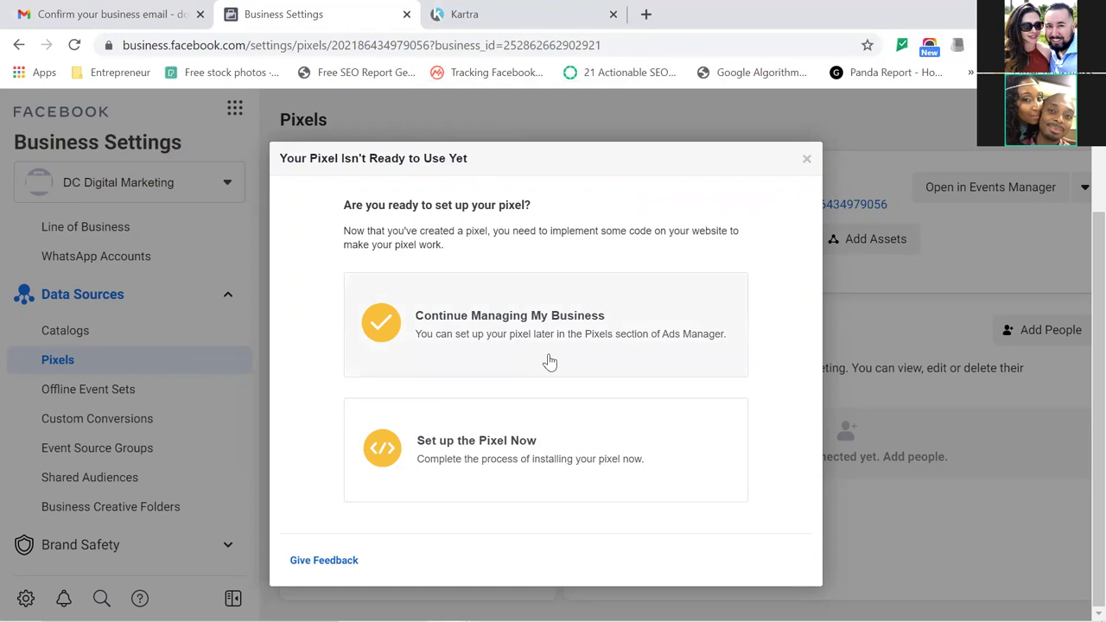
left_click(526, 464)
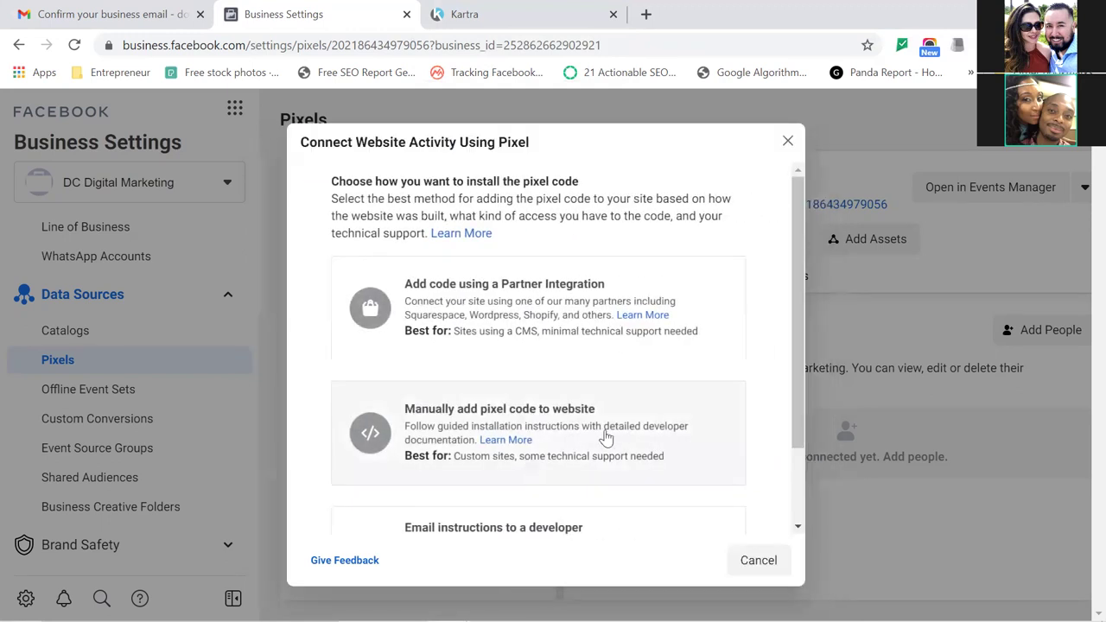
Choose manual pixel installation and copy the pixel base code.
left_click_drag(794, 370, 792, 417)
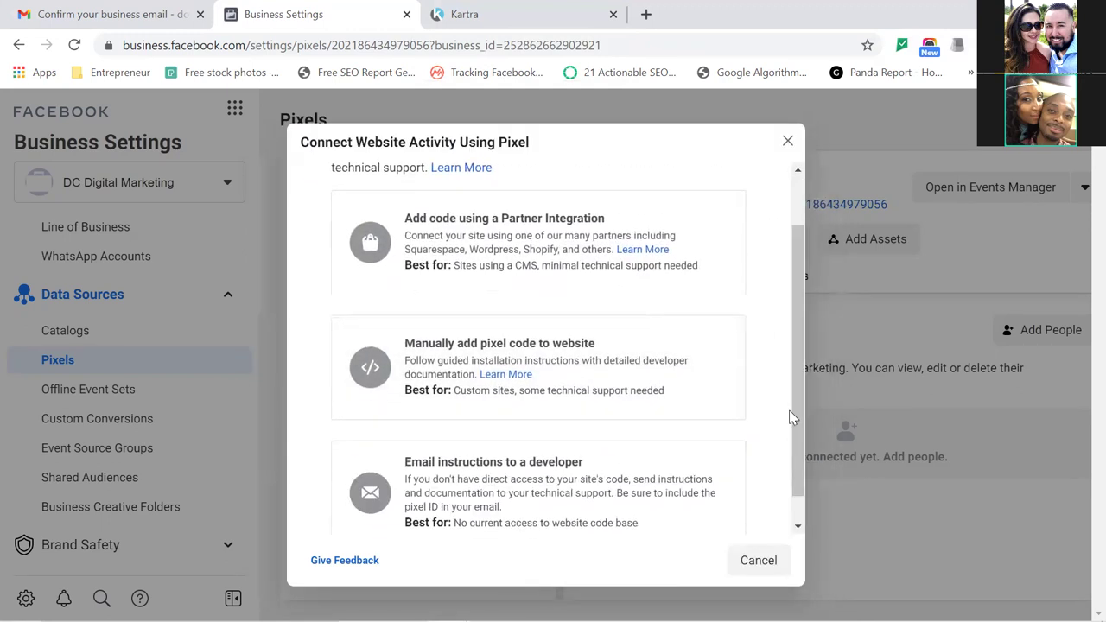
left_click(581, 373)
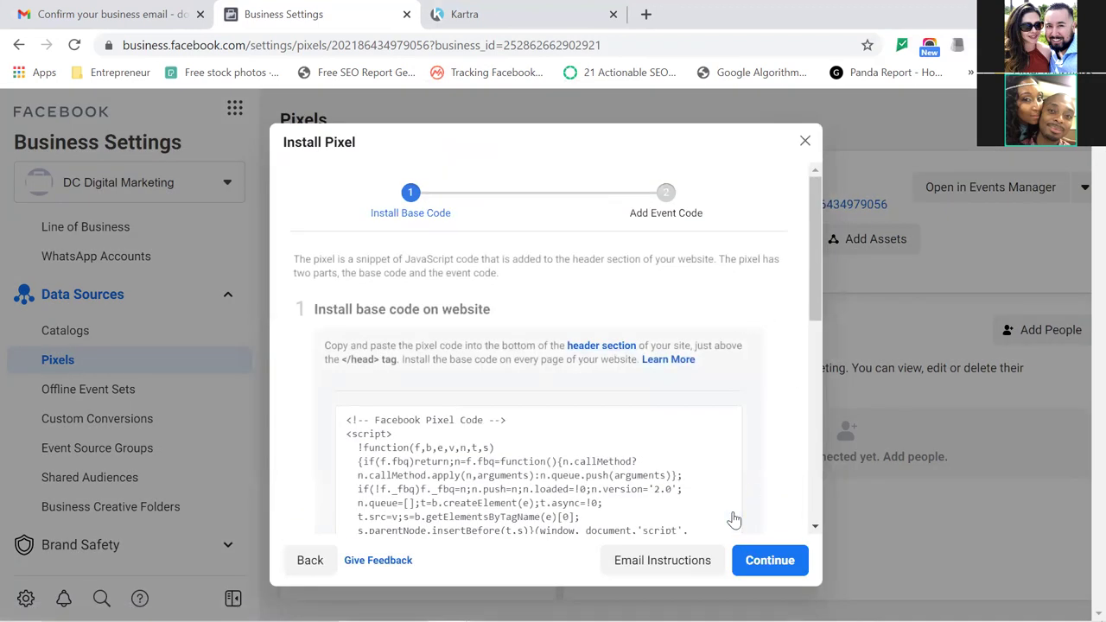
left_click(649, 475)
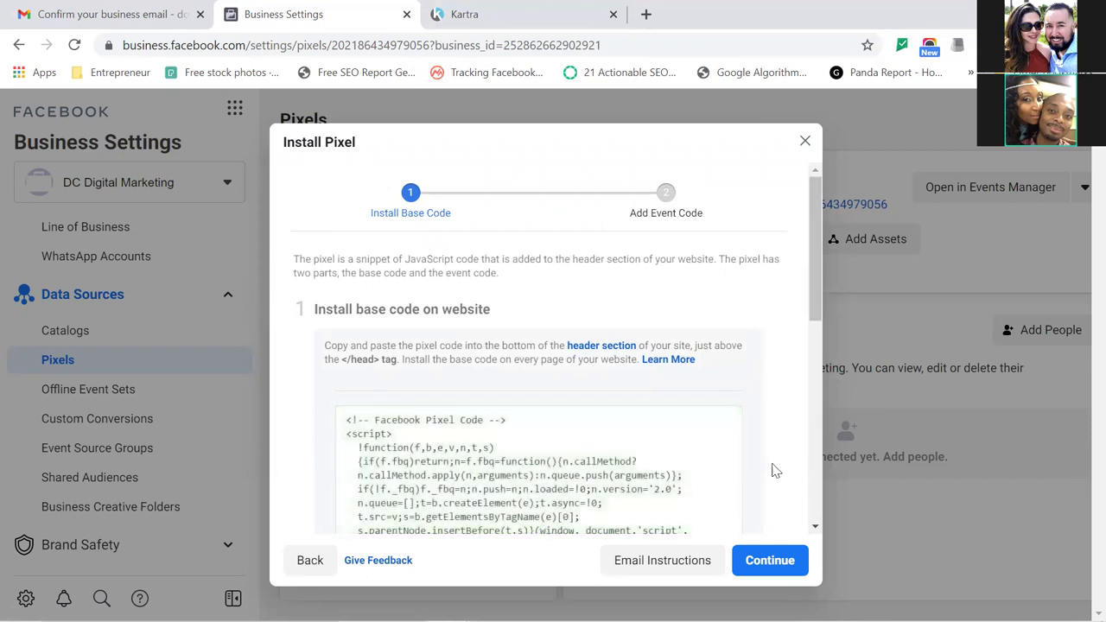
left_click(770, 559)
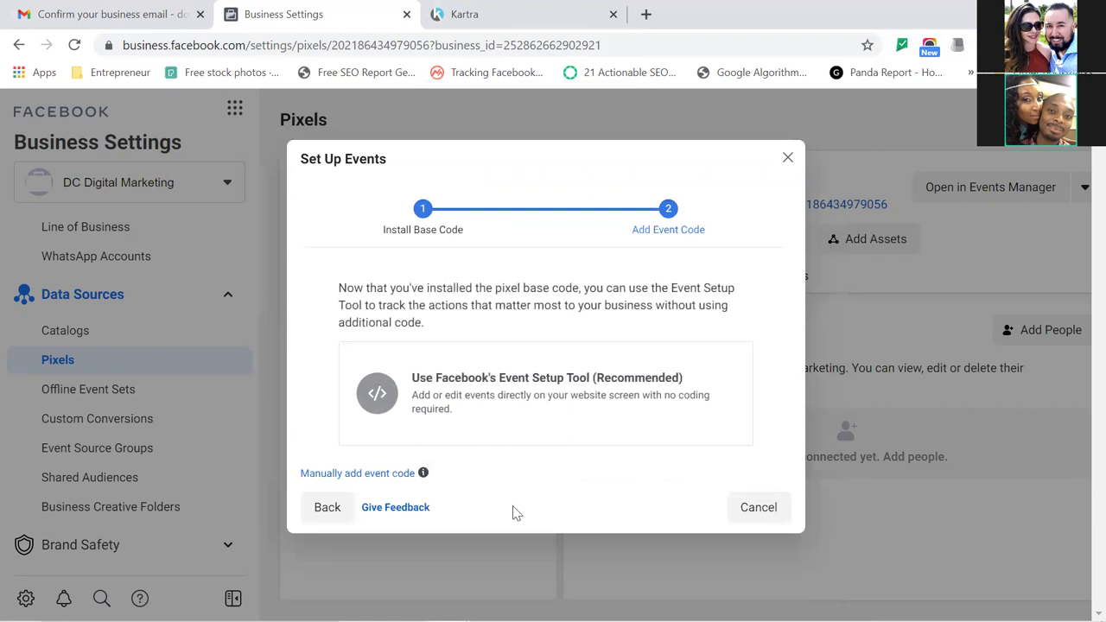
left_click(327, 508)
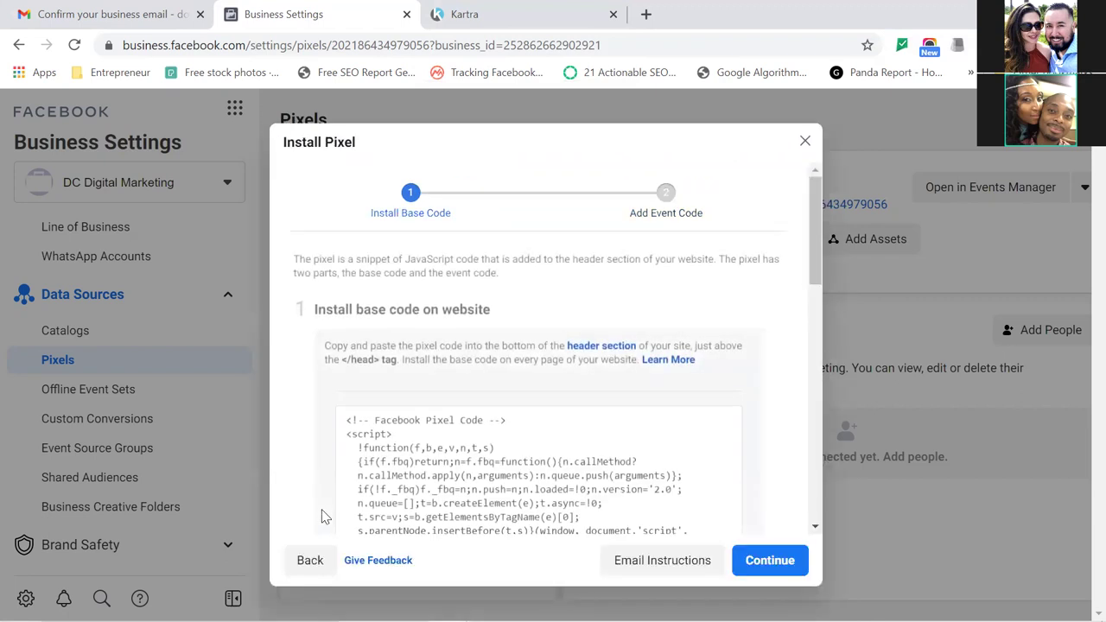
Keep automatic advanced matching on and continue to event setup.
left_click_drag(810, 260, 770, 439)
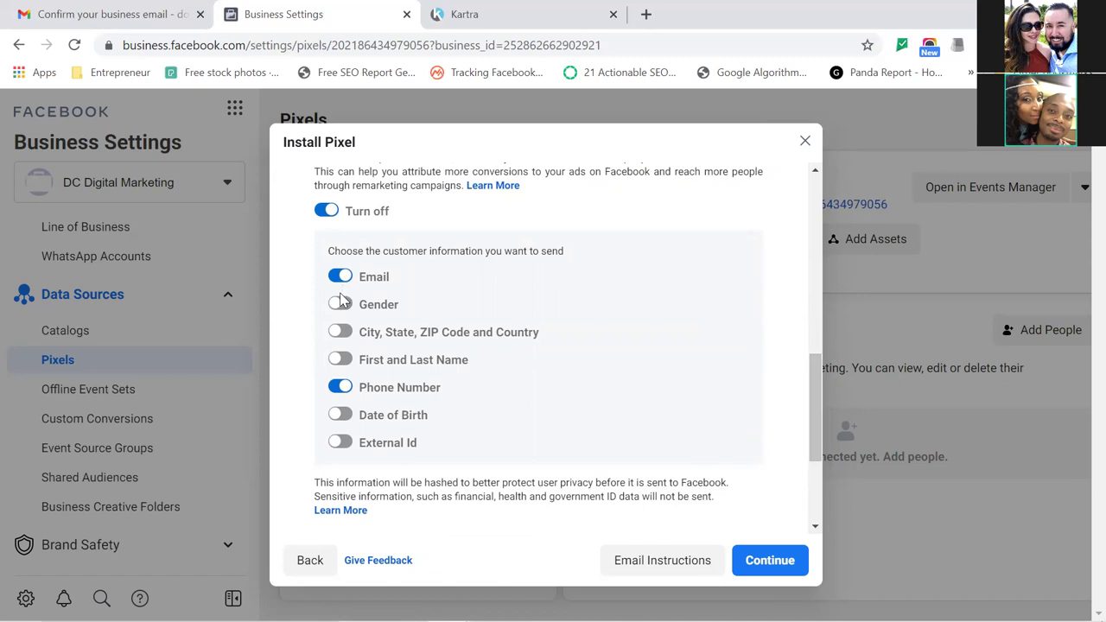
left_click(324, 209)
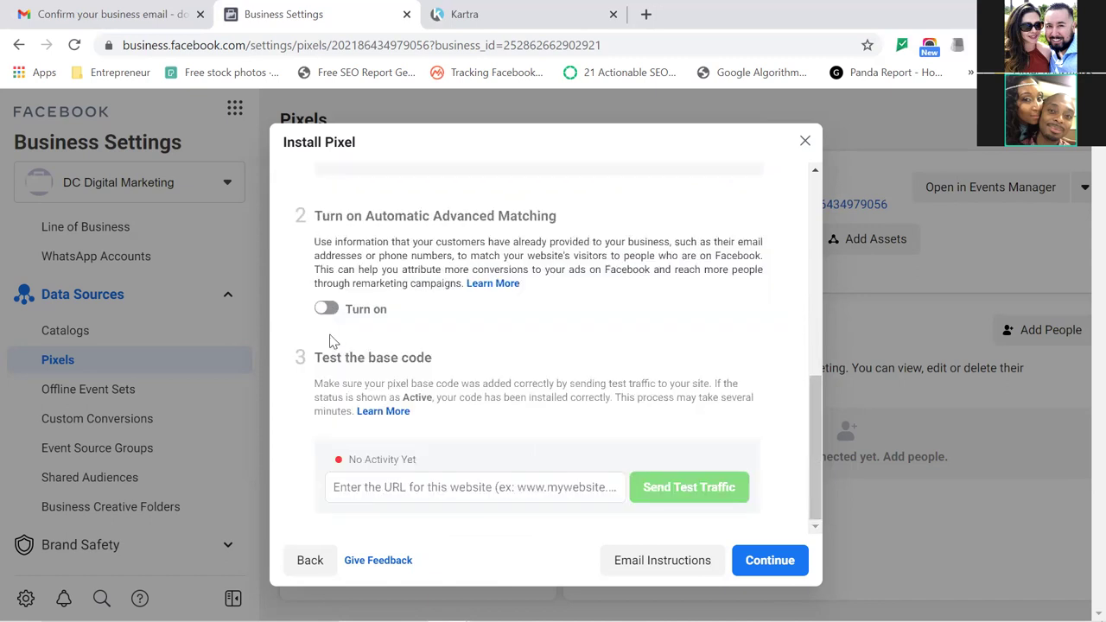
left_click(326, 309)
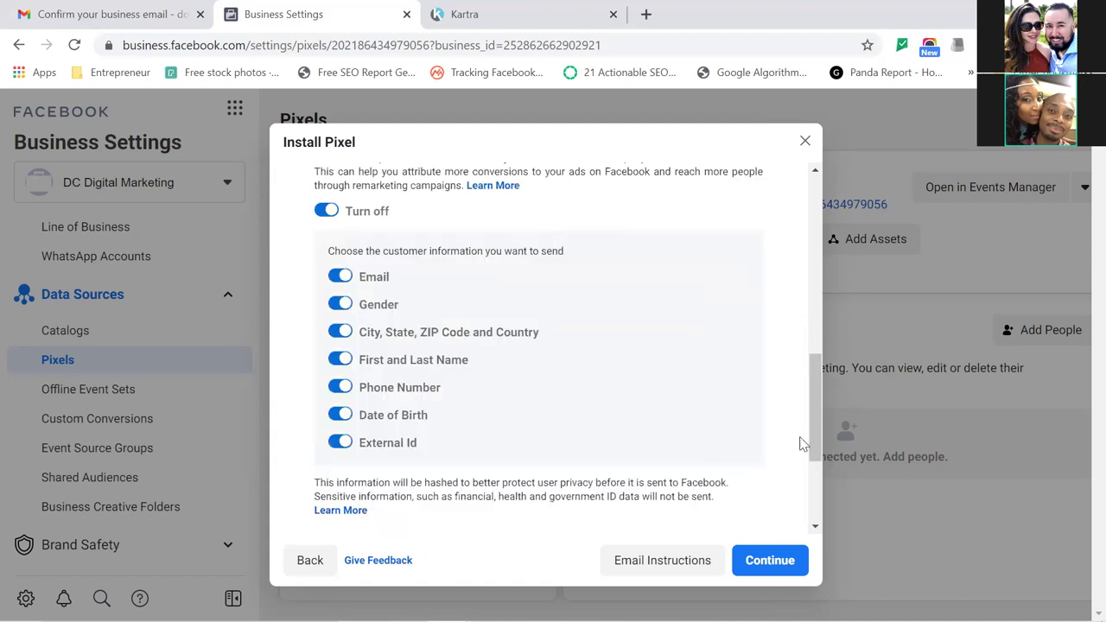
left_click_drag(819, 443, 803, 516)
key("Return")
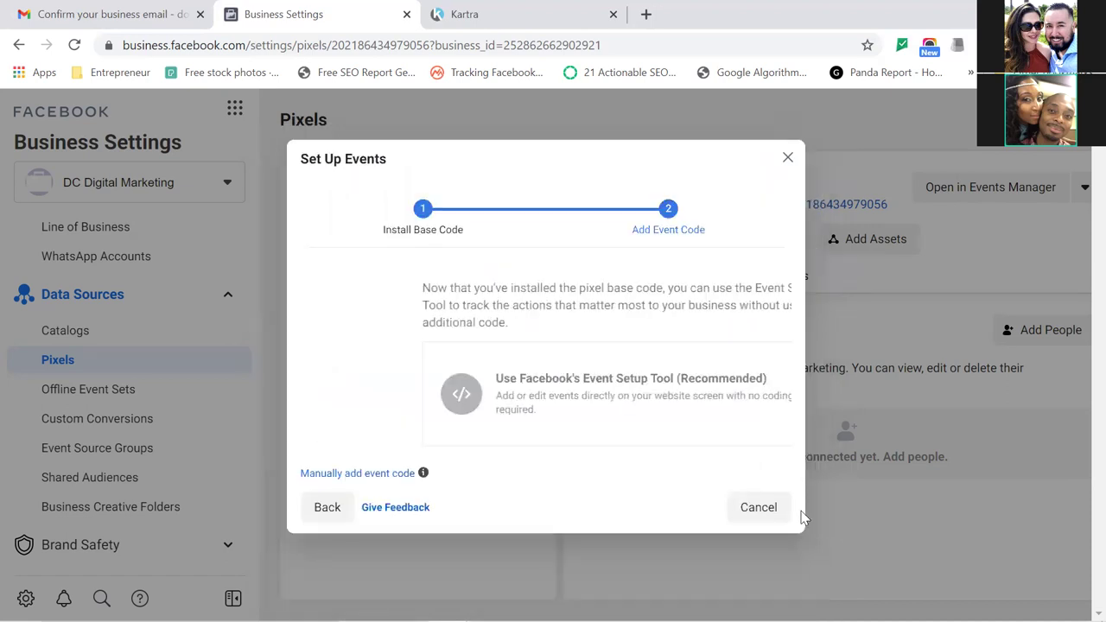
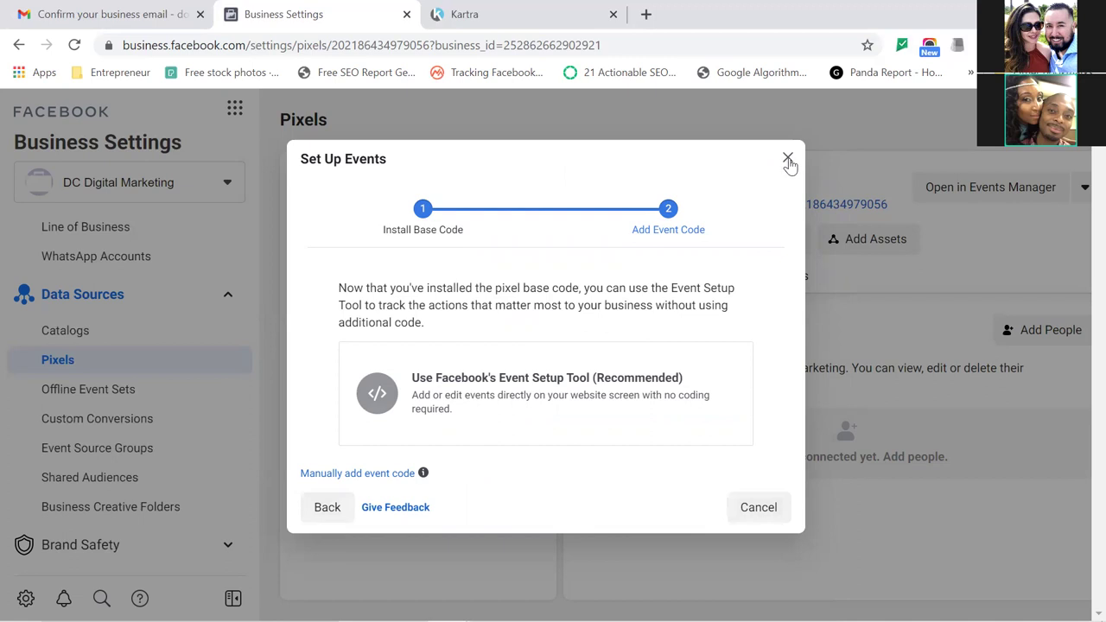
Close the pixel's Set Up Events dialog and switch to the Kartra dashboard tab.
left_click(788, 160)
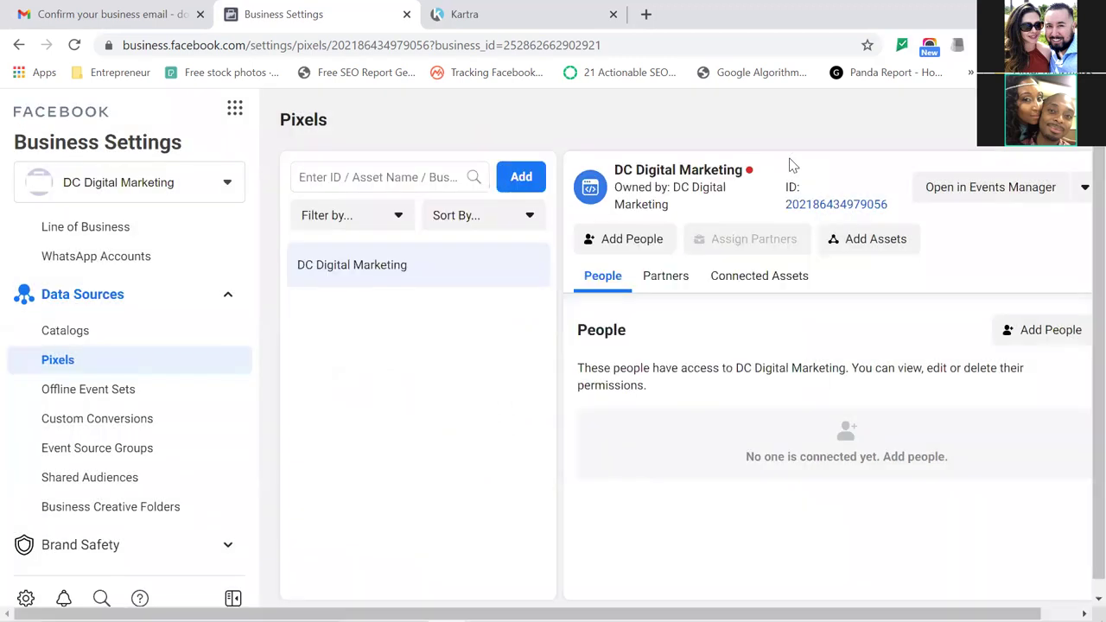
left_click(502, 15)
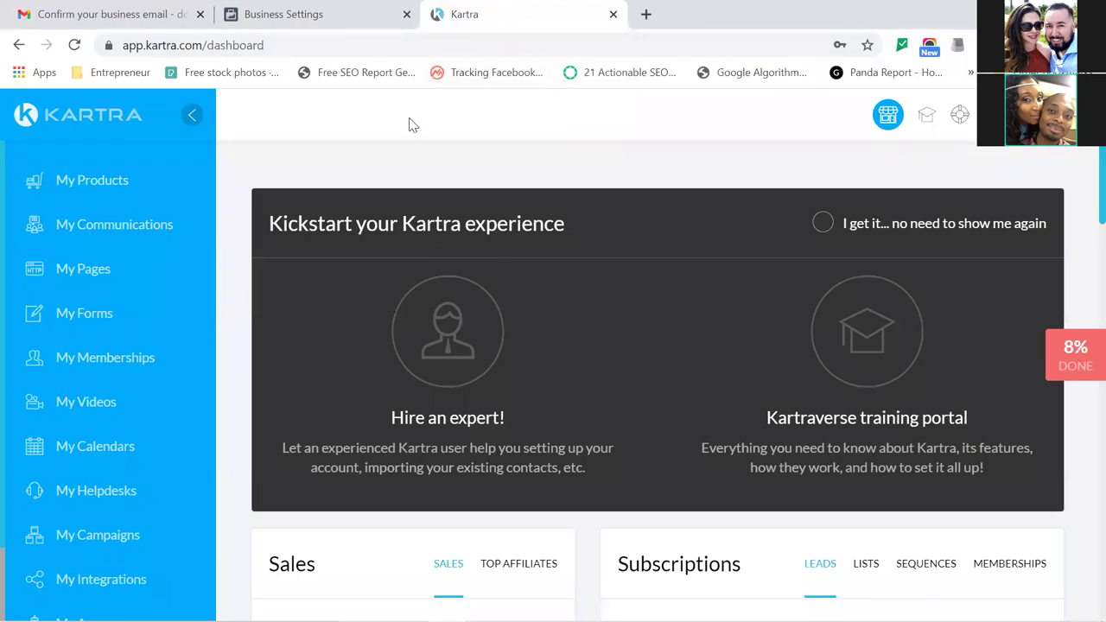
Go to My Pages and start a new page from the template picker.
left_click(91, 271)
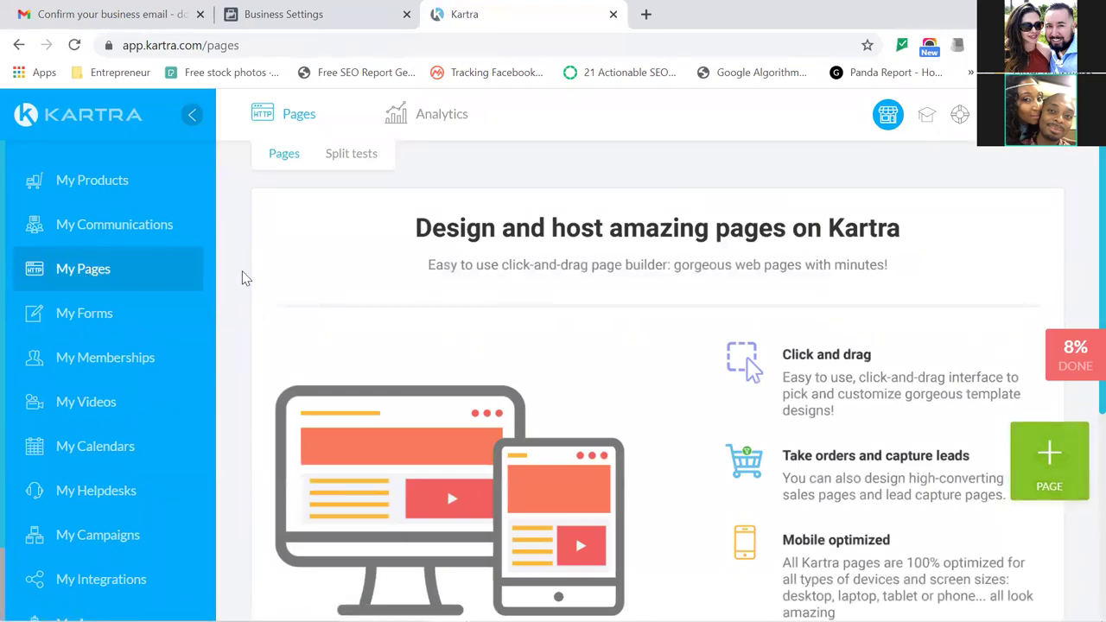
left_click(1060, 473)
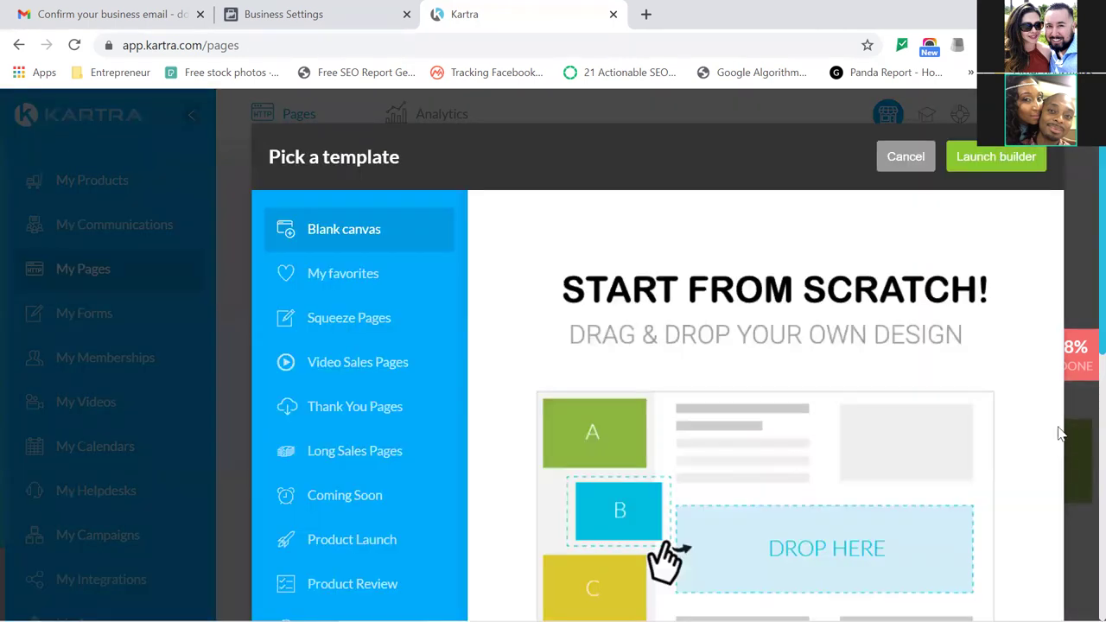
Browse to Squeeze Pages, preview the first template, then select it.
scroll(1058, 371, "down", 1)
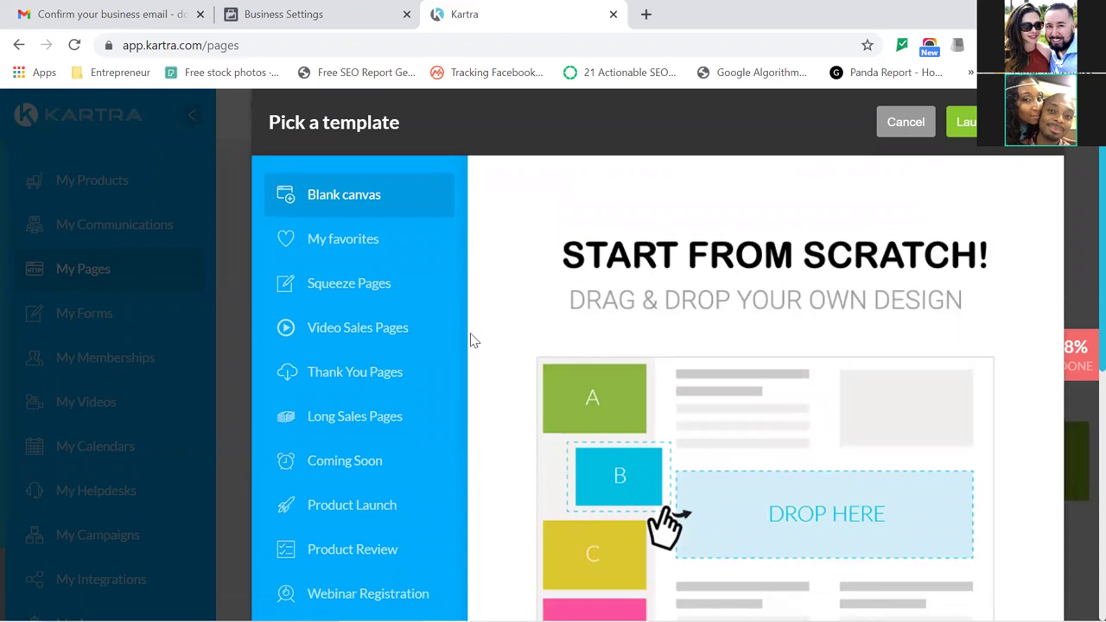
scroll(471, 399, "down", 4)
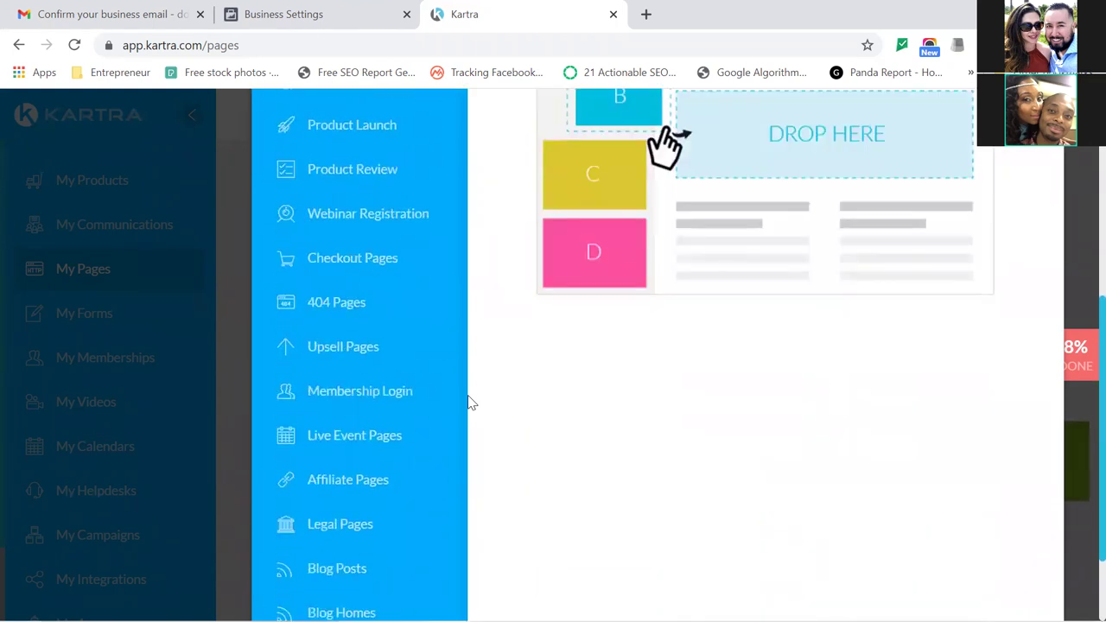
scroll(471, 402, "down", 1)
scroll(471, 402, "down", 1)
scroll(471, 403, "up", 2)
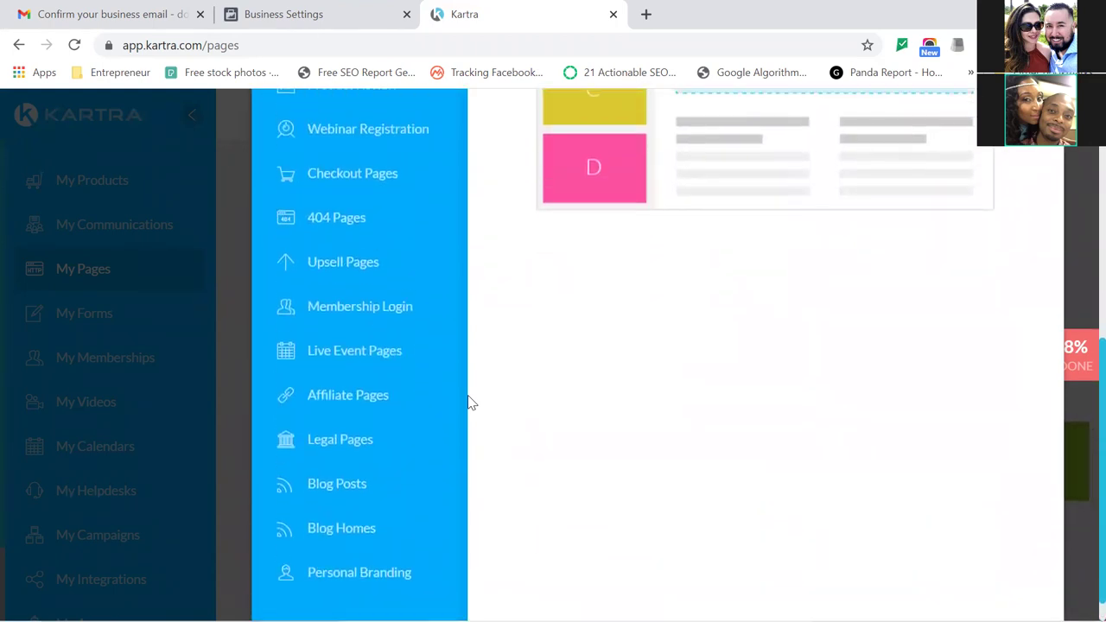
scroll(471, 403, "up", 4)
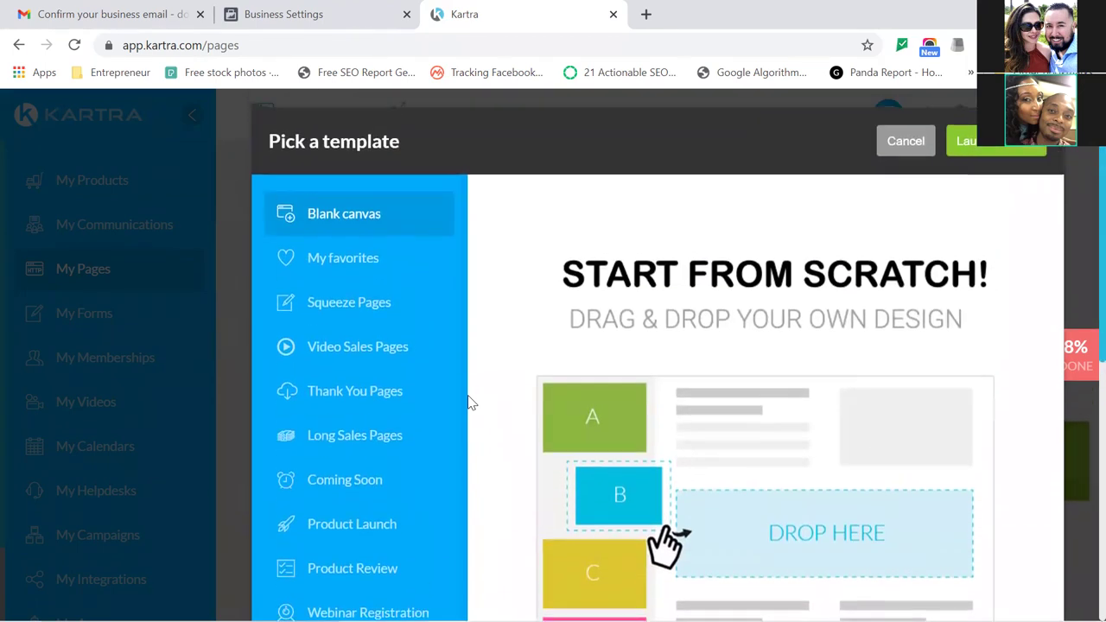
left_click(356, 309)
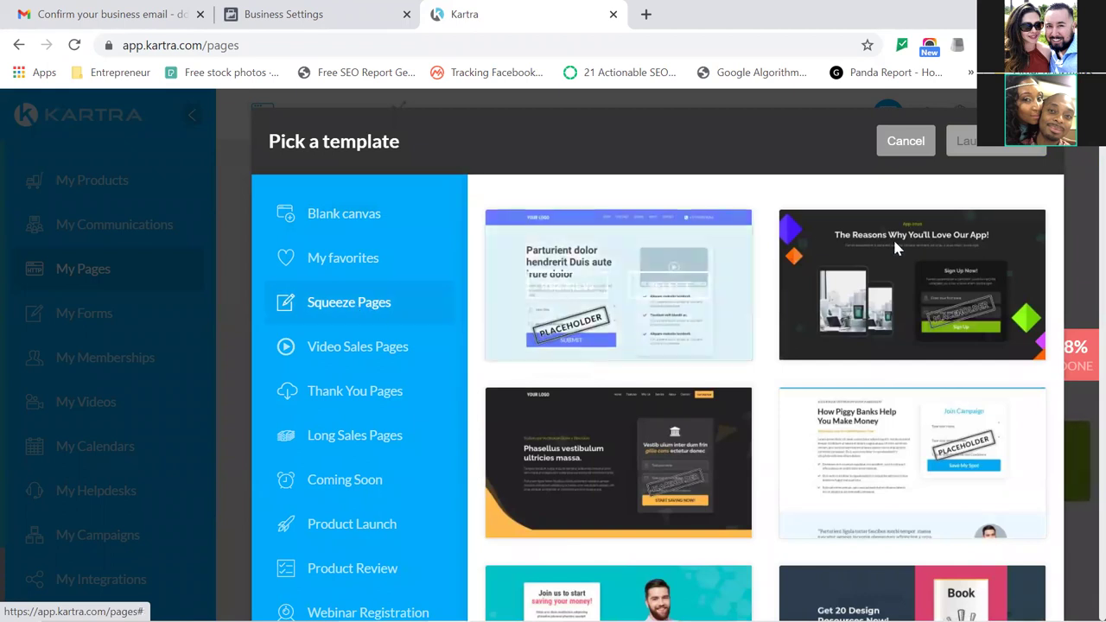
mouse_move(914, 247)
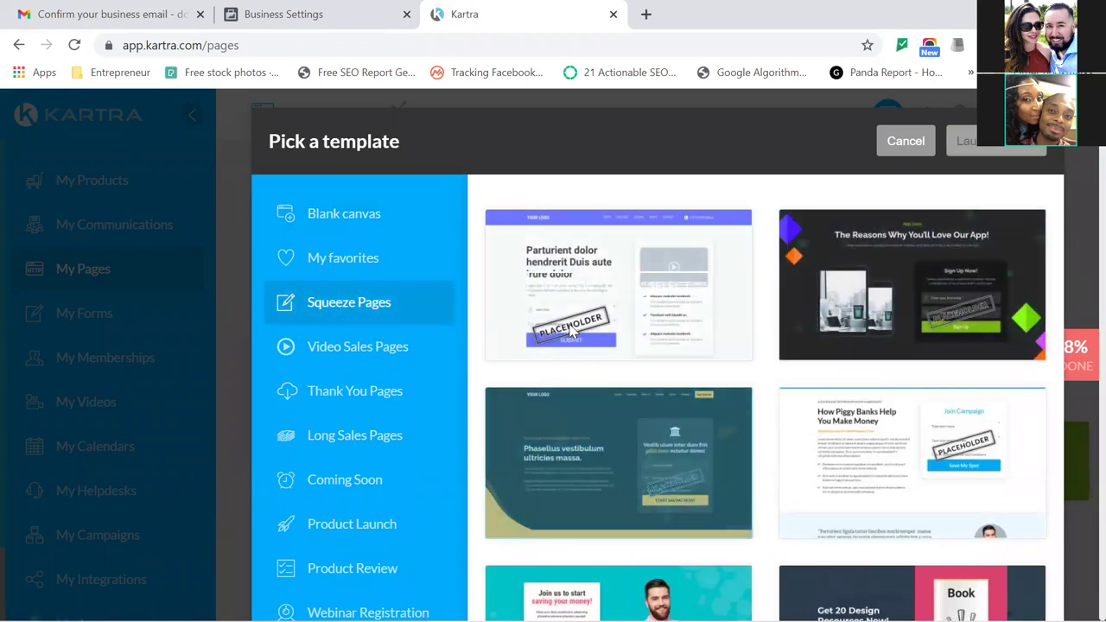
left_click(568, 298)
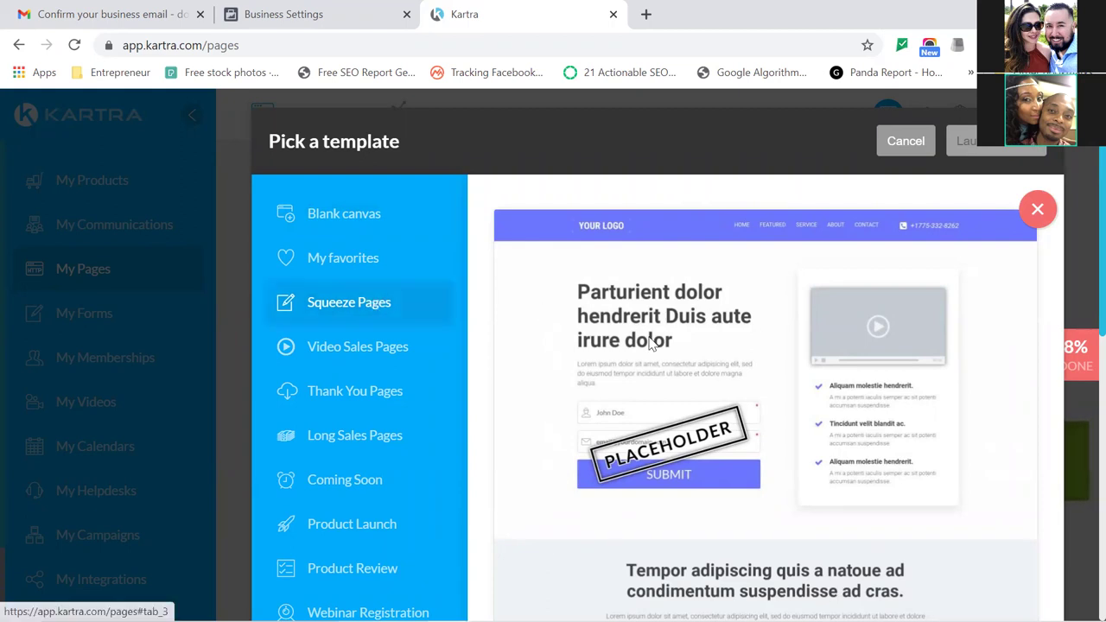
left_click(1049, 211)
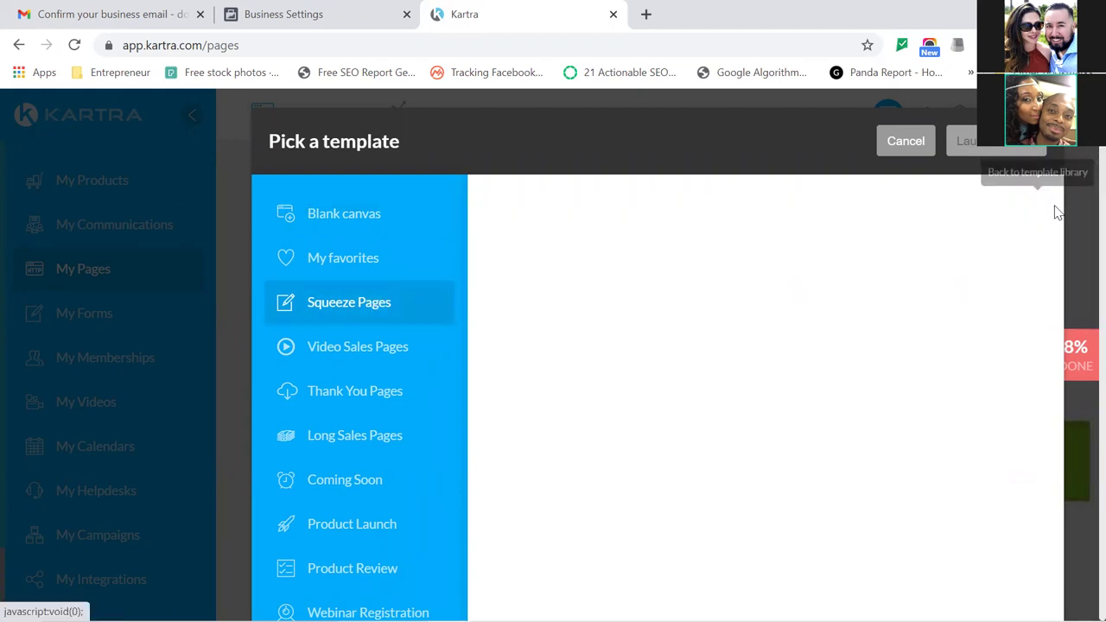
mouse_move(653, 322)
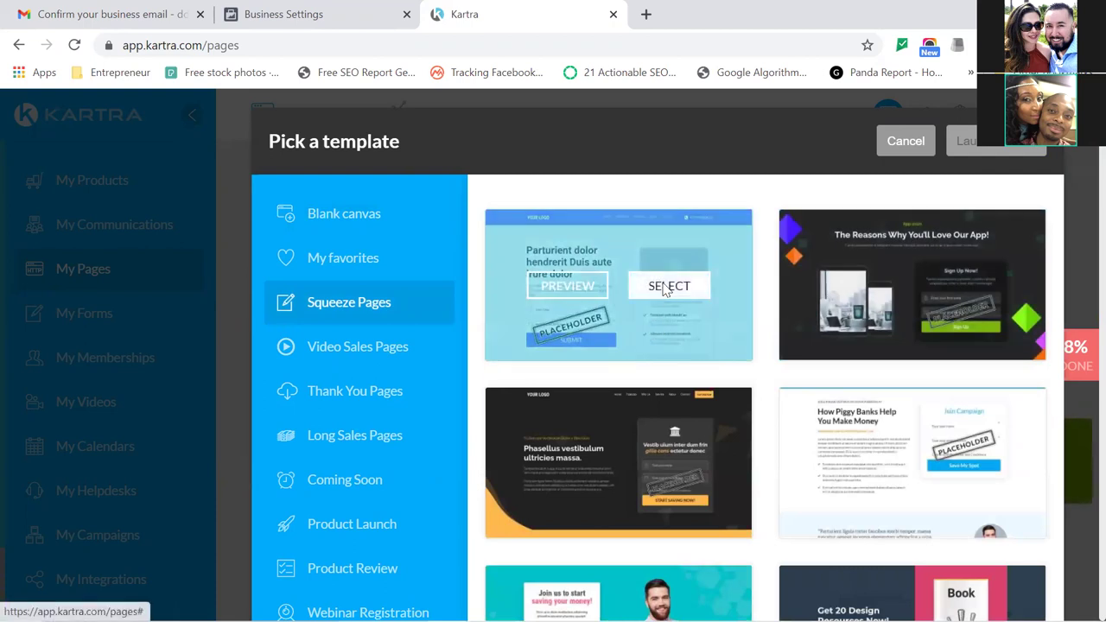
left_click(667, 287)
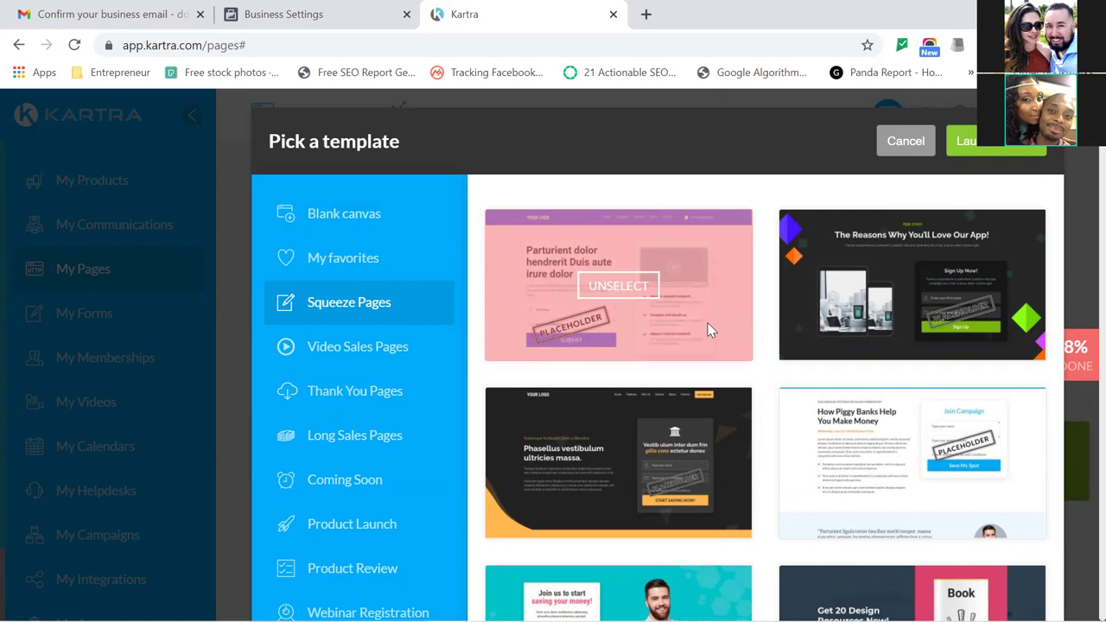
Launch the builder and create 'Squeeze page' with no particular category or site.
left_click(1013, 148)
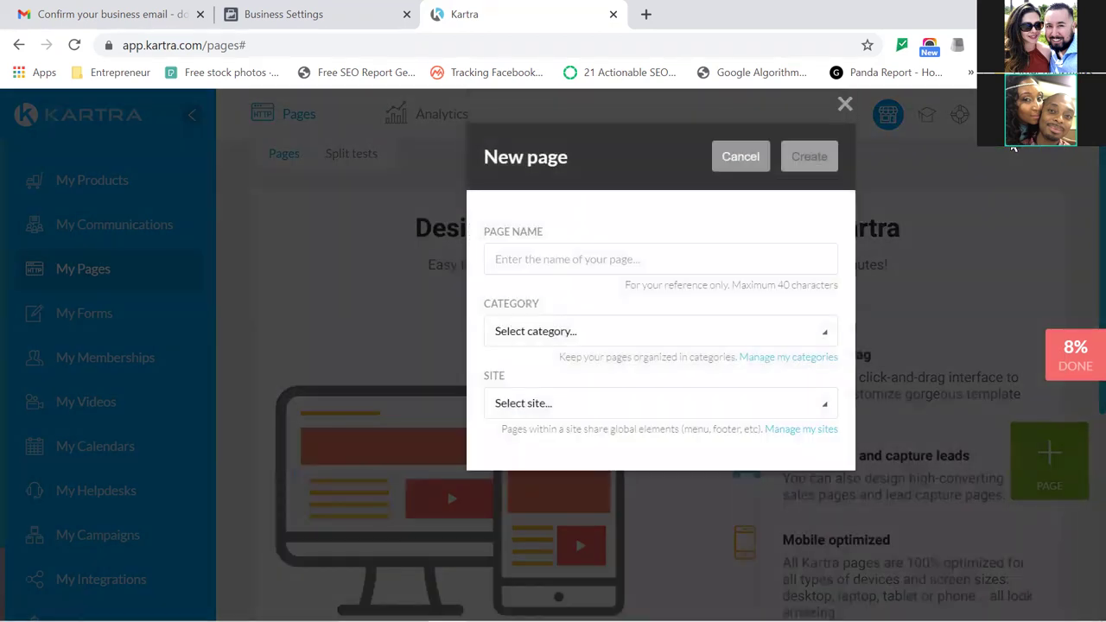
left_click(766, 256)
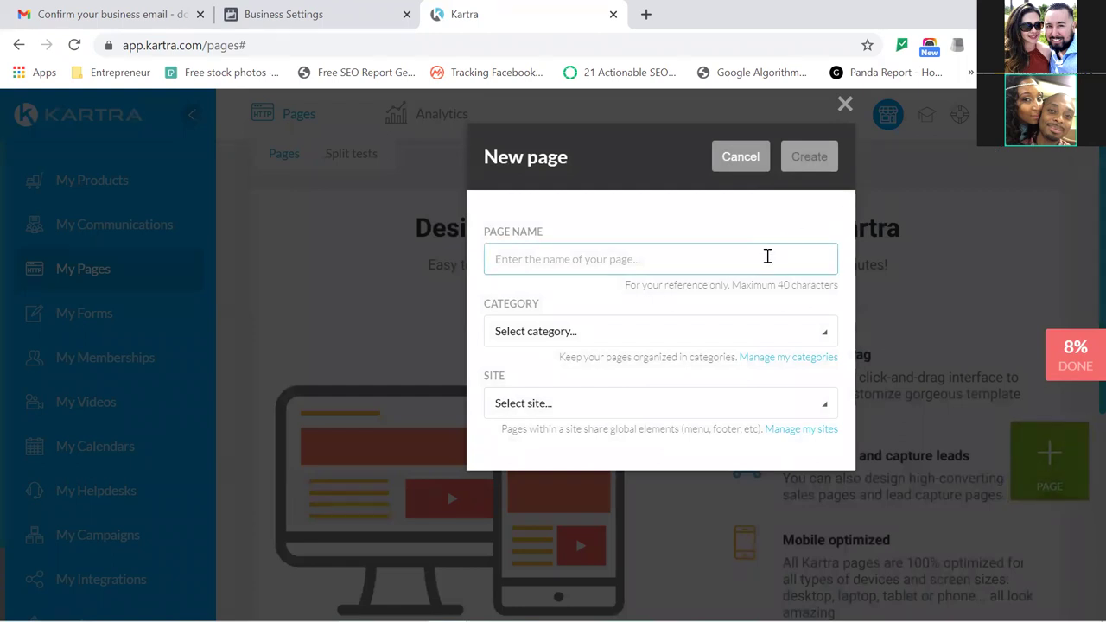
type("Squ")
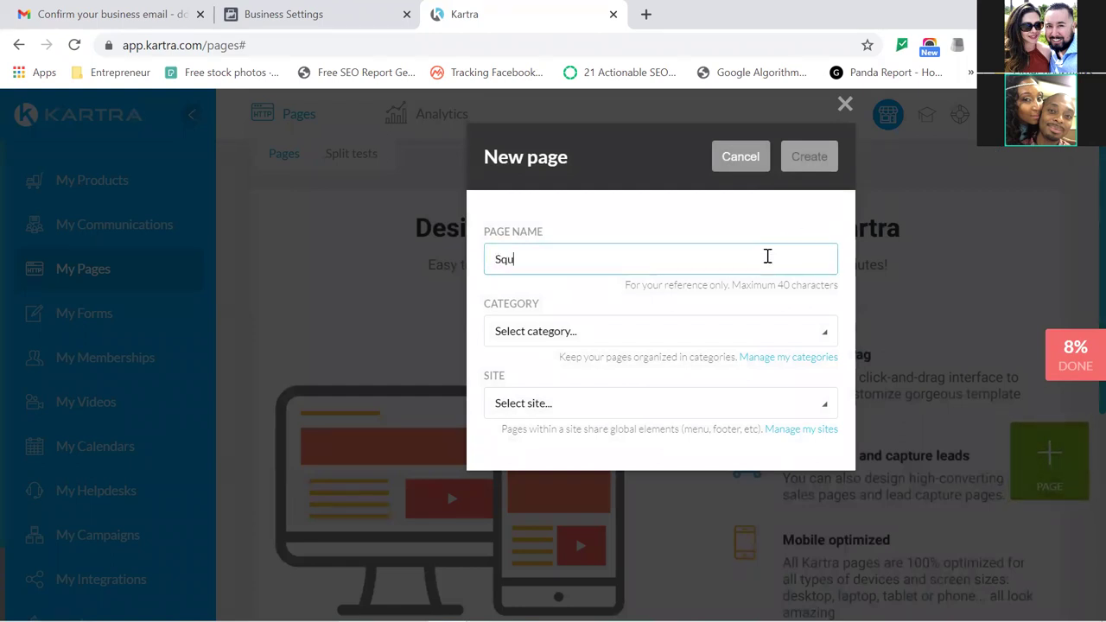
type("eeze page")
left_click(818, 336)
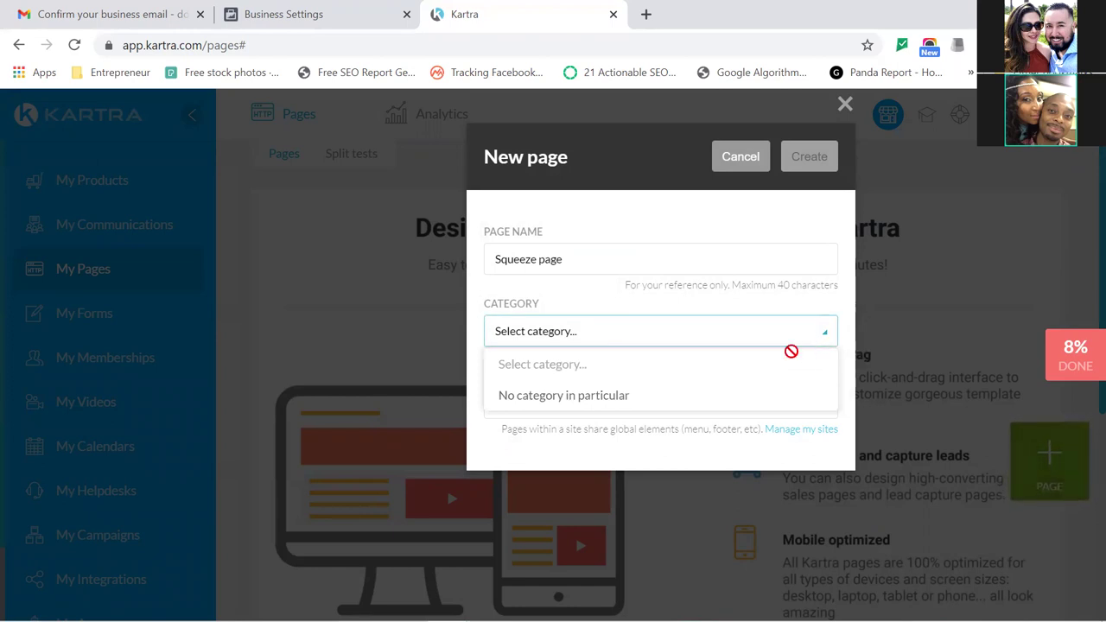
left_click(596, 397)
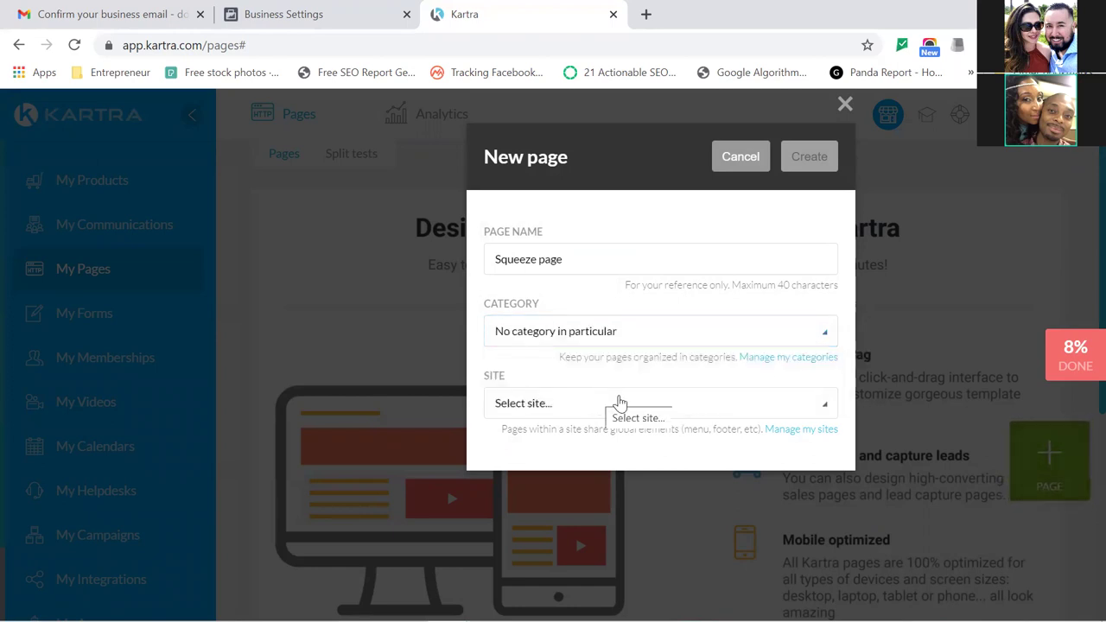
left_click(680, 399)
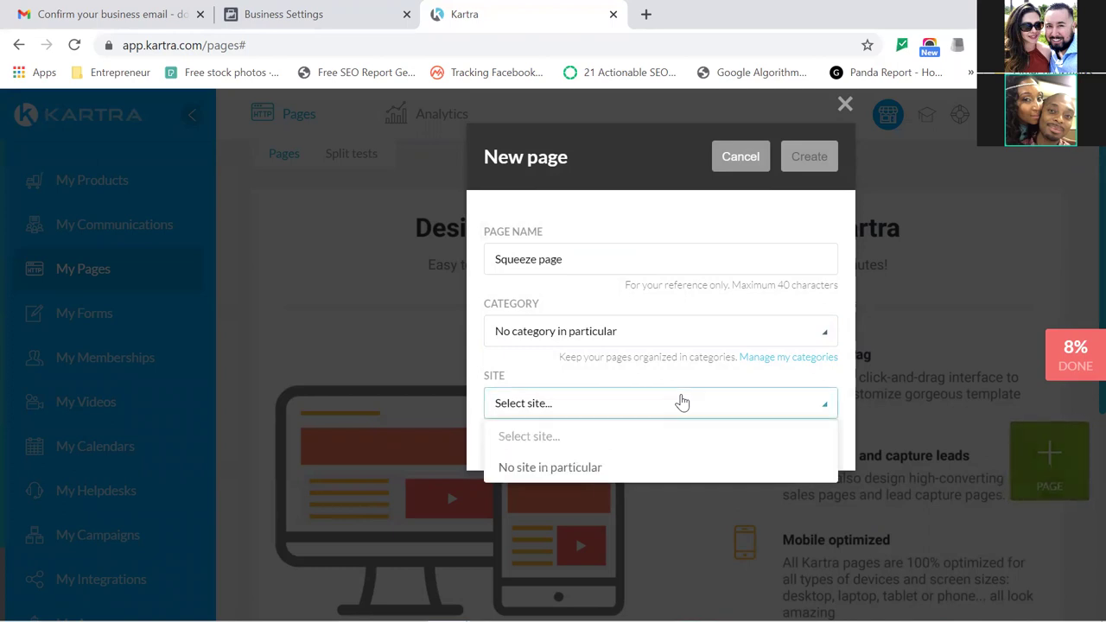
left_click(562, 471)
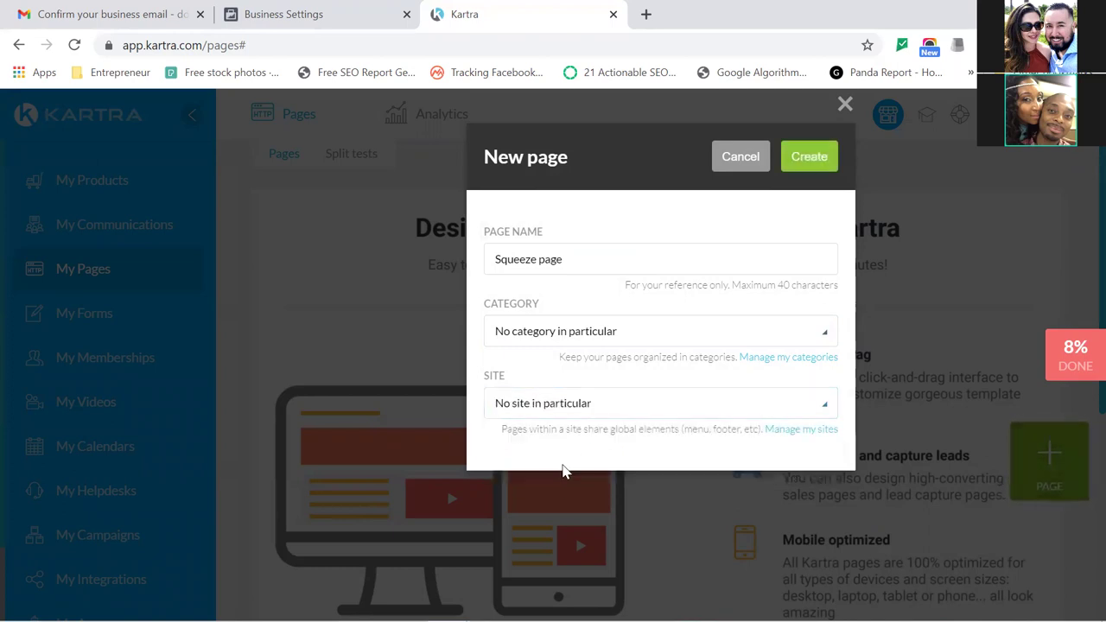
left_click(810, 158)
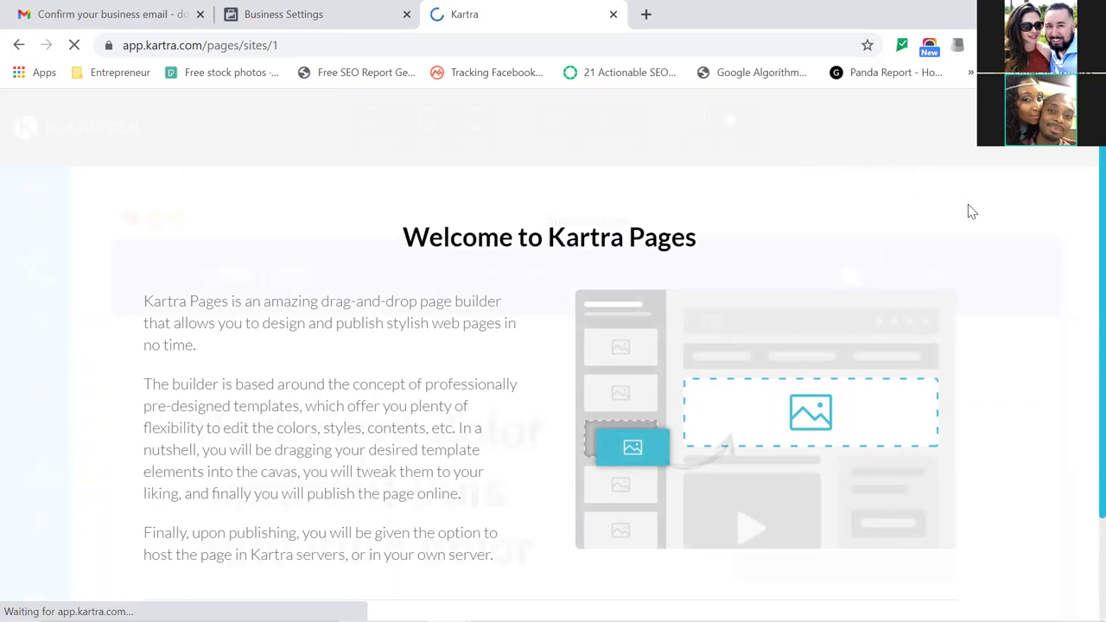
Start the builder tutorial and advance through Styles, Sections, Components and Notification bar slides.
scroll(1082, 206, "down", 2)
scroll(1079, 229, "down", 3)
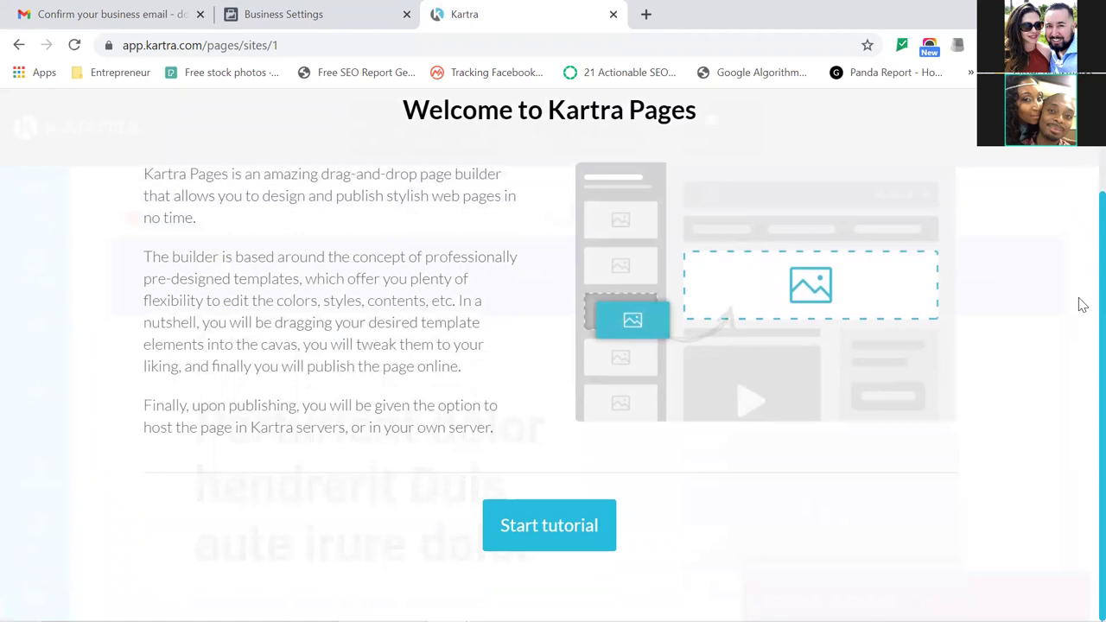
left_click(563, 519)
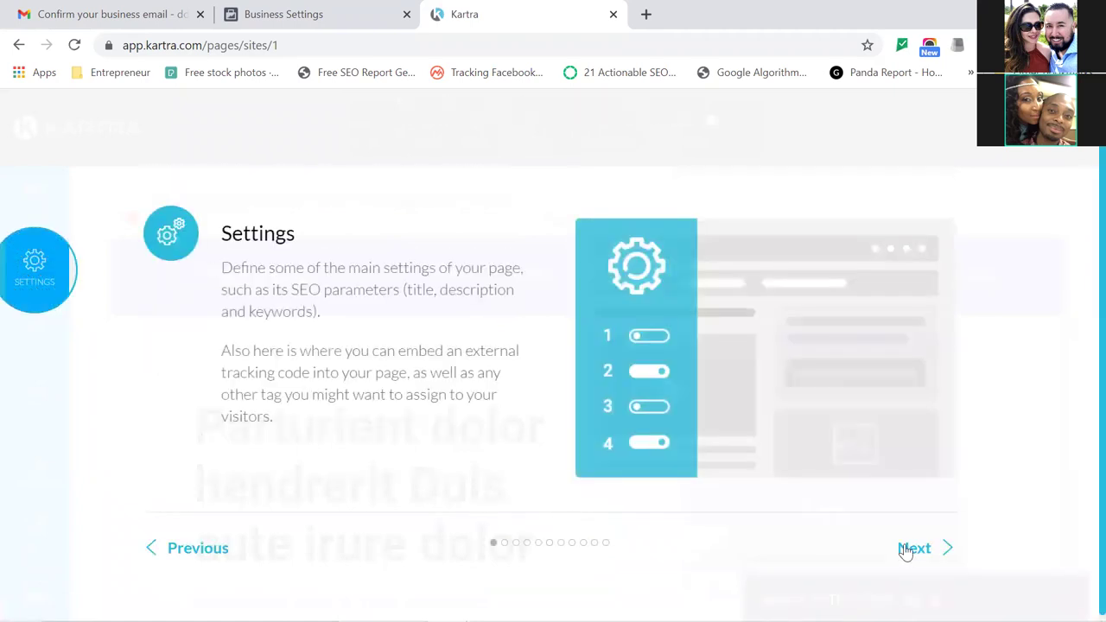
left_click(918, 549)
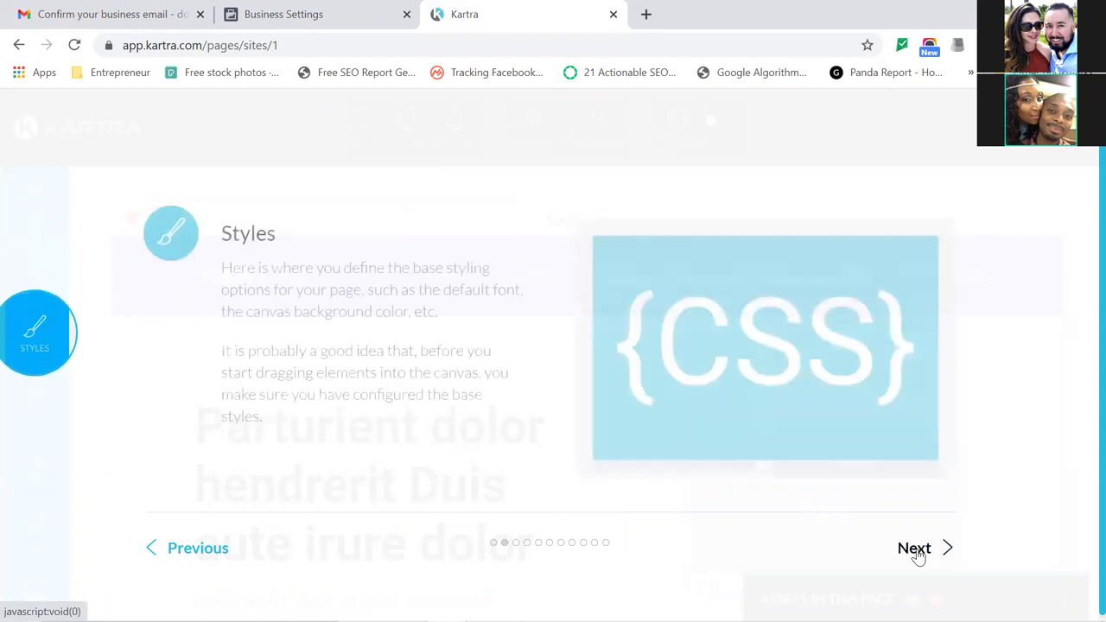
left_click(918, 549)
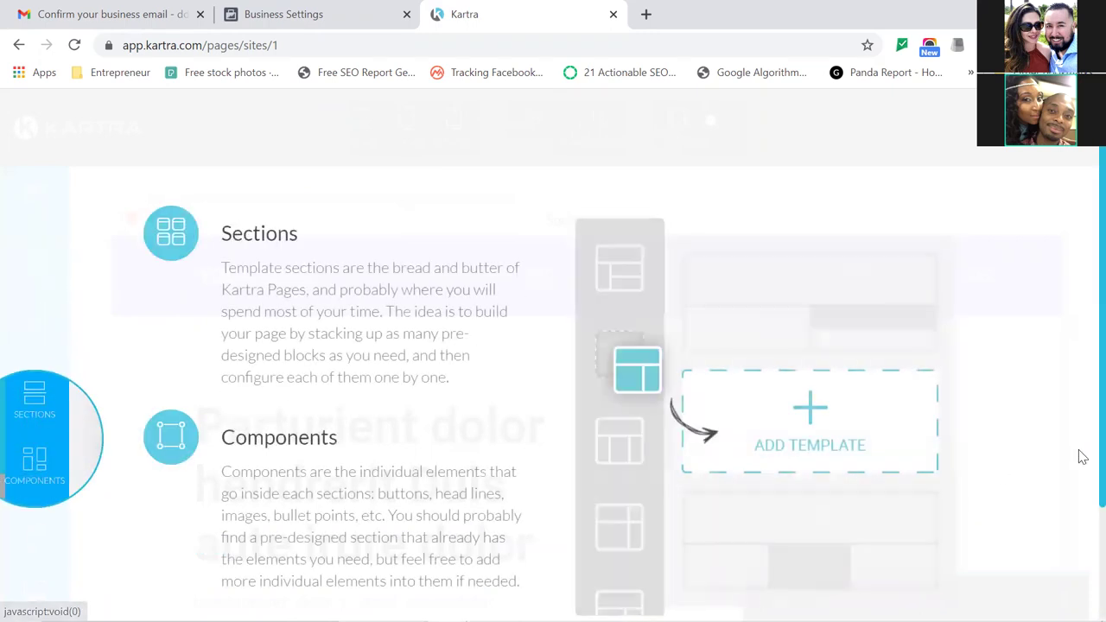
scroll(1082, 457, "down", 1)
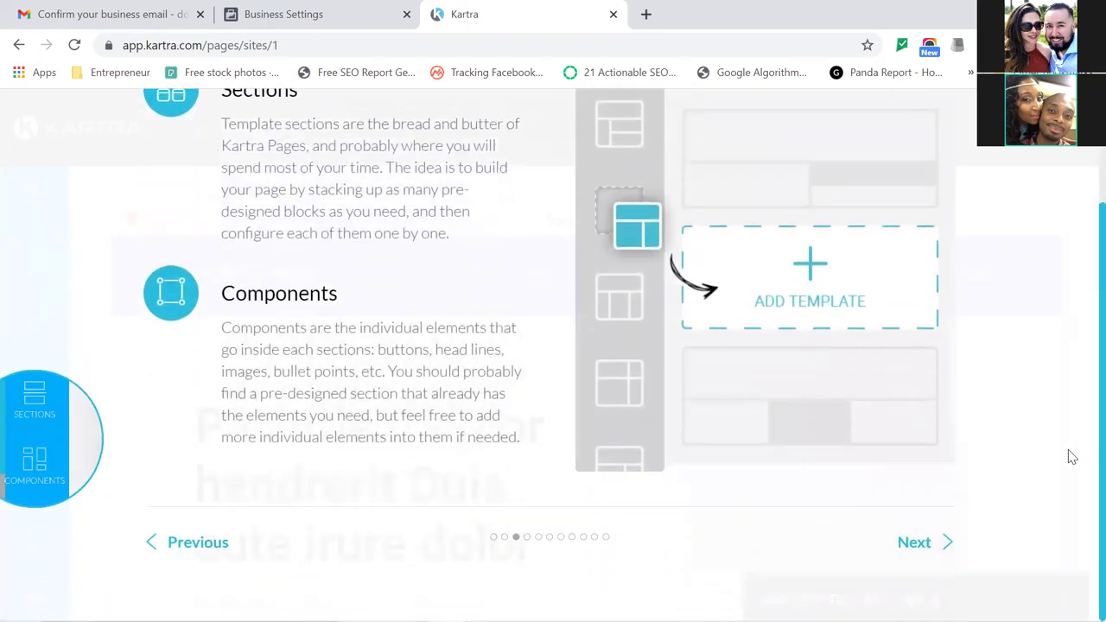
left_click(912, 544)
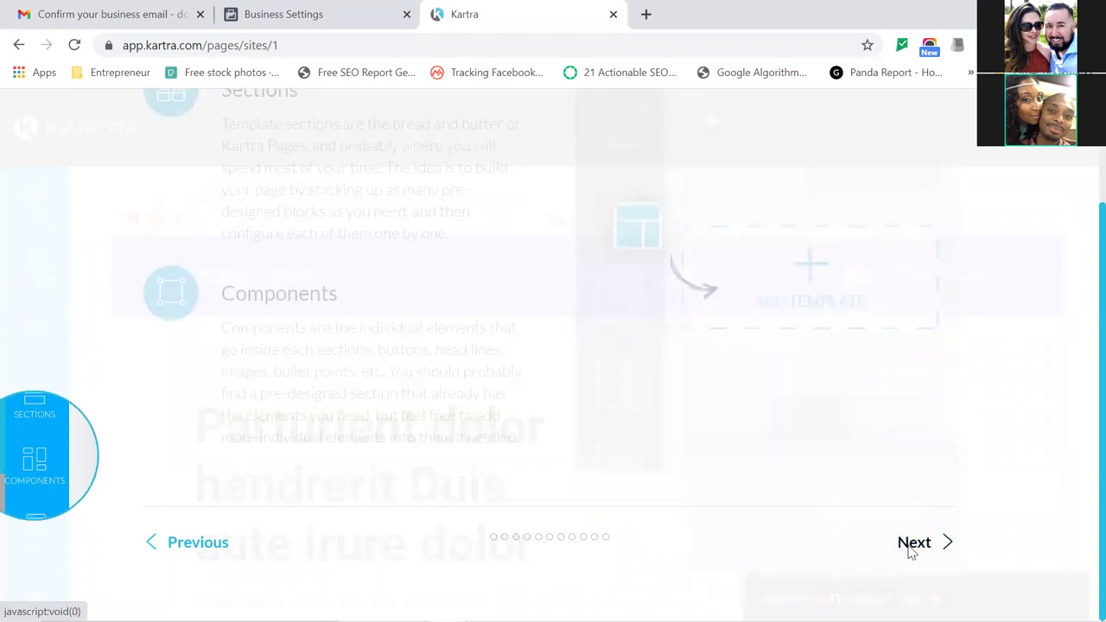
scroll(912, 551, "down", 1)
left_click(910, 551)
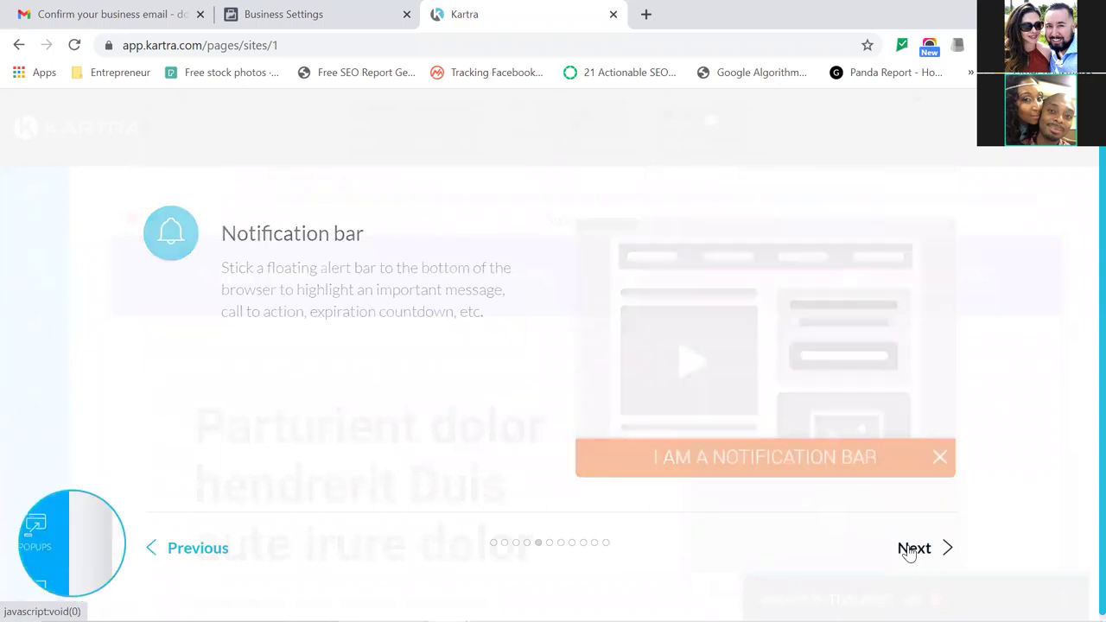
Advance through the devices, columns, menu, assets and shared elements slides, then close the tutorial.
left_click(908, 551)
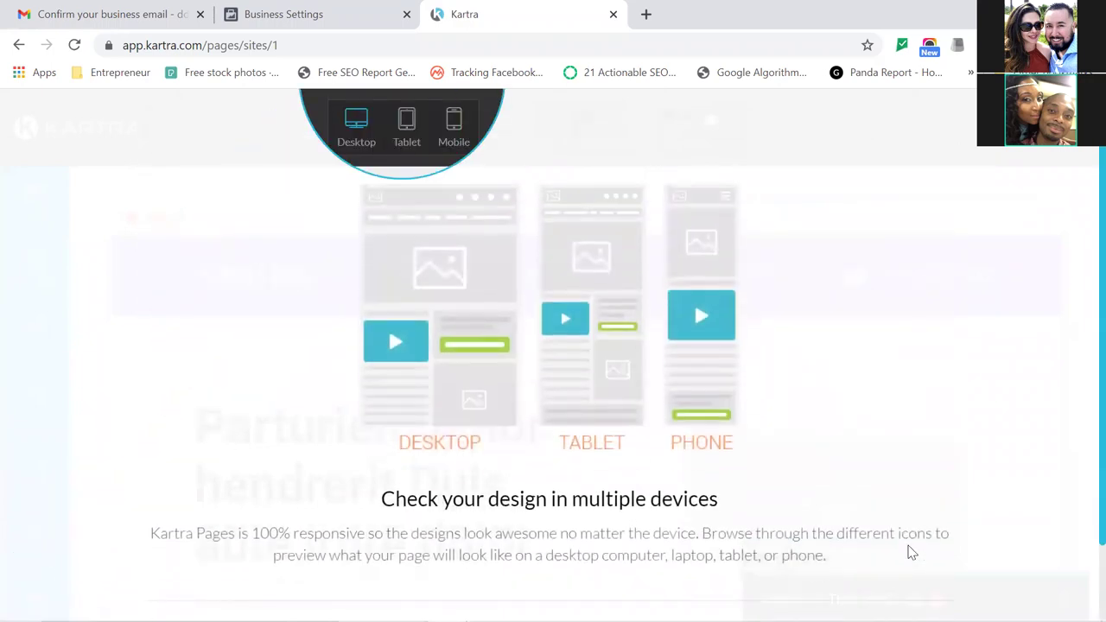
scroll(909, 551, "down", 2)
left_click(909, 551)
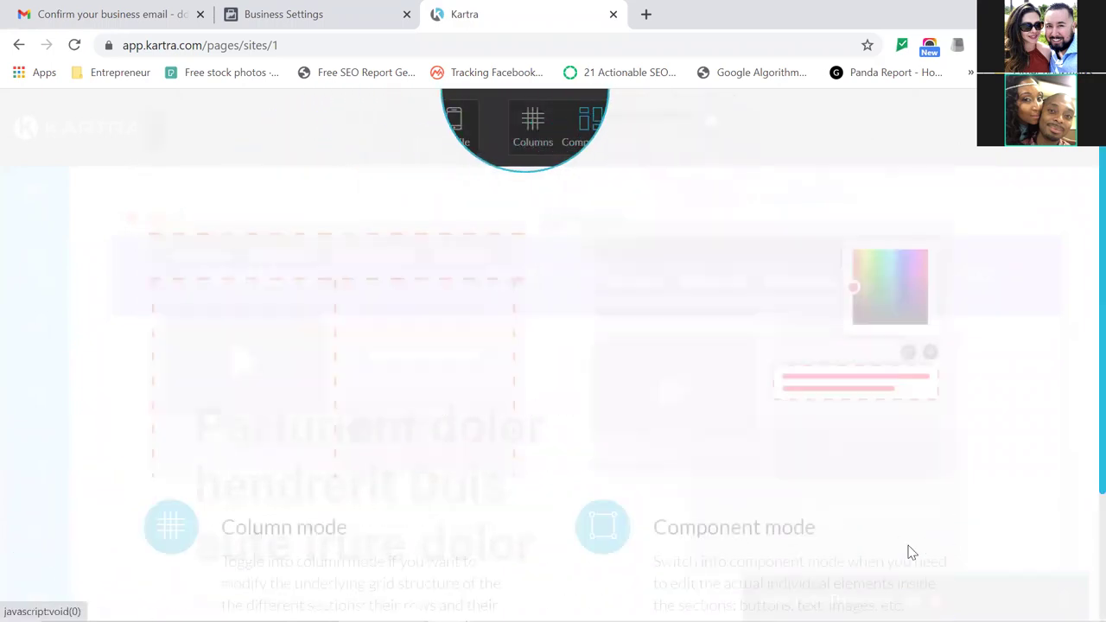
scroll(909, 544, "down", 1)
scroll(908, 544, "down", 2)
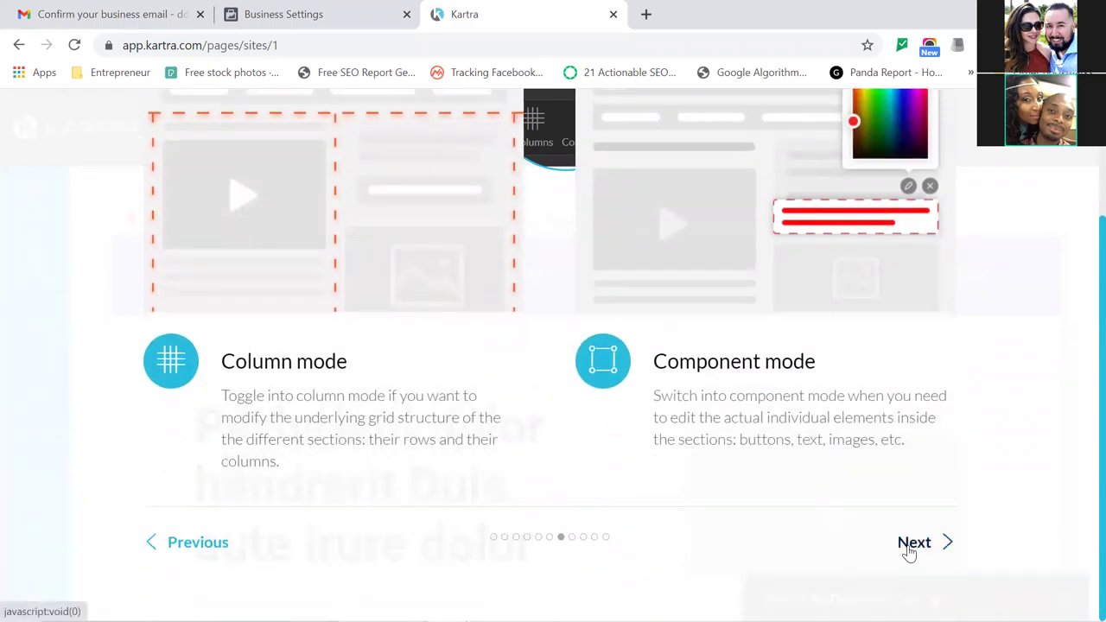
left_click(907, 551)
scroll(908, 546, "down", 2)
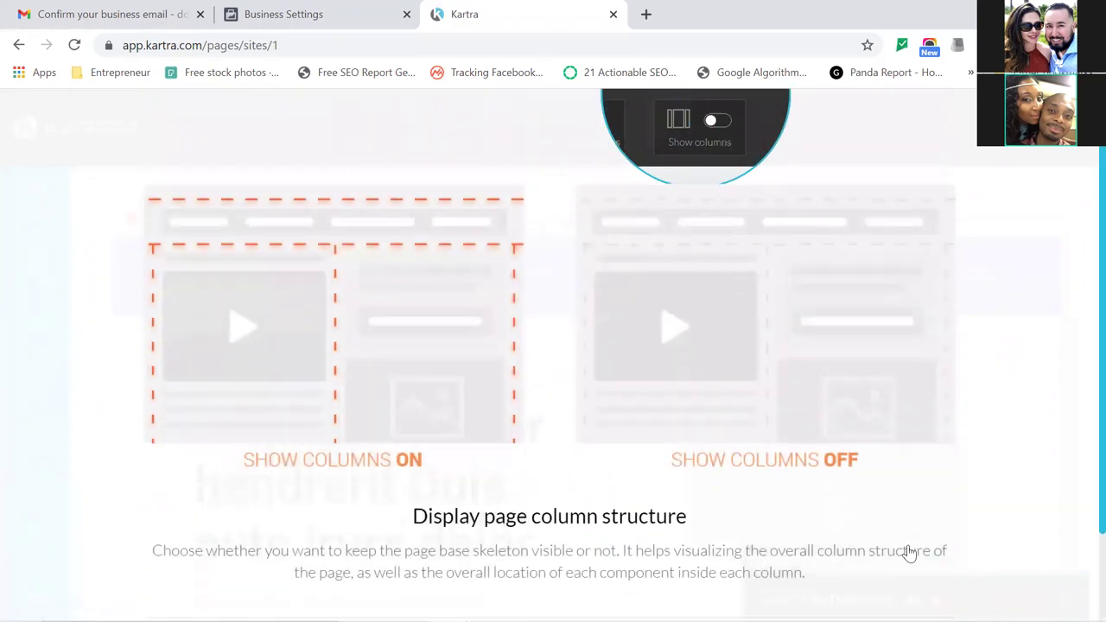
left_click(909, 552)
scroll(912, 546, "down", 3)
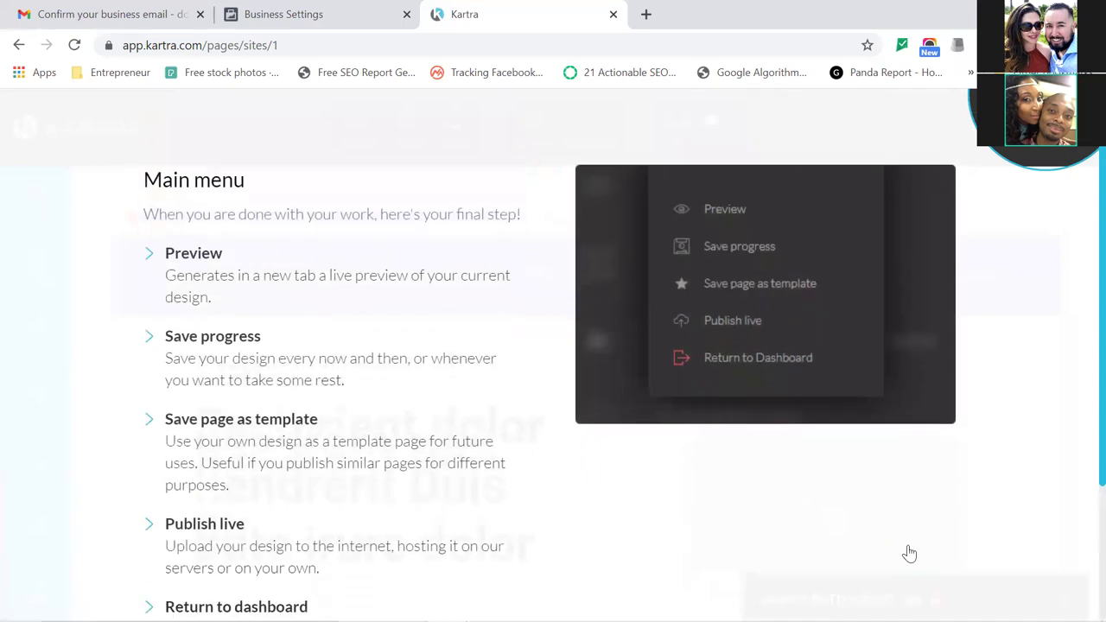
left_click(911, 549)
scroll(907, 553, "down", 3)
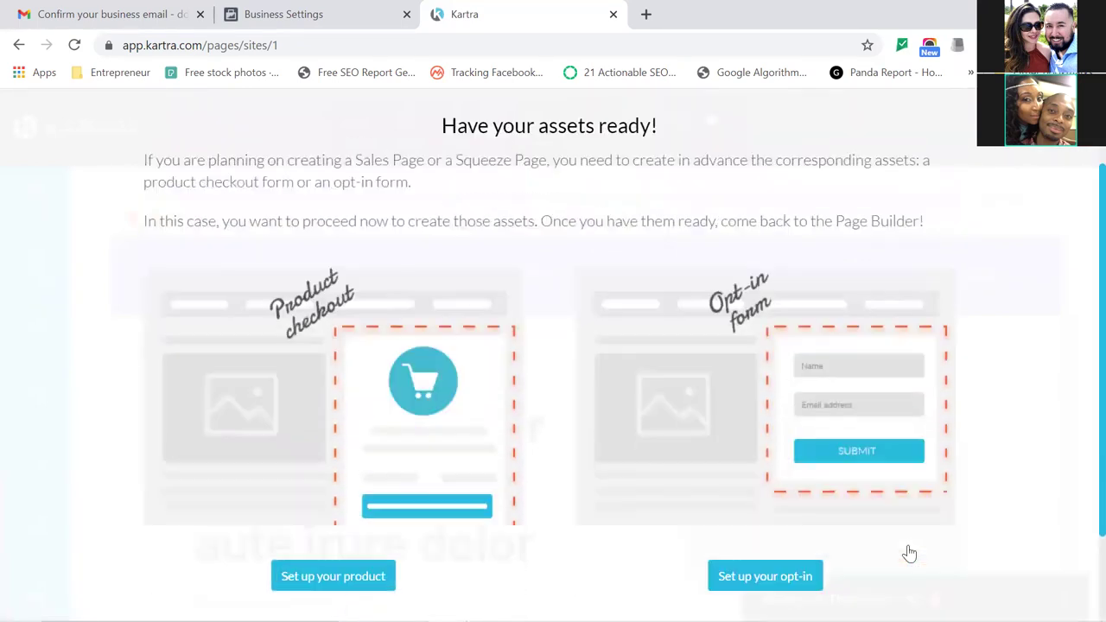
left_click(910, 551)
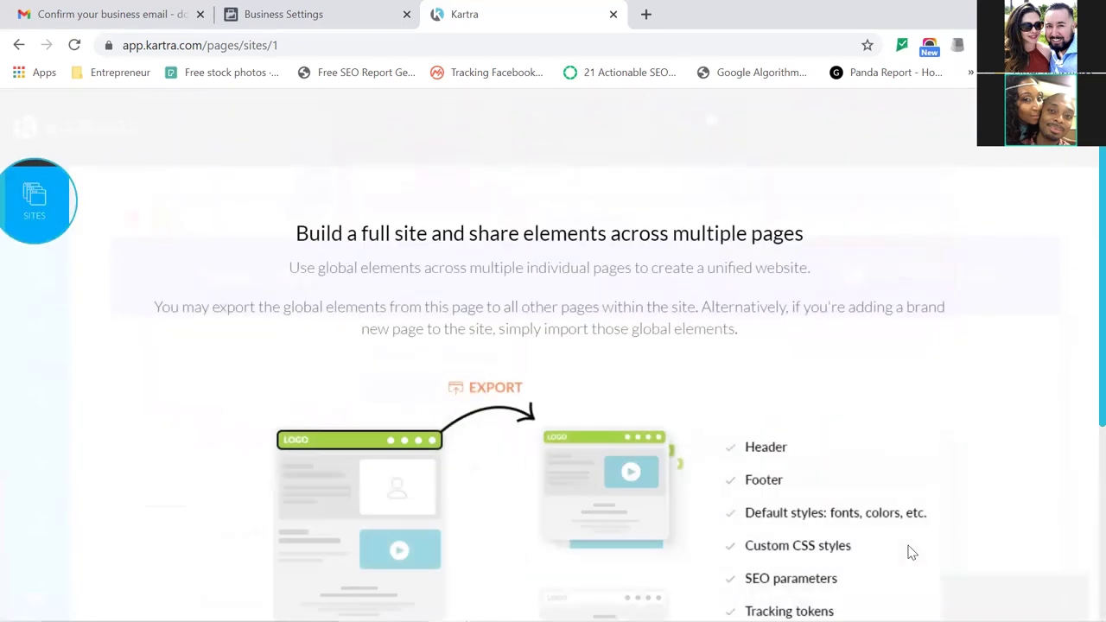
scroll(911, 552, "down", 3)
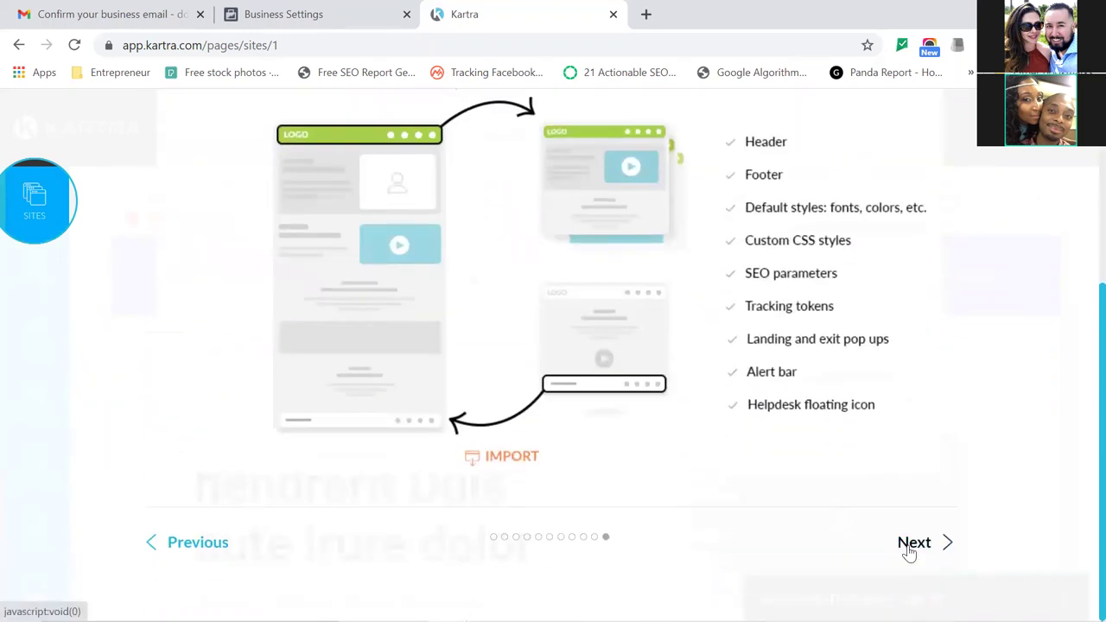
left_click(912, 543)
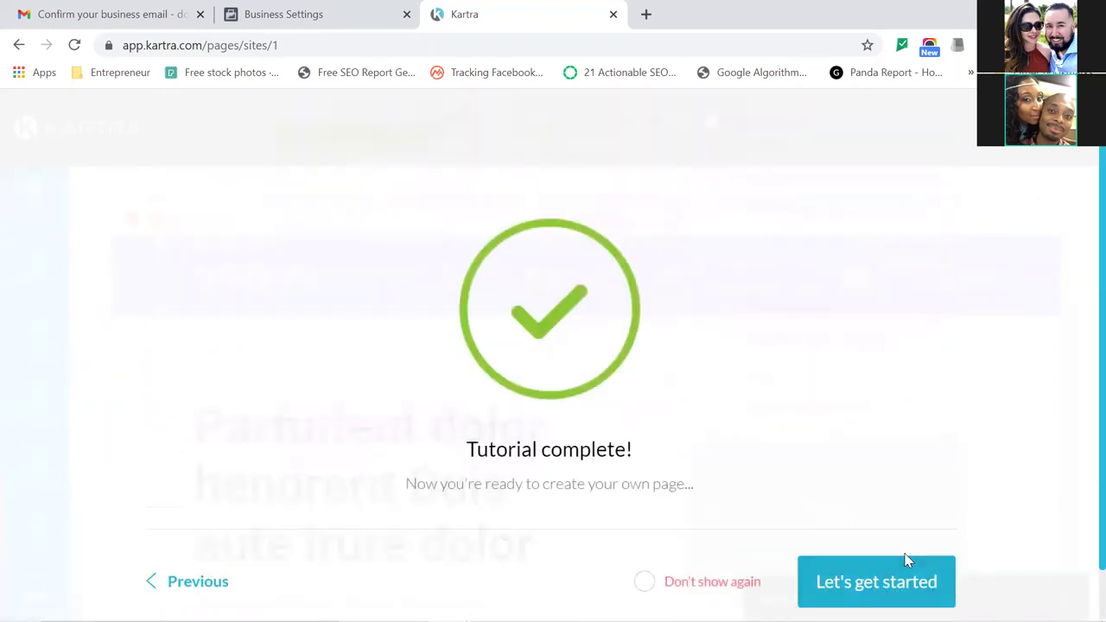
left_click(907, 560)
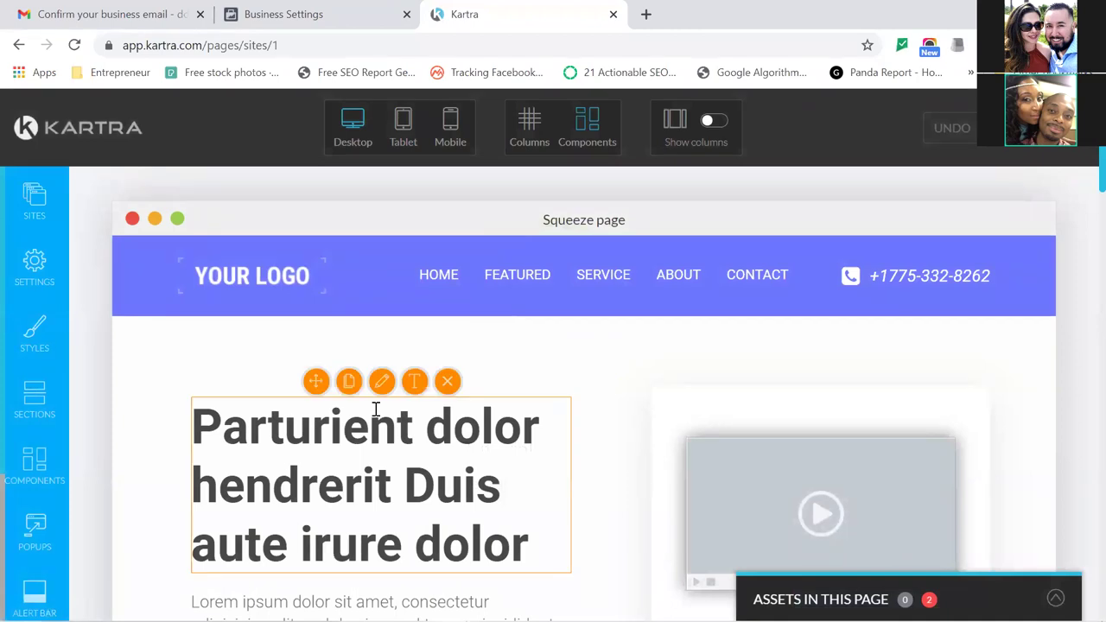
In SEO Parameters, rewrite the page title as 'Download Your Free PDF Now'.
left_click(31, 276)
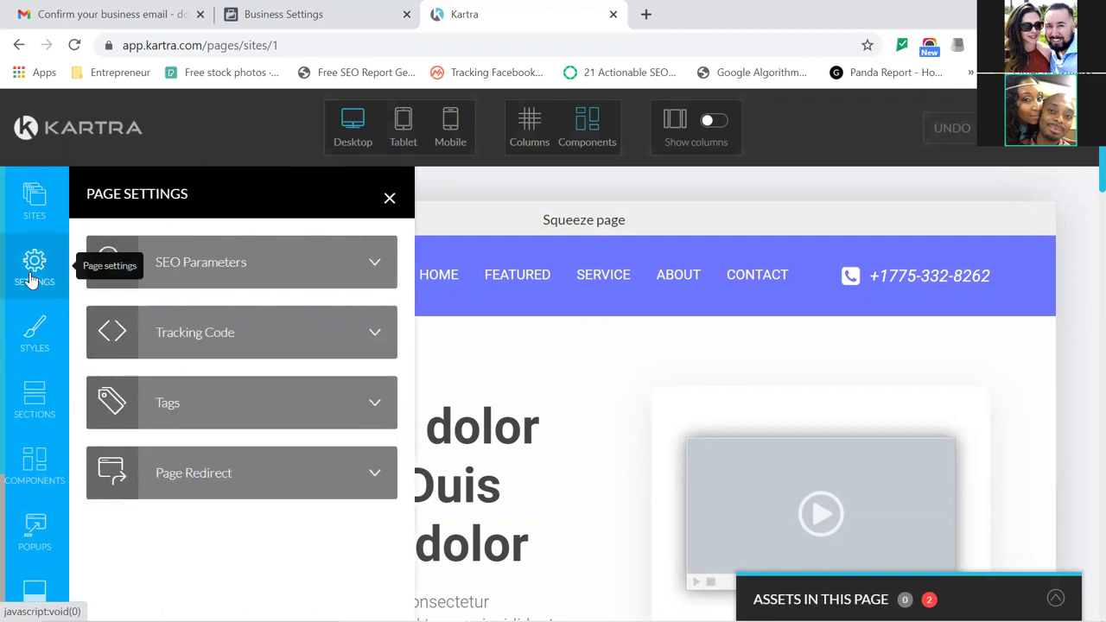
left_click(305, 273)
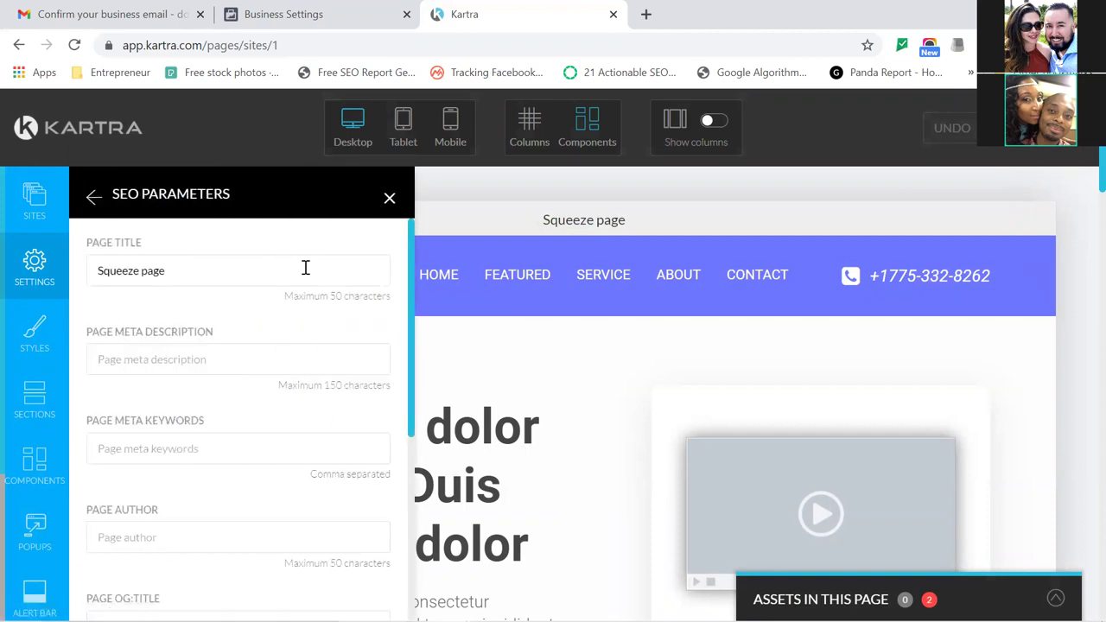
left_click_drag(305, 268, 85, 272)
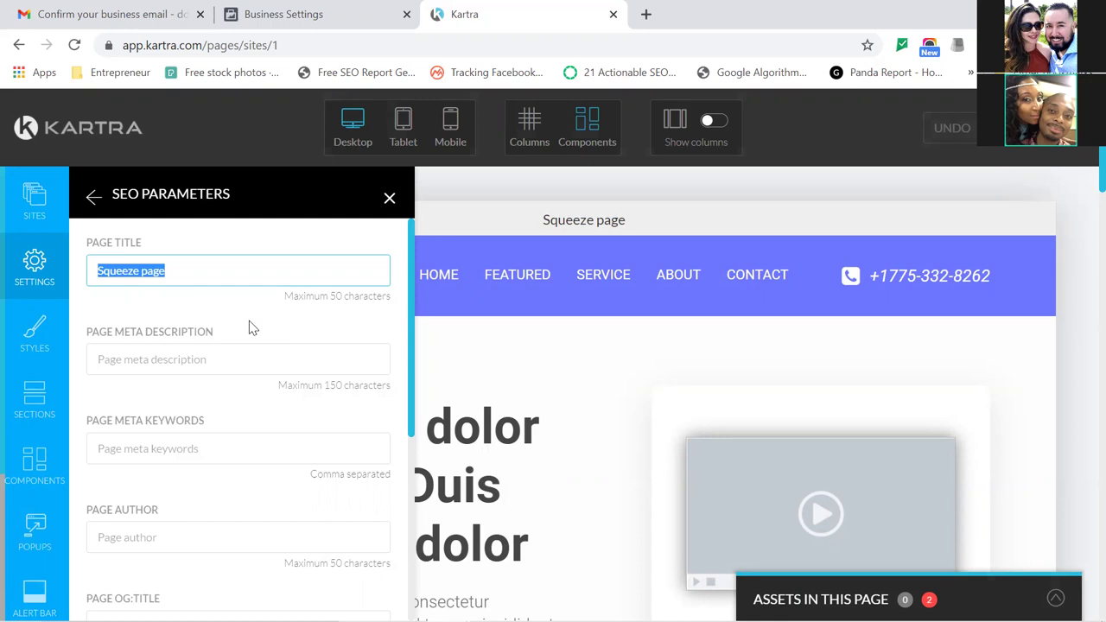
type("F")
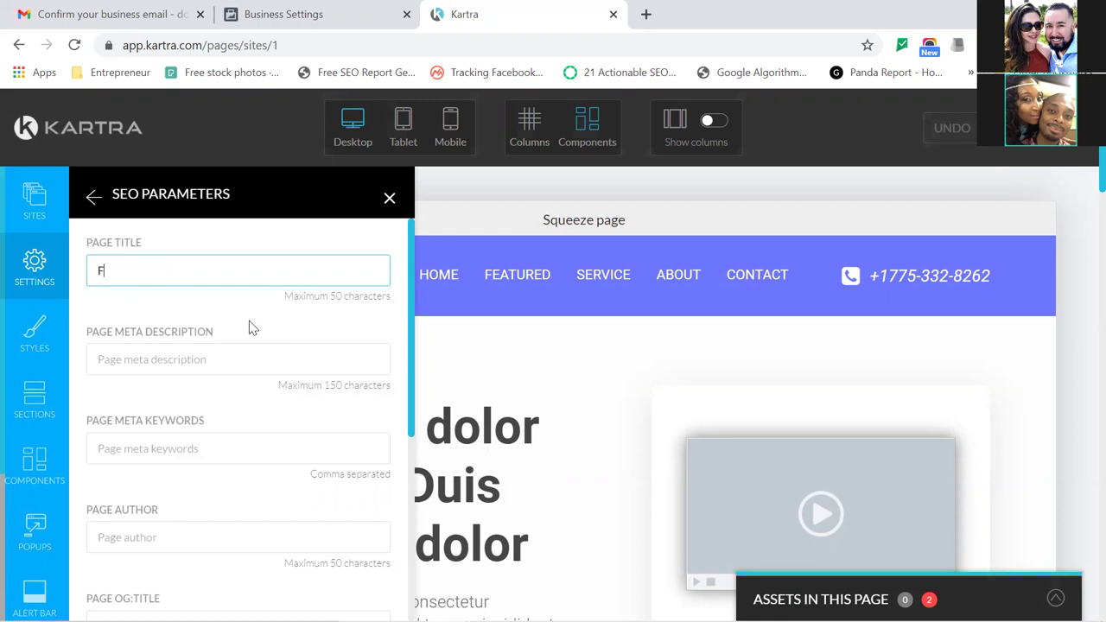
type("ree PDF Download")
key("Home")
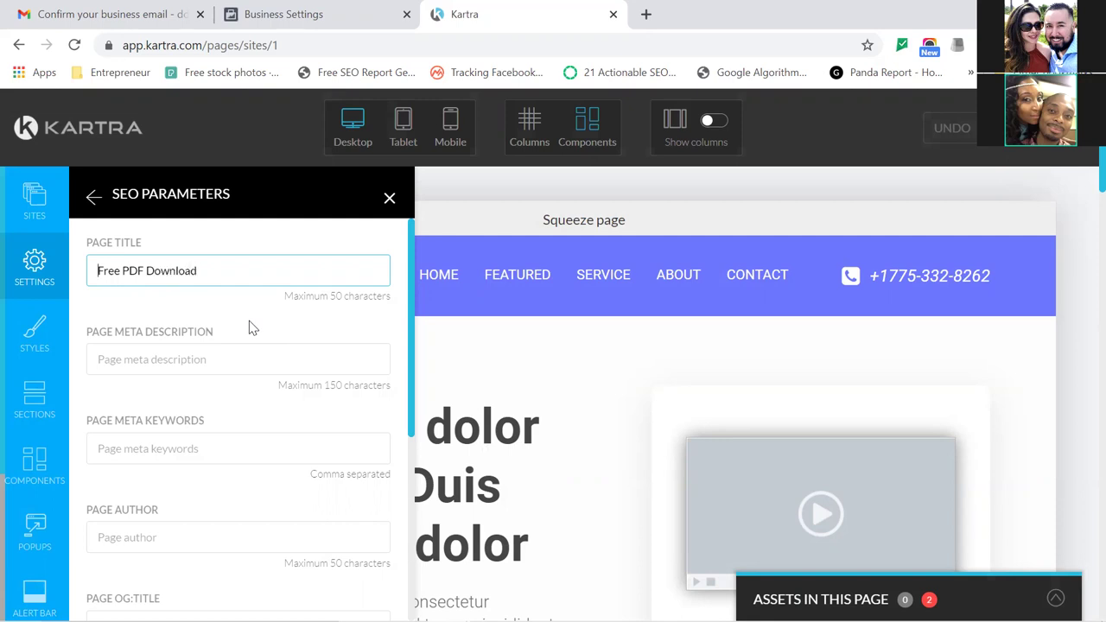
type("Downloa")
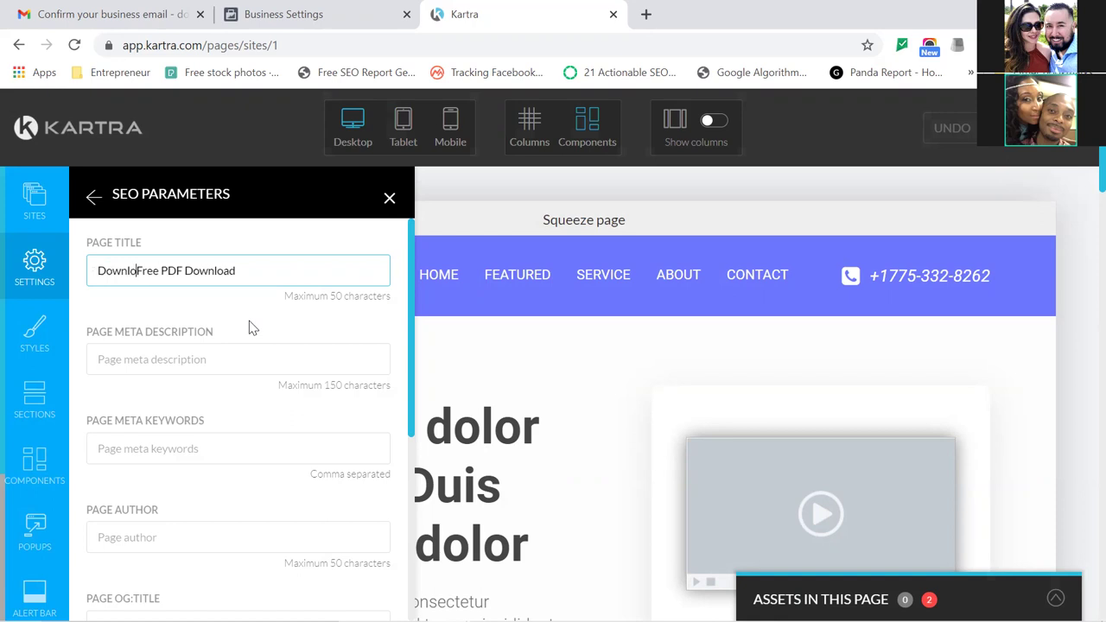
type("d You")
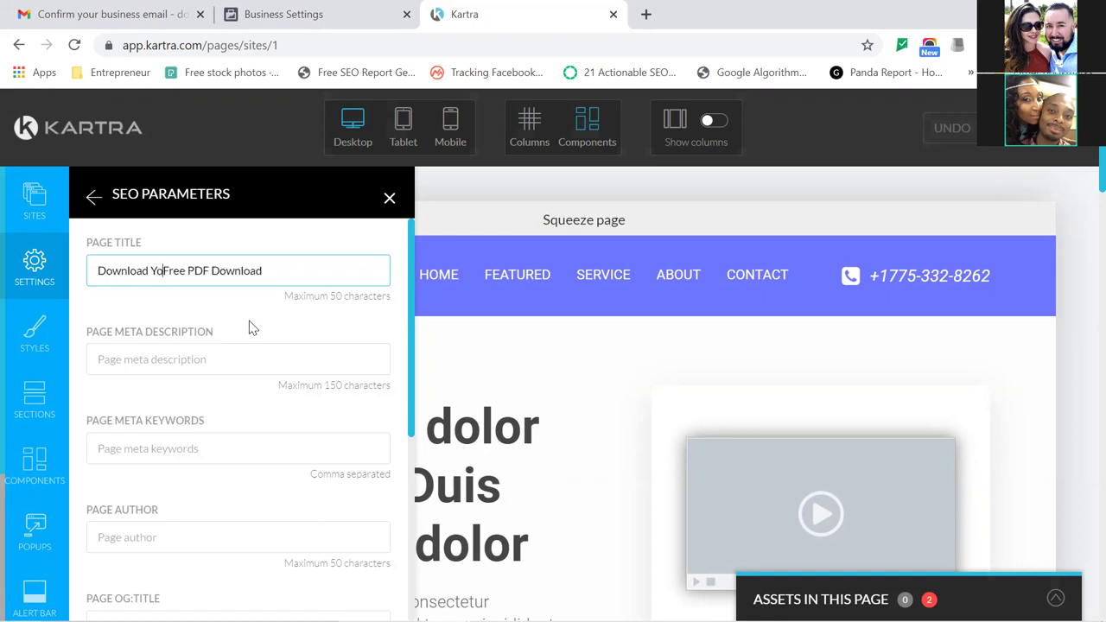
type("r")
key("Right")
key("Right")
key("Right")
key("Right")
key("Right")
key("Right")
key("Right")
key("Right")
key("Right")
key("Right")
key("Right")
key("Right")
key("Right")
key("Right")
key("Right")
key("Right")
key("Right")
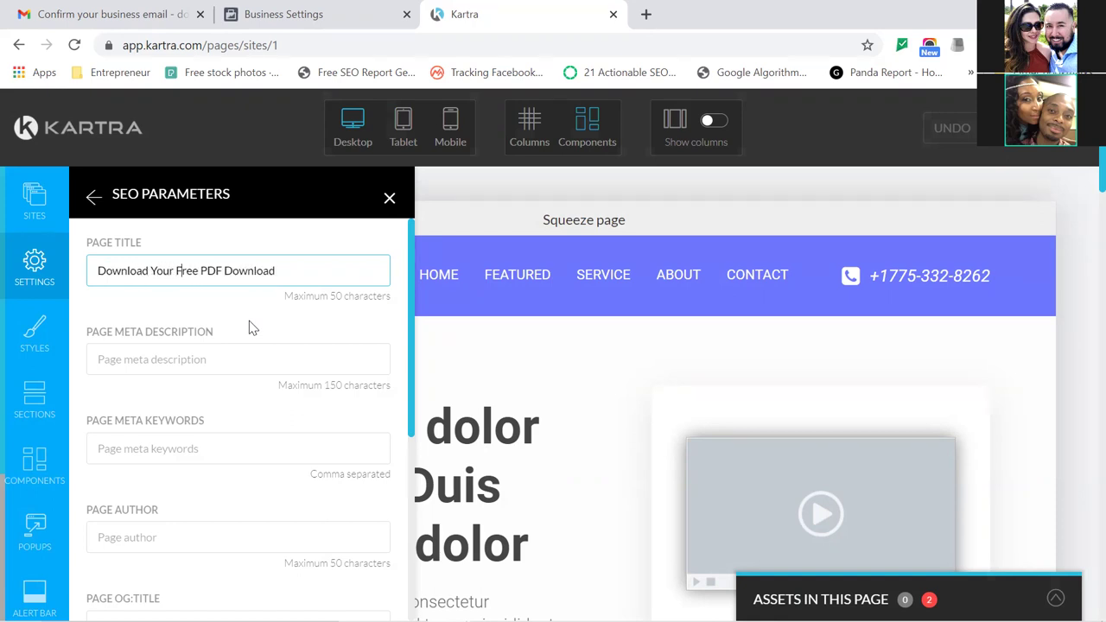
type("Now")
key("Left")
key("Left")
key("Left")
key("Left")
key("shift+Left")
key("shift+Left")
key("shift+Left")
key("shift+Left")
key("shift+Left")
key("shift+Left")
key("shift+Left")
key("shift+Left")
key("shift+Left")
key("shift+Right")
key("BackSpace")
key("BackSpace")
key("BackSpace")
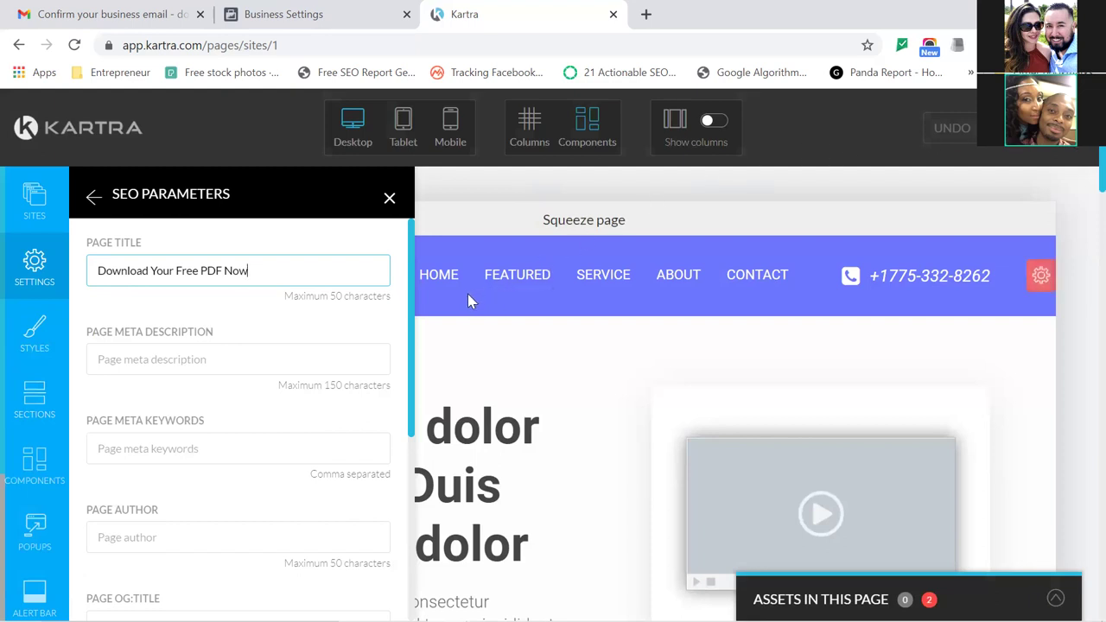
Apply the new SEO title and return to the Page Settings list.
left_click_drag(409, 328, 399, 519)
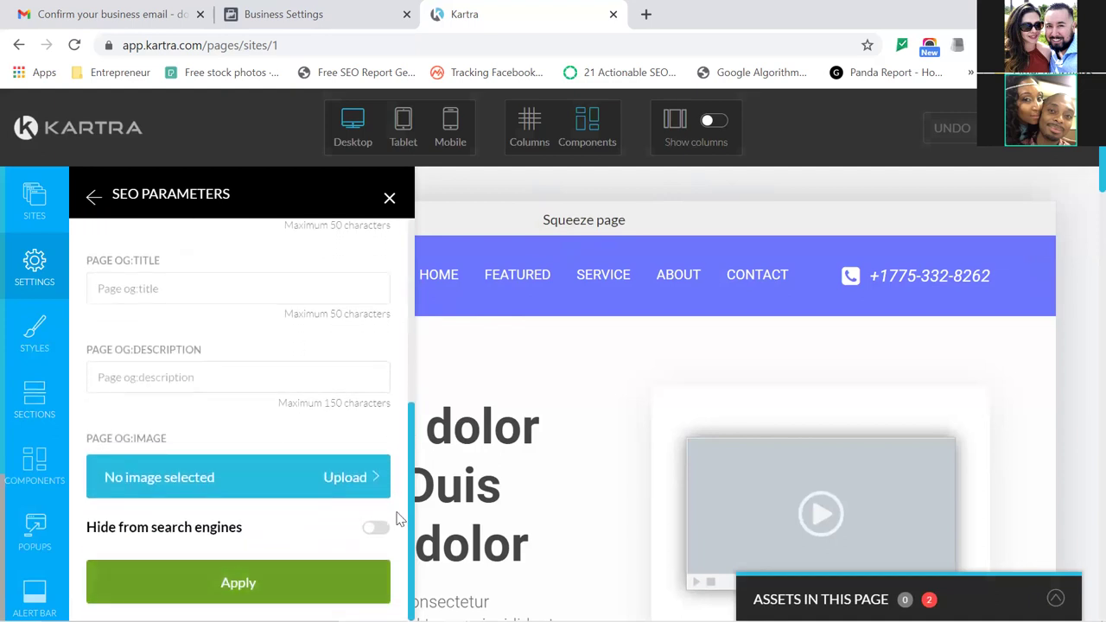
key("Return")
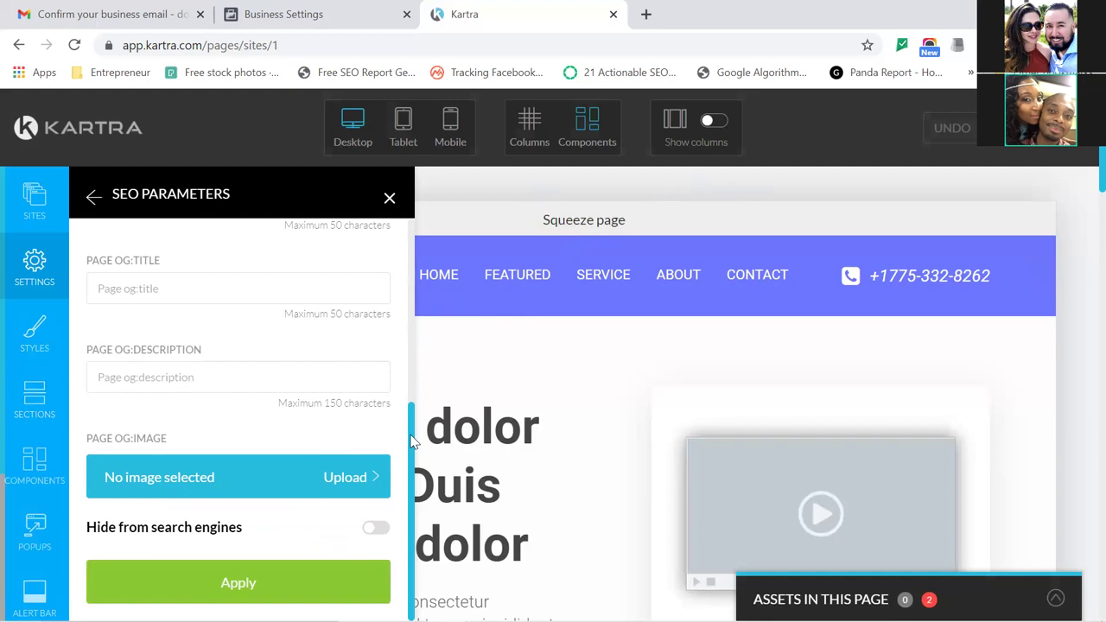
left_click_drag(413, 442, 408, 277)
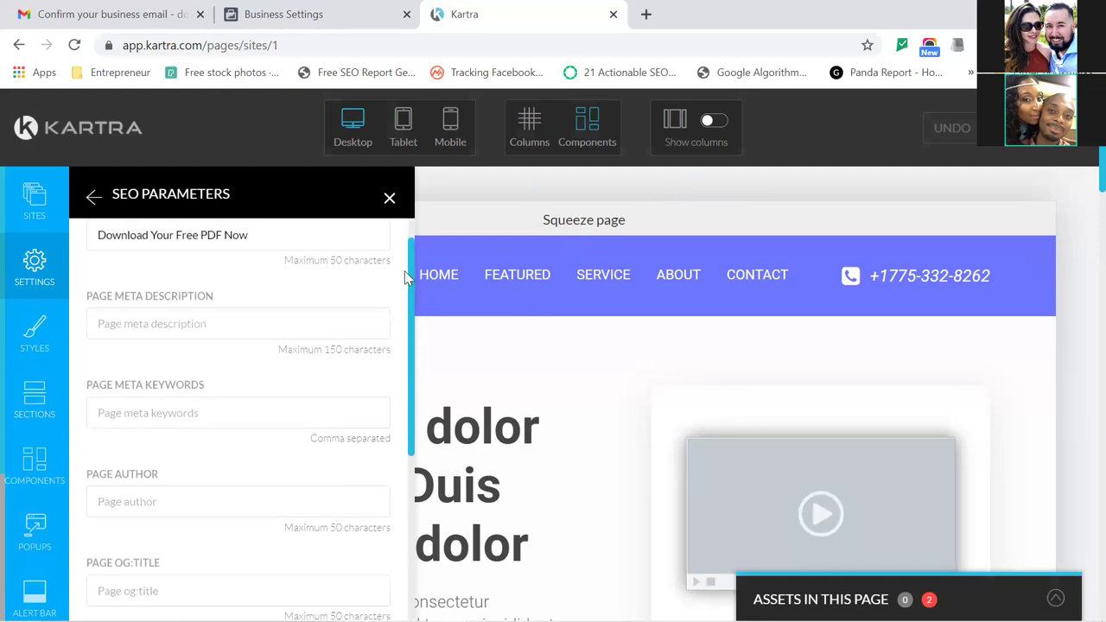
left_click(23, 273)
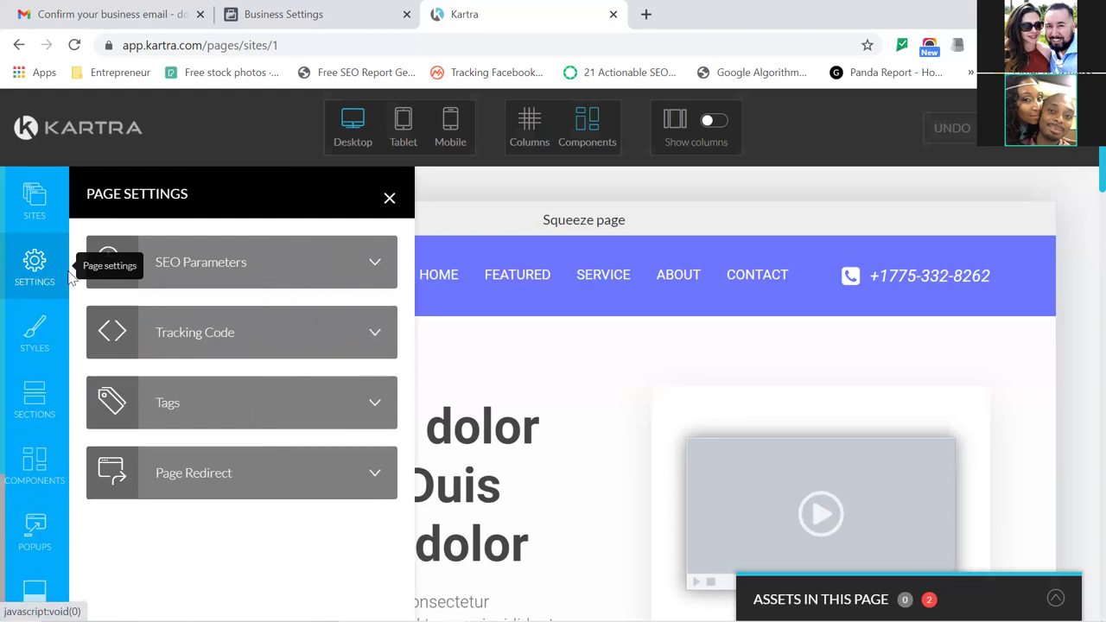
Paste the Facebook pixel code into the Facebook Ads tracking code field and apply it.
left_click(298, 350)
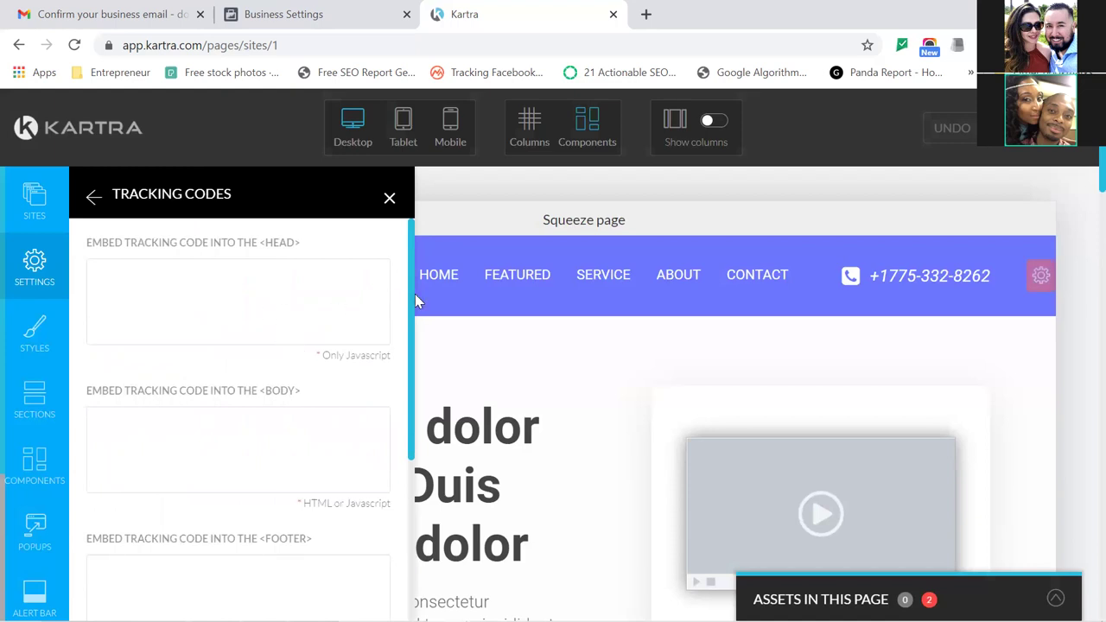
left_click_drag(412, 296, 402, 481)
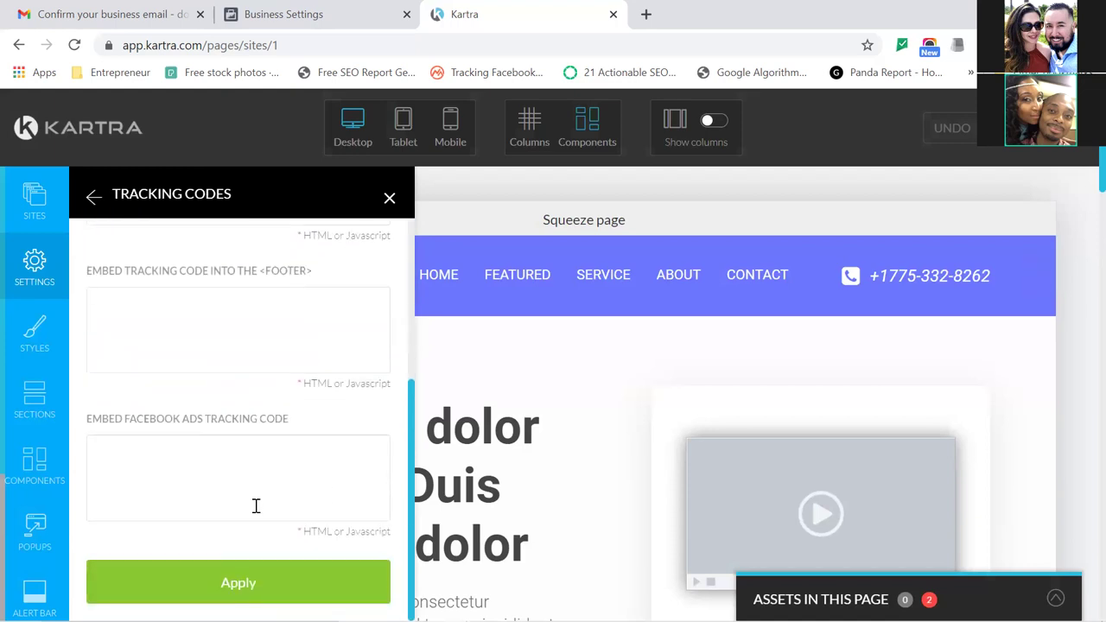
left_click(228, 494)
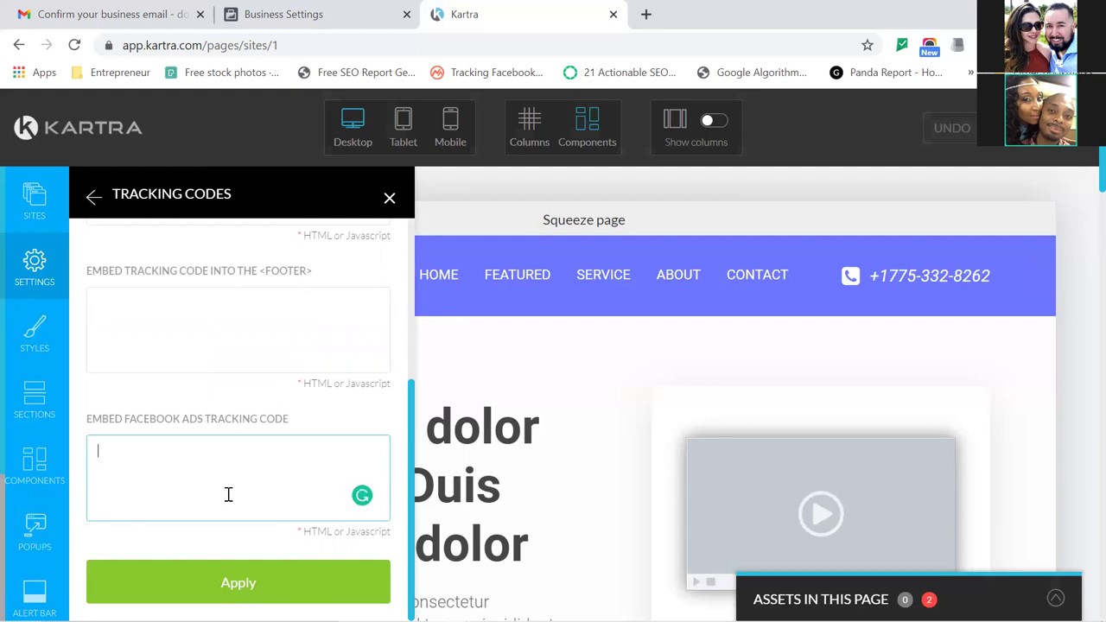
key("ctrl+v")
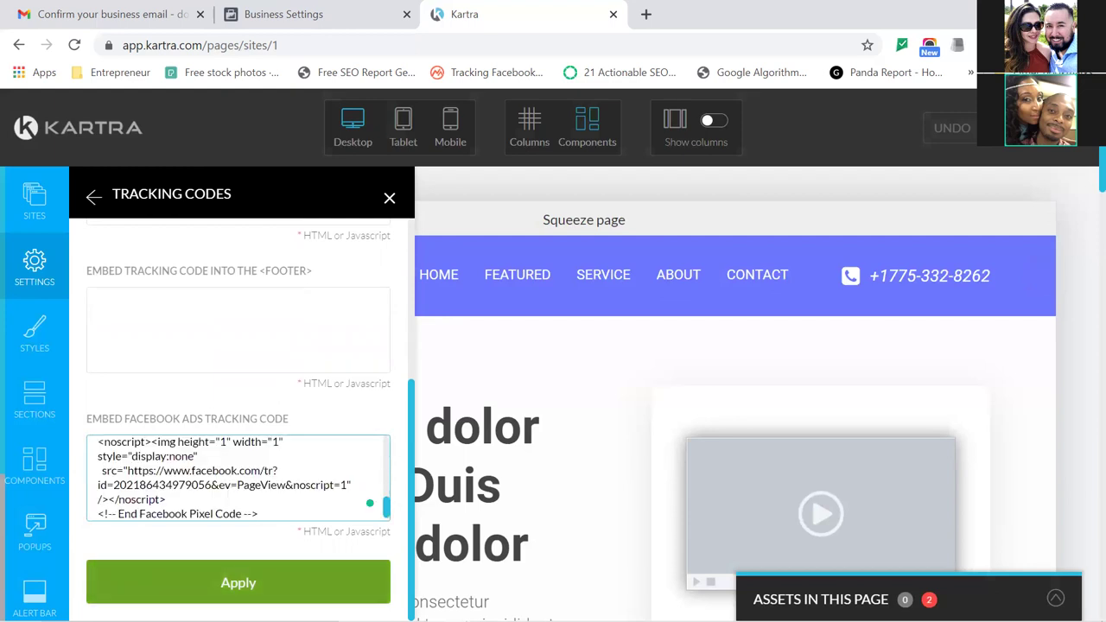
left_click(239, 582)
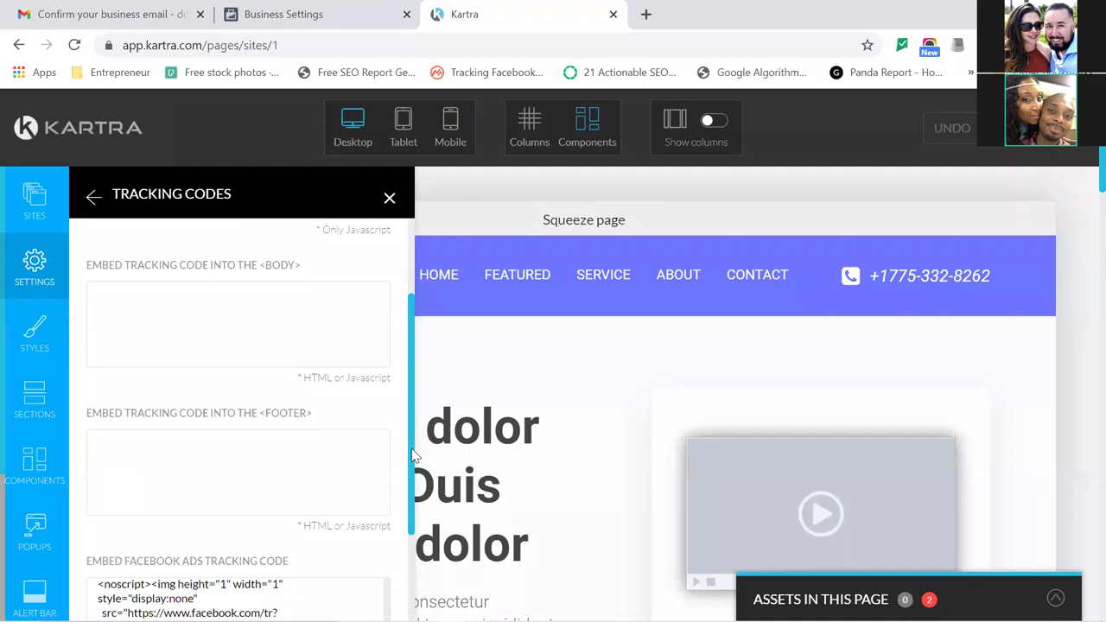
scroll(412, 456, "down", 3)
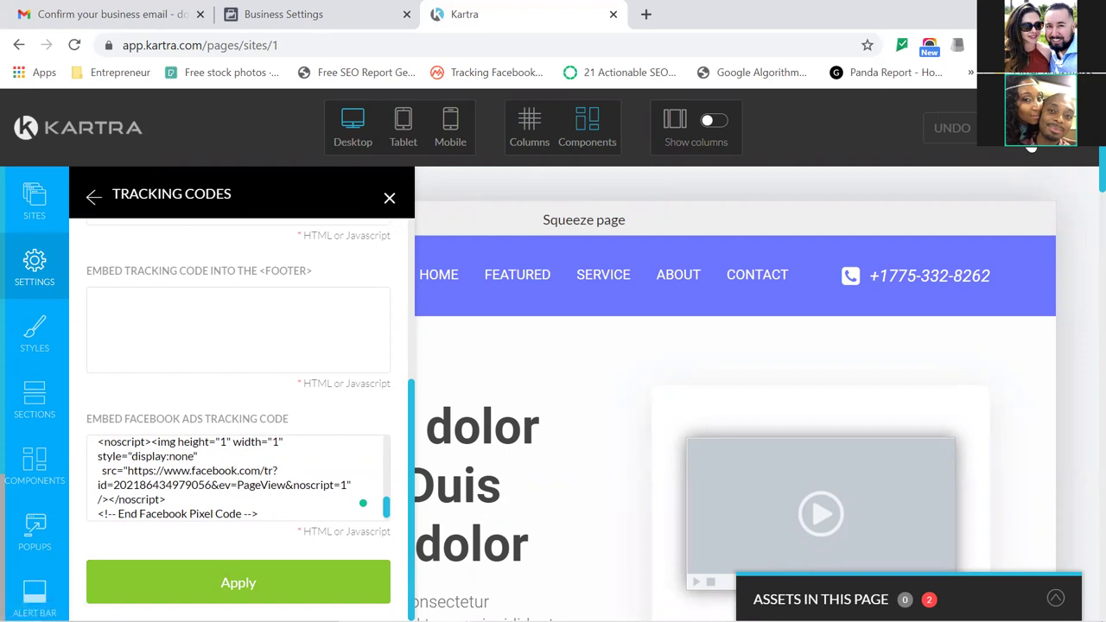
left_click(1065, 147)
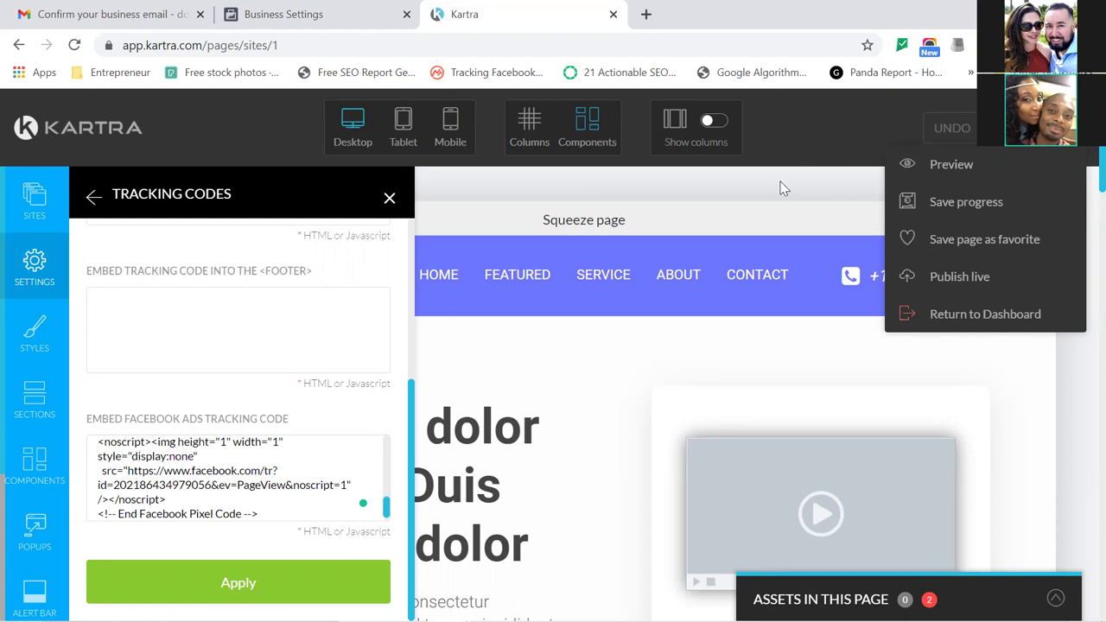
Save the page, dismiss the confirmation, and choose Publish live.
left_click(975, 206)
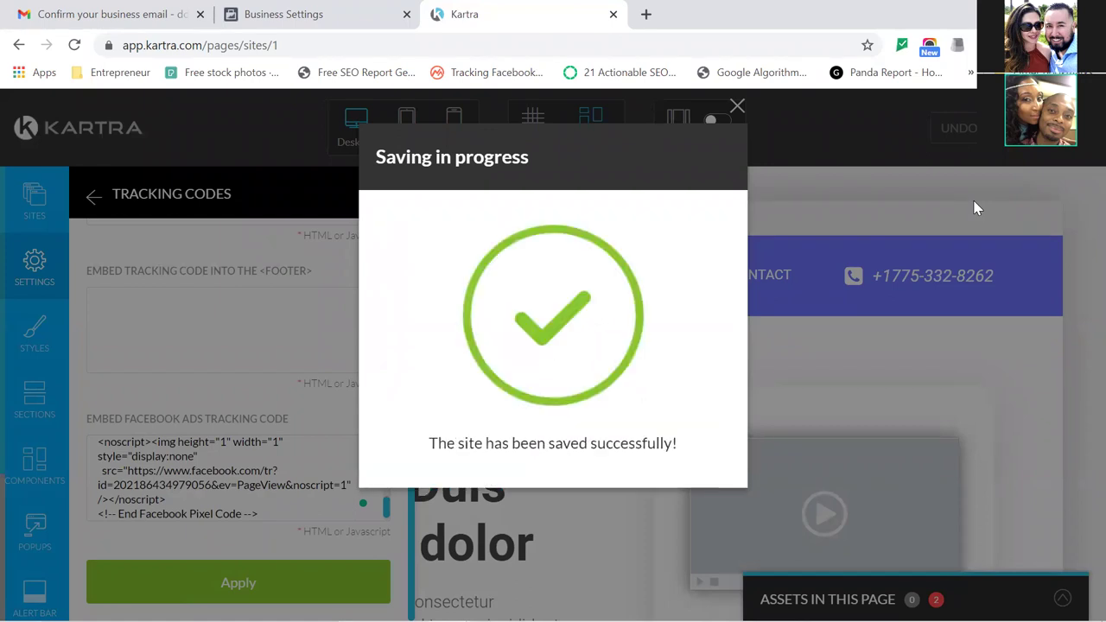
left_click(736, 108)
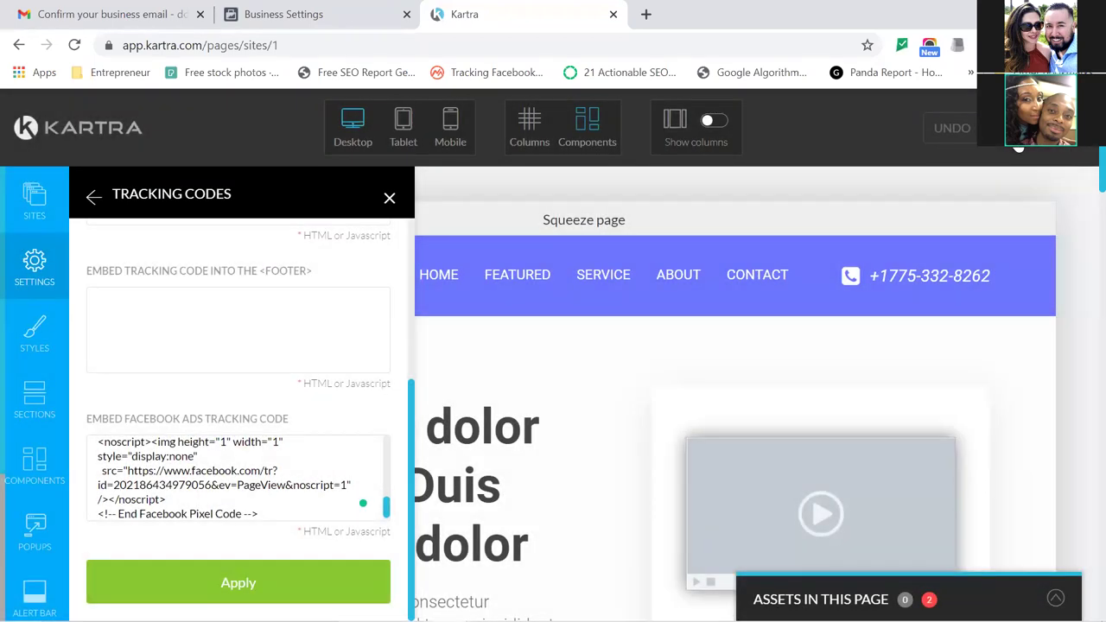
left_click(1019, 149)
left_click(965, 278)
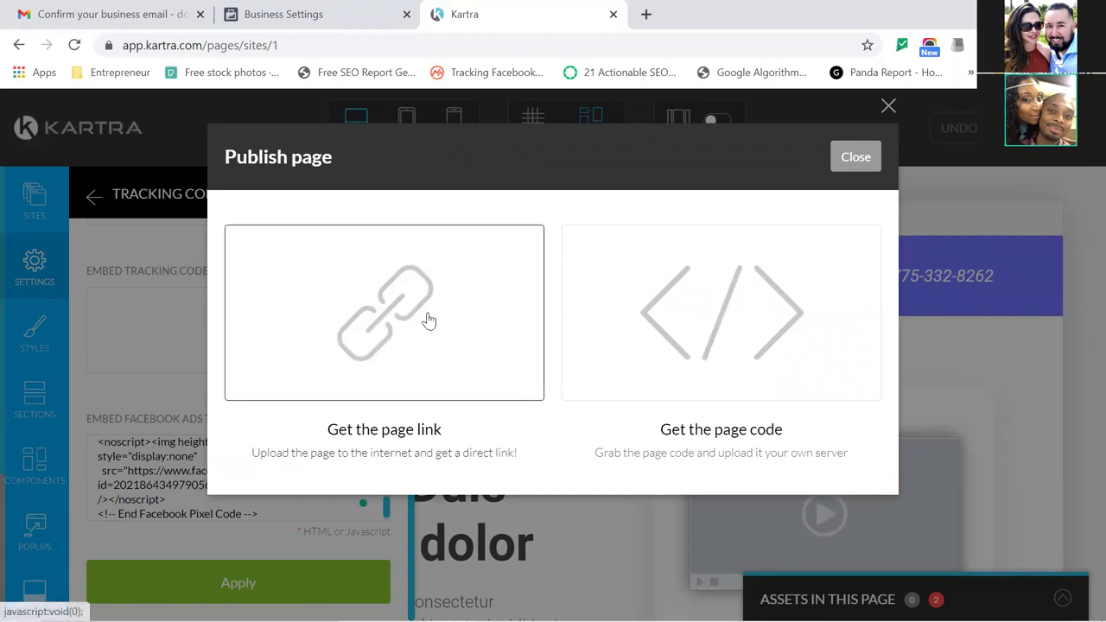
Publish with a direct page link and change its slug to freedownload.
left_click(427, 321)
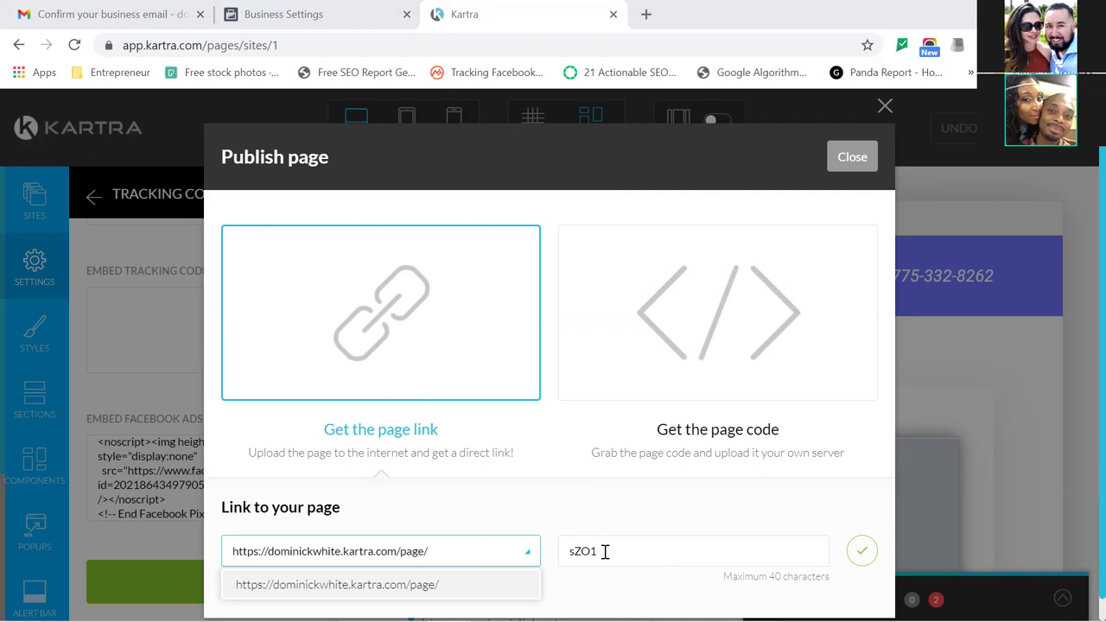
left_click(605, 552)
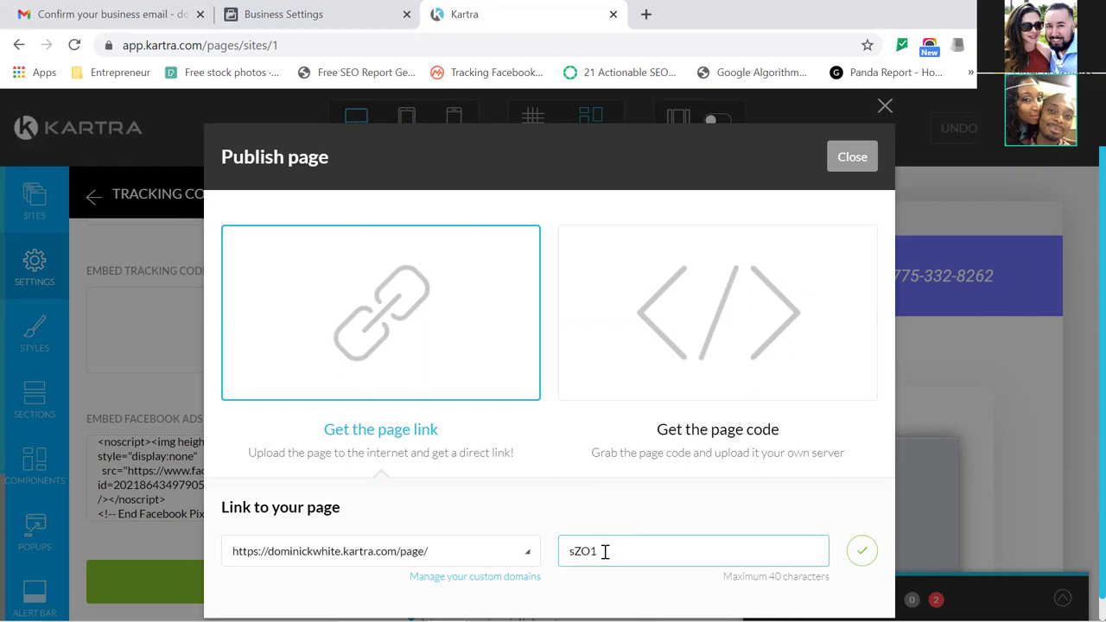
key("BackSpace")
key("BackSpace")
key("BackSpace")
key("BackSpace")
type("freedownload")
key("Left")
key("Left")
key("Left")
key("Left")
key("End")
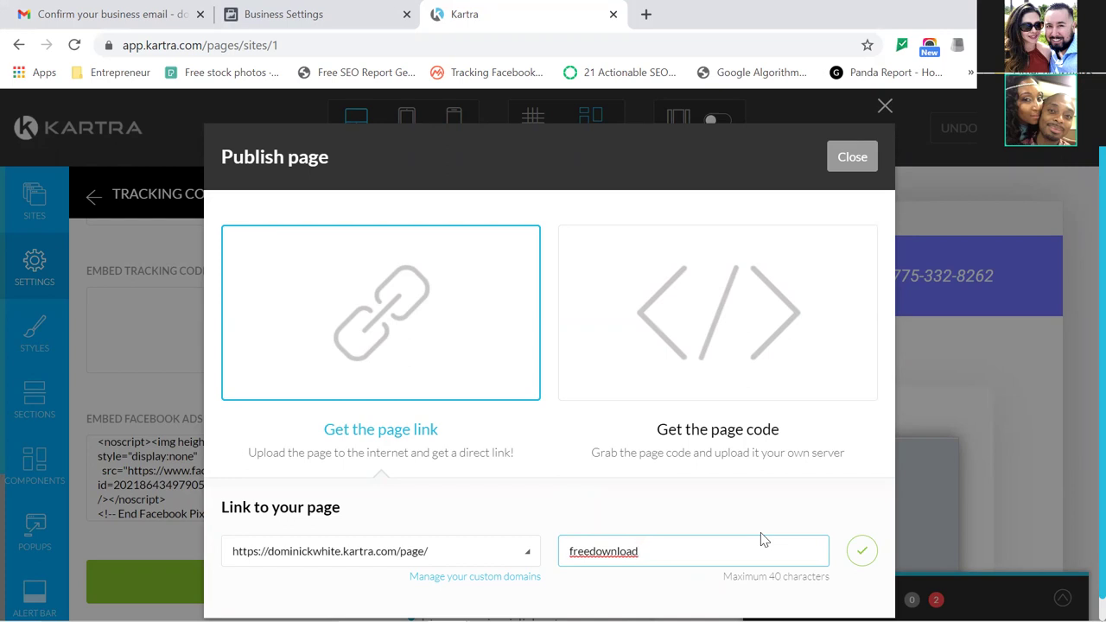
left_click(862, 554)
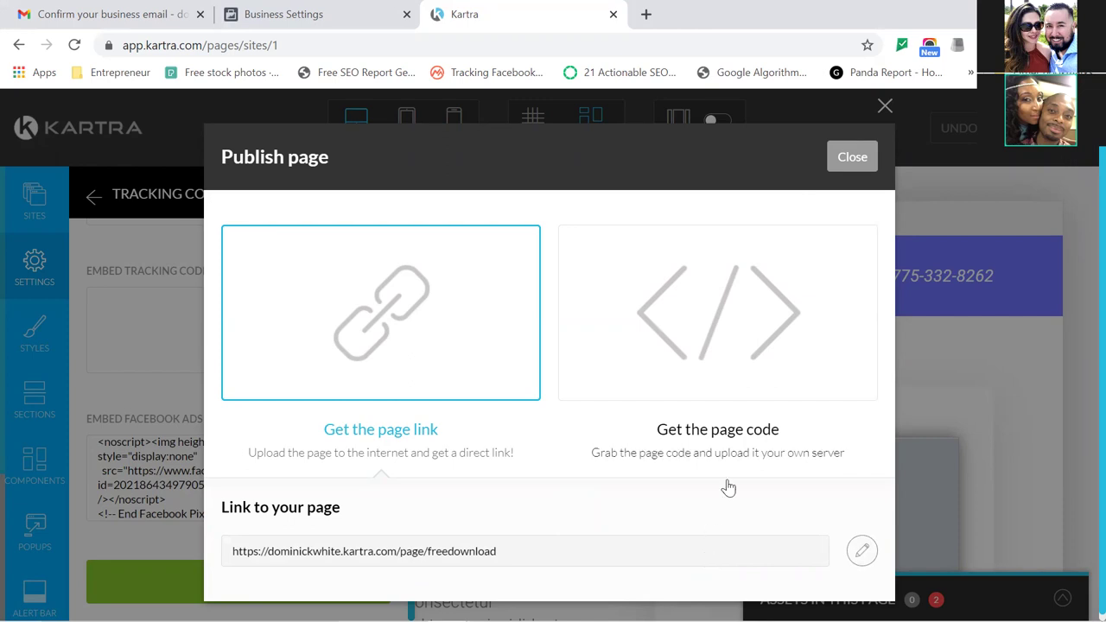
Open a blank browser tab, then copy the page's /page/freedownload URL.
left_click(644, 15)
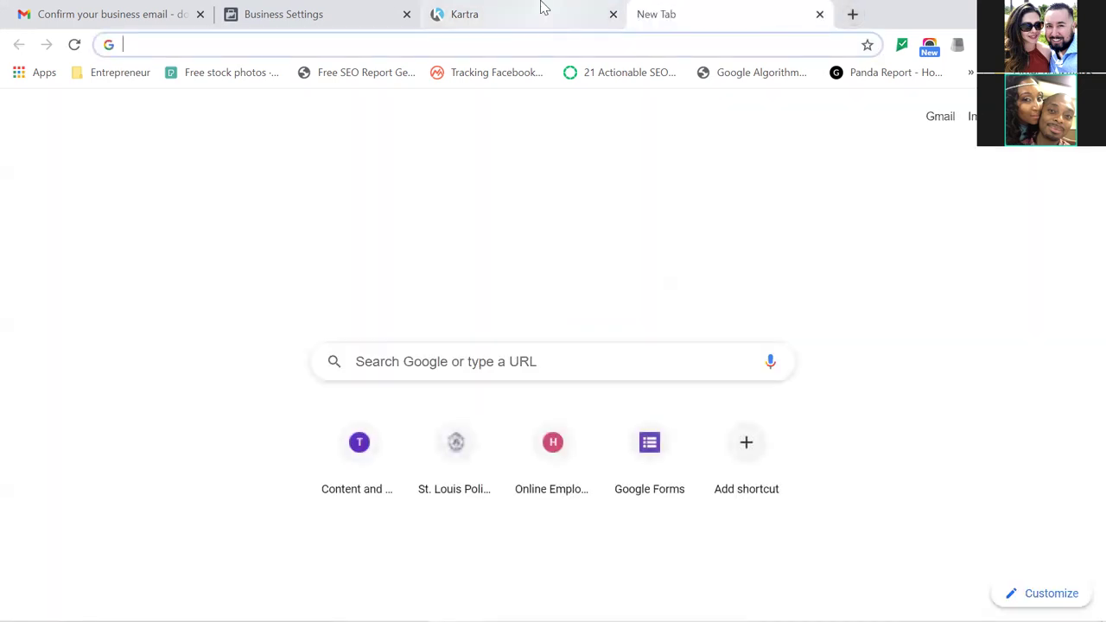
left_click(541, 10)
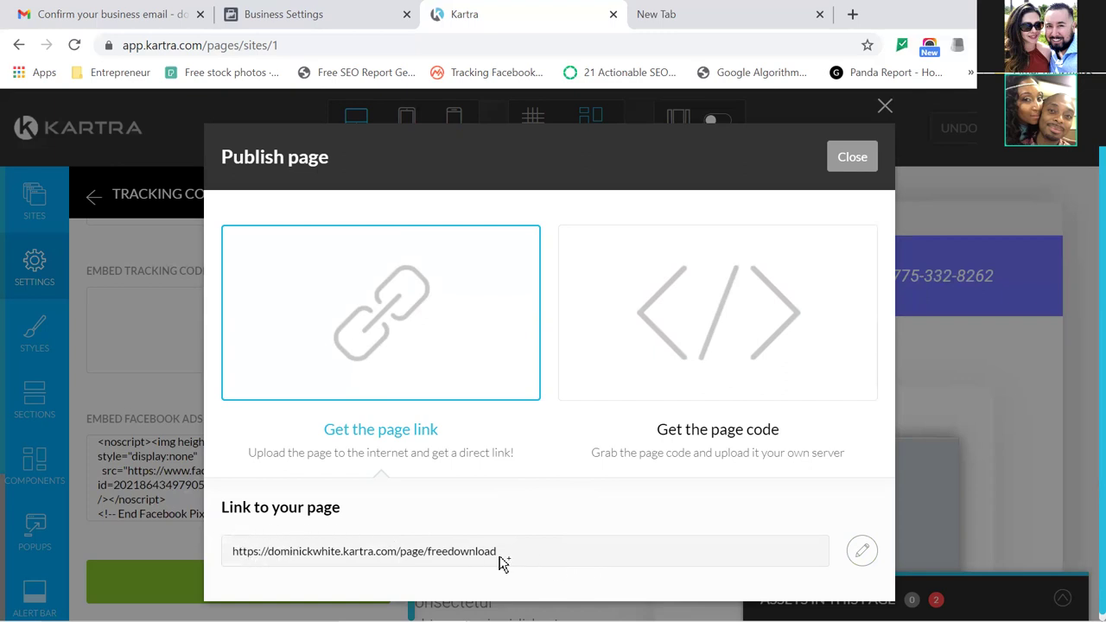
left_click_drag(501, 558, 226, 549)
key("ctrl+c")
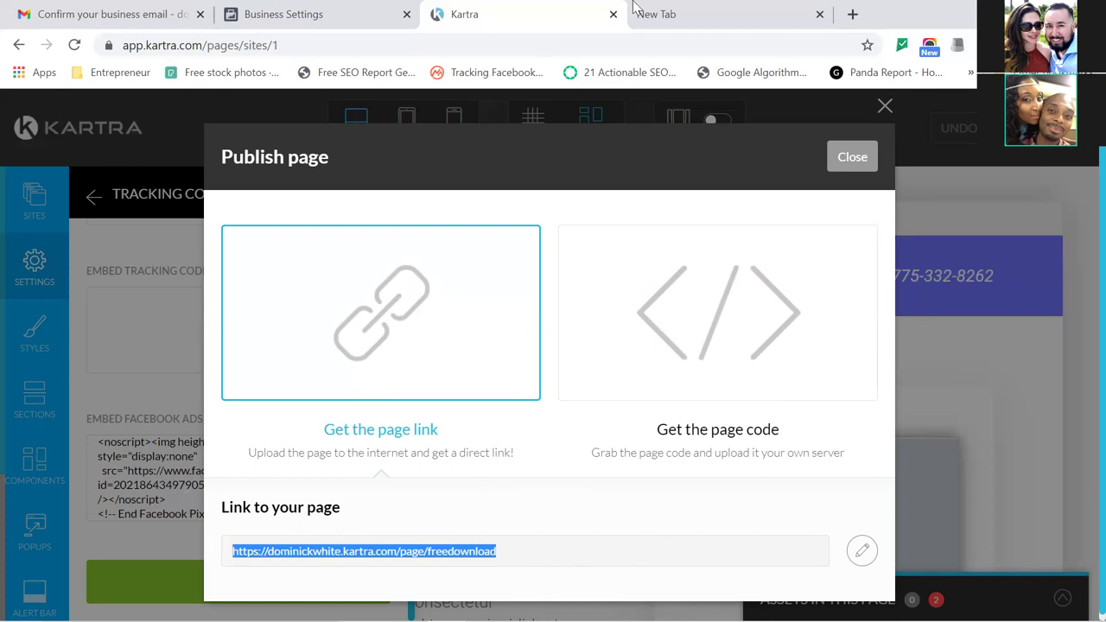
Paste the copied link into the new tab to load the freedownload landing page.
left_click(669, 12)
key("ctrl+v")
key("Return")
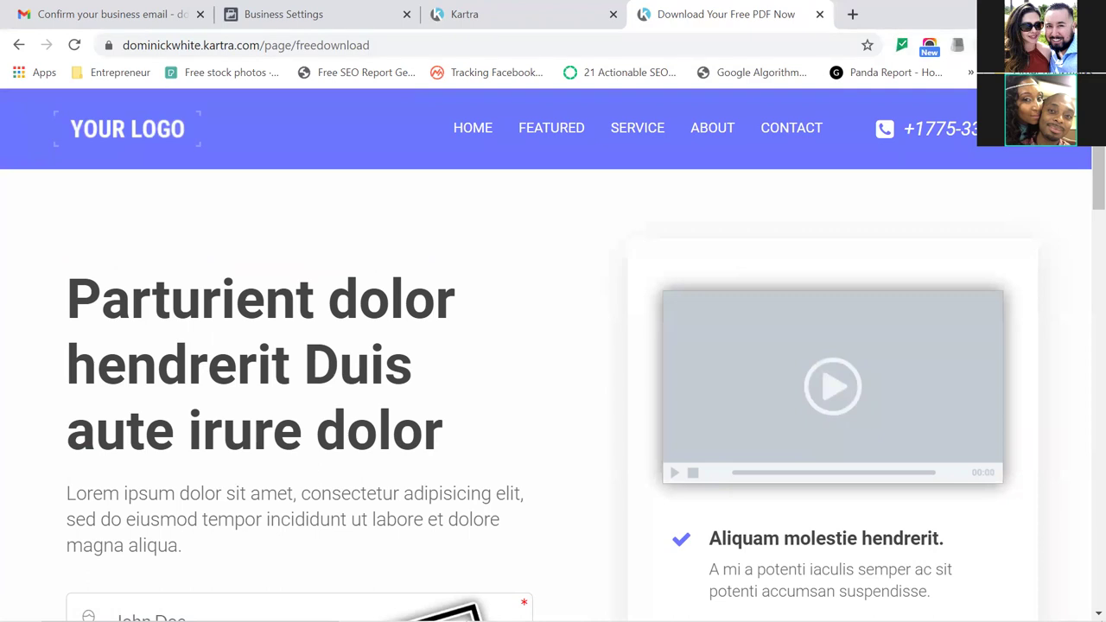
left_click(984, 44)
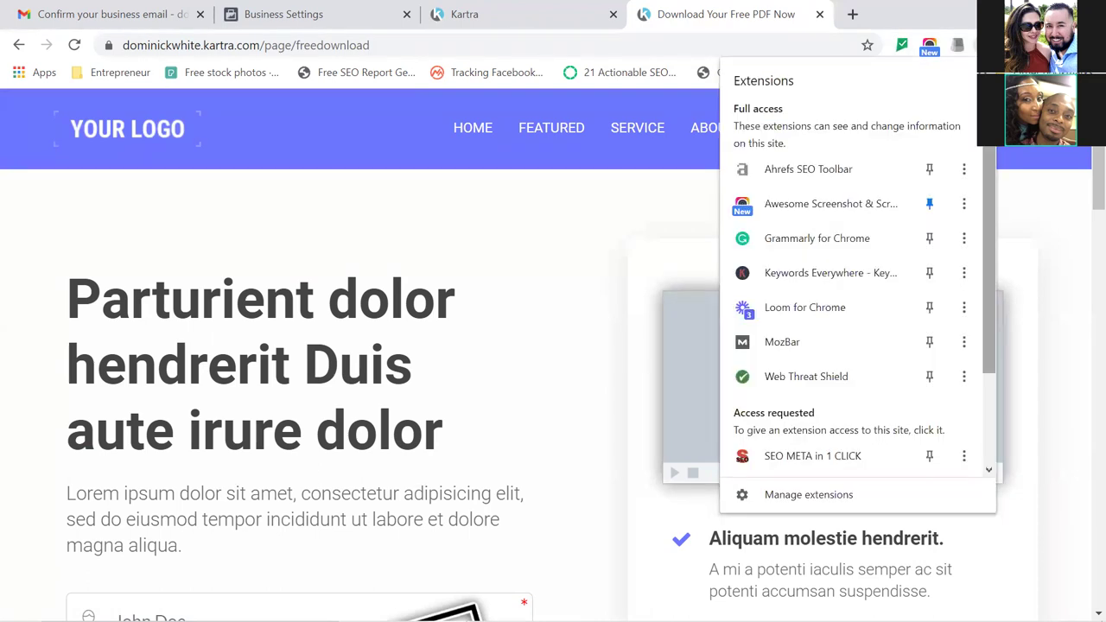
left_click_drag(990, 169, 990, 231)
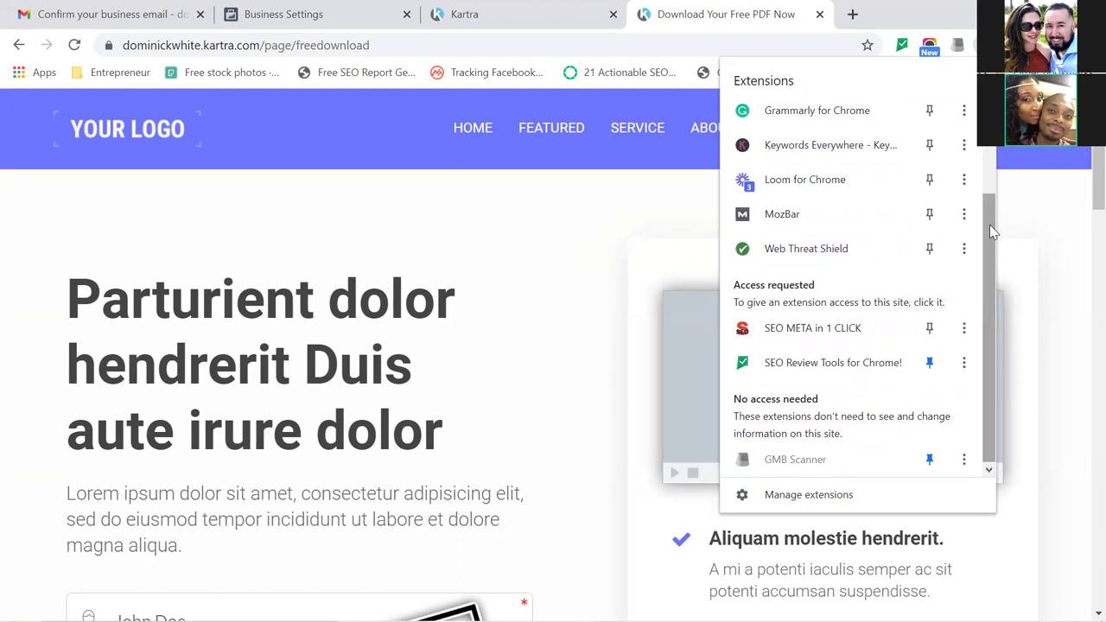
Load Google in a new tab, search 'facebook pixel helper' and open the Chrome Web Store result.
left_click(853, 15)
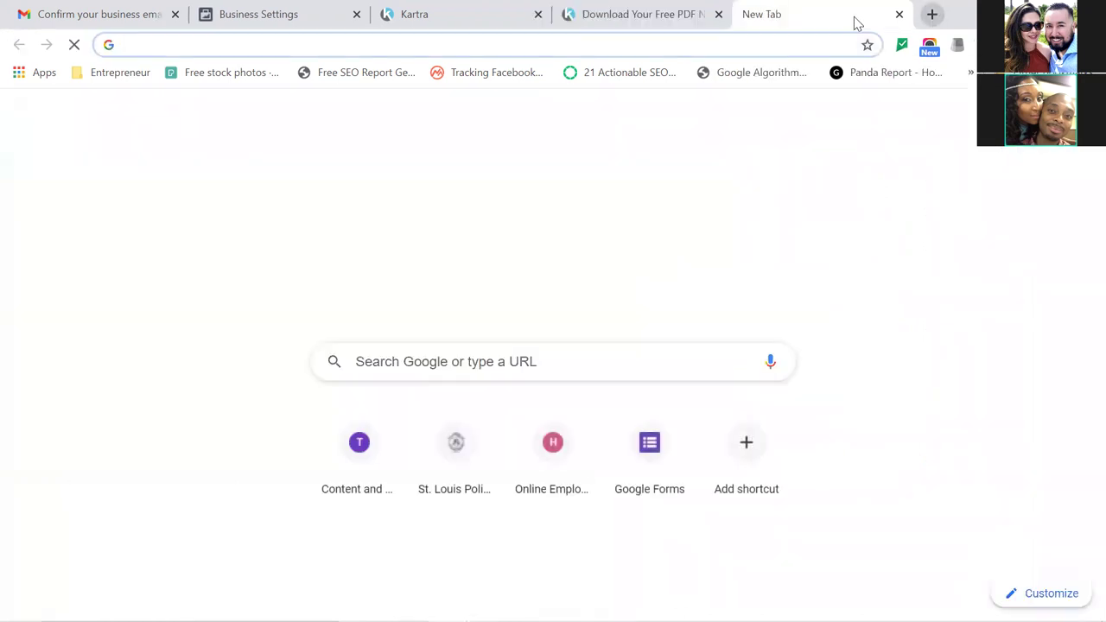
type("google")
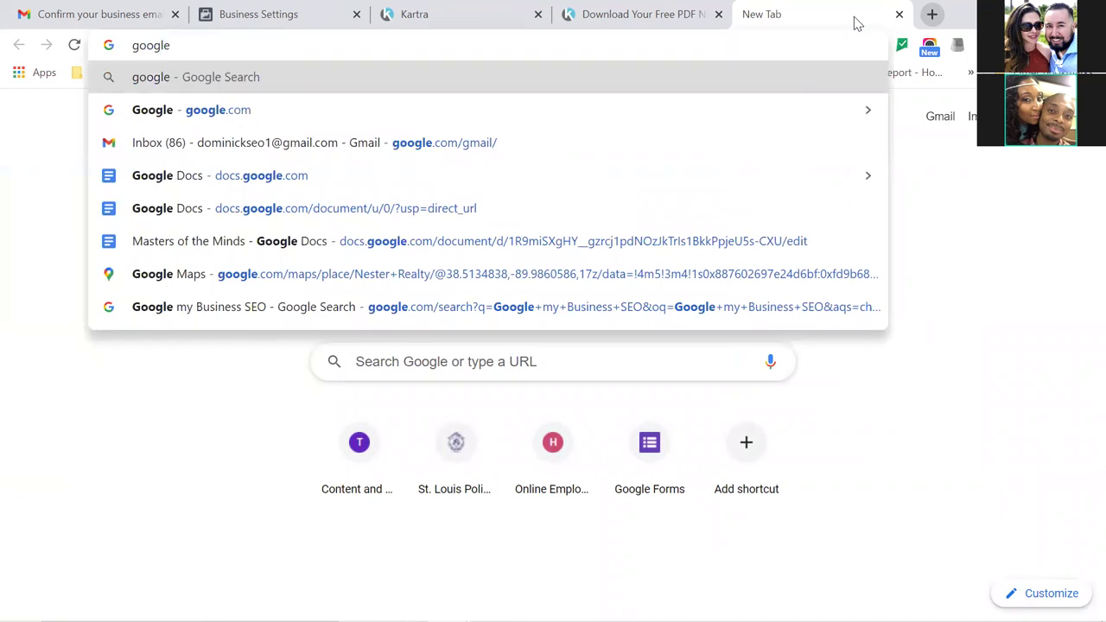
key("Return")
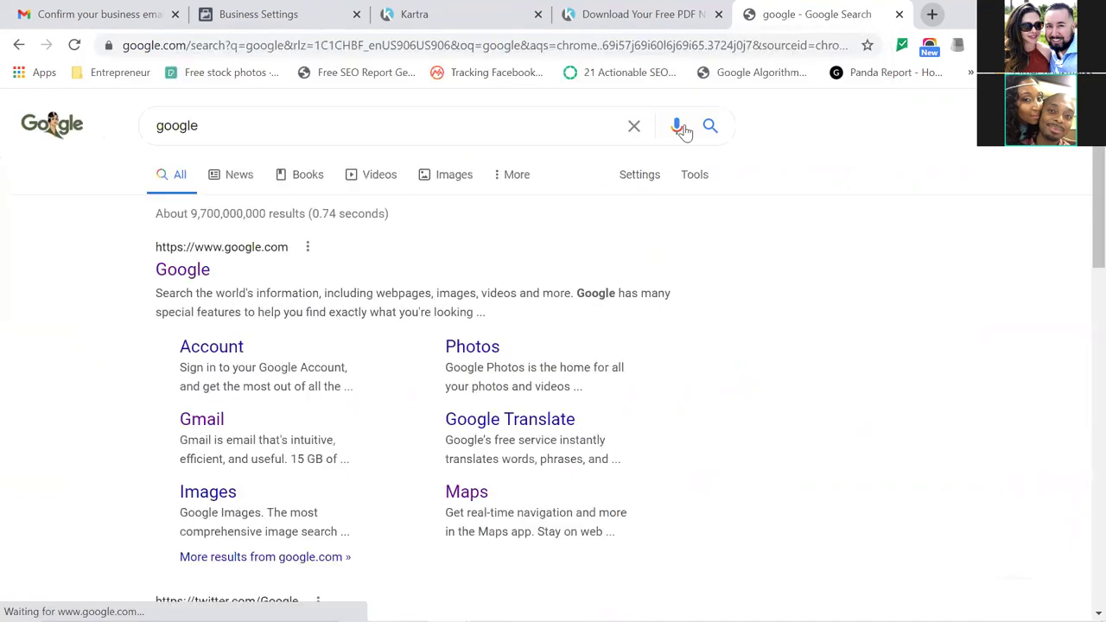
double_click(252, 127)
type("face")
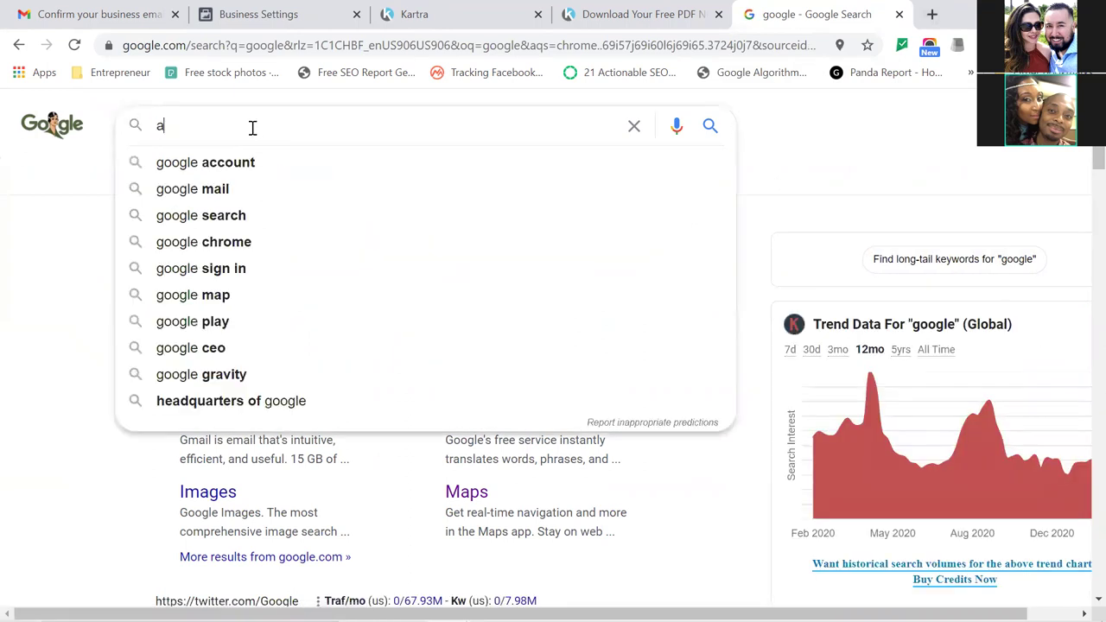
type("b")
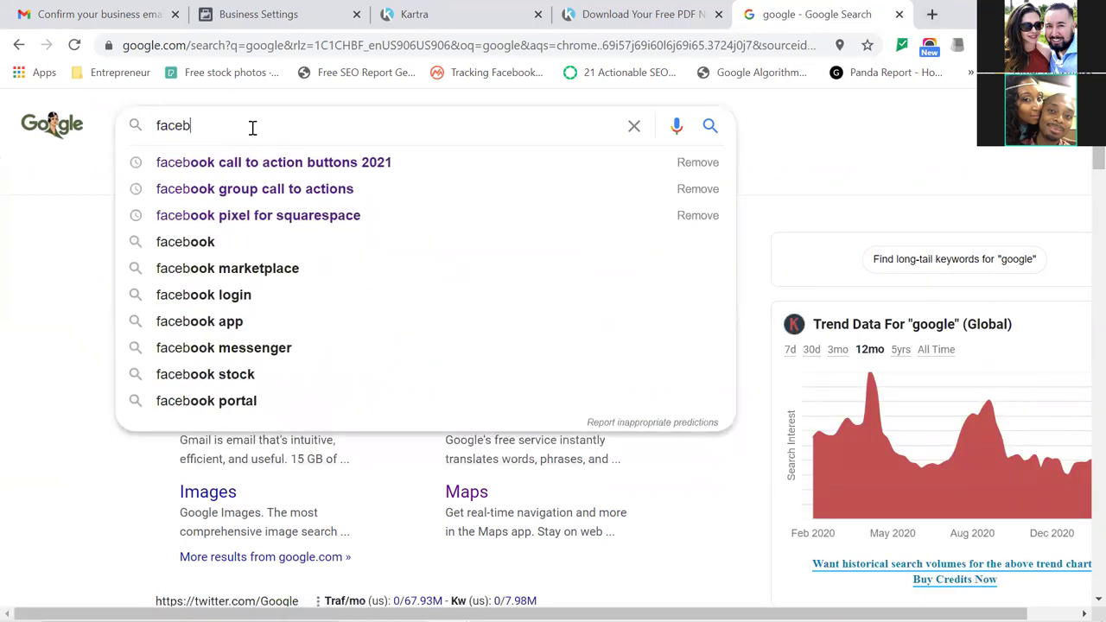
type("ook pixel helper")
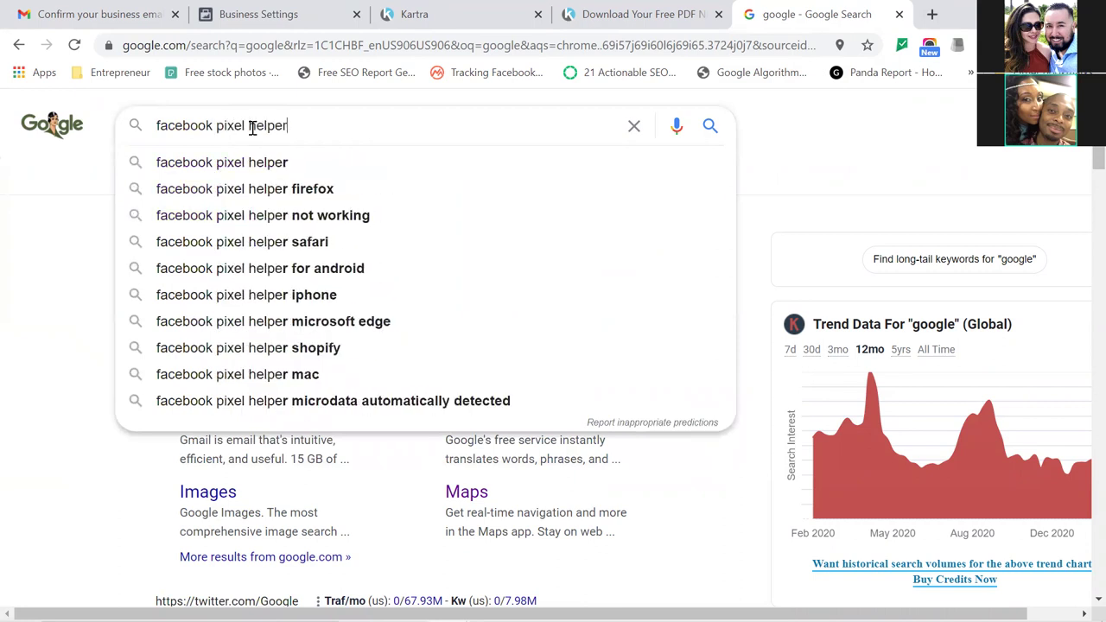
key("Return")
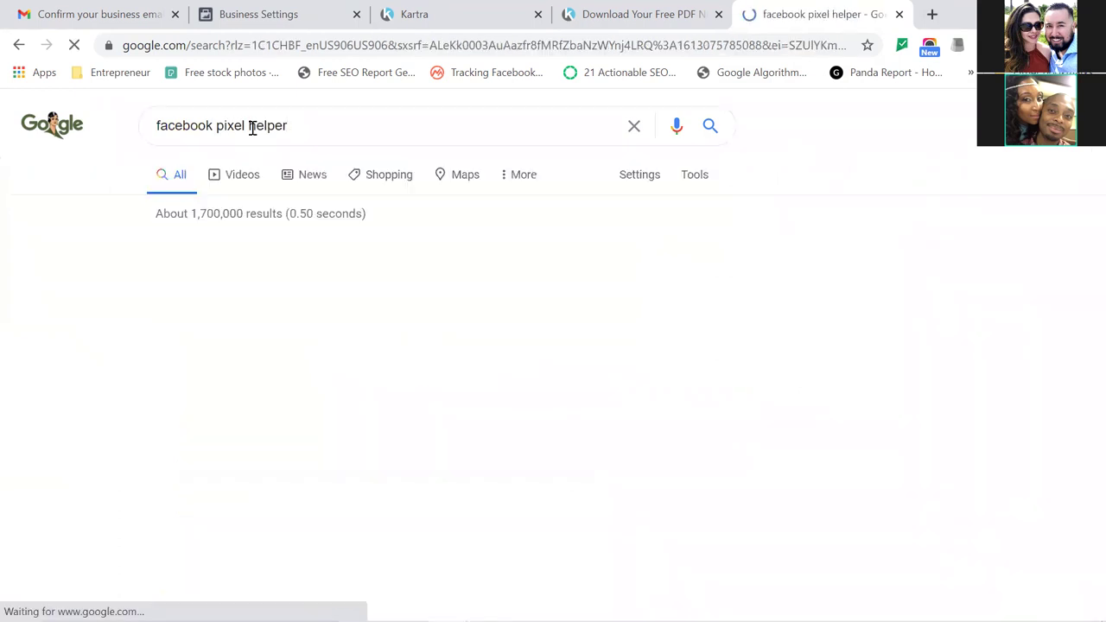
left_click(246, 271)
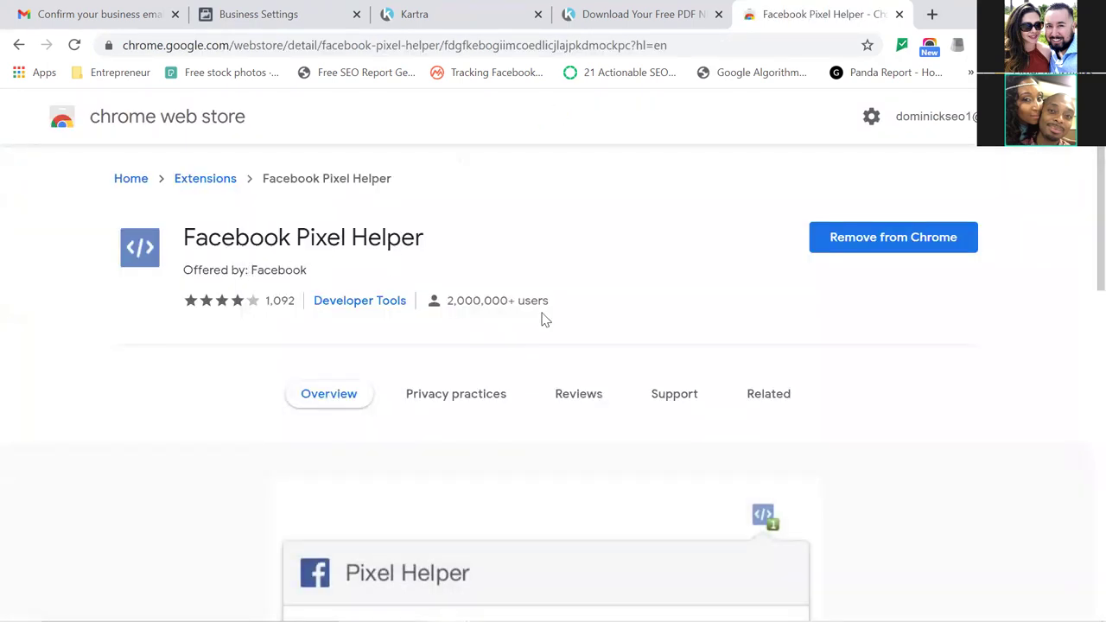
Turn on and re-enable Facebook Pixel Helper on the 'facebook'-filtered Manage extensions page.
scroll(1082, 251, "down", 1)
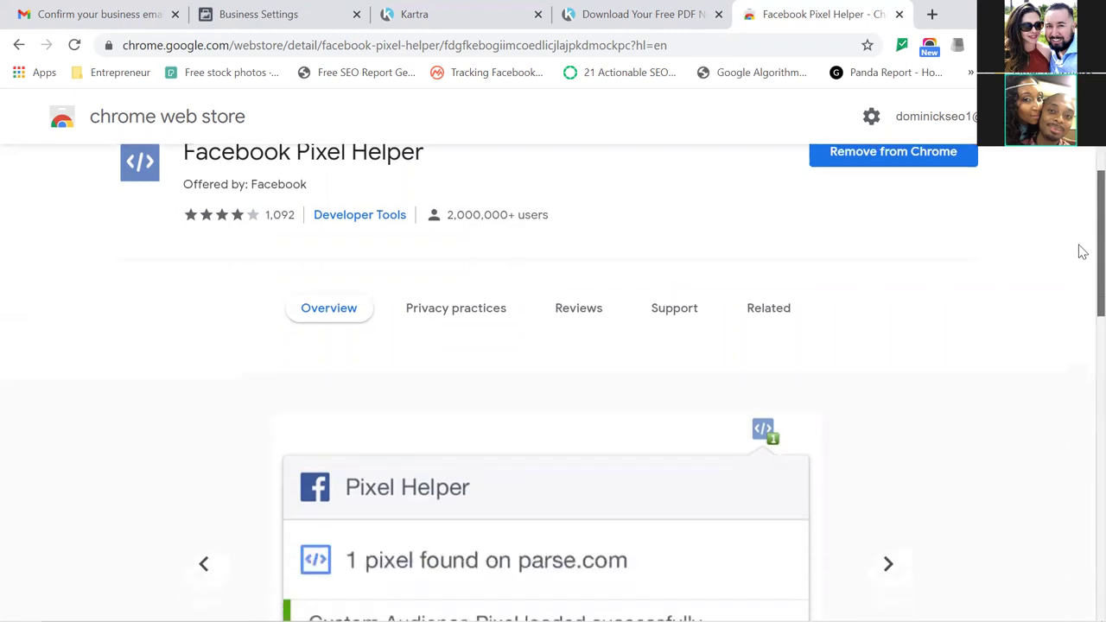
scroll(1078, 250, "up", 2)
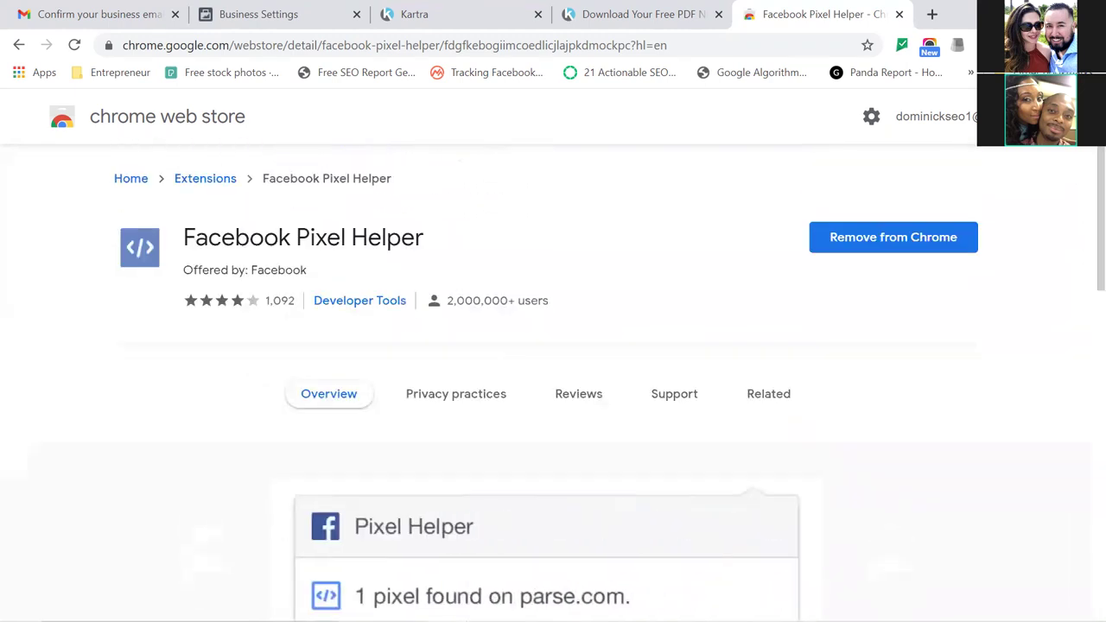
left_click(981, 45)
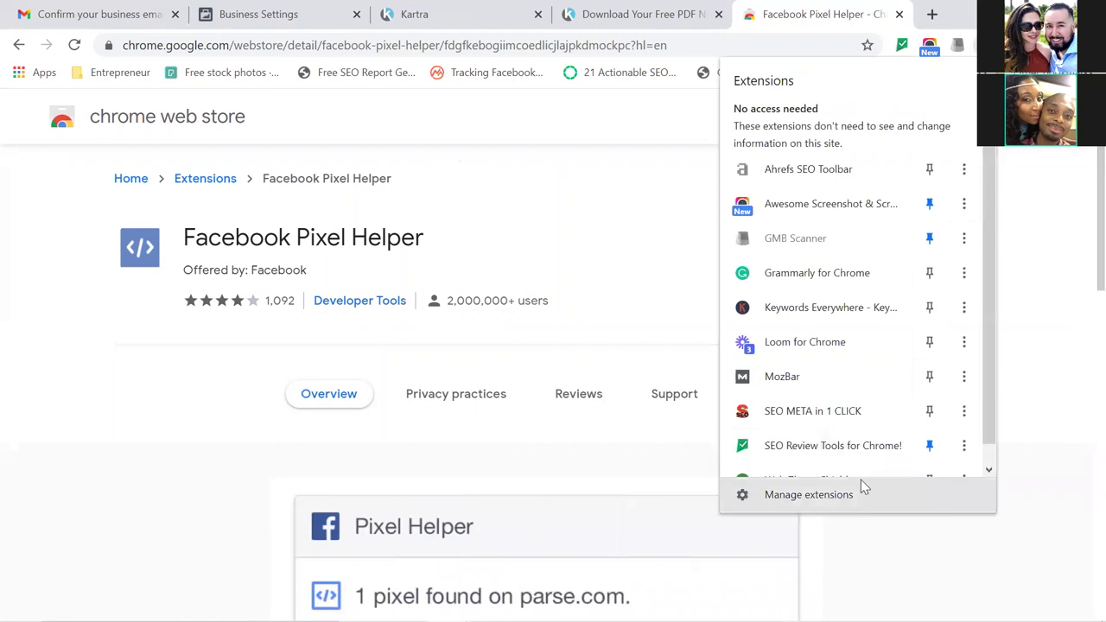
left_click(844, 489)
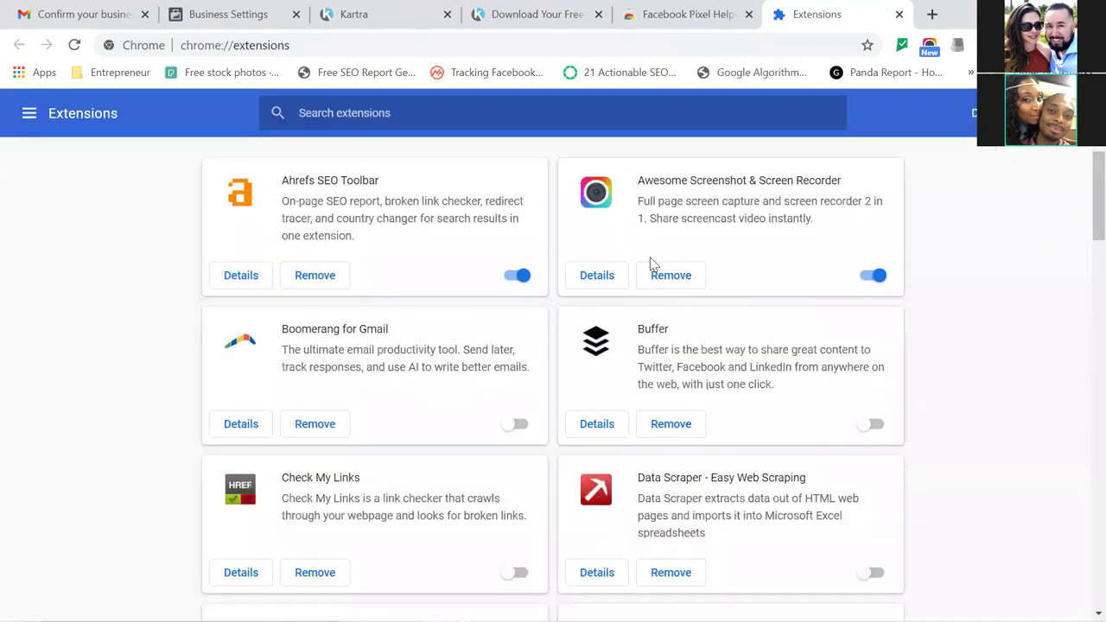
type("facebook")
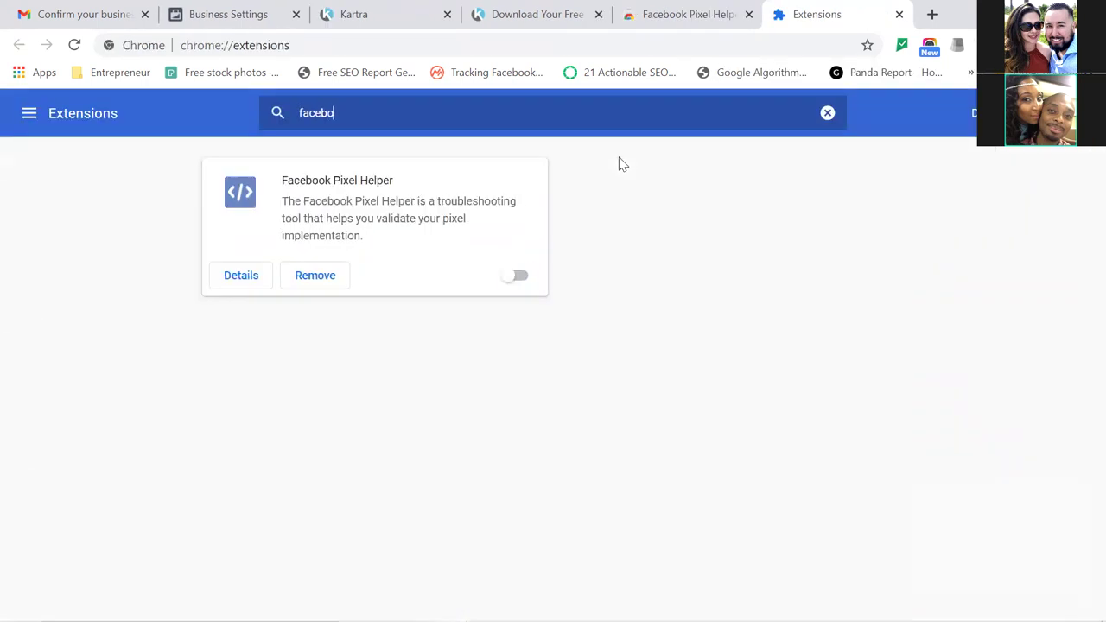
left_click(519, 276)
left_click(621, 227)
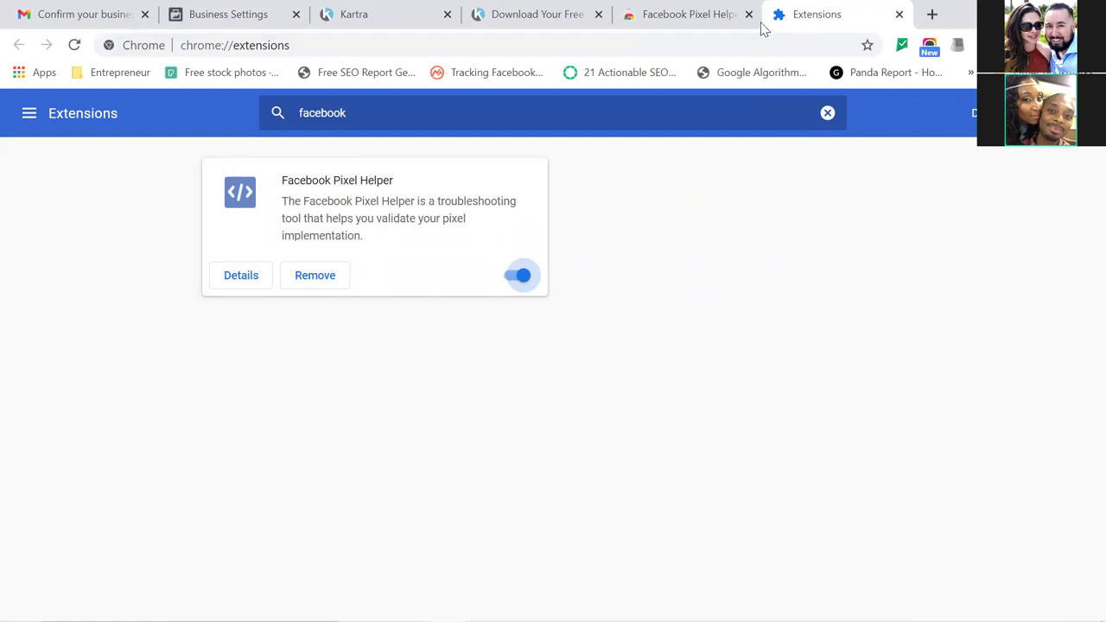
Close the store tab, check the current page with Pixel Helper, and return to Kartra.
left_click(748, 14)
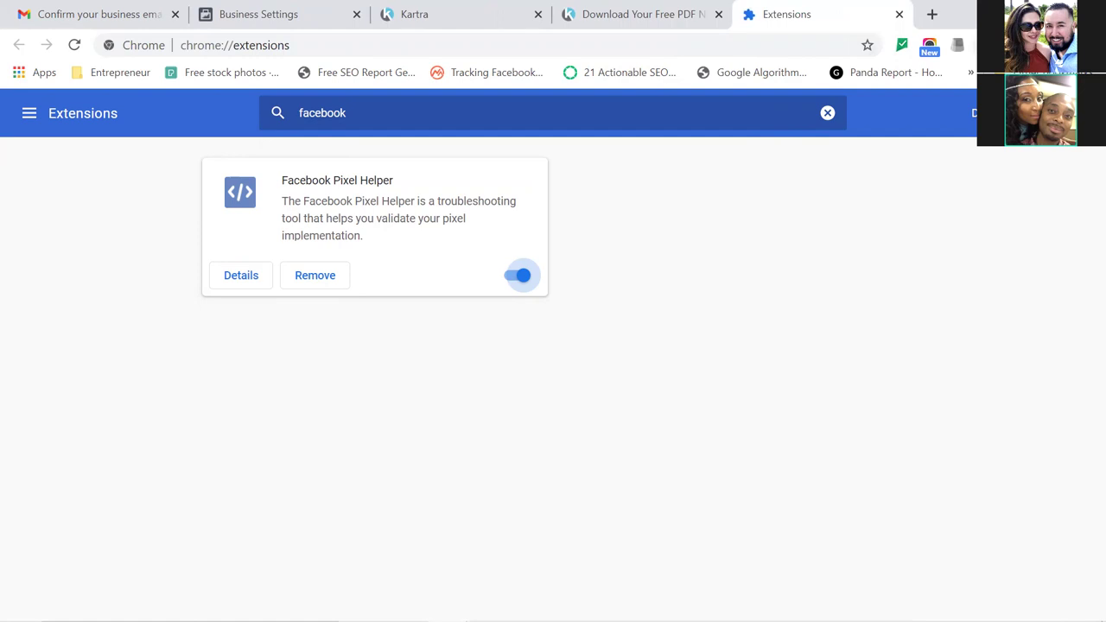
left_click(984, 45)
scroll(991, 275, "down", 1)
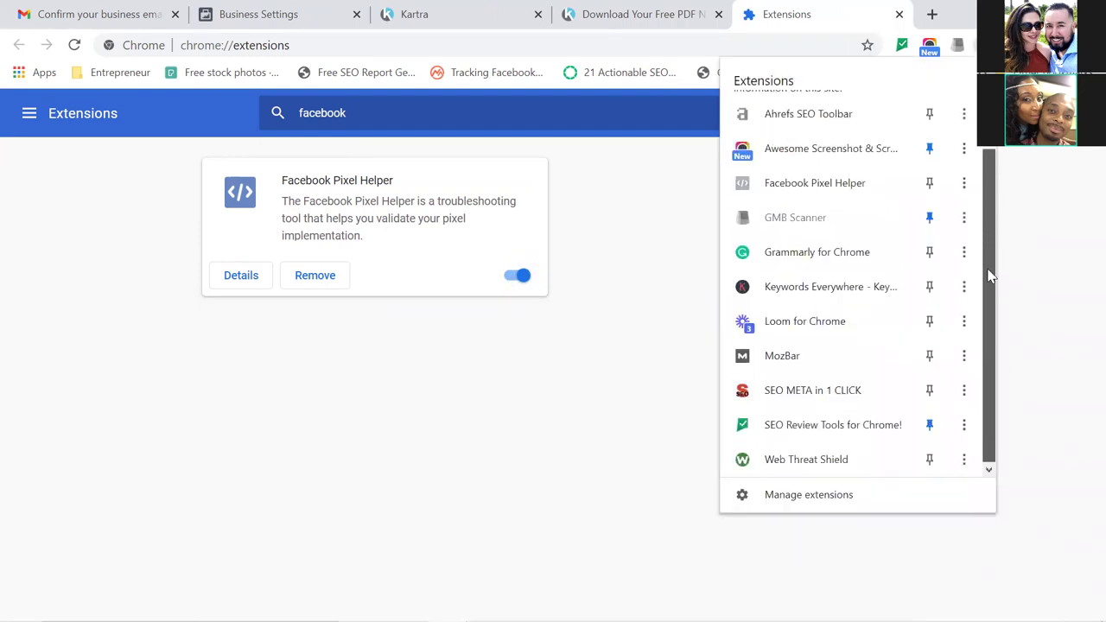
left_click(830, 186)
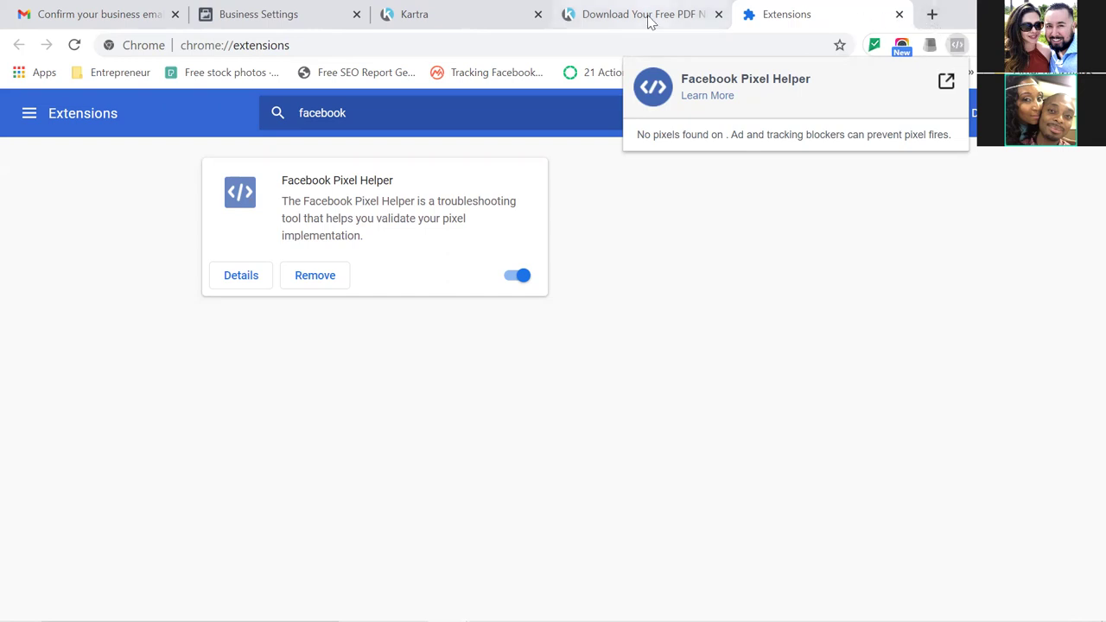
left_click(453, 23)
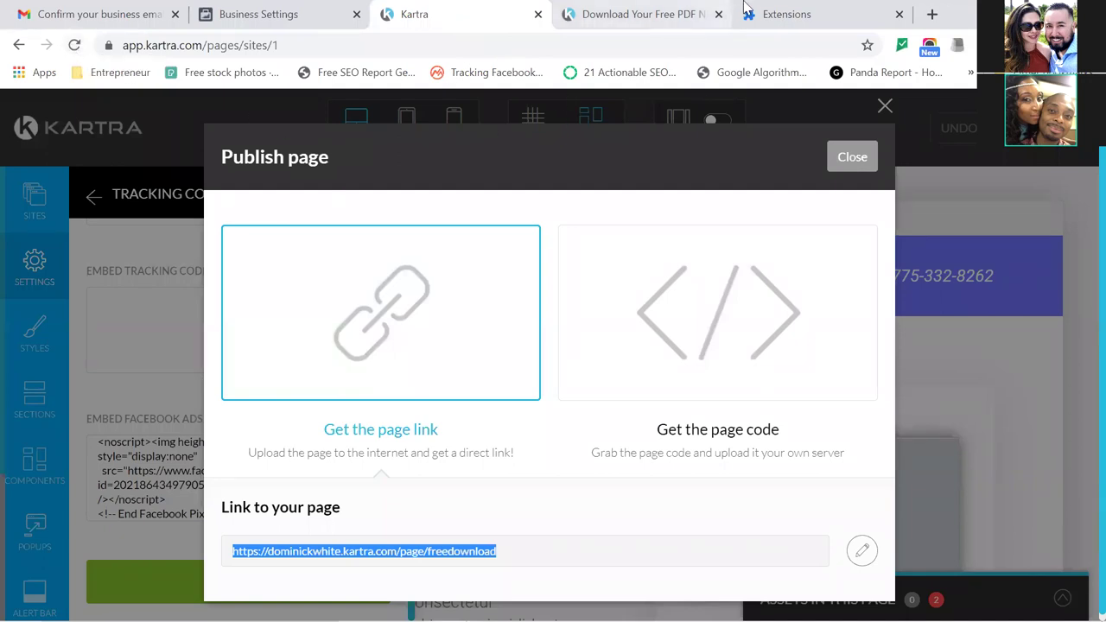
Reload the live freedownload page, pin Facebook Pixel Helper and unpin Awesome Screenshot.
left_click(617, 12)
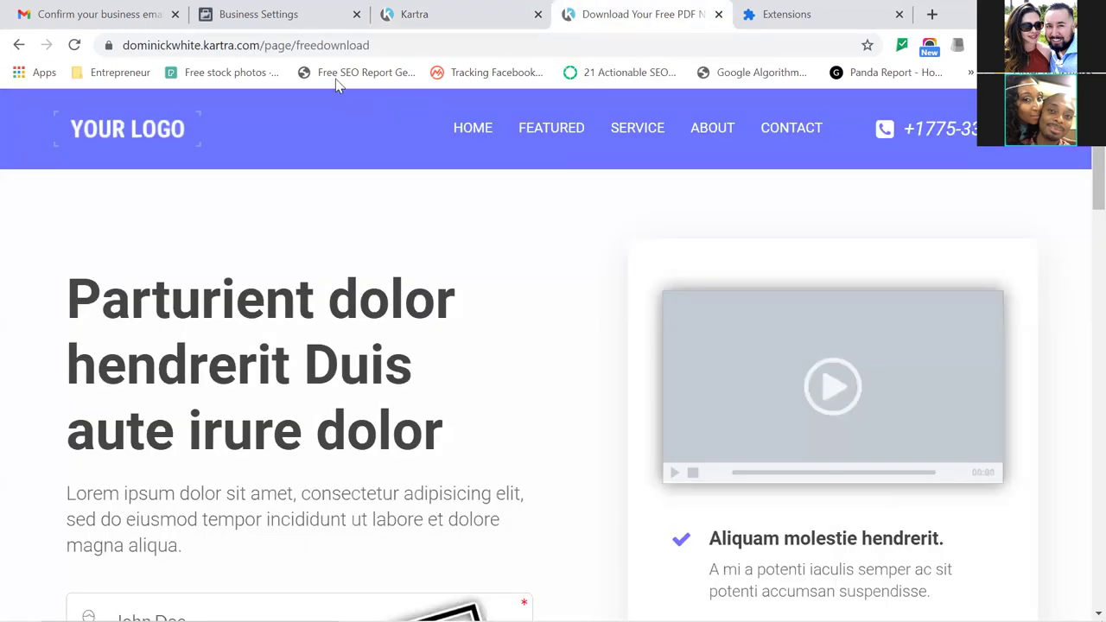
left_click(74, 47)
left_click(985, 45)
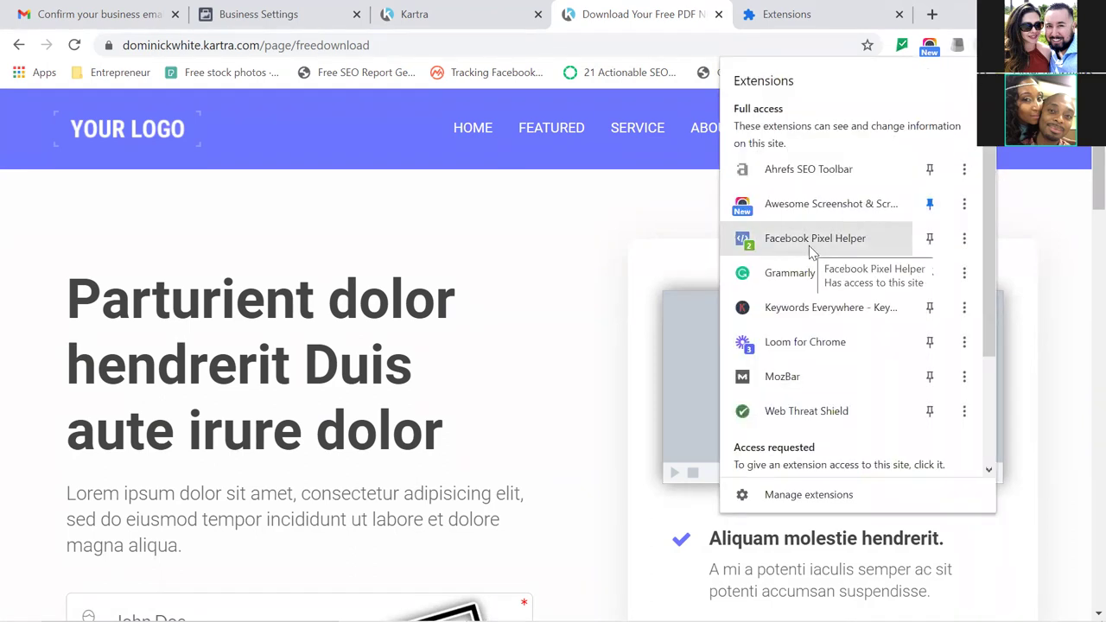
left_click(930, 239)
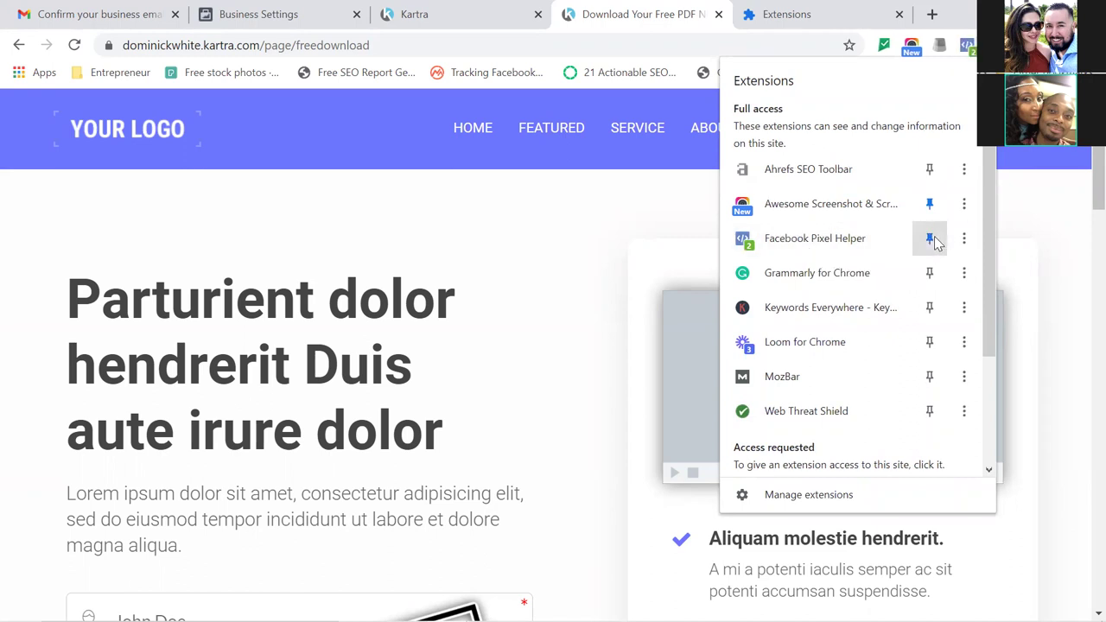
left_click(930, 206)
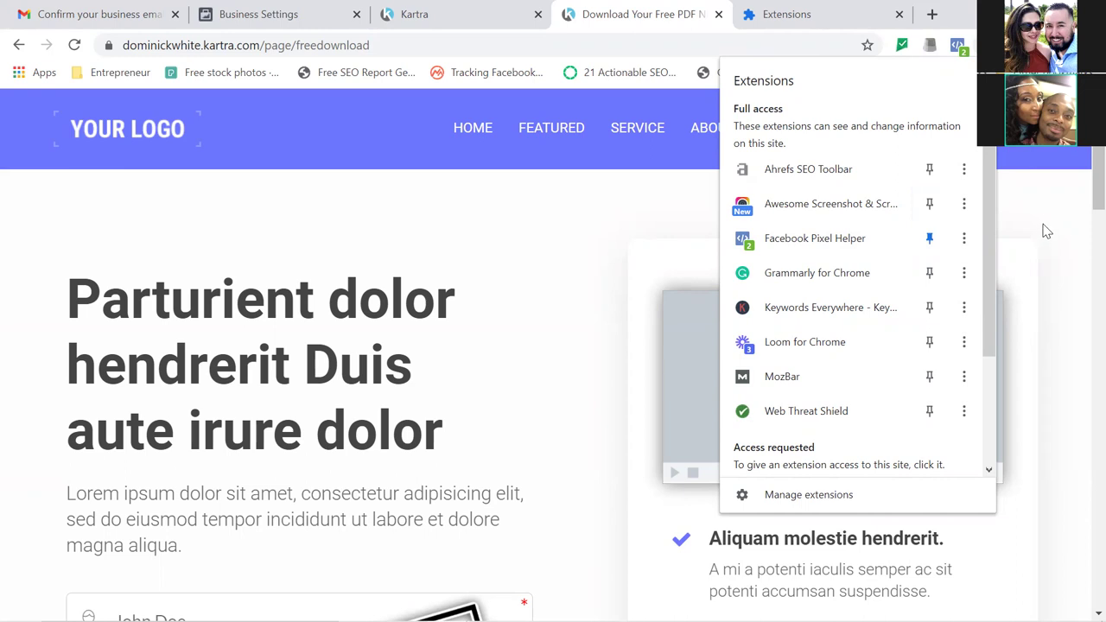
left_click(960, 57)
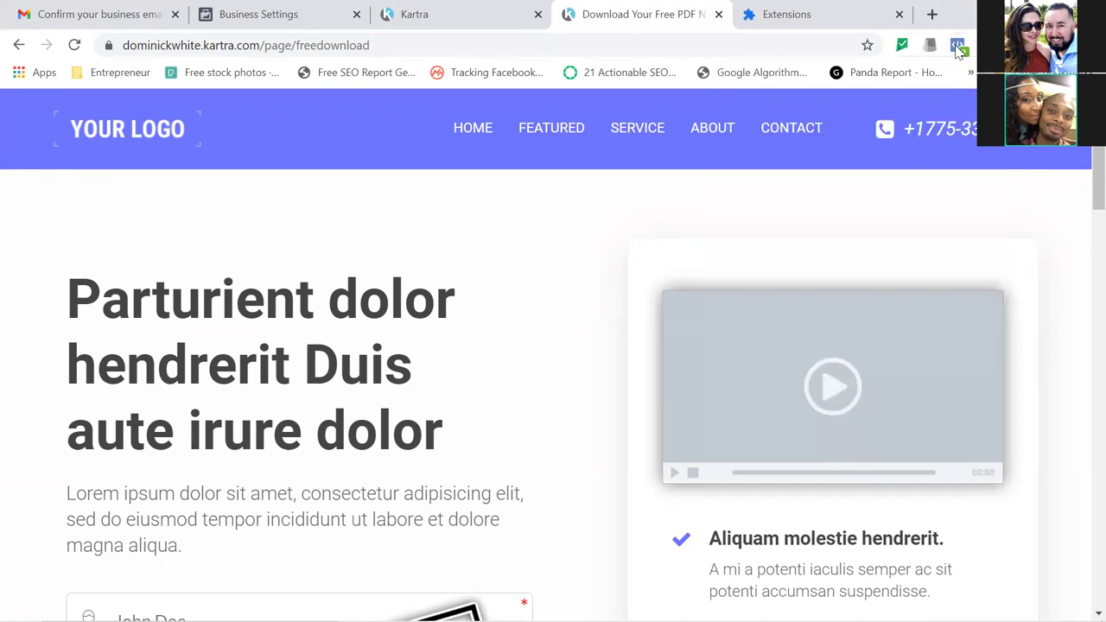
Confirm via Pixel Helper that DC Digital Marketing fires PageView, then return to Kartra.
left_click(956, 45)
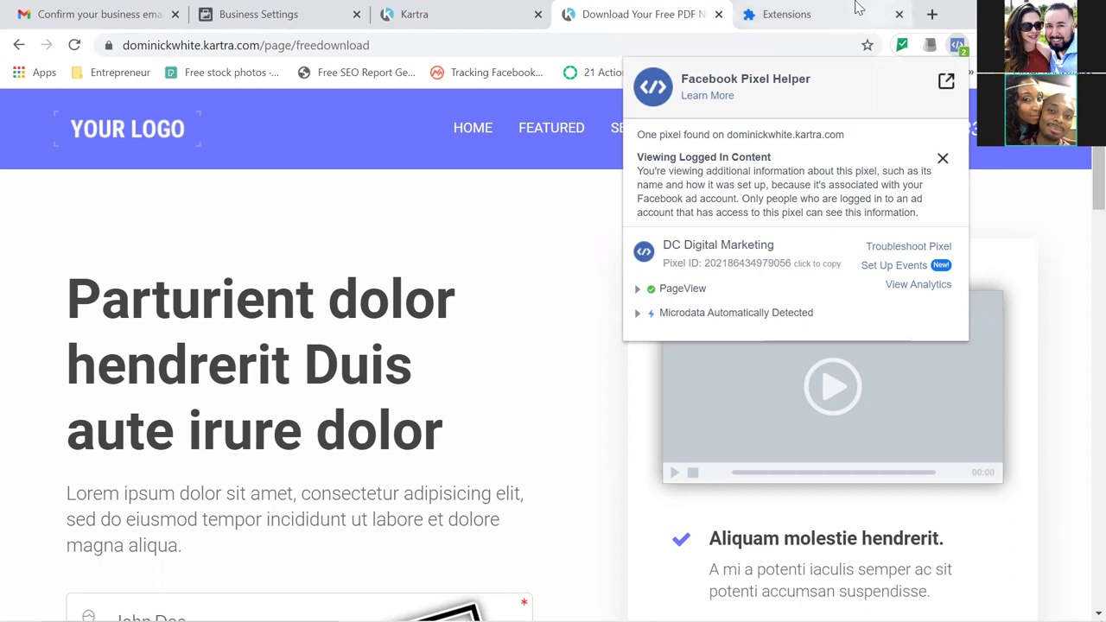
left_click(436, 17)
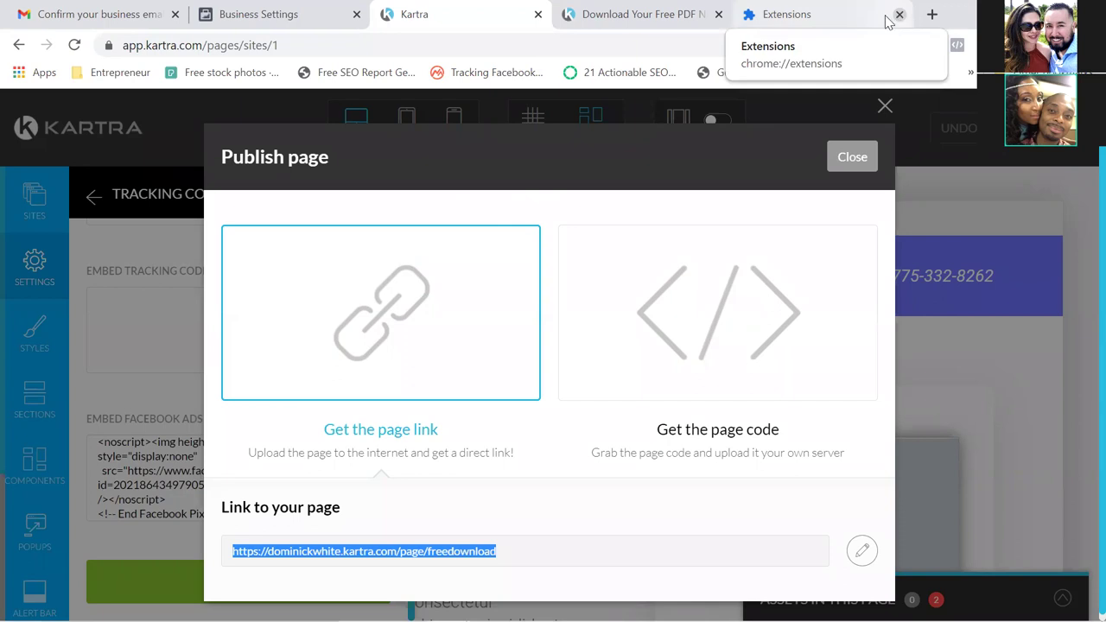
Close the Publish page dialog, exit the editor to the My Pages dashboard, then open the Business Settings tab.
left_click(854, 158)
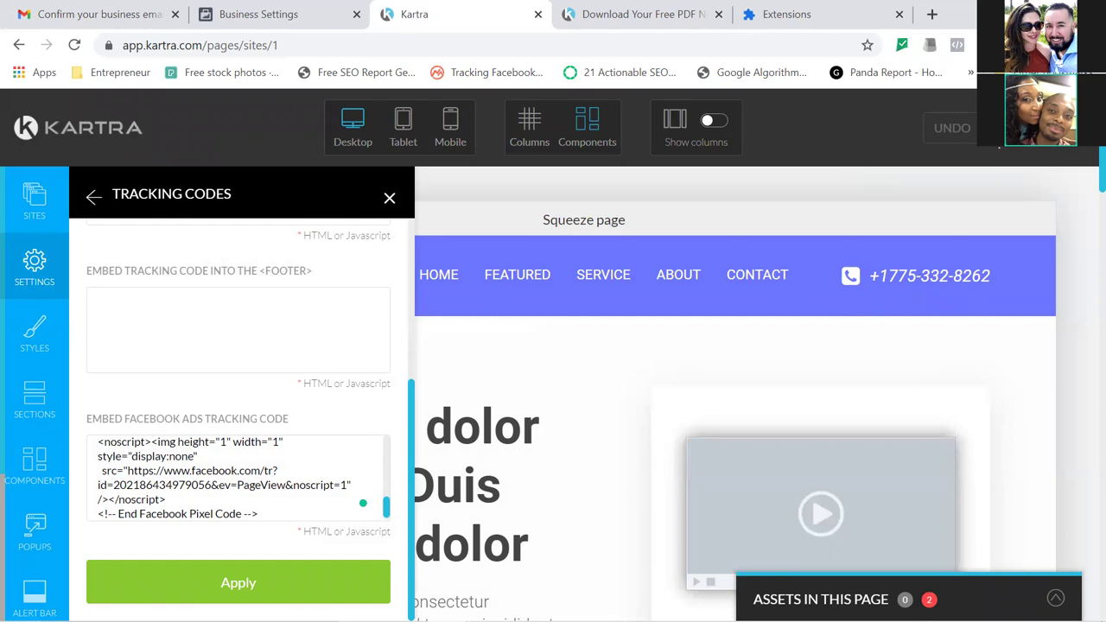
left_click(1006, 147)
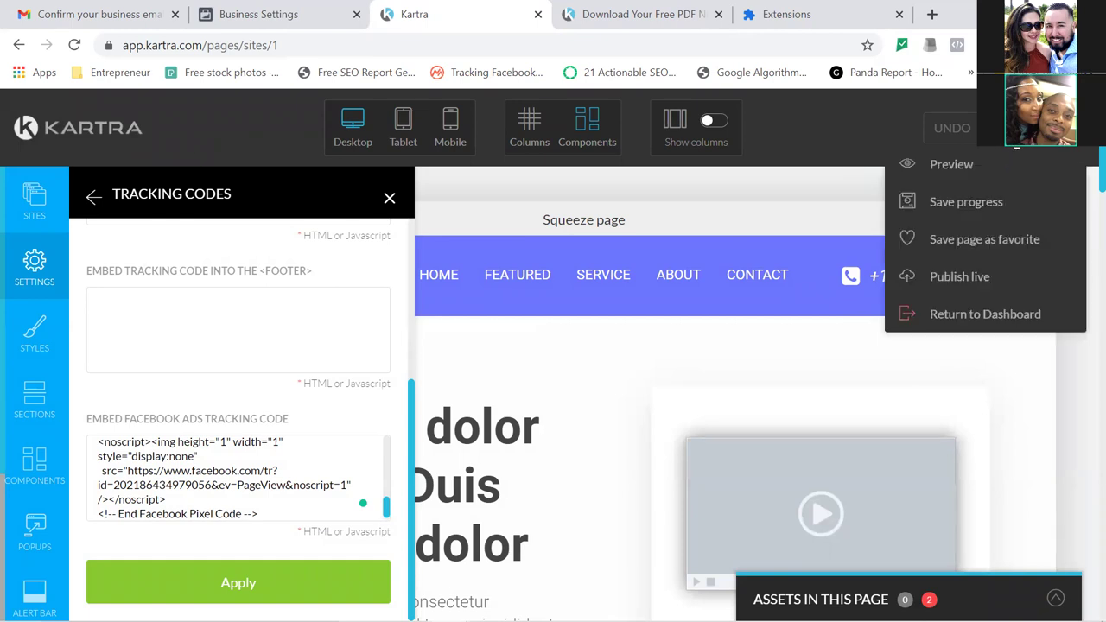
left_click(975, 315)
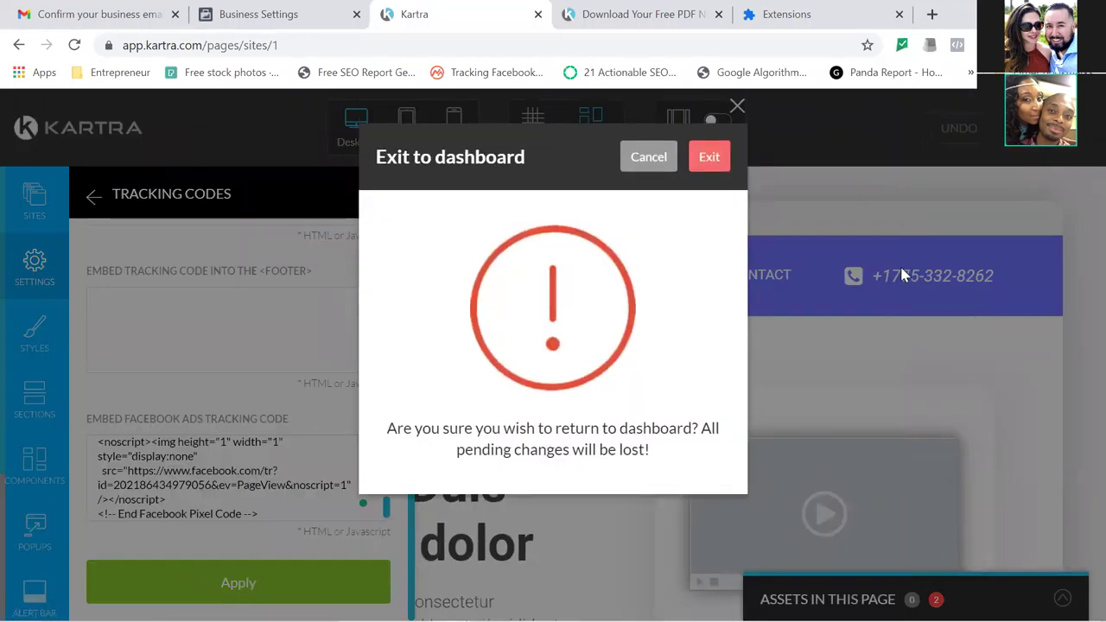
left_click(701, 163)
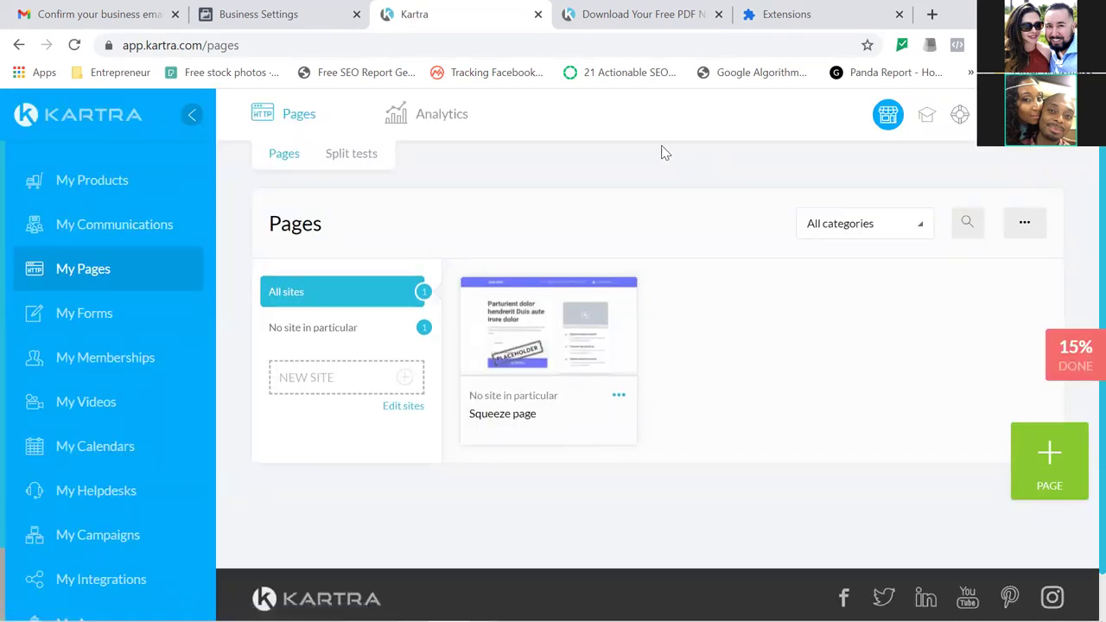
left_click(255, 17)
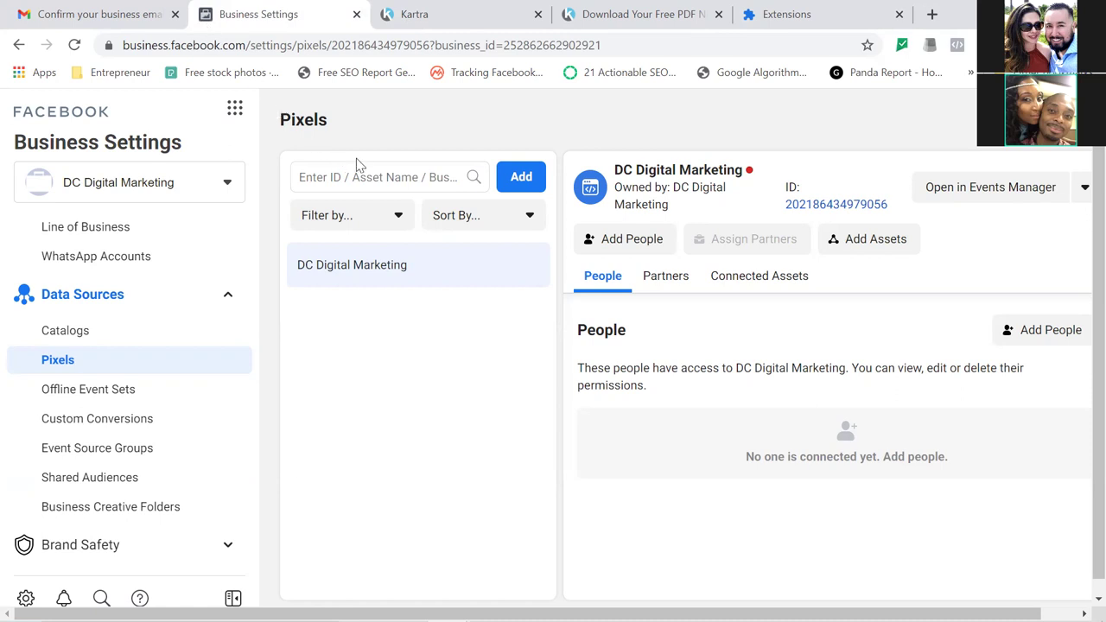
Assign a person Manage Pixel permission on the DC Digital Marketing pixel, then reload the page.
left_click(647, 246)
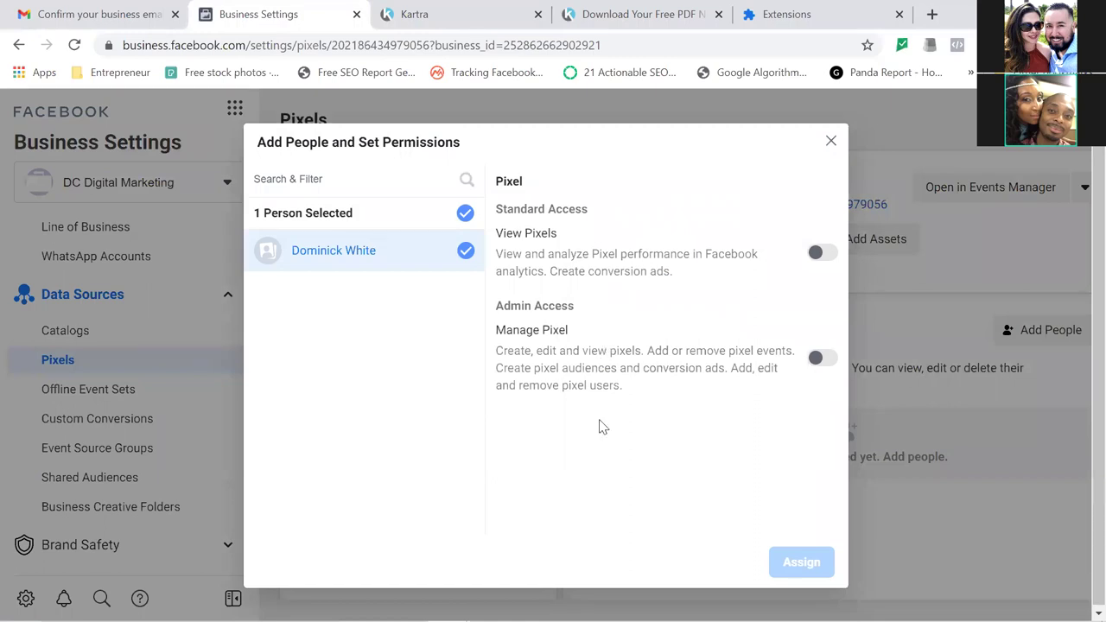
left_click(822, 359)
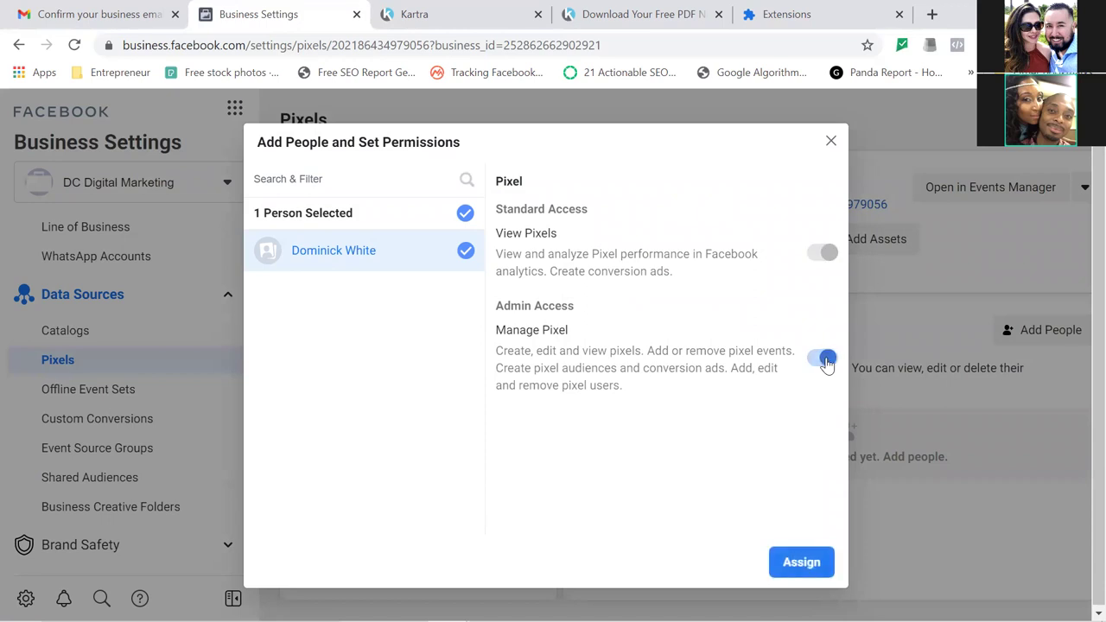
left_click(796, 572)
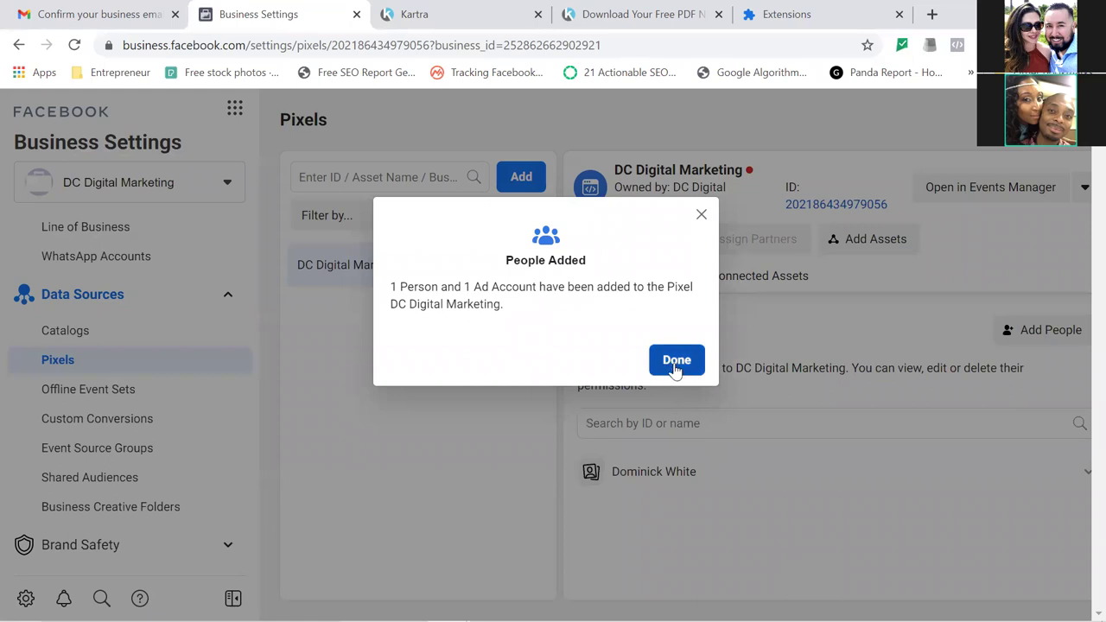
left_click(675, 361)
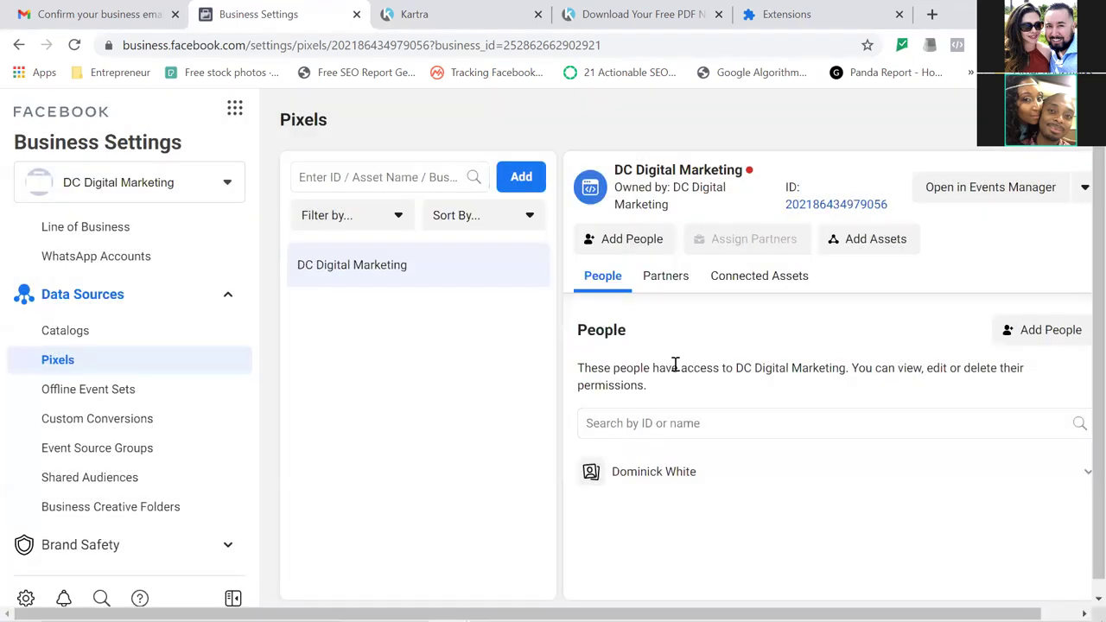
left_click(74, 48)
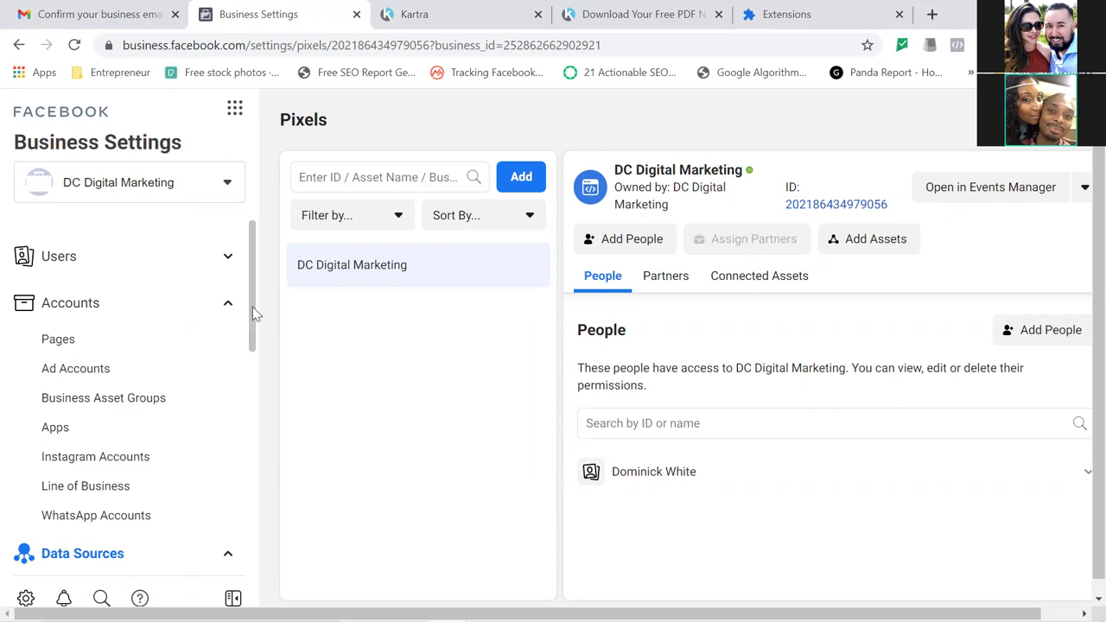
Open Business Asset Groups from the sidebar and dismiss its introduction dialog.
scroll(255, 313, "down", 1)
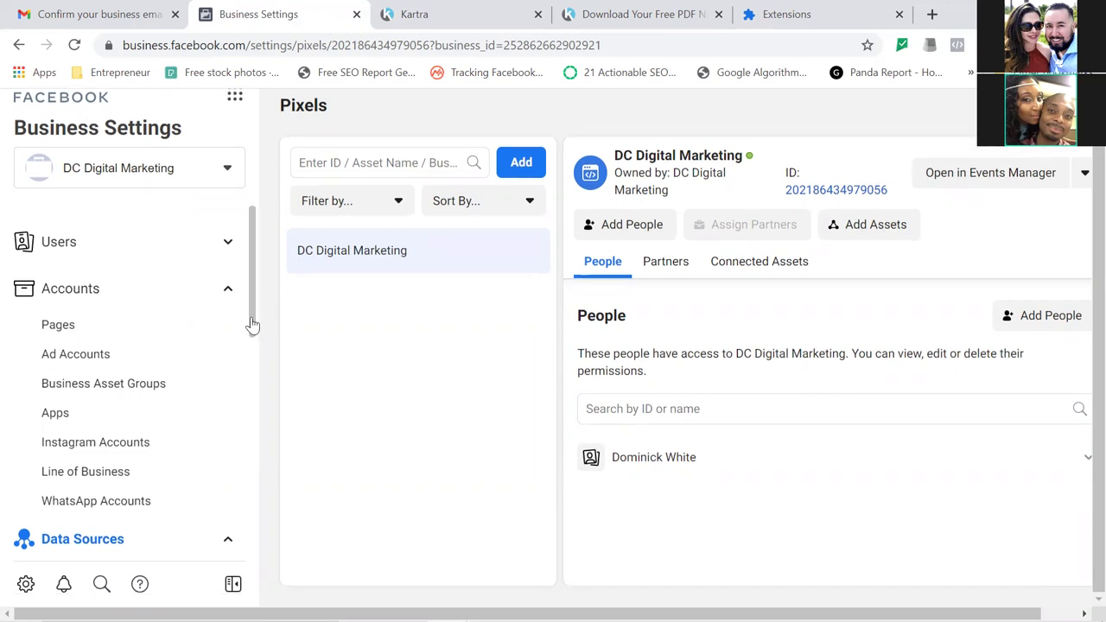
left_click(253, 386)
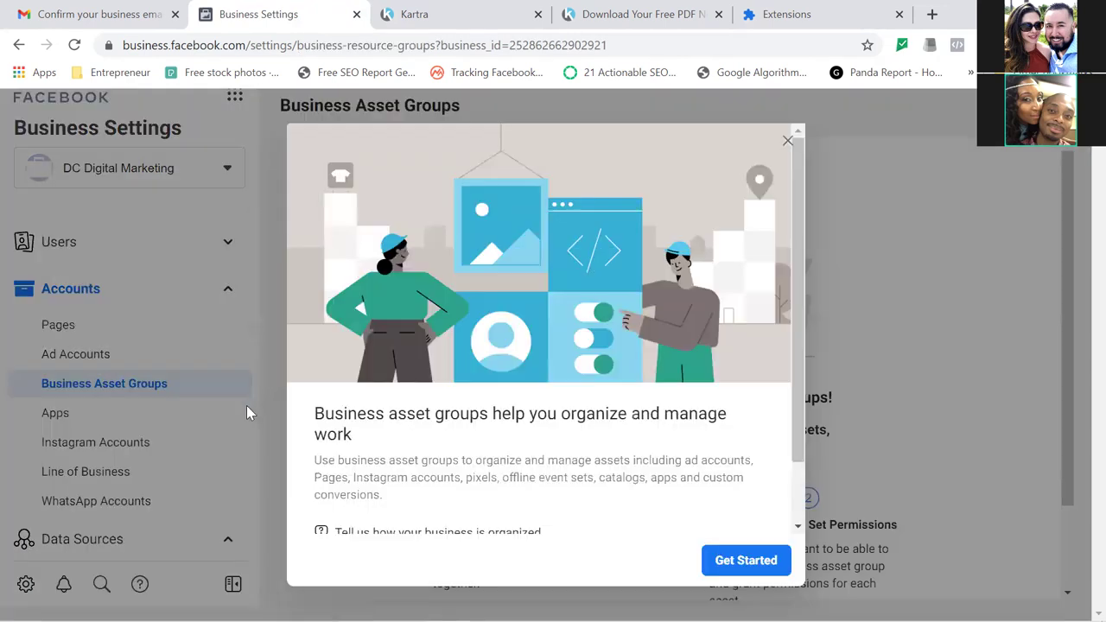
left_click(786, 142)
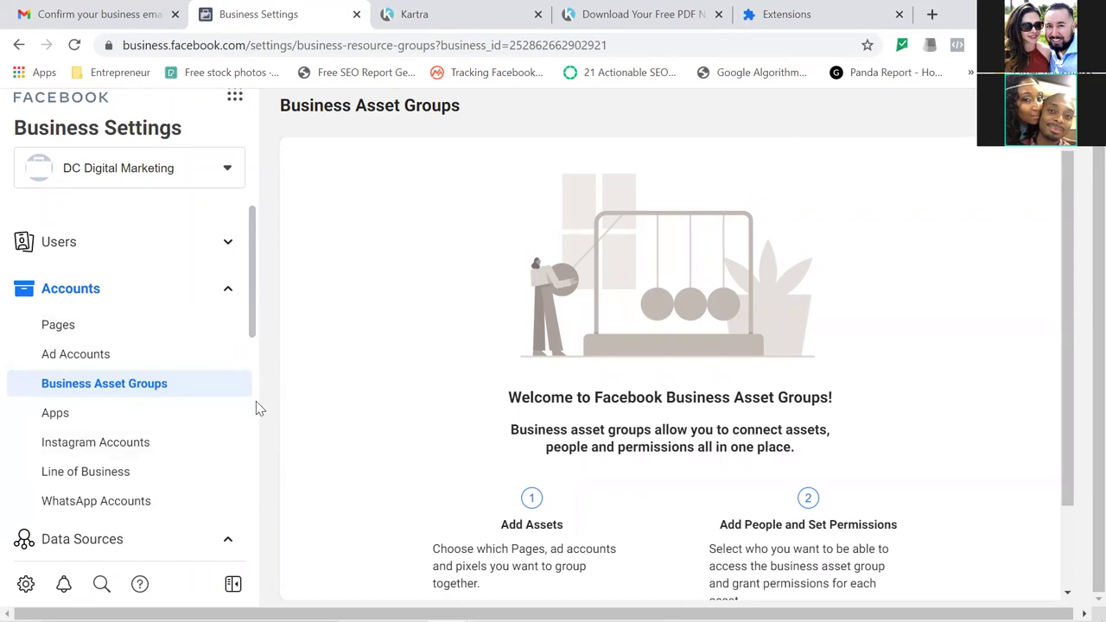
Scroll the sidebar down and expand Brand Safety to reveal Domains and Block Lists.
scroll(255, 400, "down", 2)
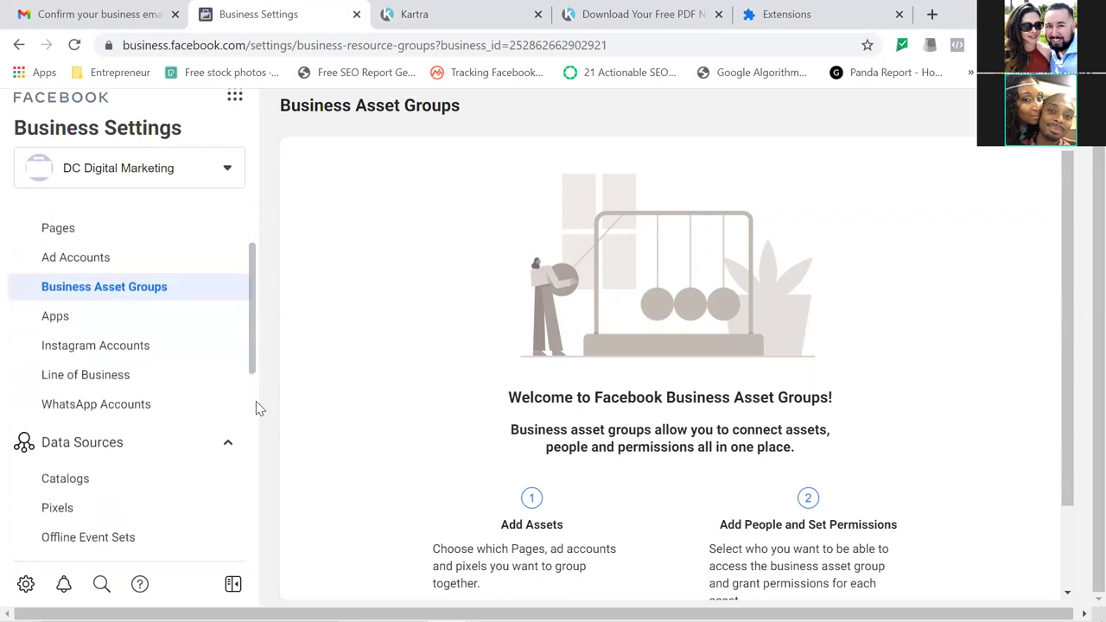
scroll(255, 401, "down", 2)
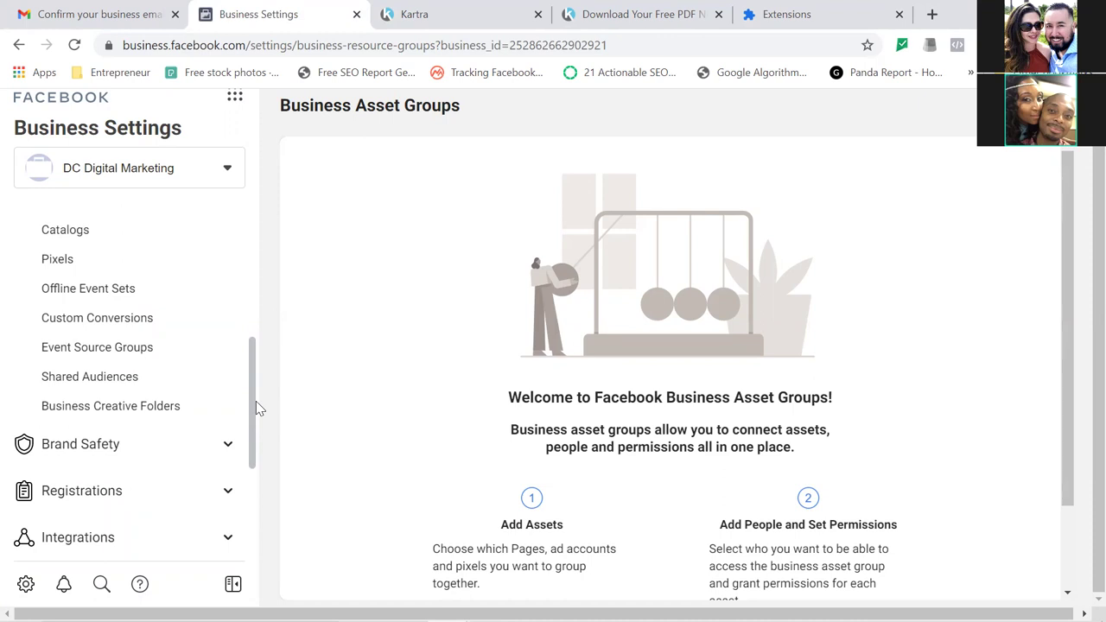
scroll(255, 401, "down", 1)
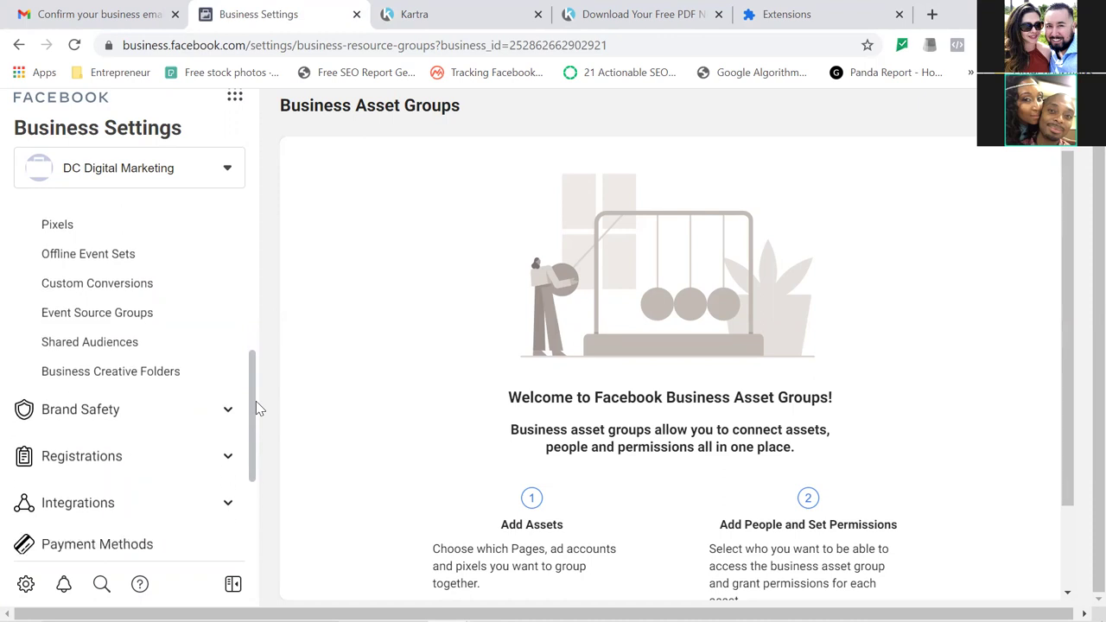
left_click(225, 384)
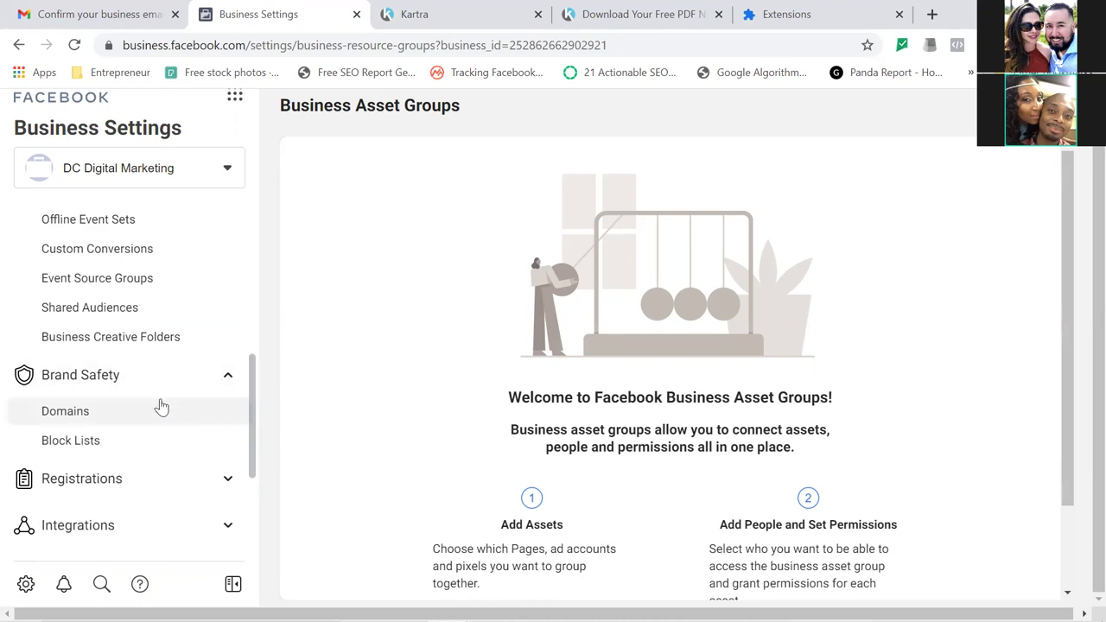
Go to Domains under Brand Safety, showing no domains yet, and close the Extensions tab.
left_click(86, 423)
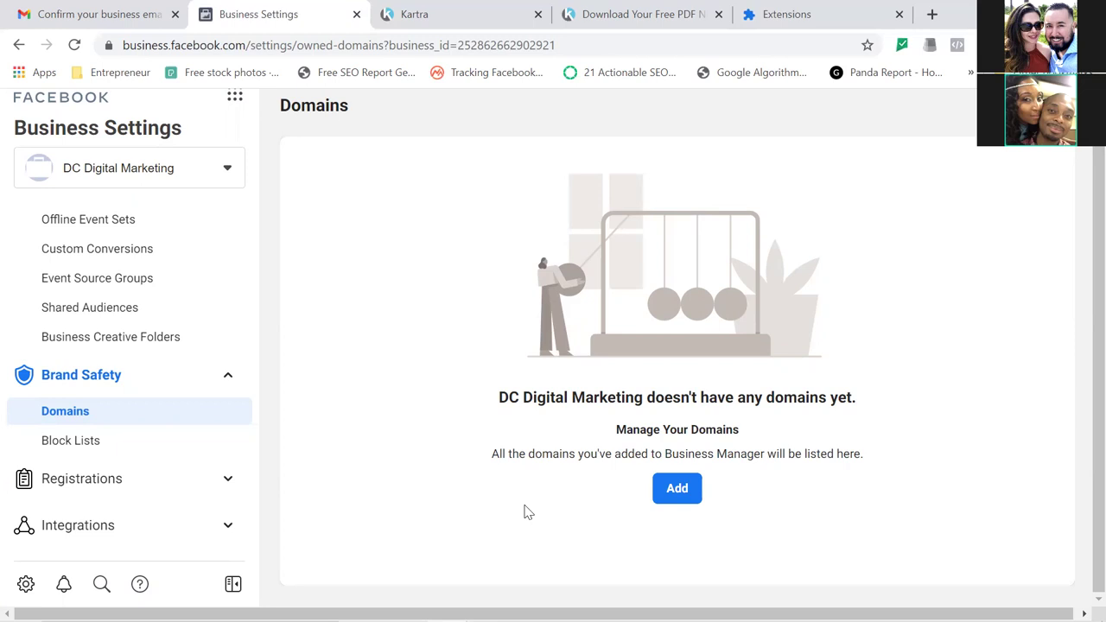
left_click(899, 15)
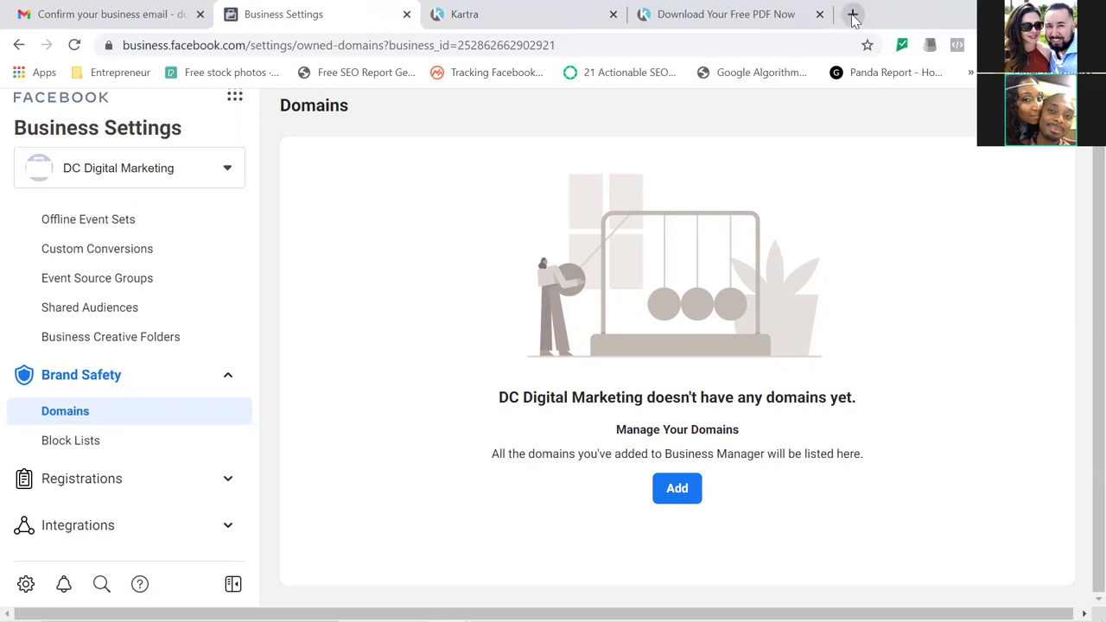
In a new incognito window, search Google for 'cheapnames'.
left_click(852, 15)
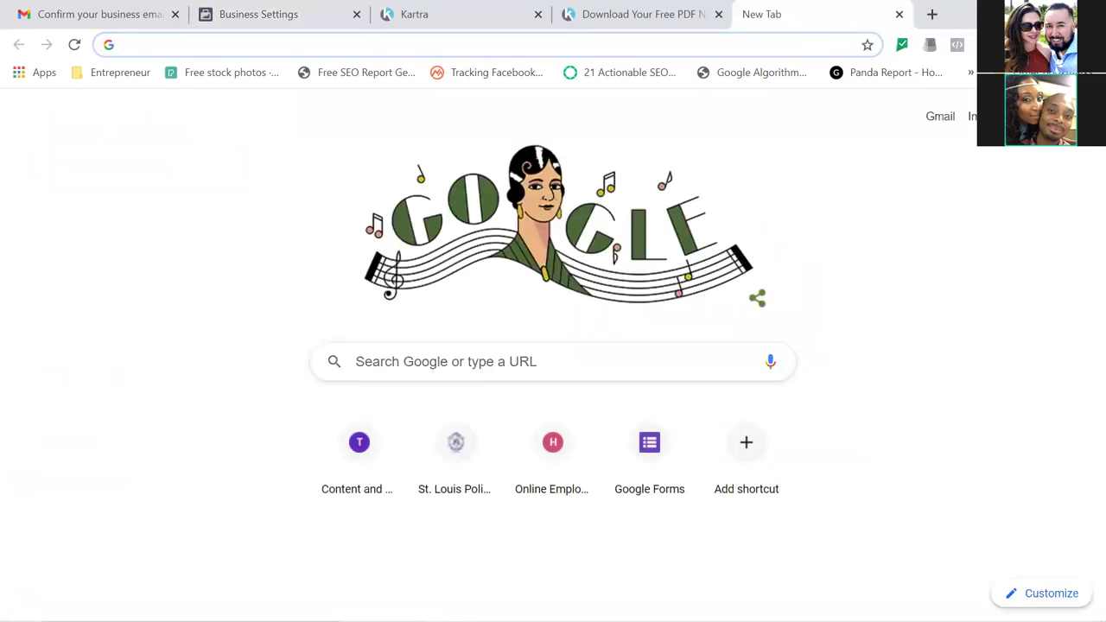
left_click(1091, 44)
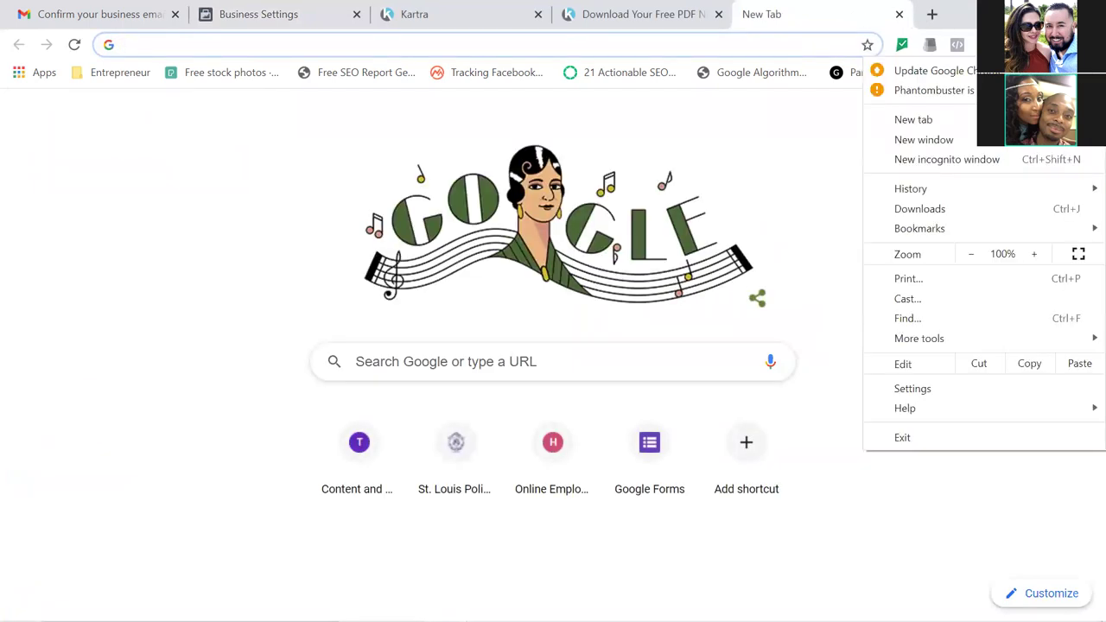
left_click(978, 168)
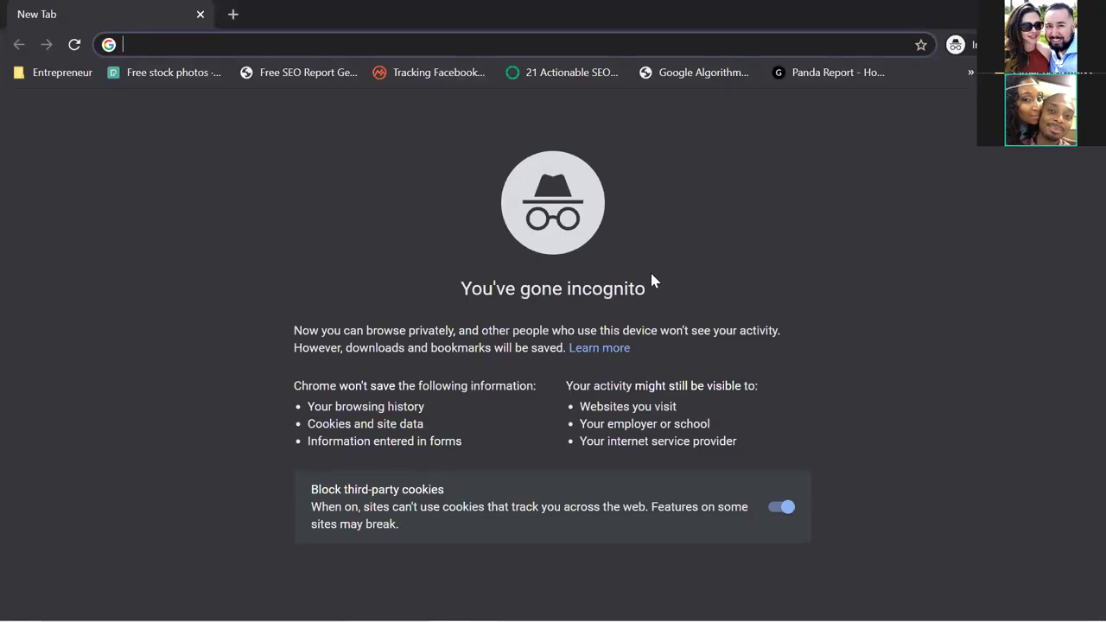
type("google")
key("Return")
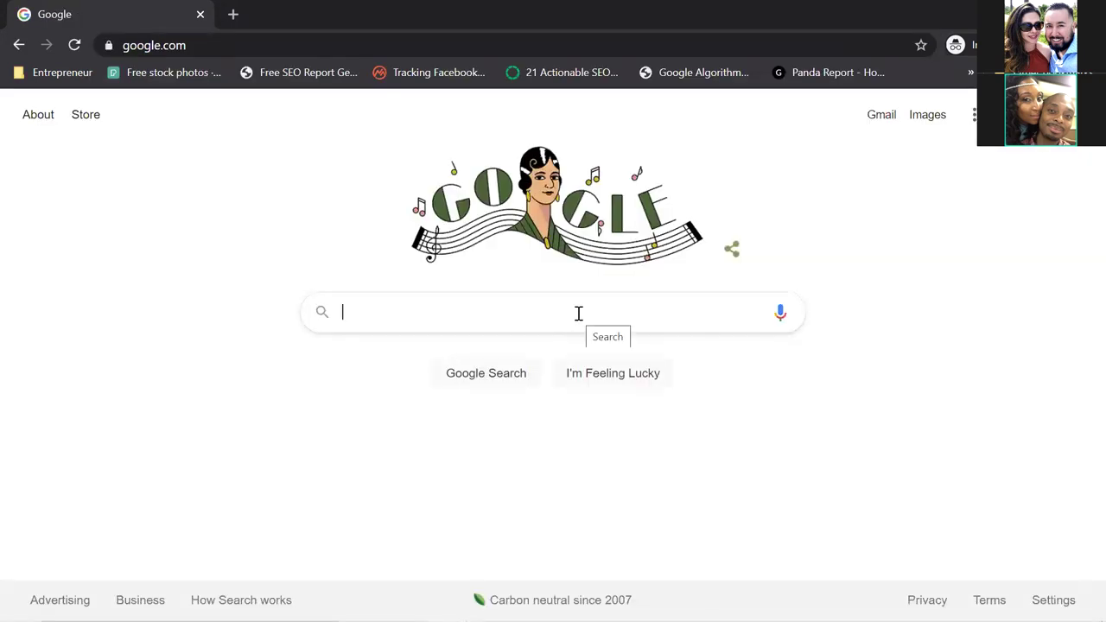
type("cheap")
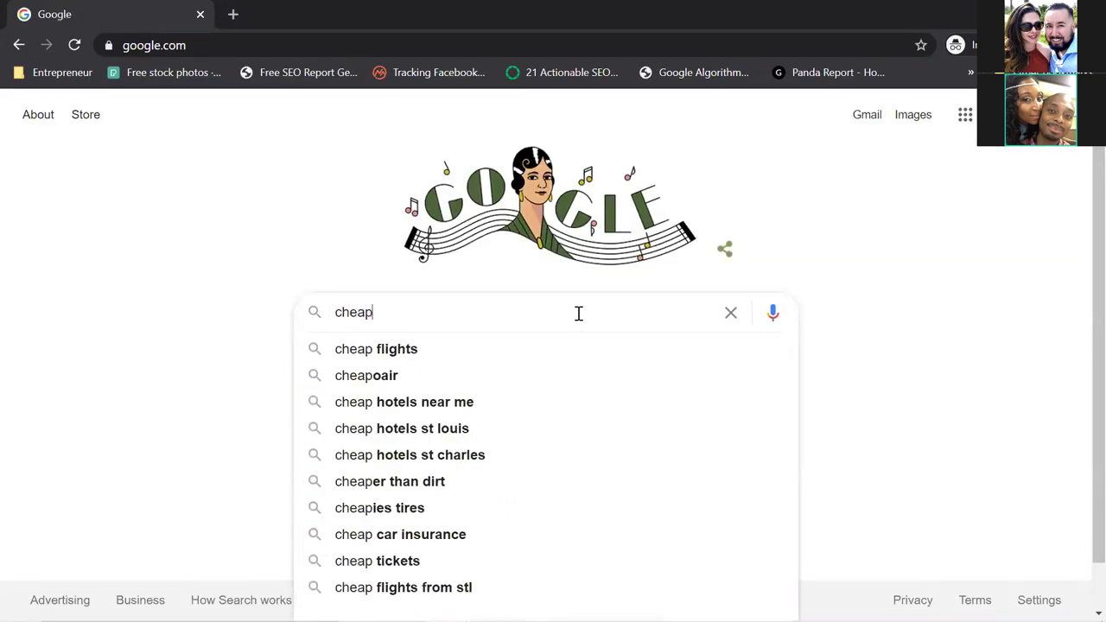
type("names")
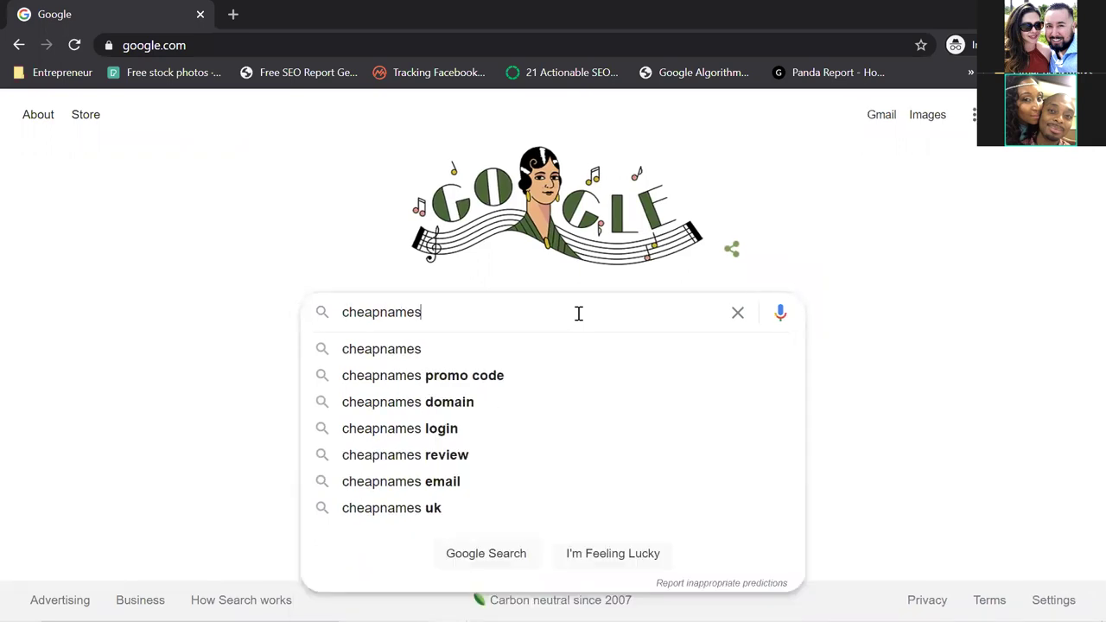
key("Return")
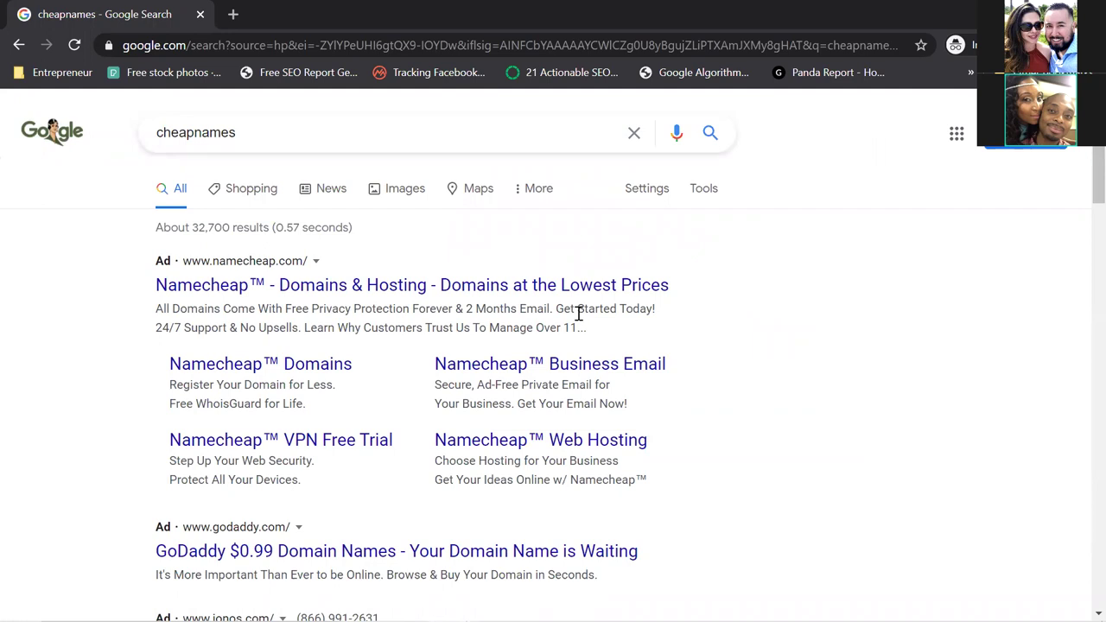
Review GoDaddy's $0.99 domain offer from the results, then Alt+Tab back to the main Chrome window.
left_click(322, 553)
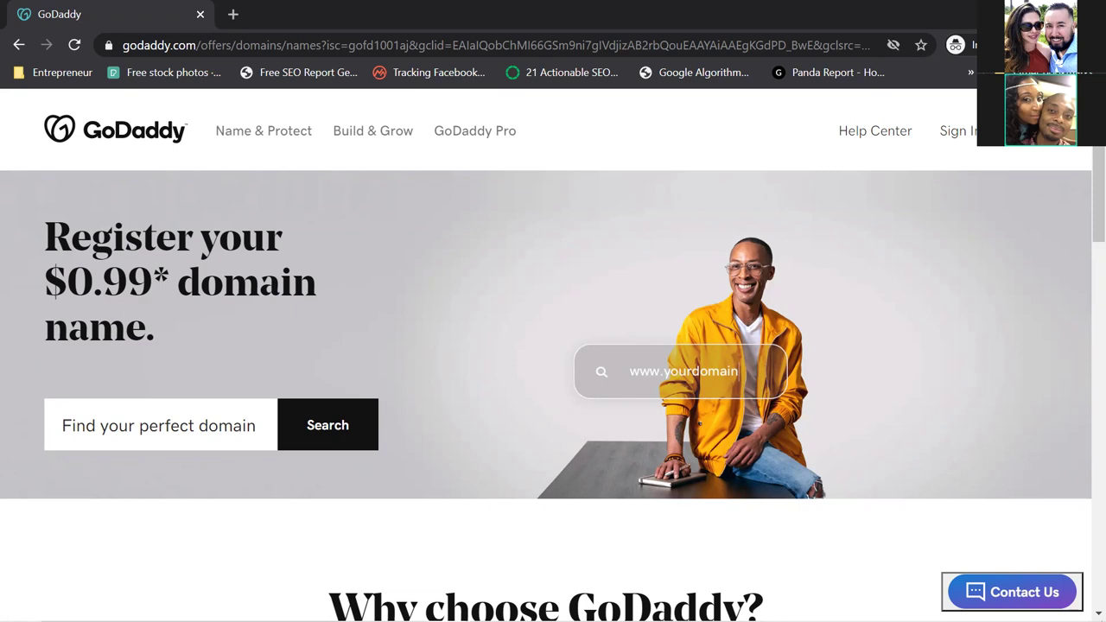
key("alt+Tab")
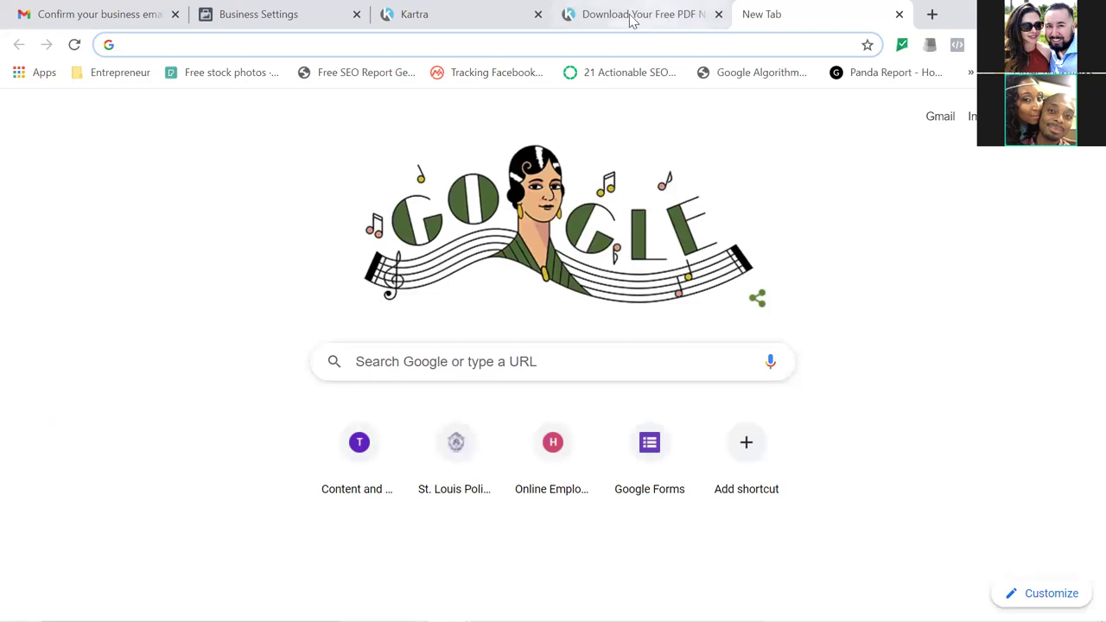
Bookmark the Business Settings Domains page, named 'Domains', into the ADS Manager folder.
left_click(275, 22)
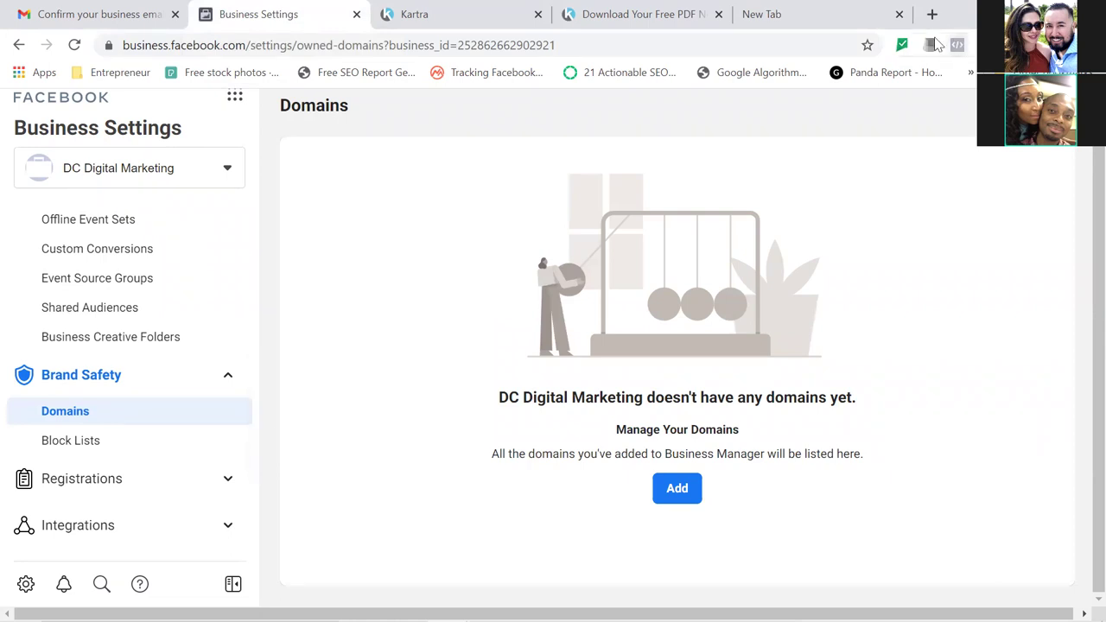
left_click(867, 48)
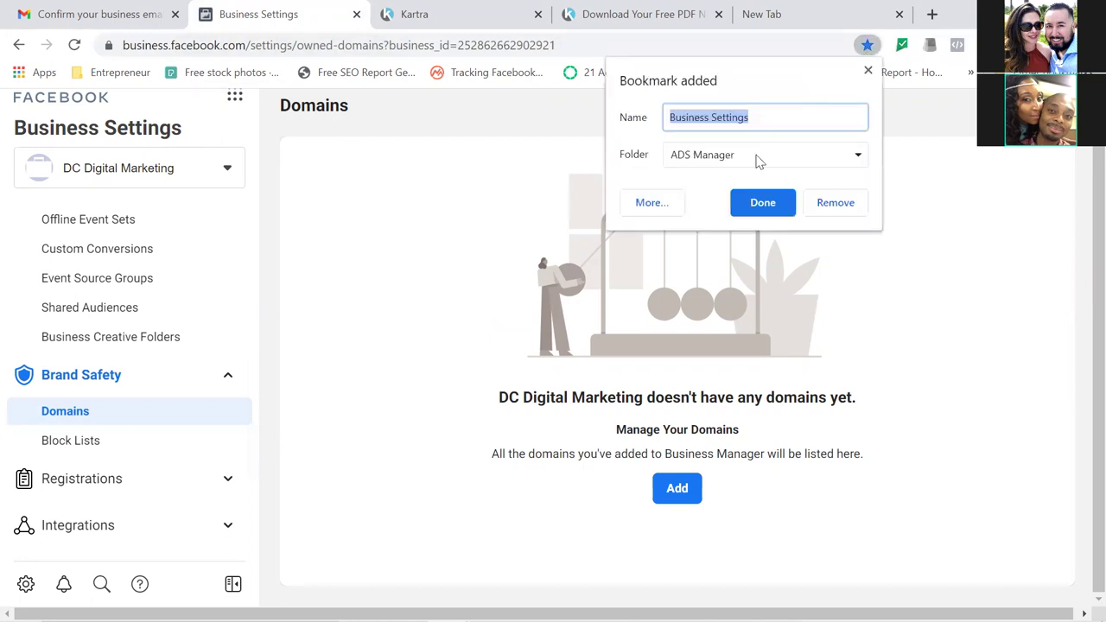
type("Domains")
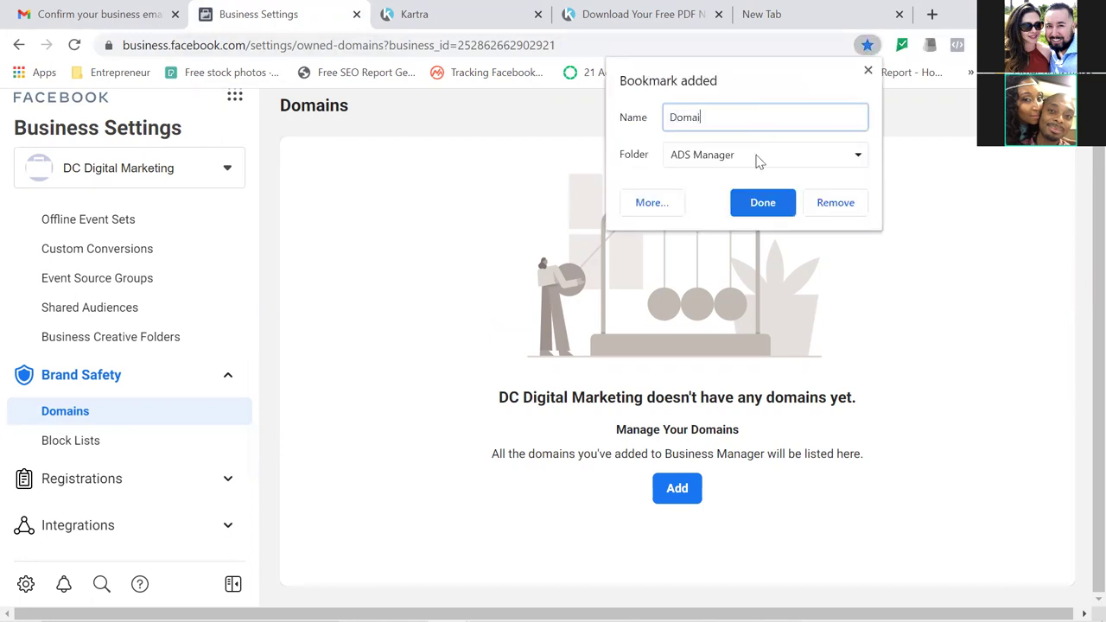
left_click(770, 207)
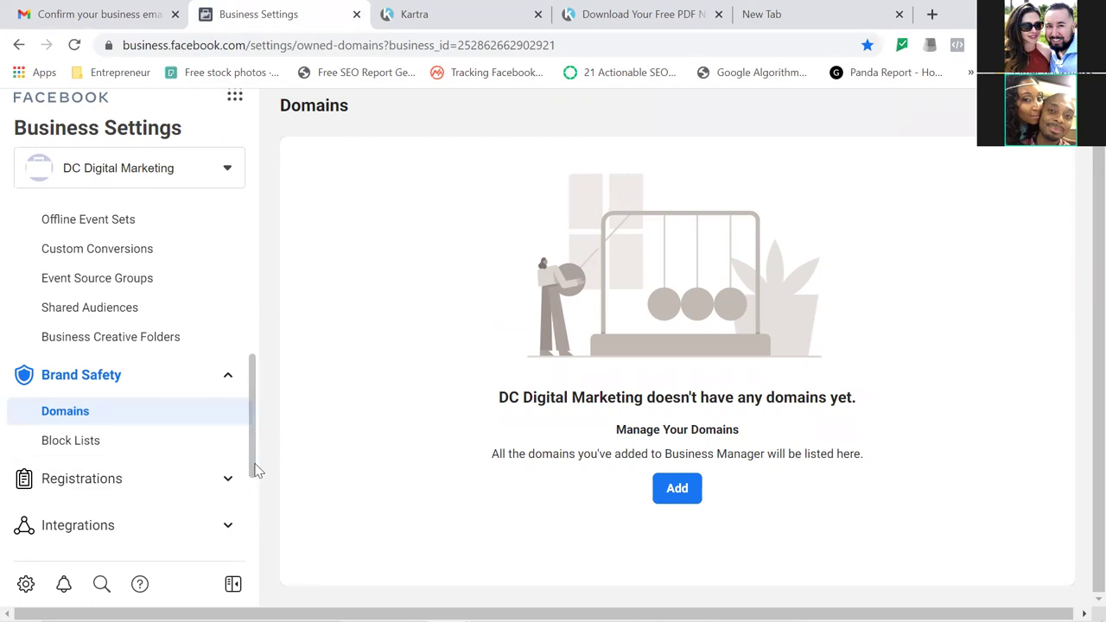
Go to Business Info in the sidebar and open the Business Details edit form.
scroll(258, 471, "down", 3)
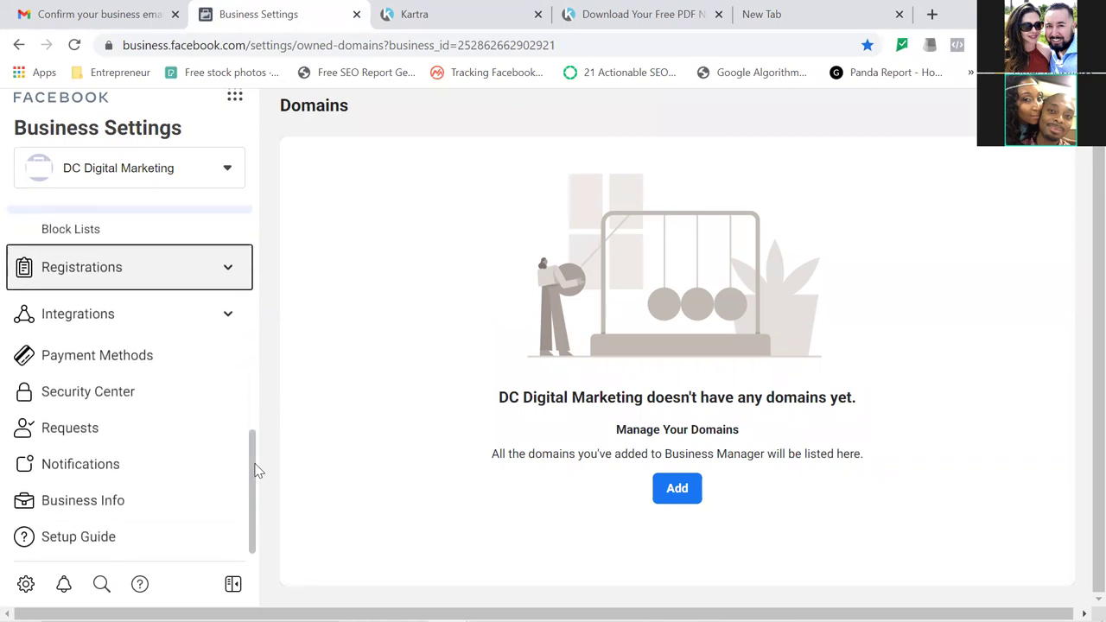
left_click(100, 507)
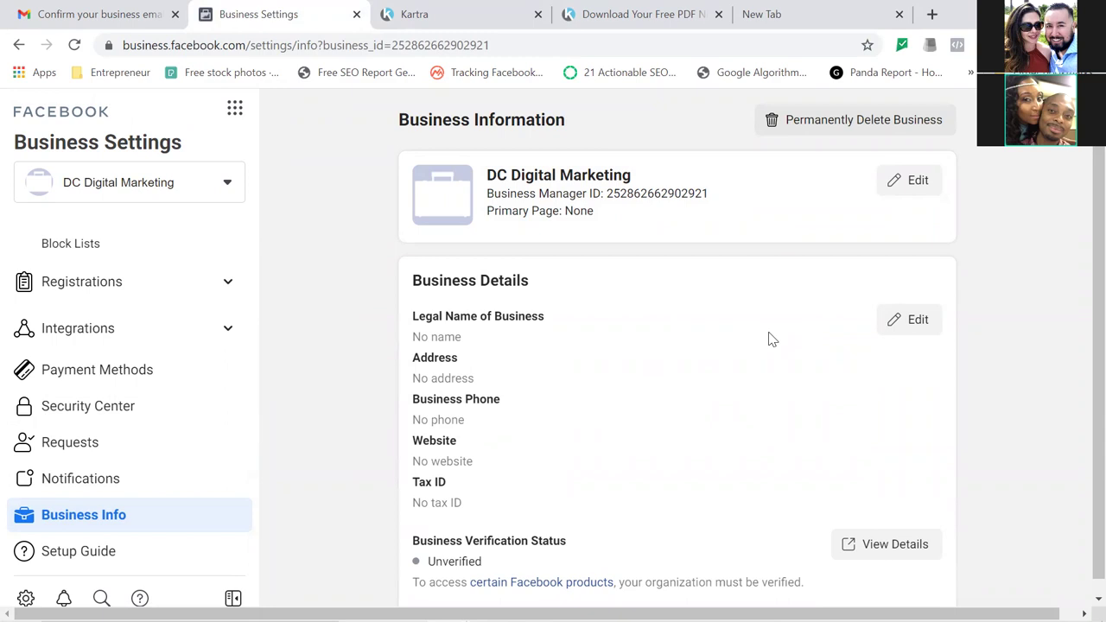
left_click(905, 332)
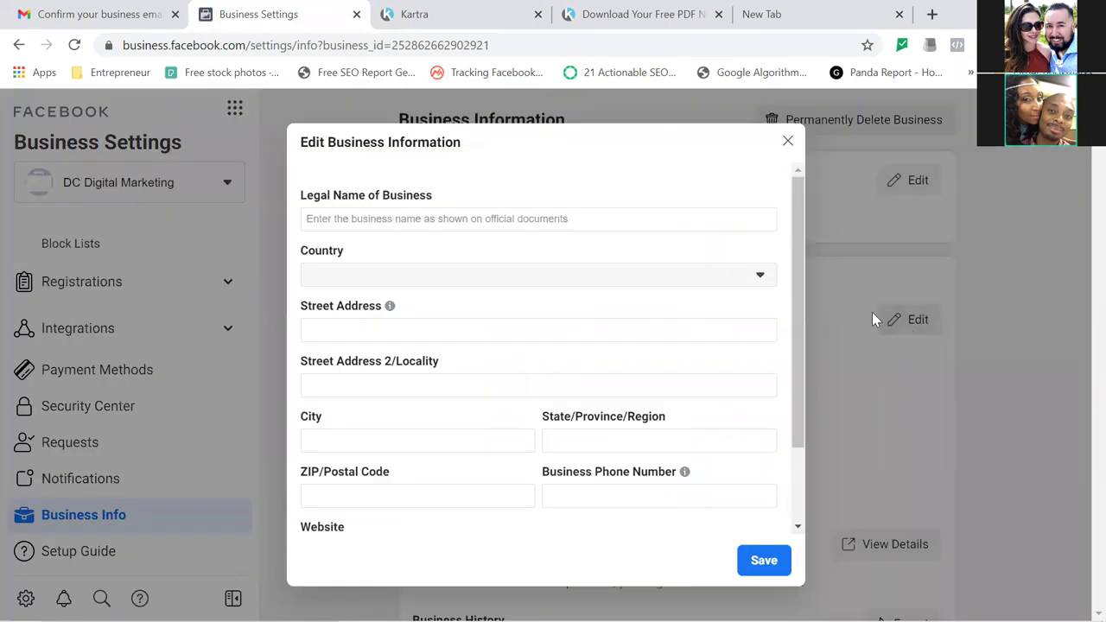
Enter legal name 'DC Digital Marketing', autofill the address and phone, and add website dcdigitalmktg.com.
left_click(679, 218)
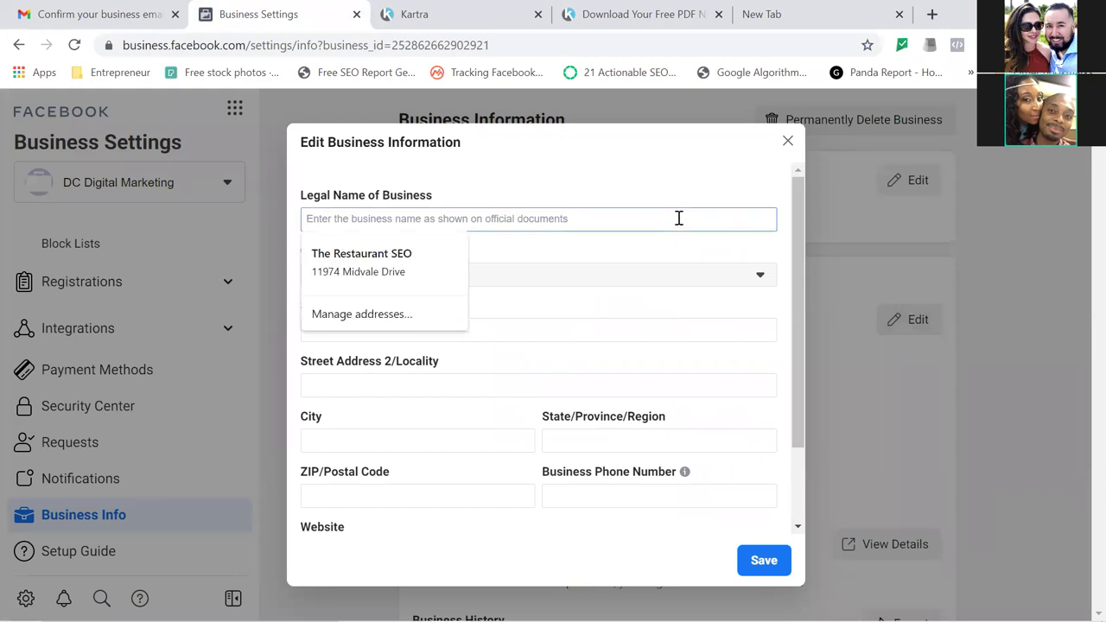
type("DC Digital Marketing")
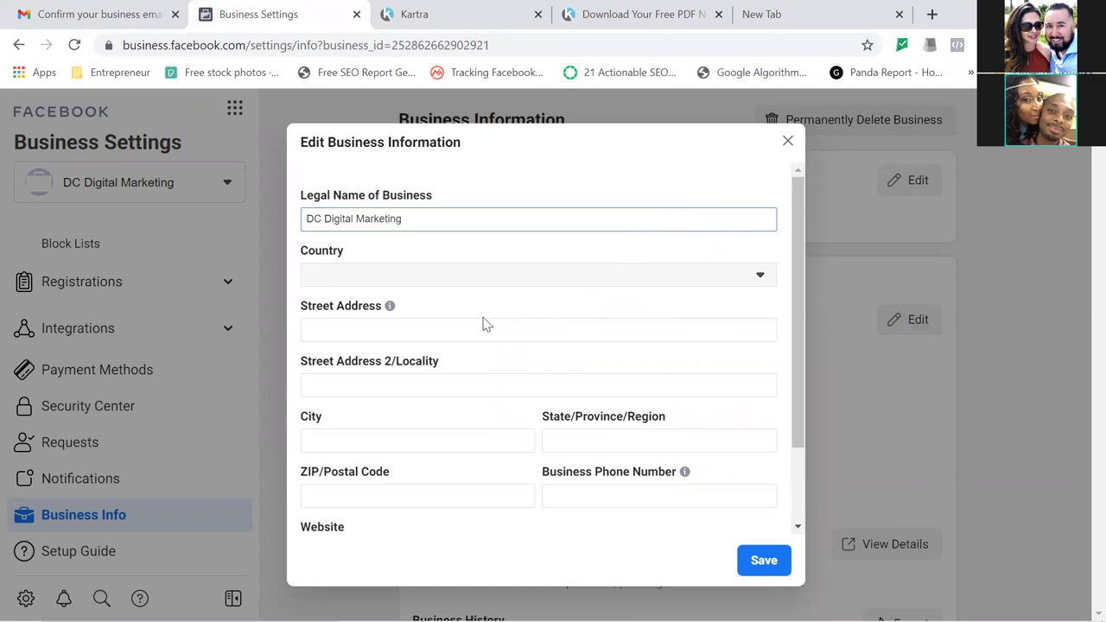
left_click(460, 329)
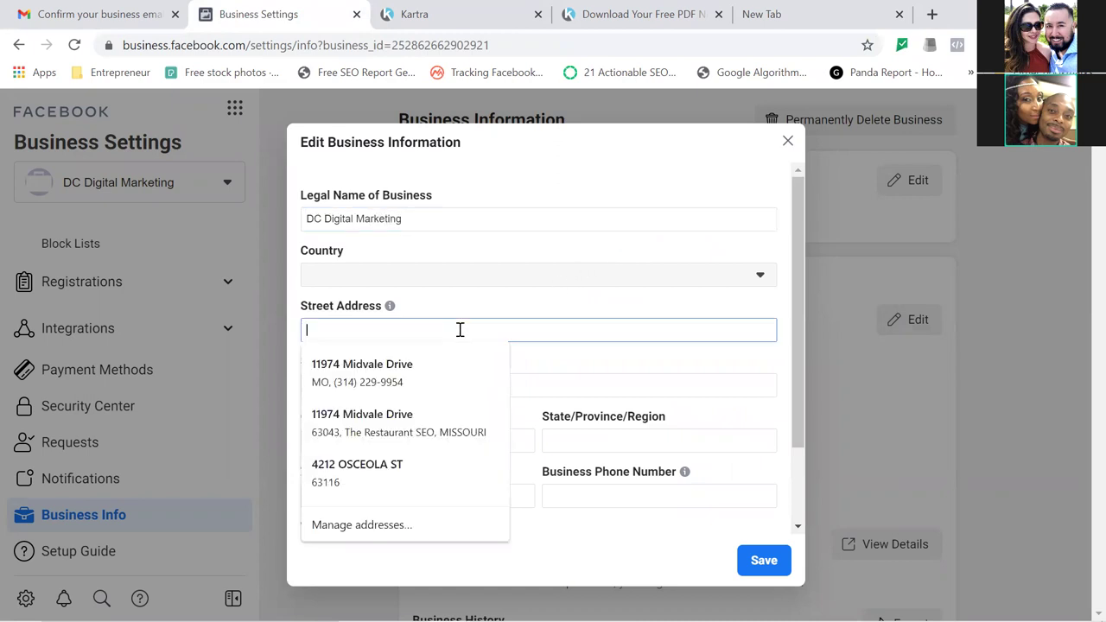
left_click(422, 371)
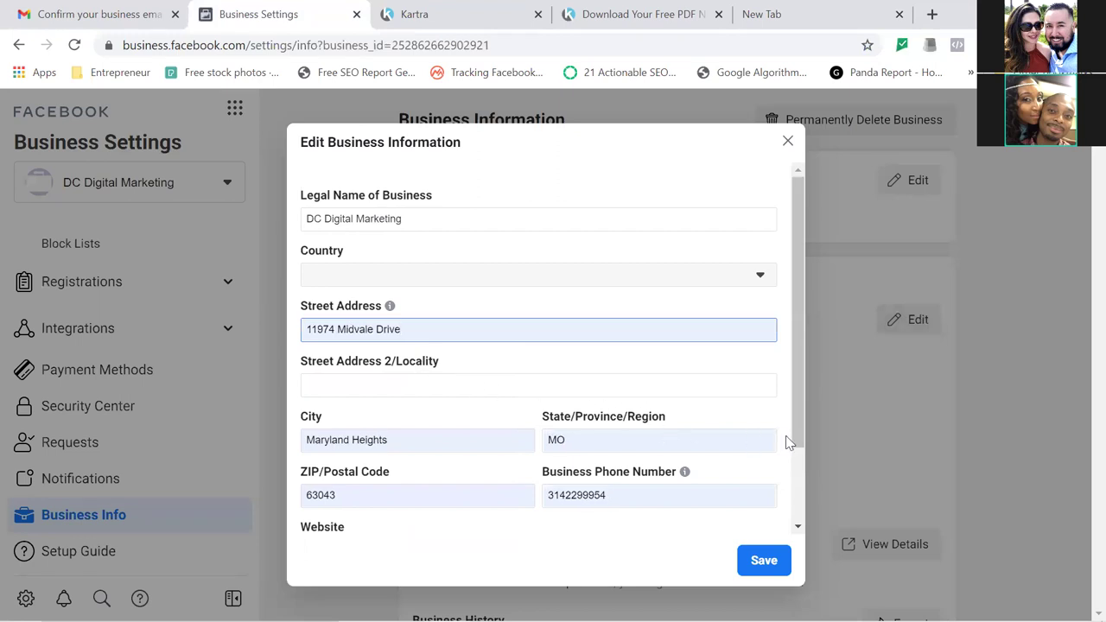
left_click_drag(802, 416, 803, 501)
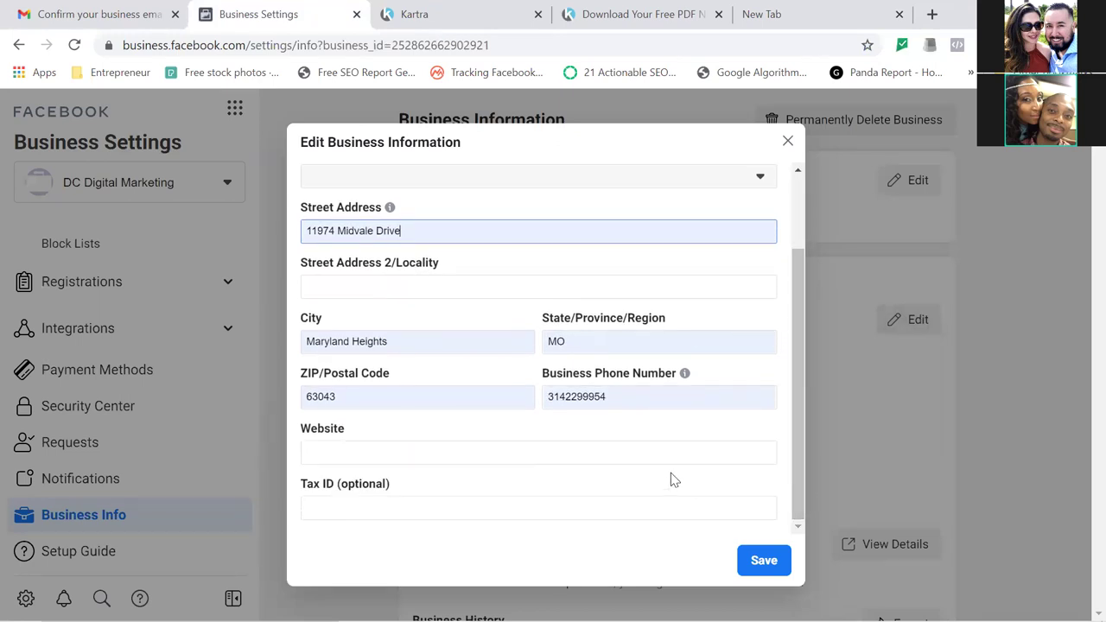
left_click(601, 452)
type("dcd")
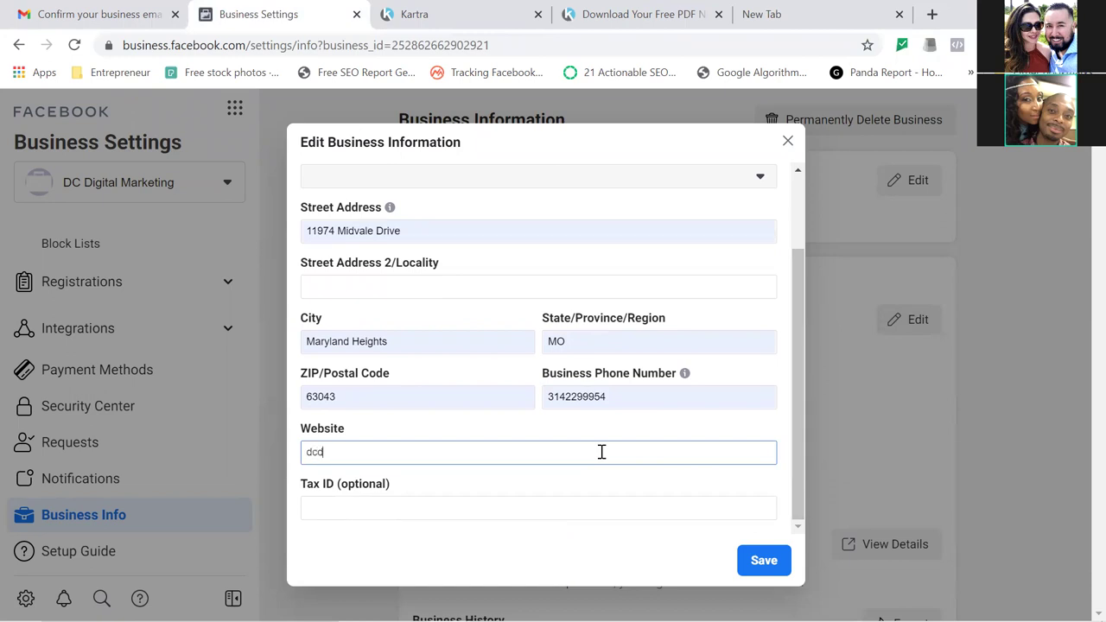
type("igitalmktg.com")
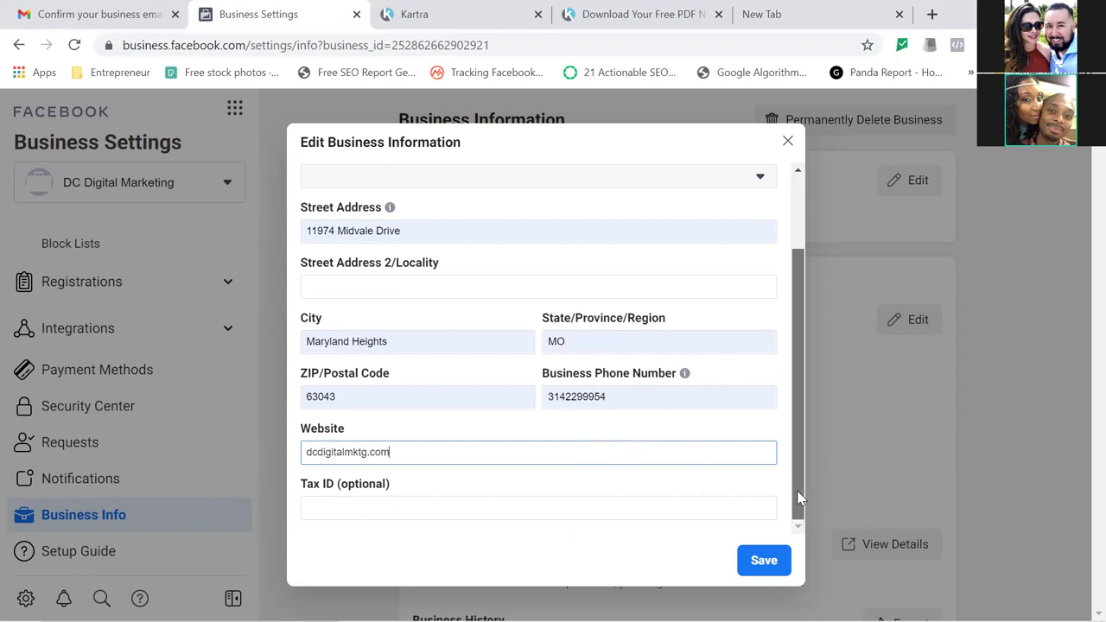
left_click(760, 559)
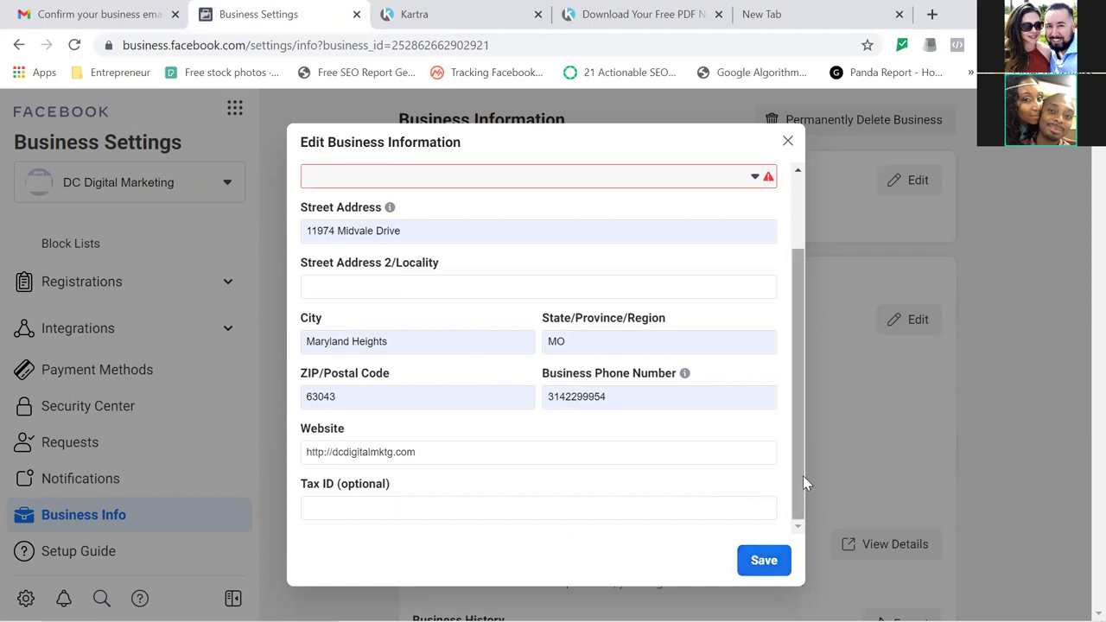
Set the Country to United States and save the business information.
scroll(798, 481, "up", 2)
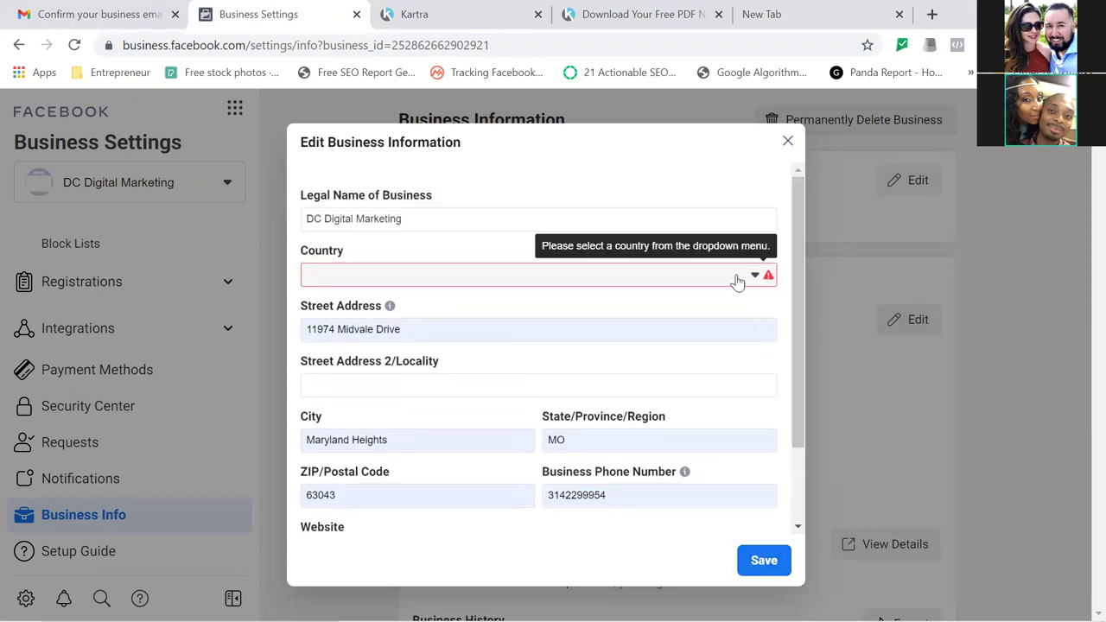
left_click(737, 280)
type("usa")
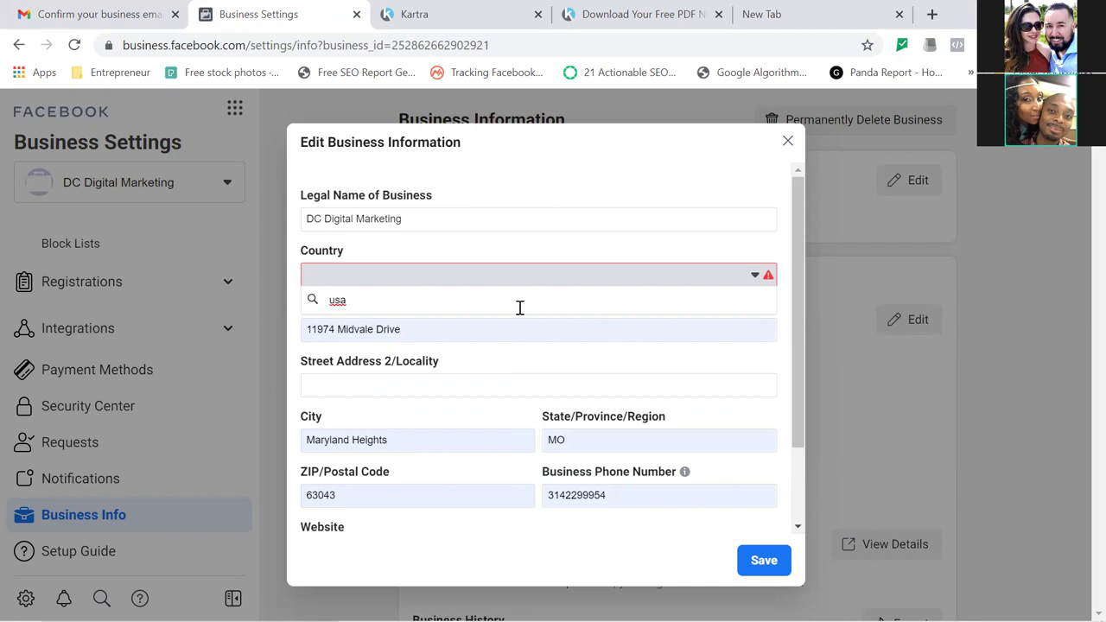
left_click(560, 275)
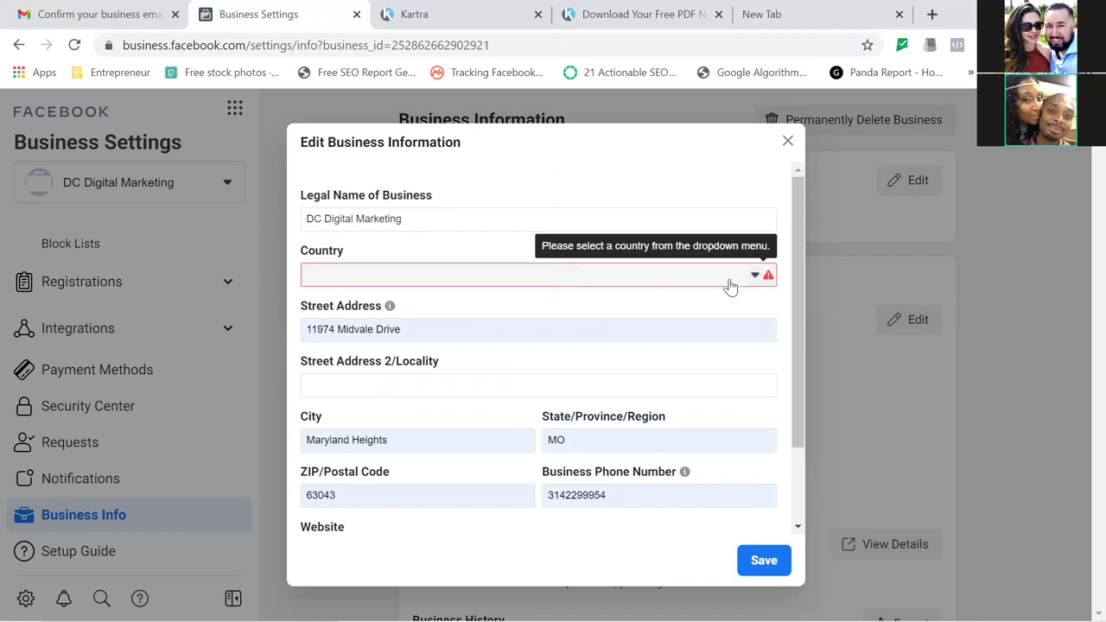
left_click(765, 275)
type("united")
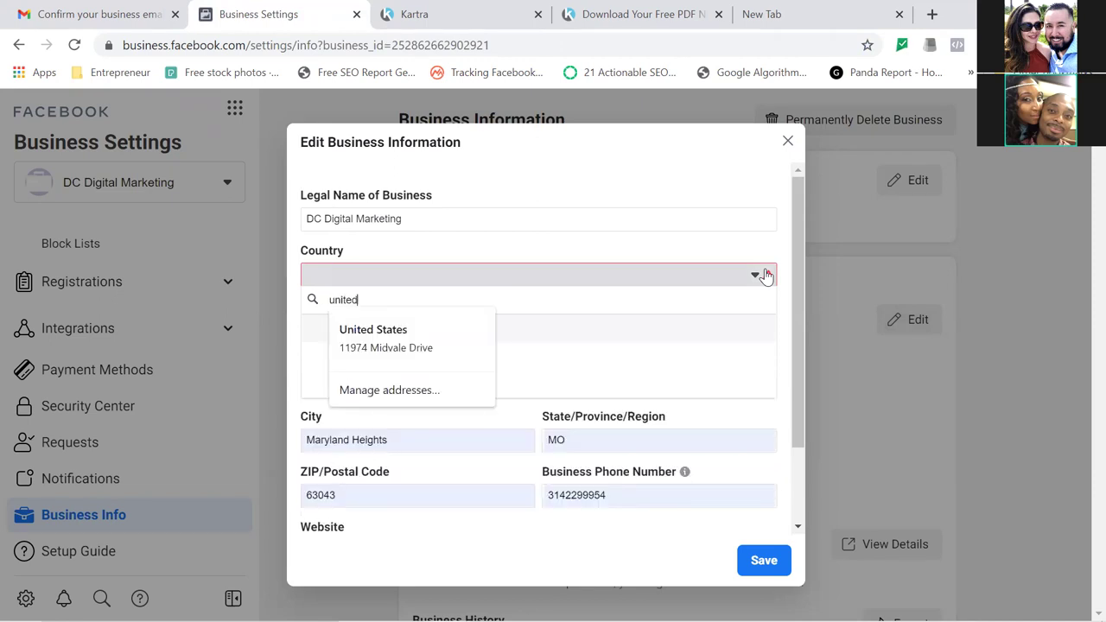
key("Down")
key("Return")
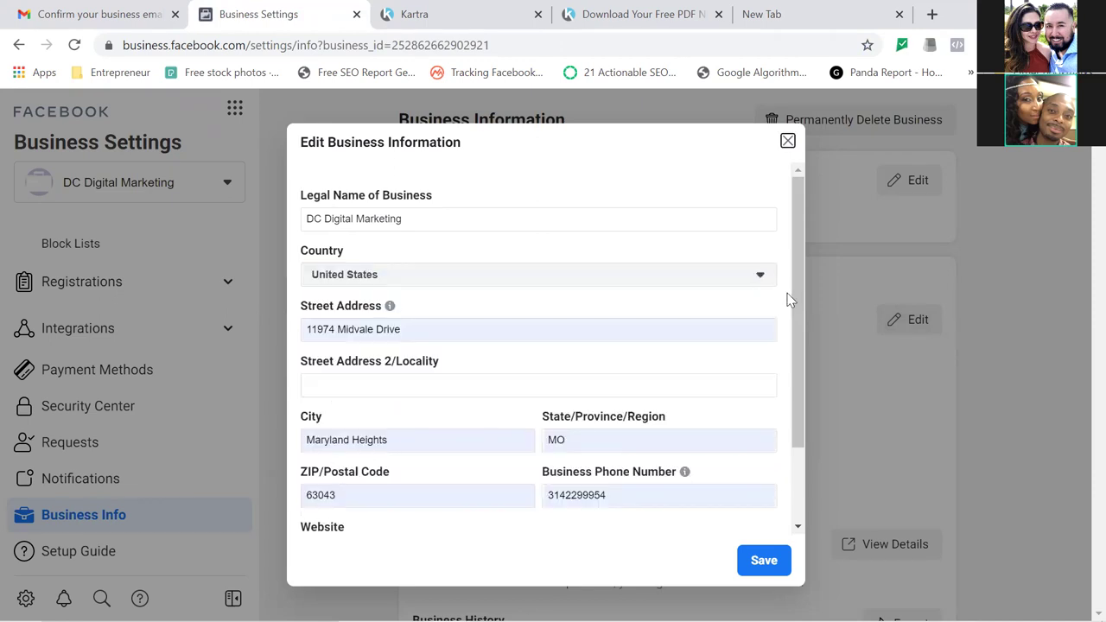
left_click_drag(803, 309, 799, 421)
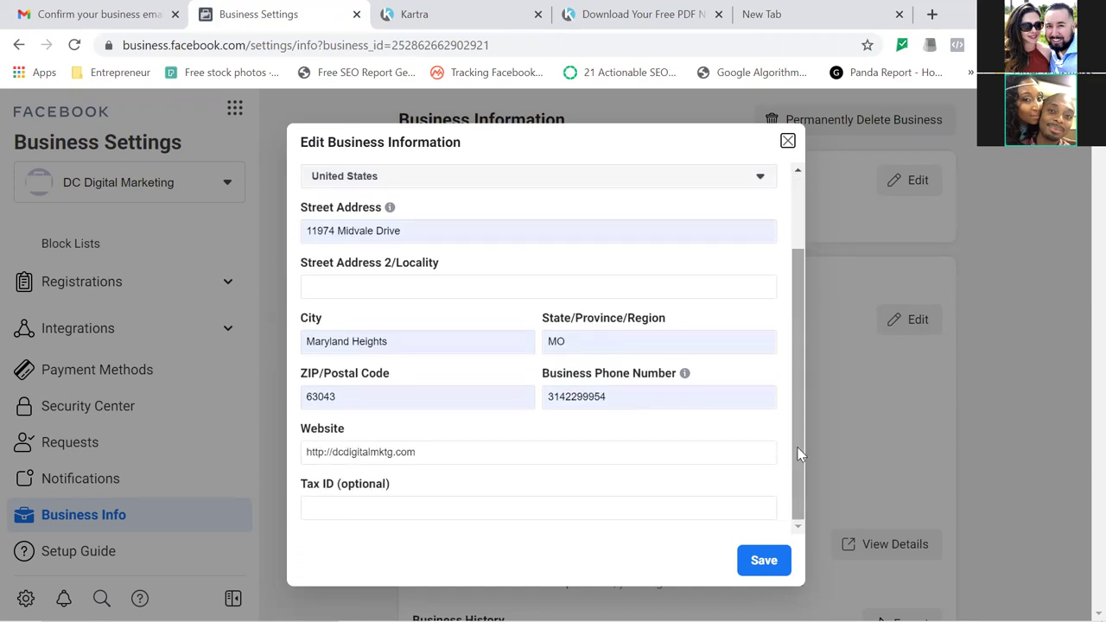
left_click(754, 562)
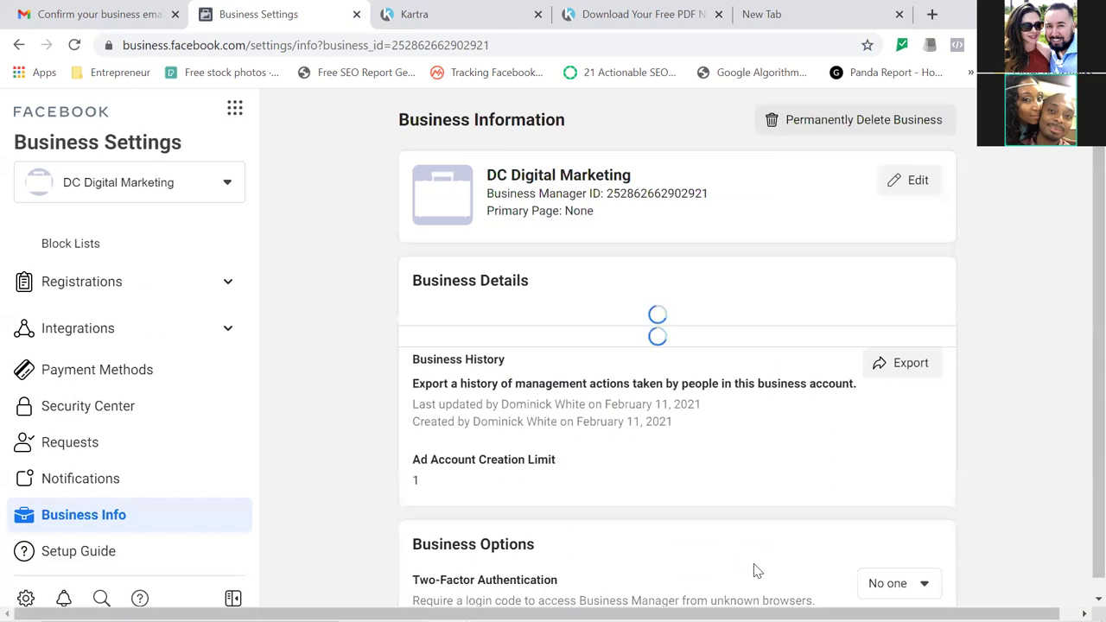
Review the saved Business Details and reload the Business Info page to confirm them.
scroll(1079, 406, "down", 1)
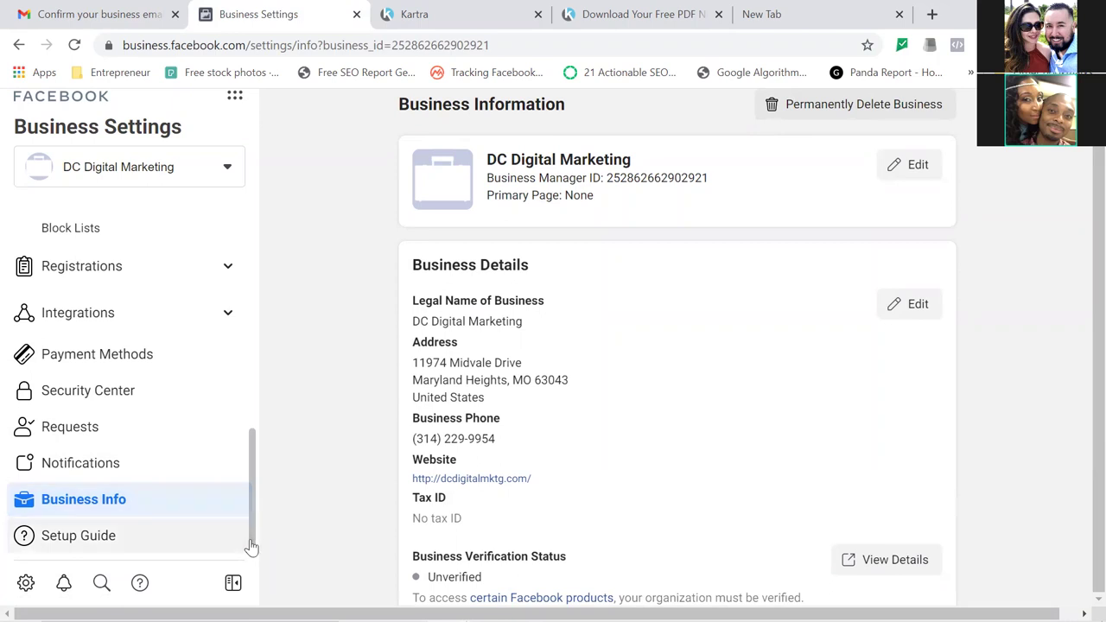
scroll(1078, 377, "up", 1)
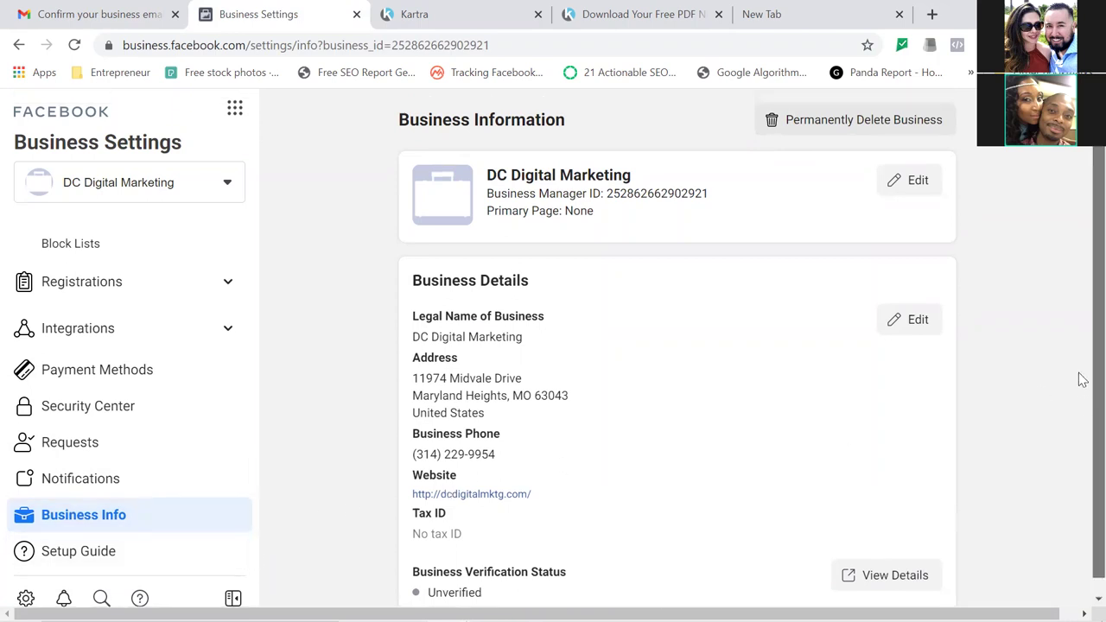
scroll(1079, 449, "down", 1)
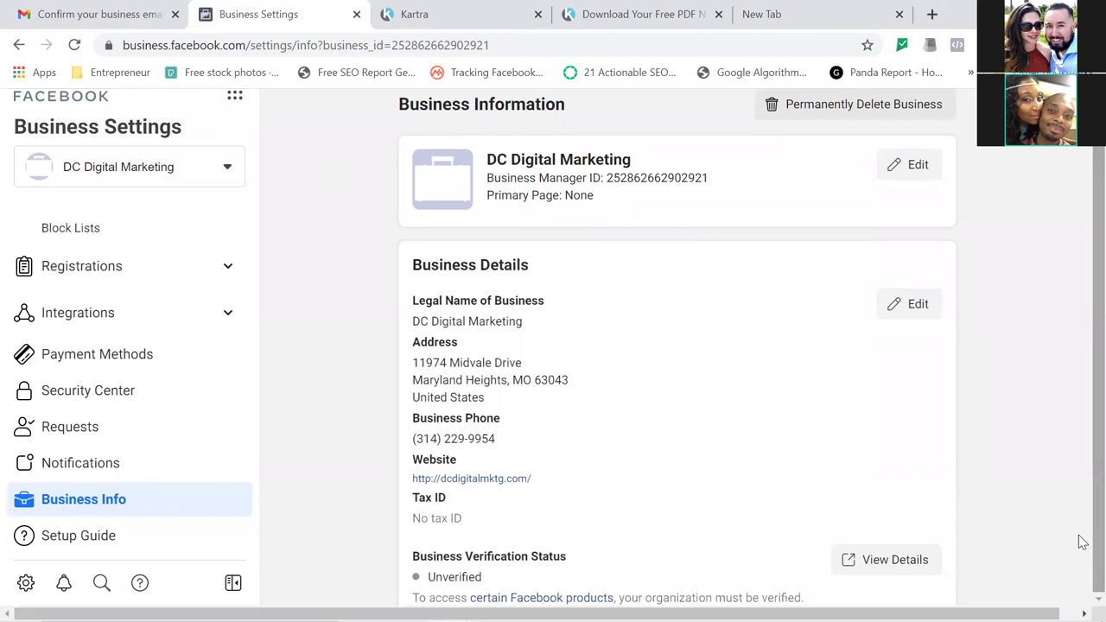
scroll(1078, 419, "up", 1)
scroll(1078, 466, "down", 1)
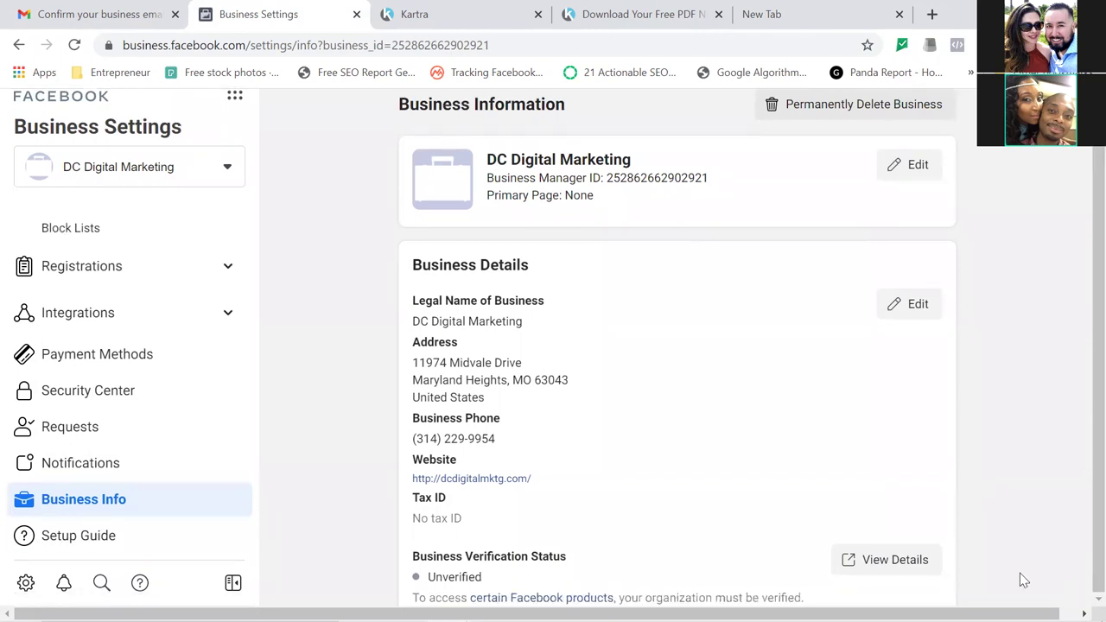
left_click(74, 45)
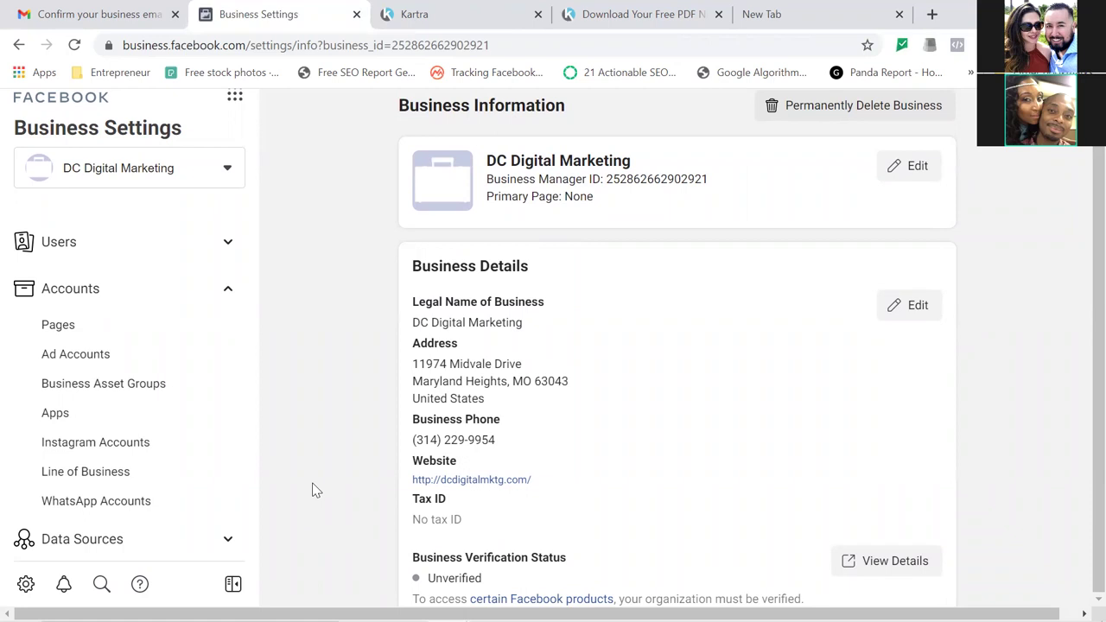
Go to Ads Manager from Business Tools and answer No to the political-issues ad question.
left_click(234, 100)
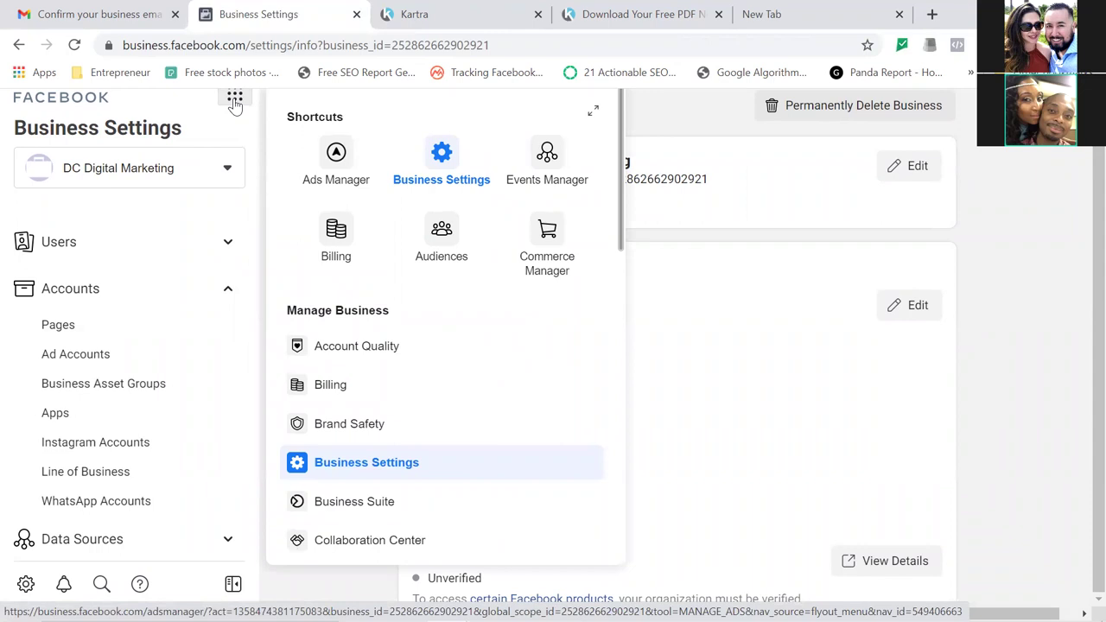
left_click(336, 155)
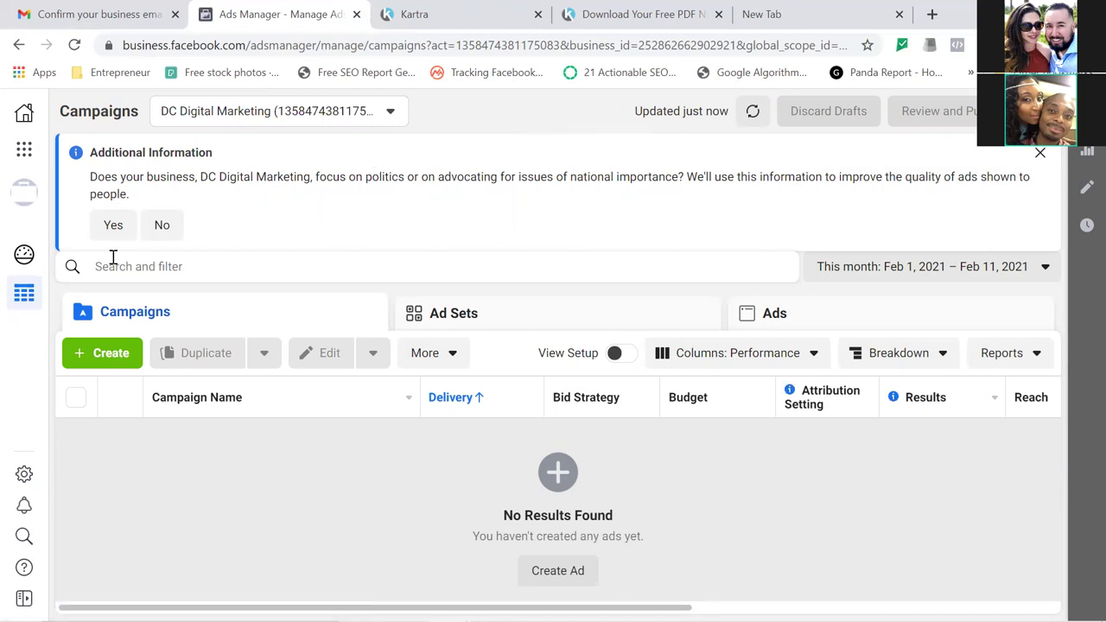
left_click(161, 224)
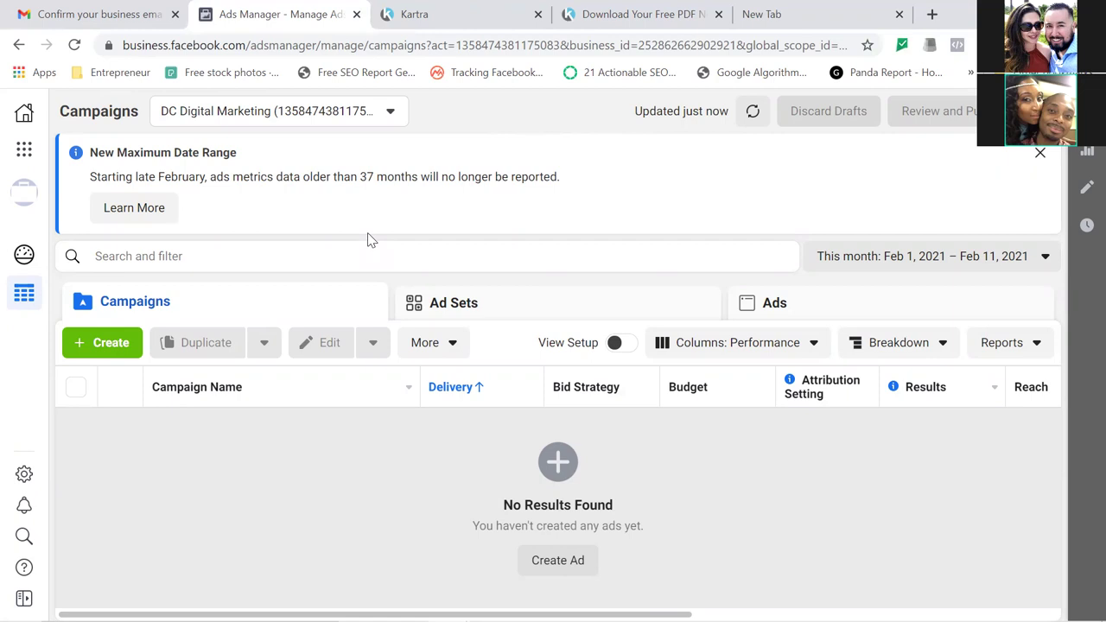
Bookmark the Campaigns page as 'Dashboard' in the ADS Manager folder, correcting the typo.
left_click(868, 46)
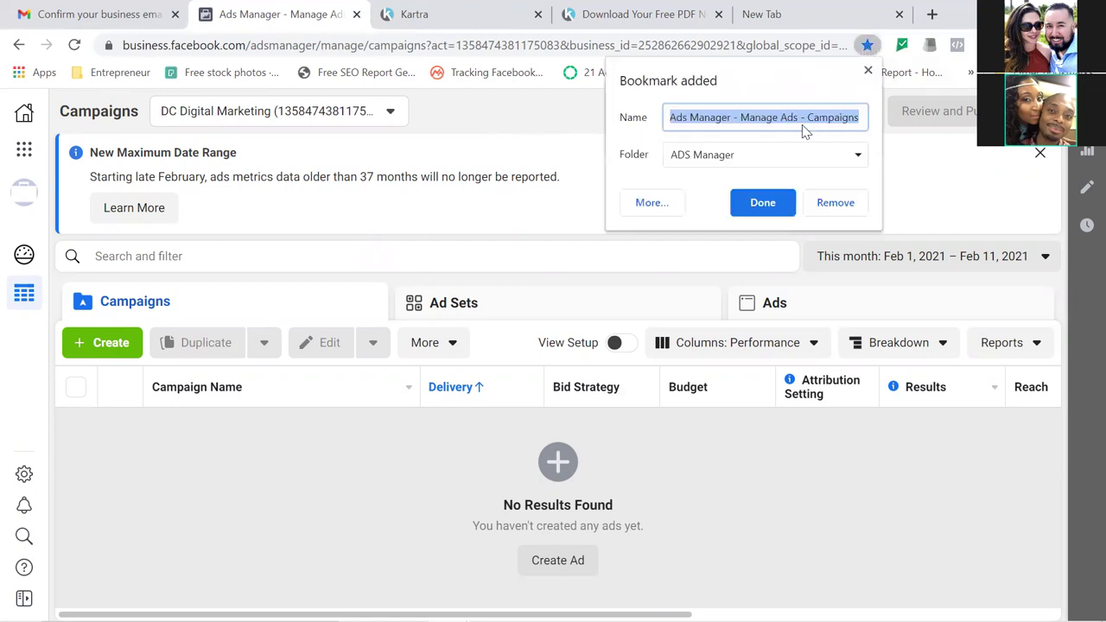
type("Dahs")
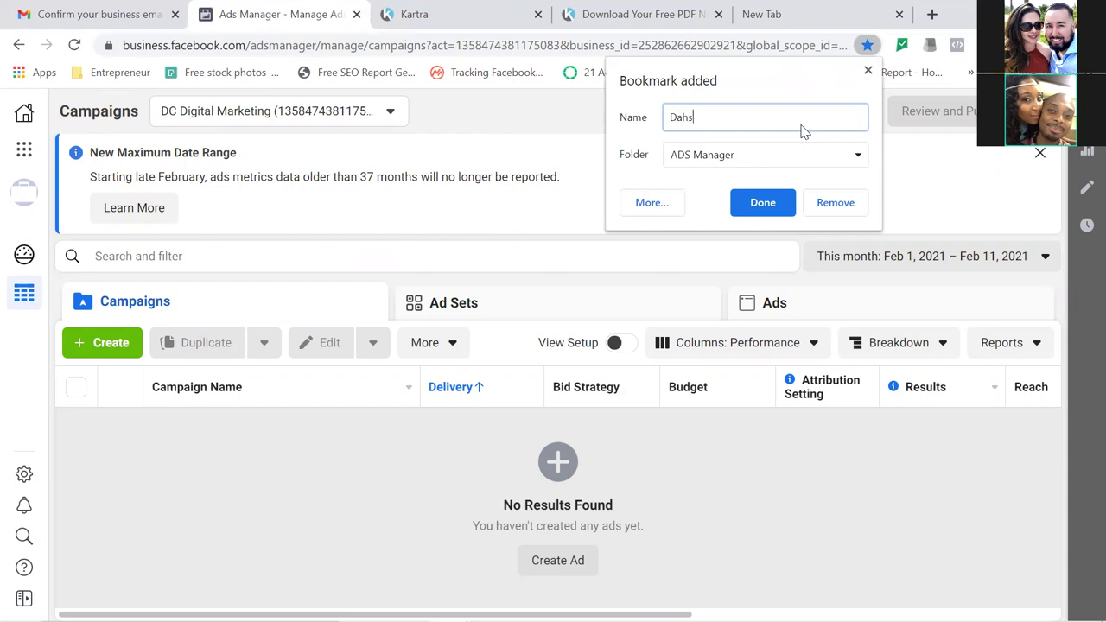
type("board")
key("Left")
key("Left")
key("Left")
key("Left")
key("Left")
key("Left")
key("BackSpace")
key("Right")
type("h")
left_click(760, 207)
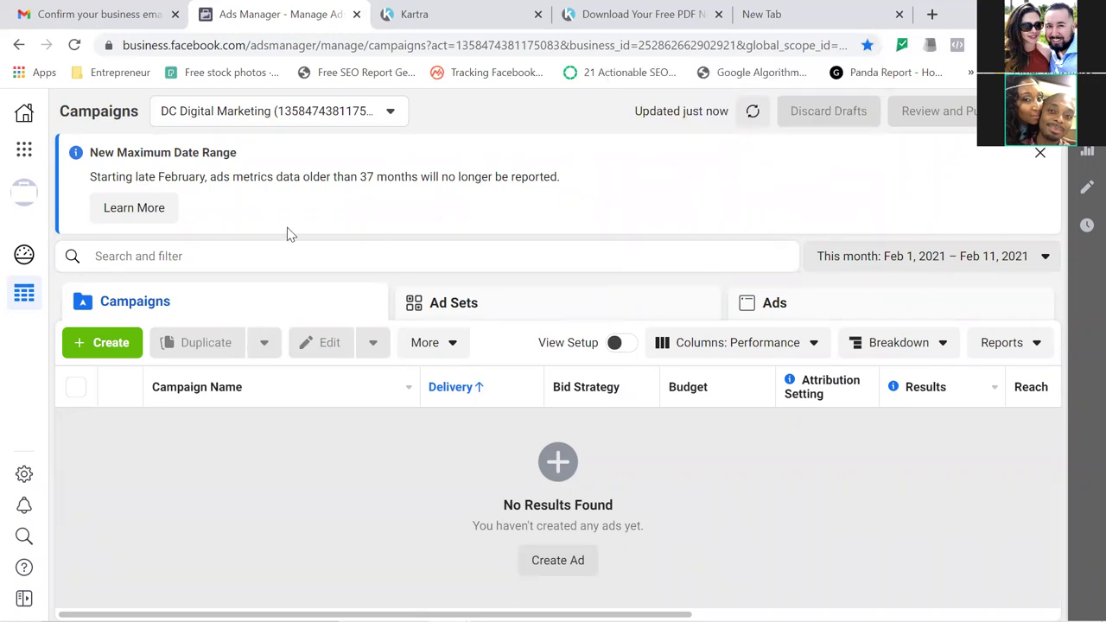
Go through Business Tools > Billing to the account's Payment Settings page.
left_click(23, 154)
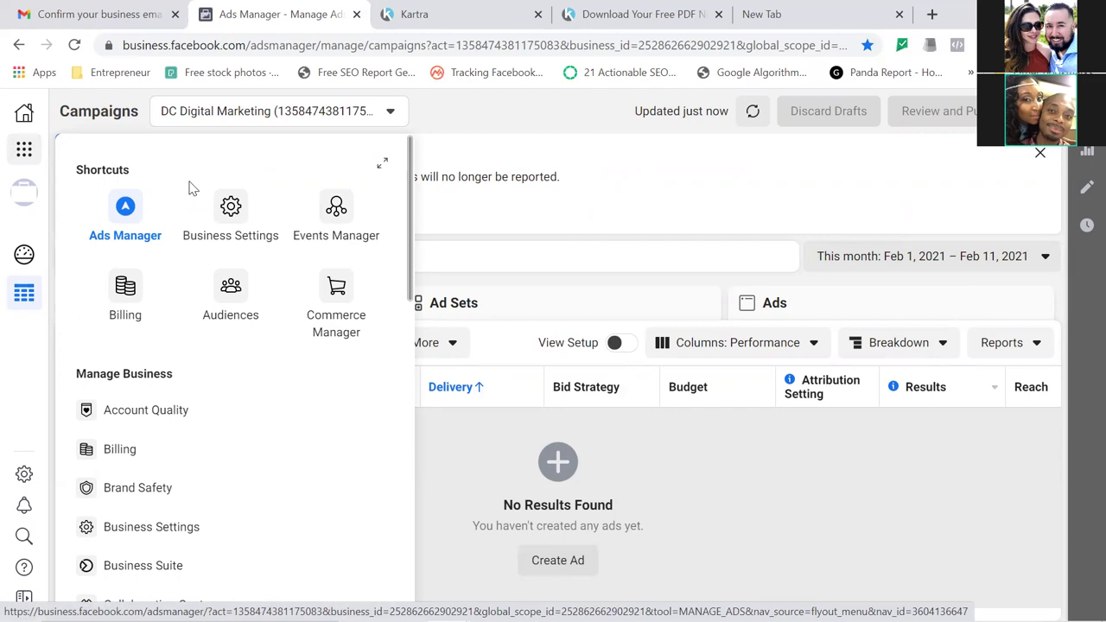
left_click_drag(191, 188, 134, 300)
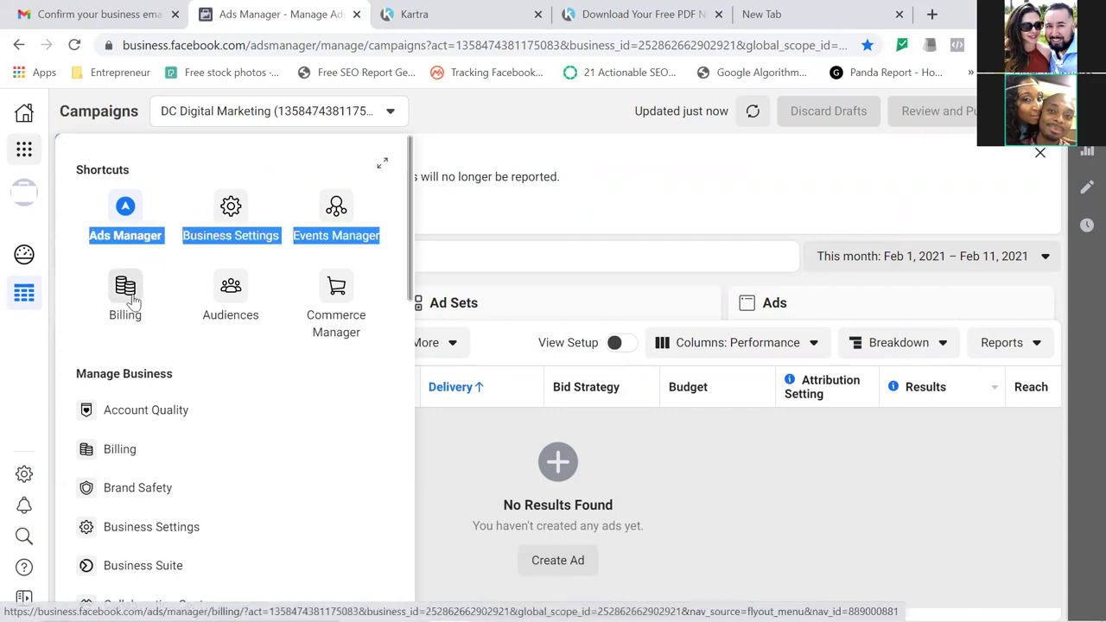
left_click(134, 299)
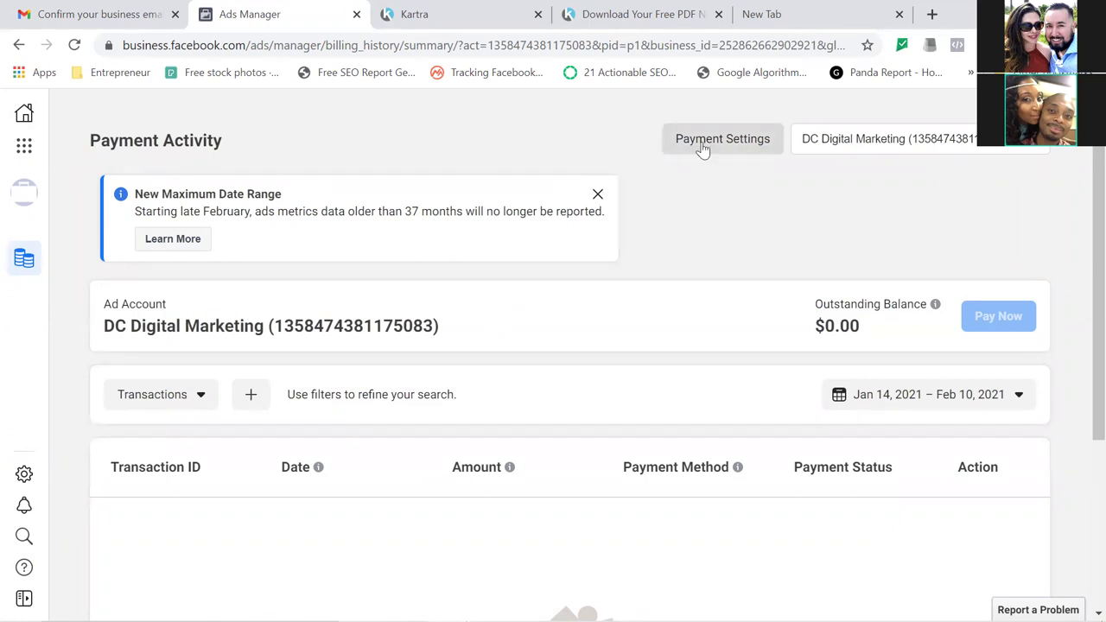
left_click(746, 144)
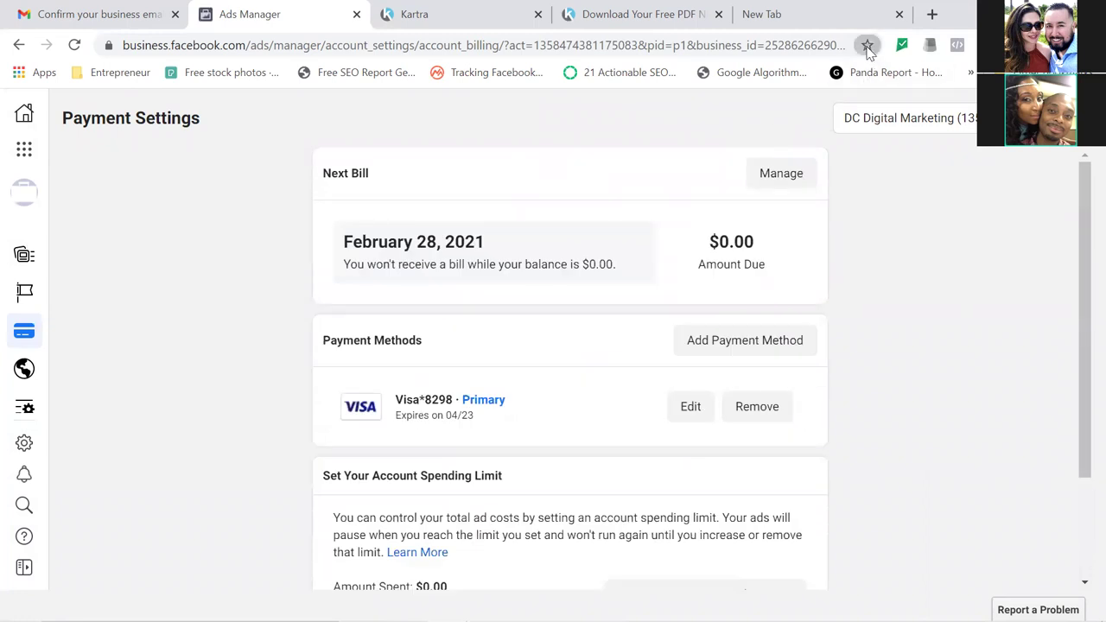
Save the Payment Settings page as a 'Billing' bookmark in the ADS Manager folder.
key("ctrl+d")
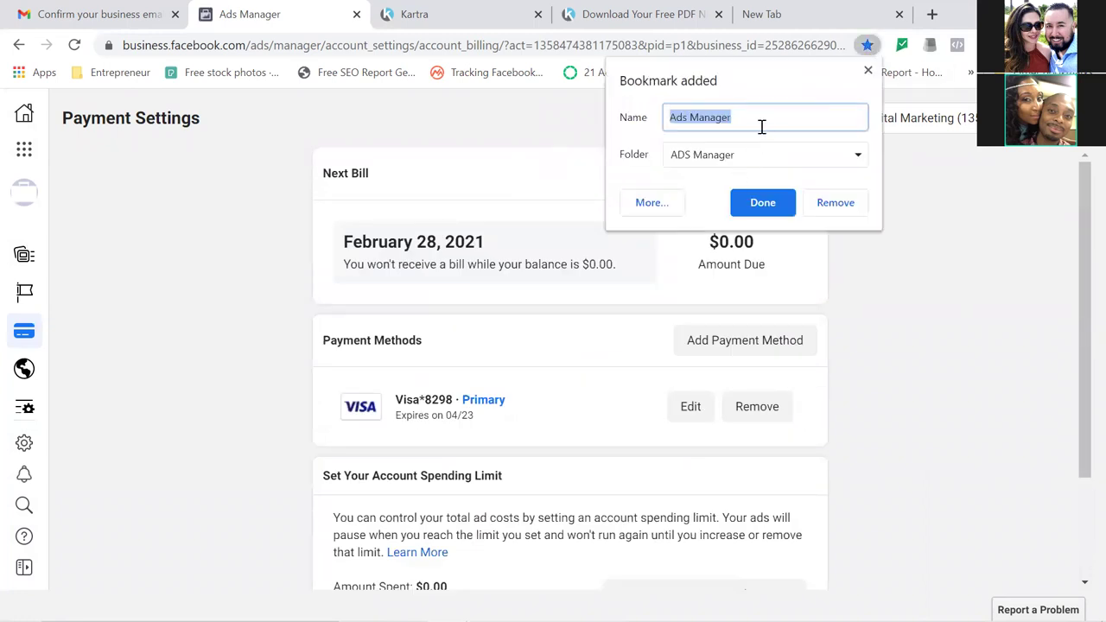
type("Billing")
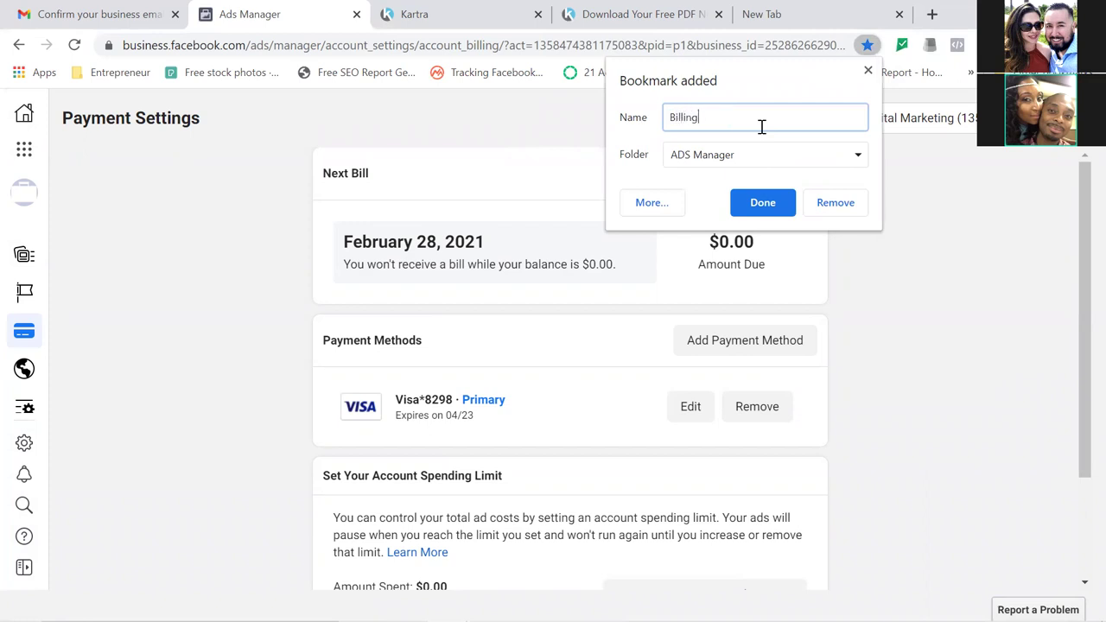
left_click(761, 205)
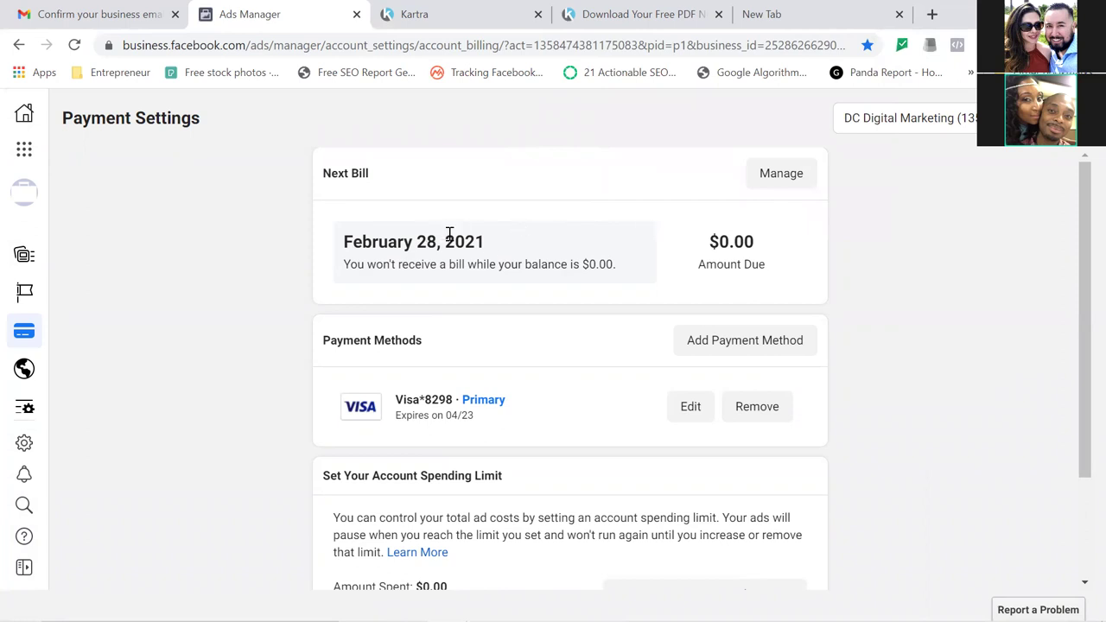
Open Manage in the Next Bill section to view the $2.00 billing threshold.
left_click(778, 179)
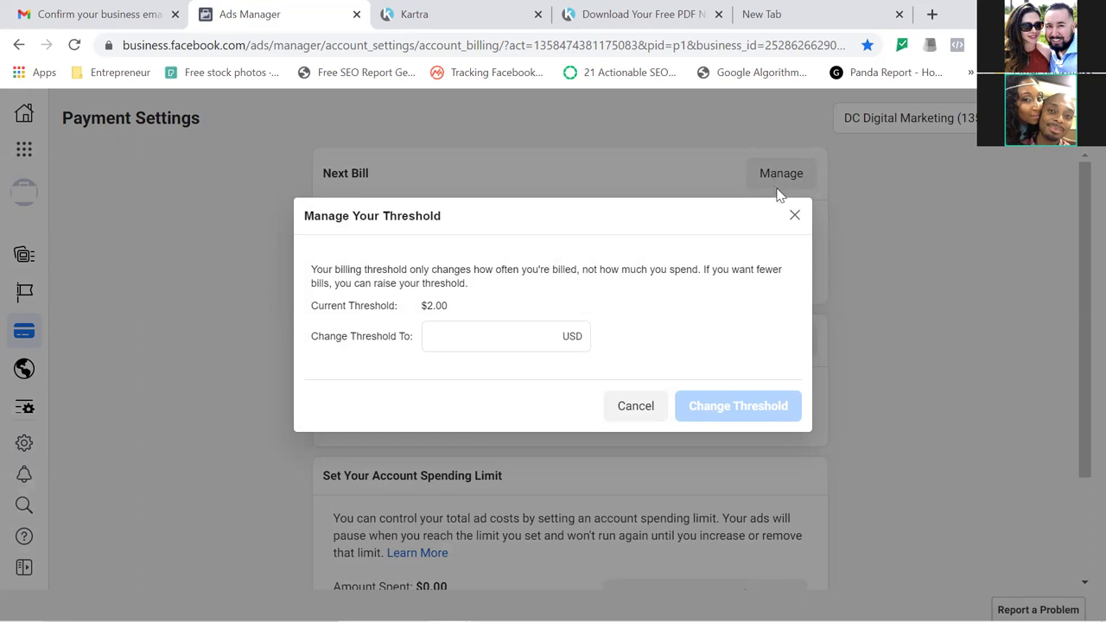
Cancel the Manage Your Threshold dialog, keeping the $2.00 threshold unchanged.
left_click(633, 407)
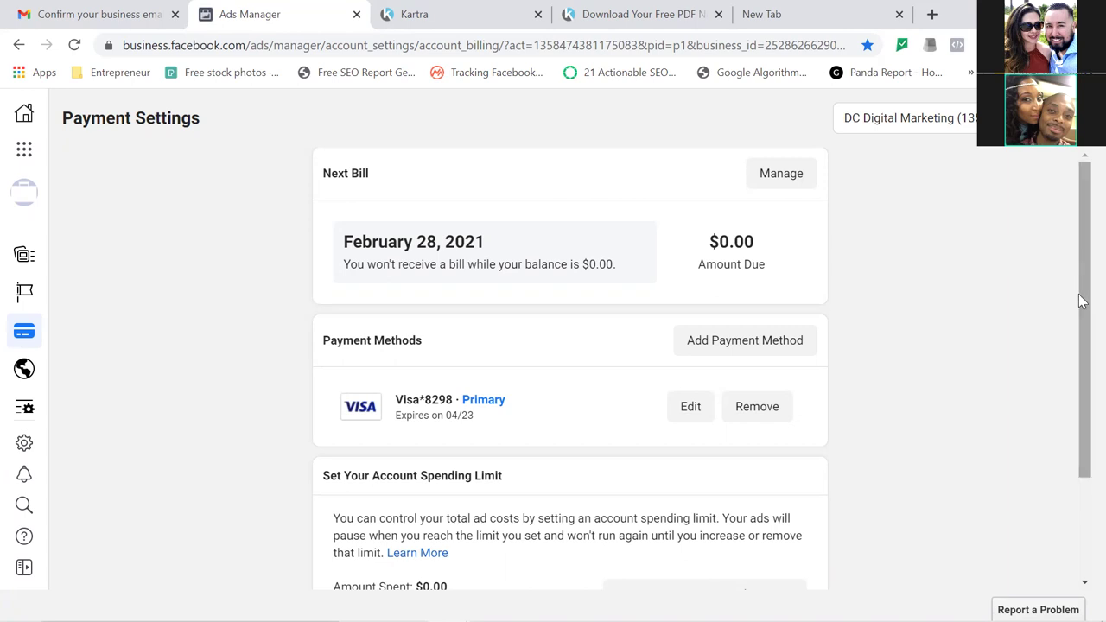
left_click_drag(1082, 351, 1081, 469)
left_click(710, 457)
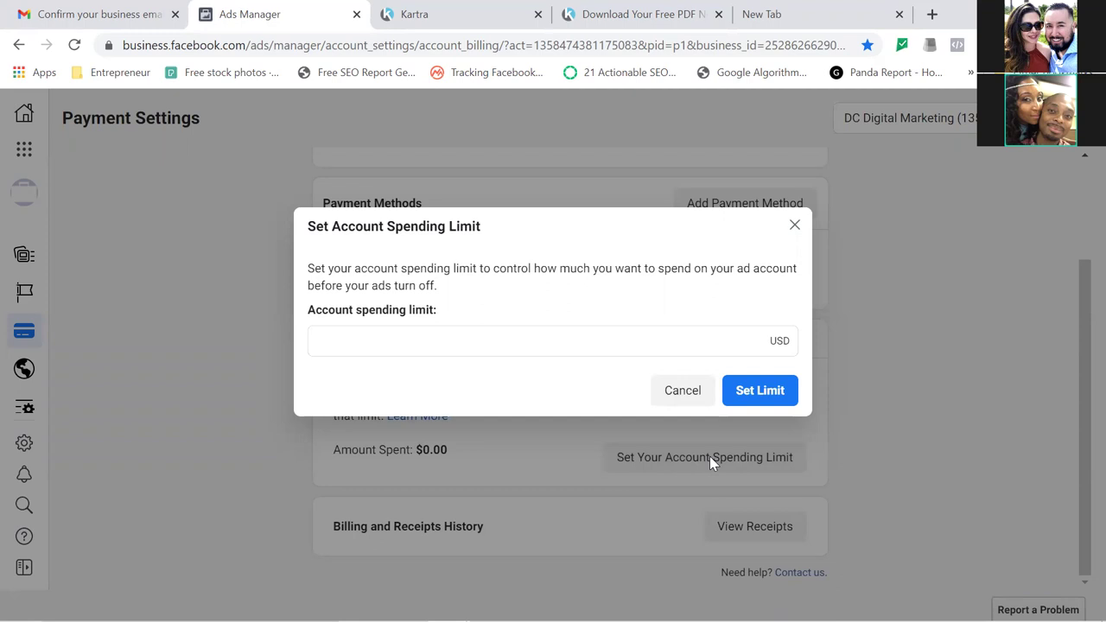
left_click(680, 399)
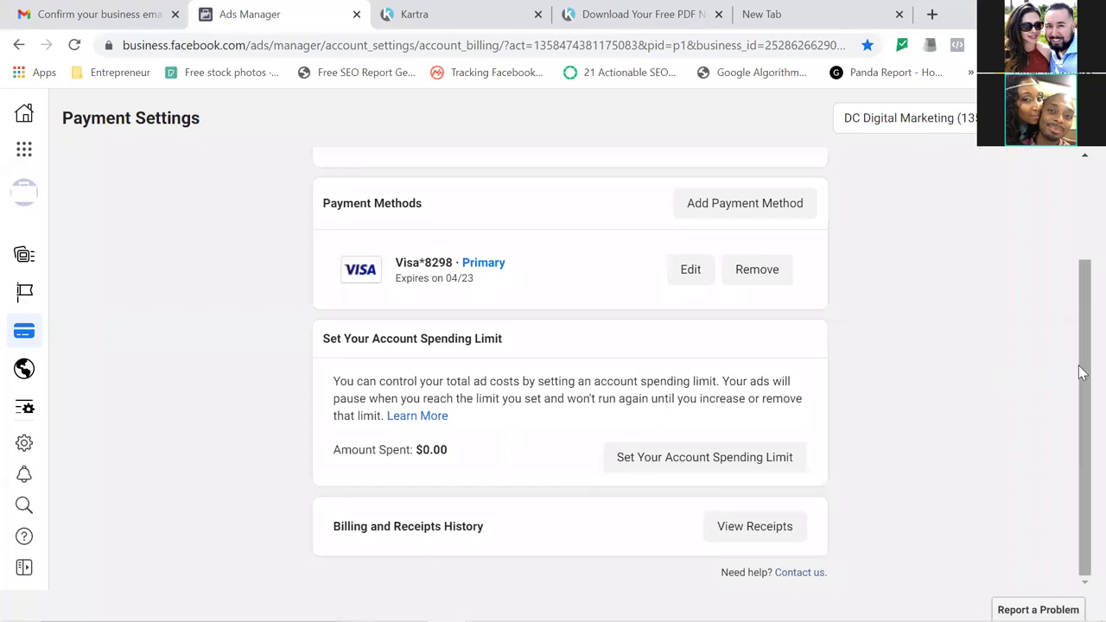
left_click_drag(1078, 366, 1077, 331)
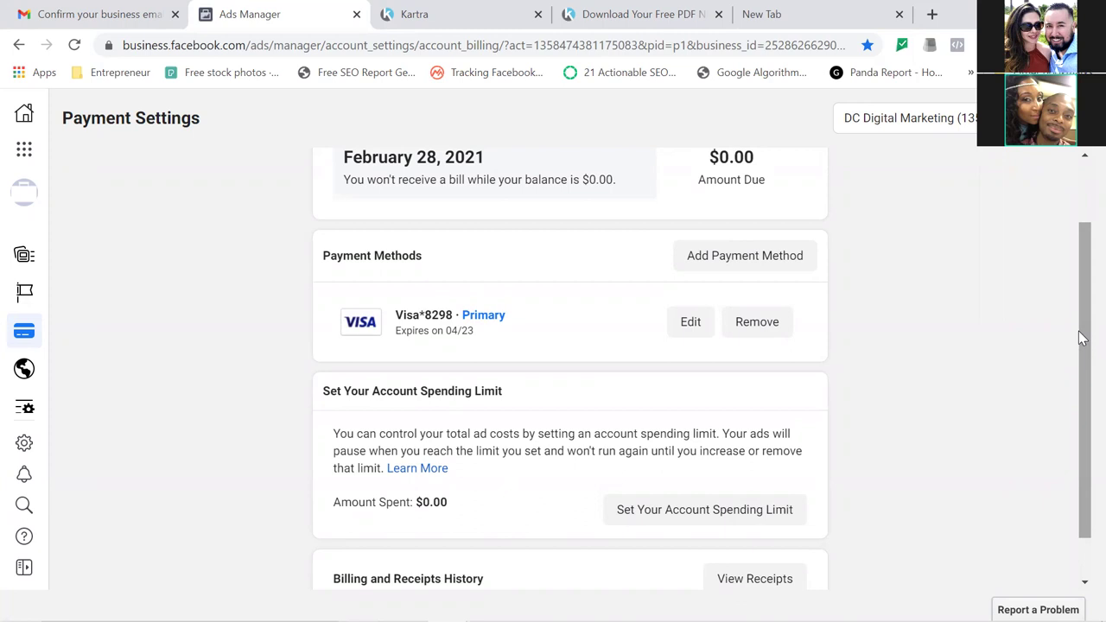
left_click(24, 150)
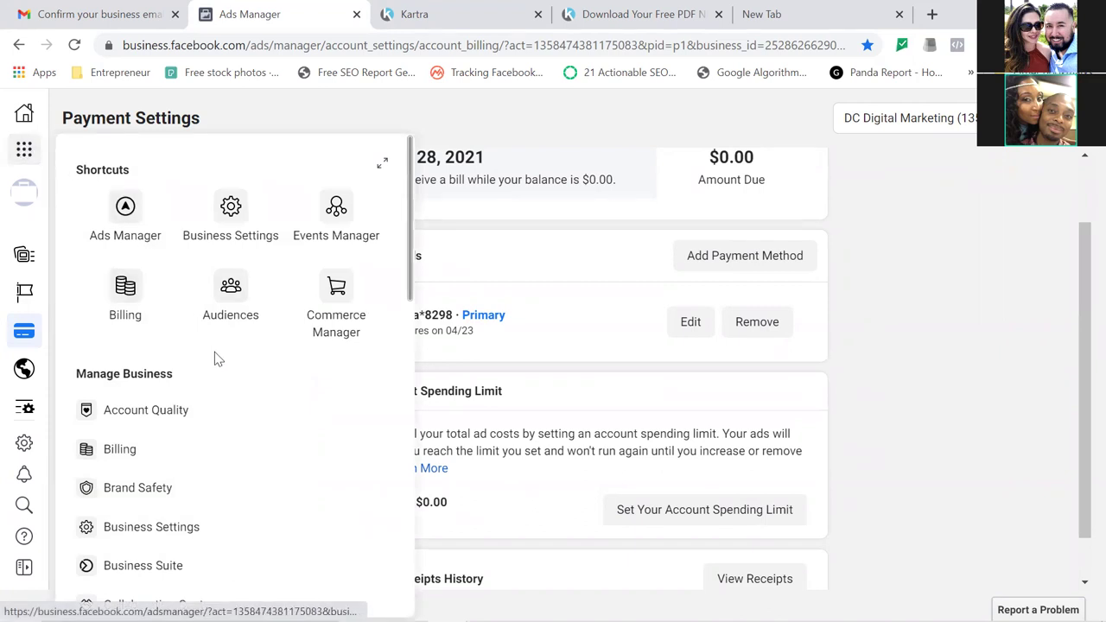
left_click(231, 298)
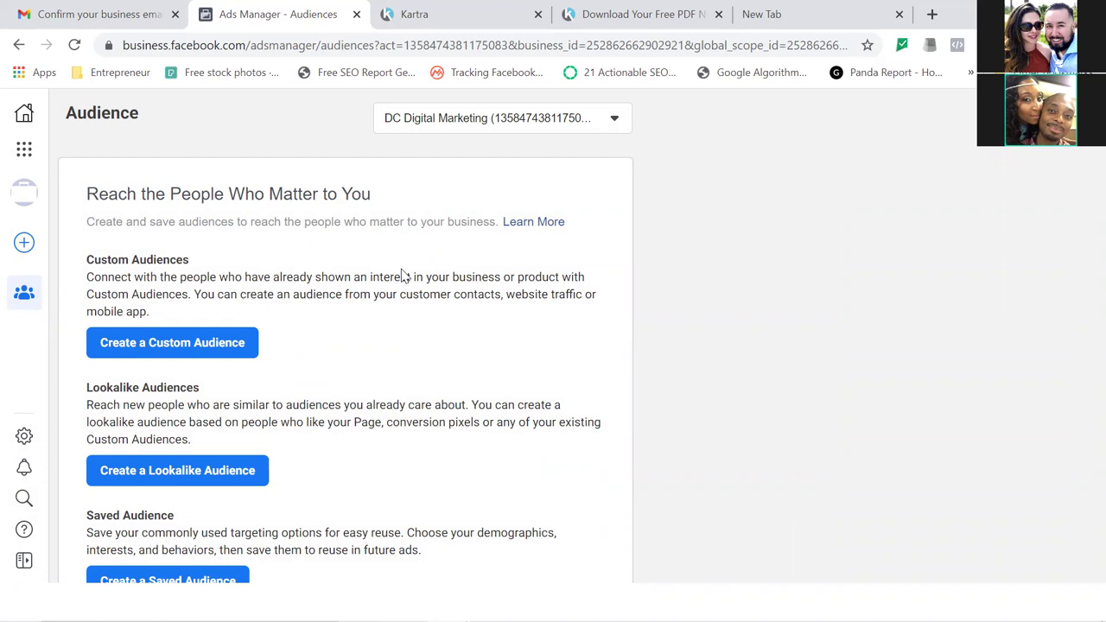
left_click(203, 354)
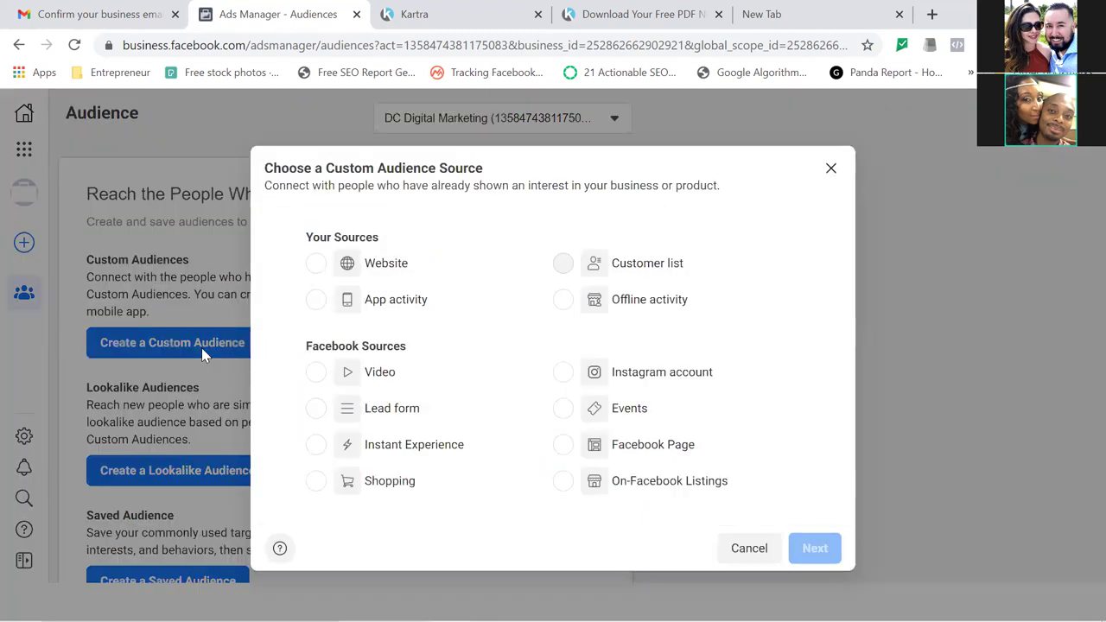
left_click(316, 264)
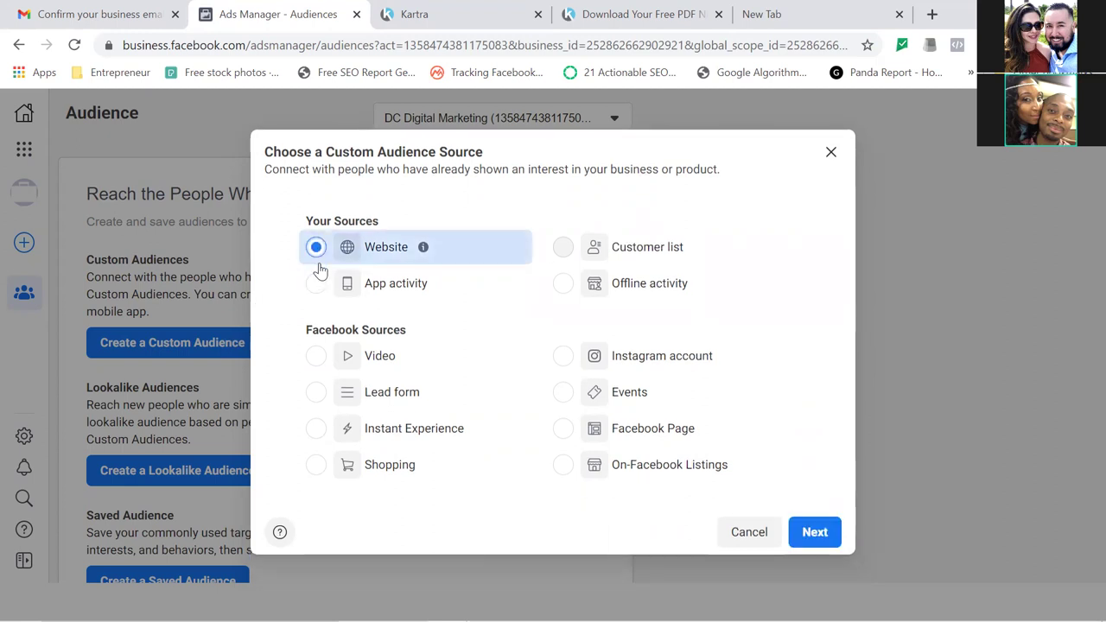
left_click(811, 533)
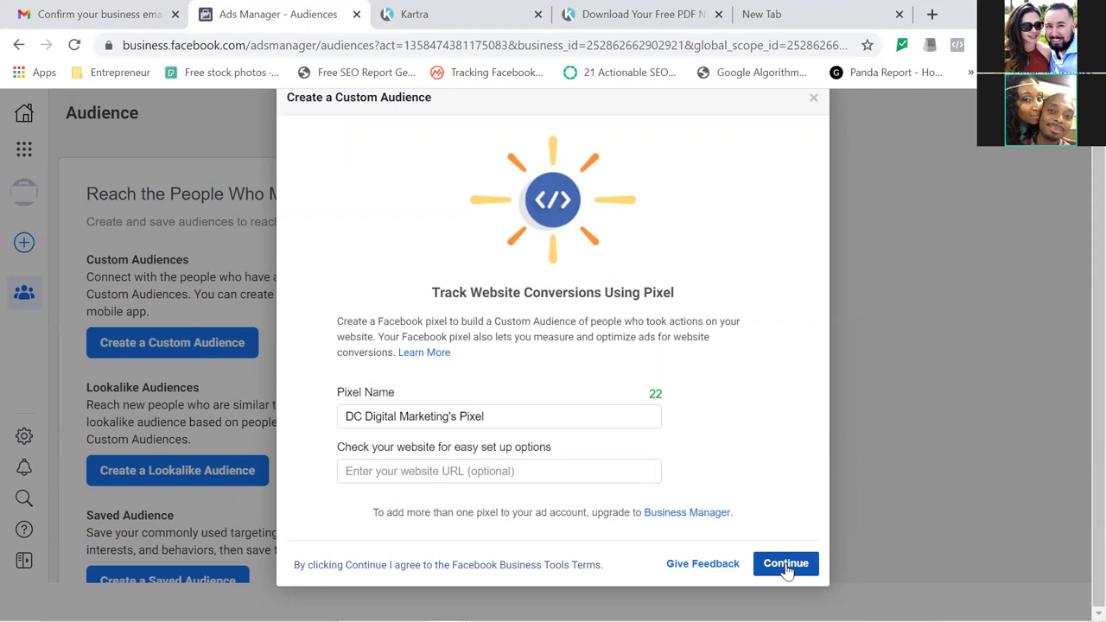
left_click(786, 568)
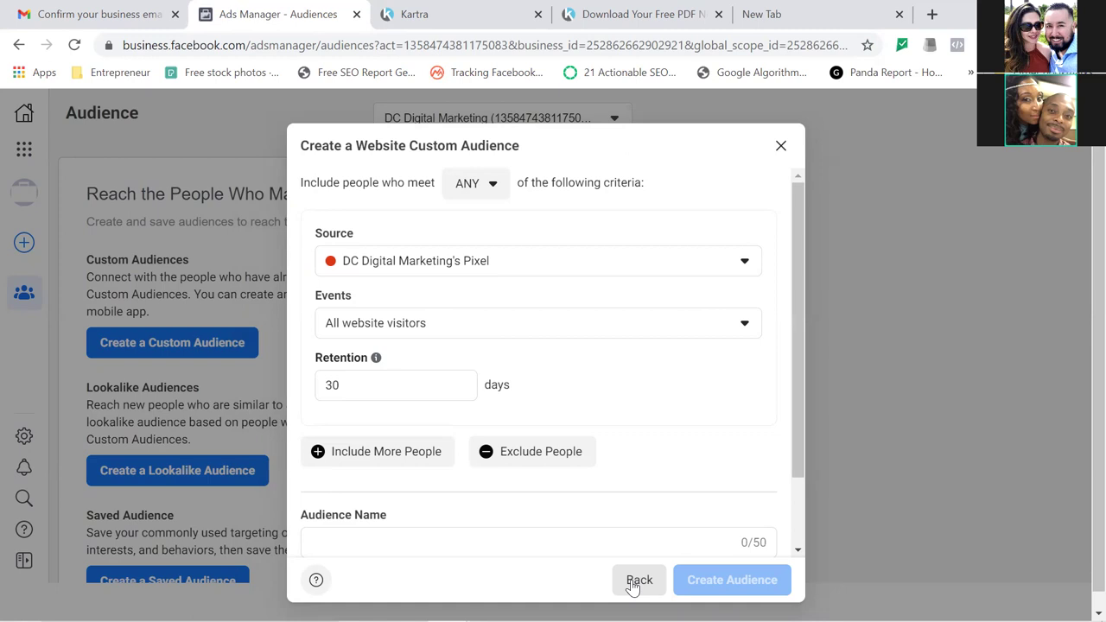
left_click(782, 158)
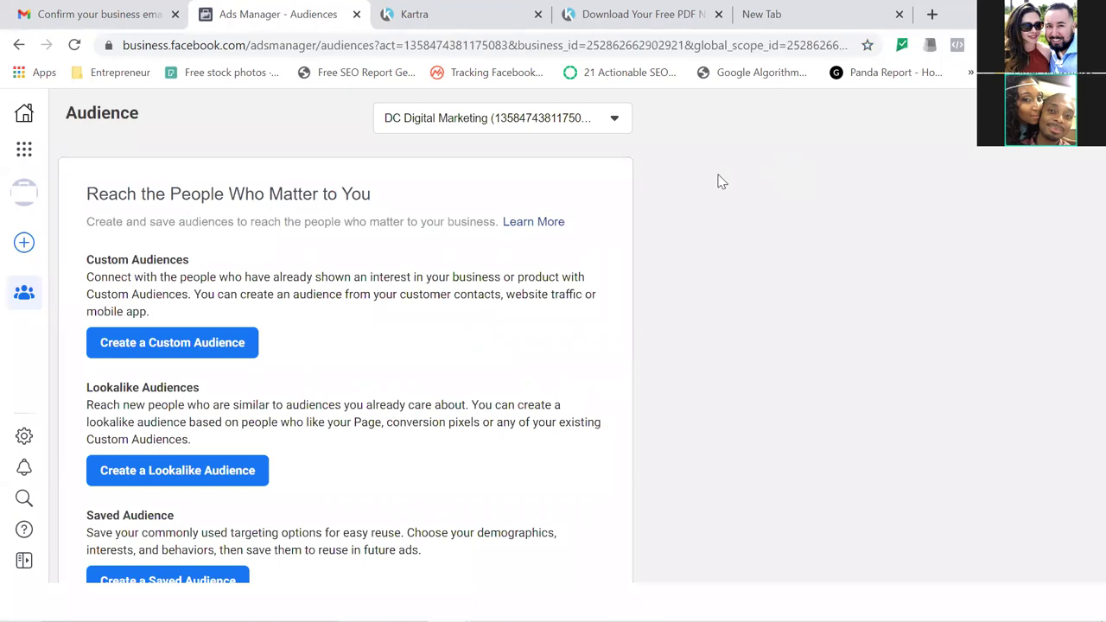
Bookmark the Audience page as 'Custom Audiences' in the ADS Manager folder.
left_click(867, 46)
key("BackSpace")
type("Custo")
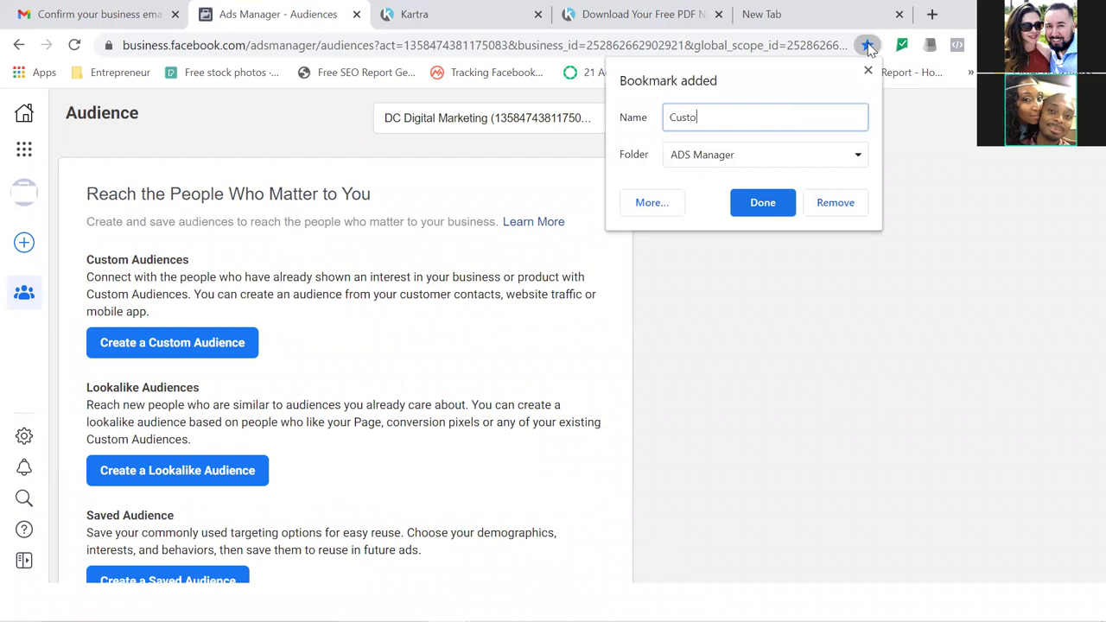
type("m Audiences")
left_click(757, 208)
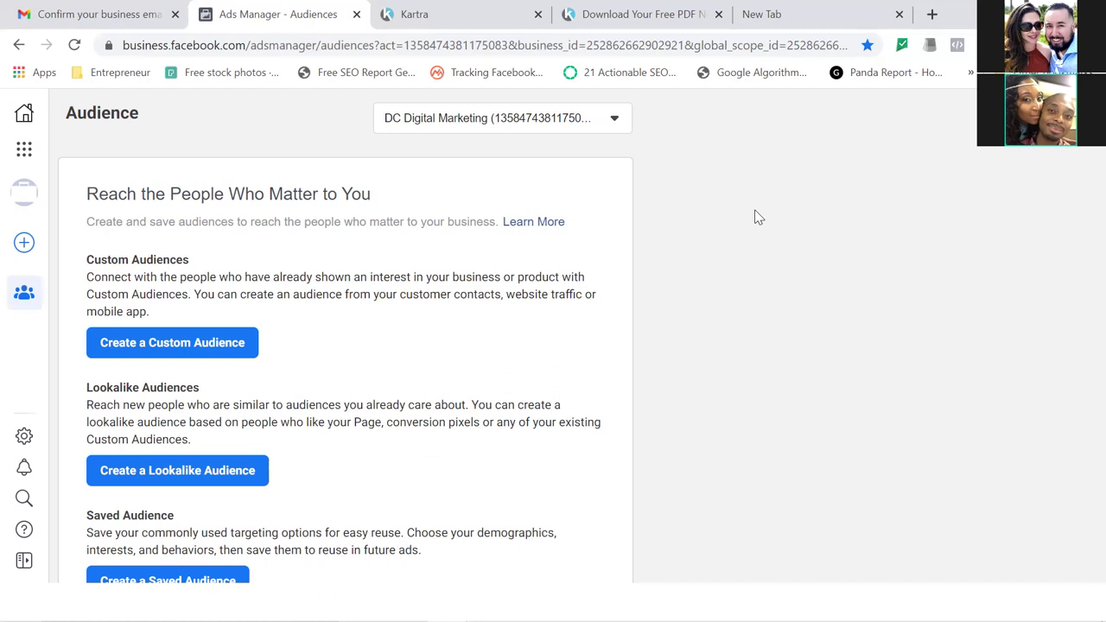
Open Events Manager from Business Tools, dismiss its welcome message, and return to the Kartra tab.
left_click(23, 152)
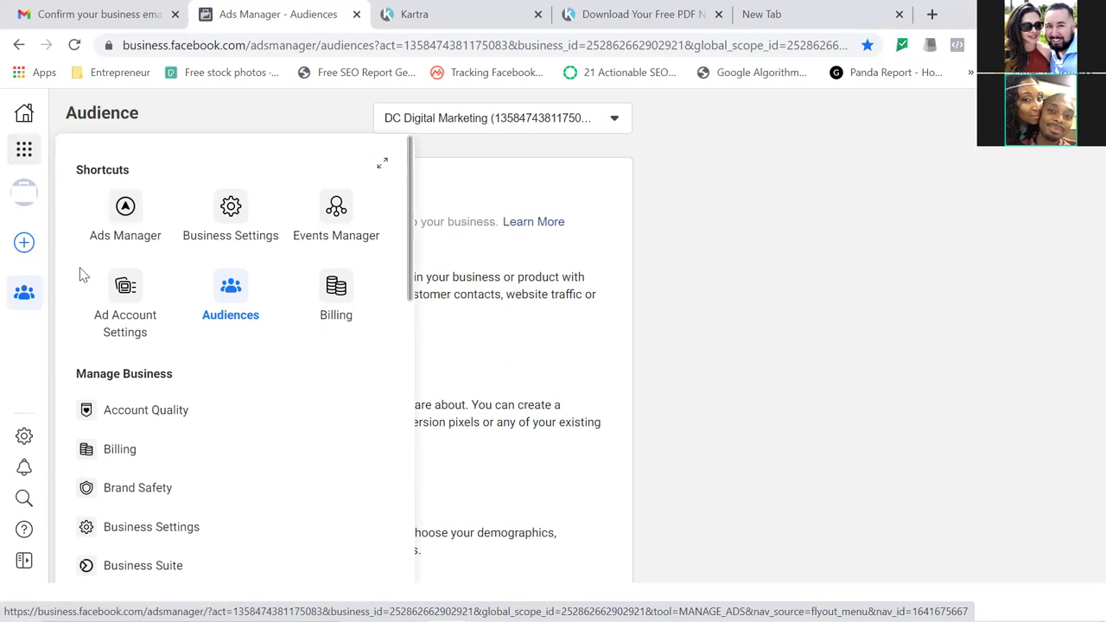
left_click(336, 211)
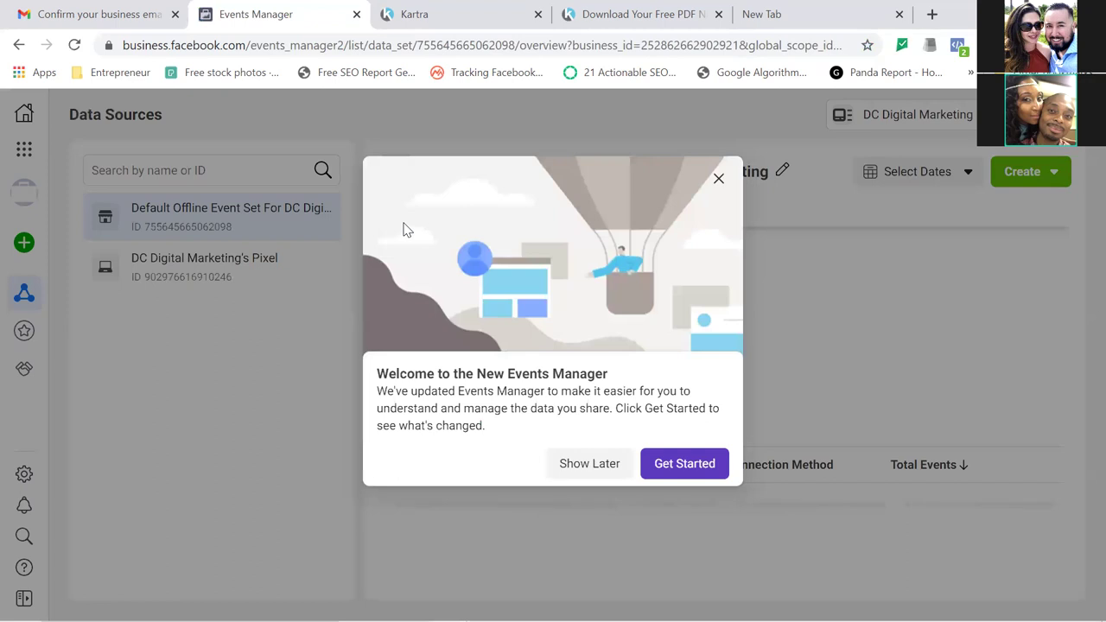
left_click(719, 177)
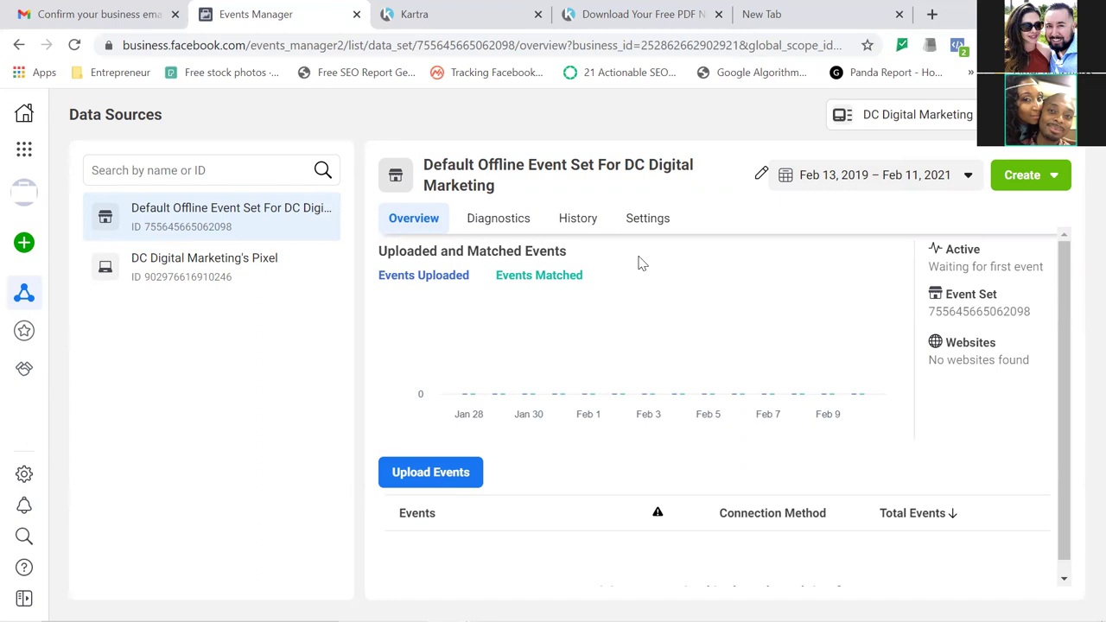
left_click(418, 19)
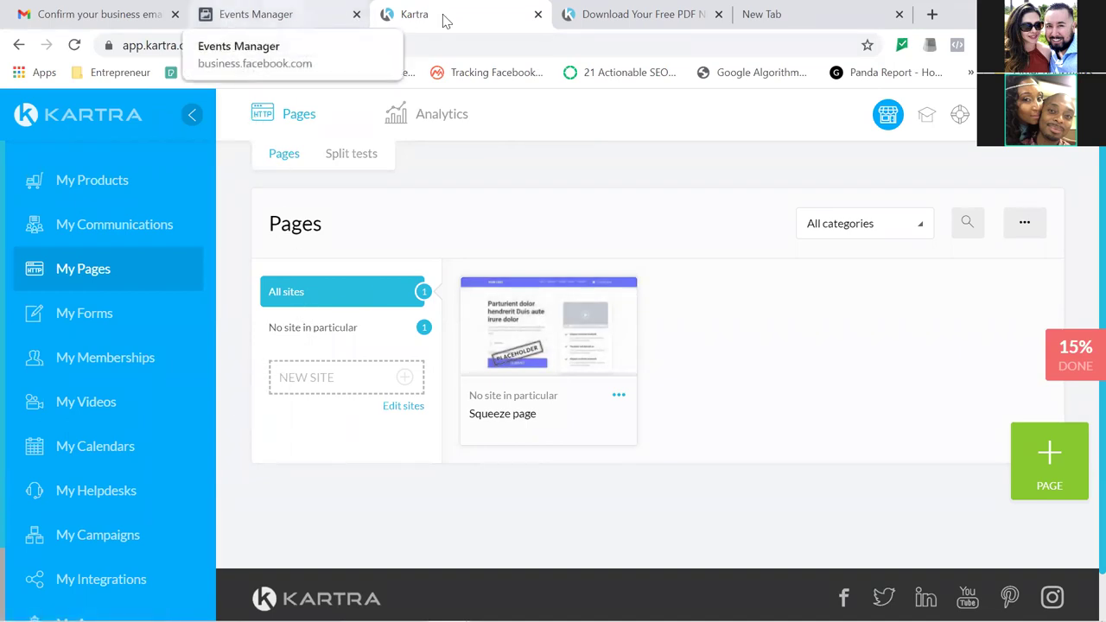
Confirm Pixel Helper finds a pixel on the live squeeze page, copy its ID, and return to Events Manager.
left_click(608, 16)
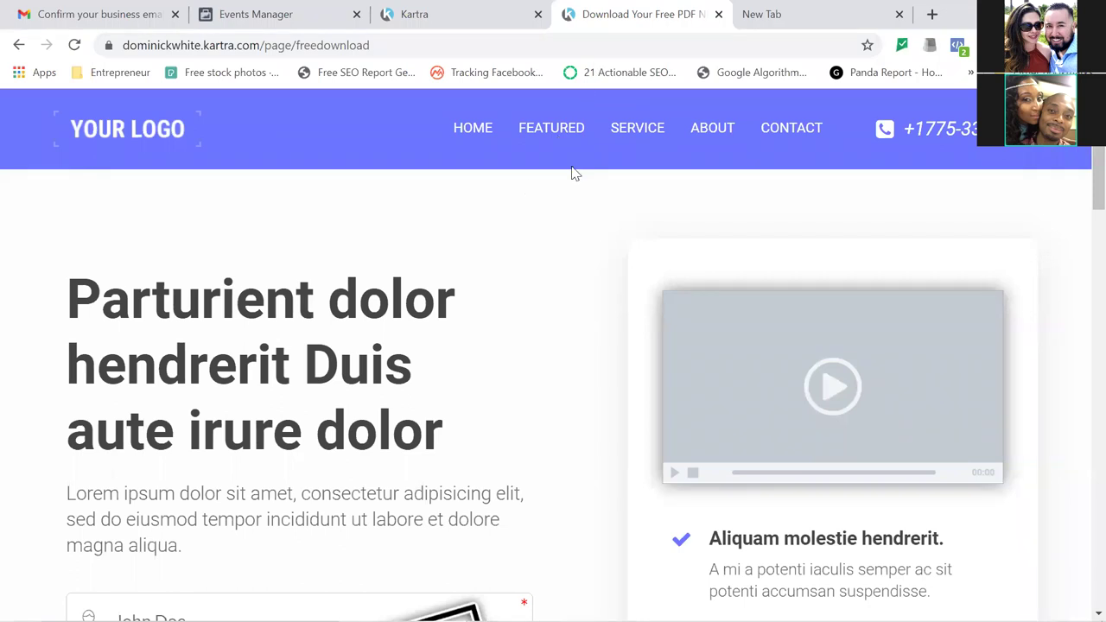
left_click(959, 47)
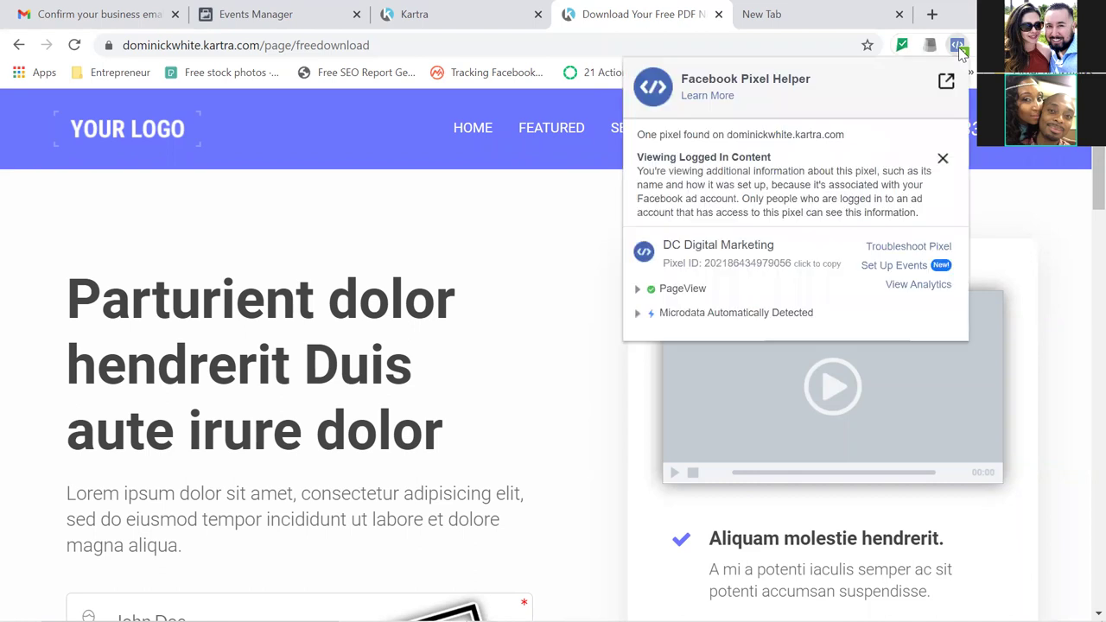
left_click(800, 271)
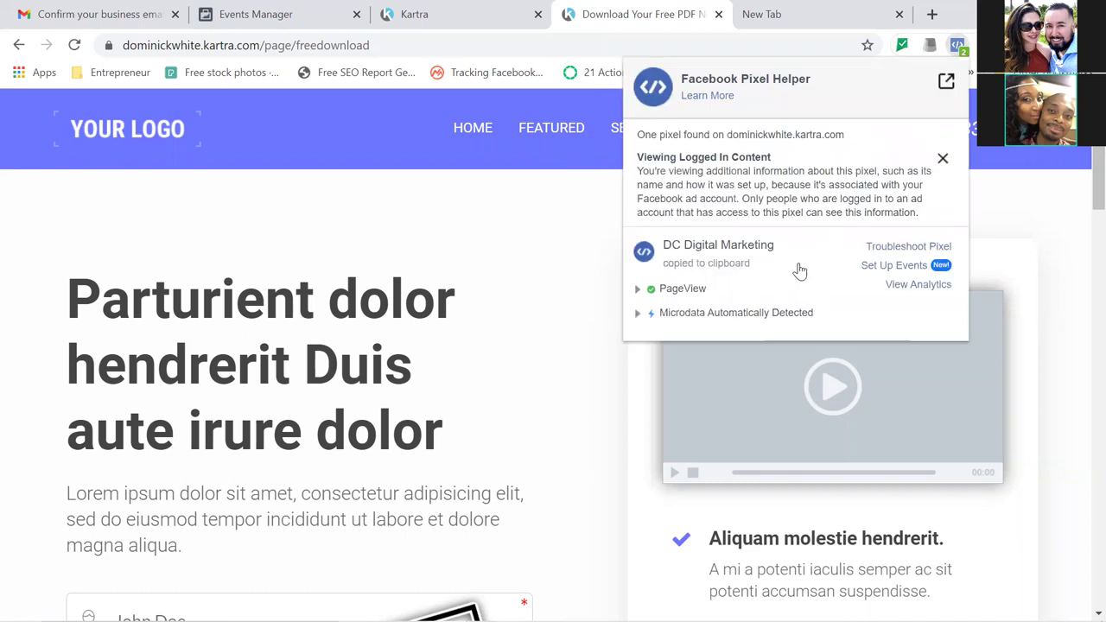
left_click(288, 15)
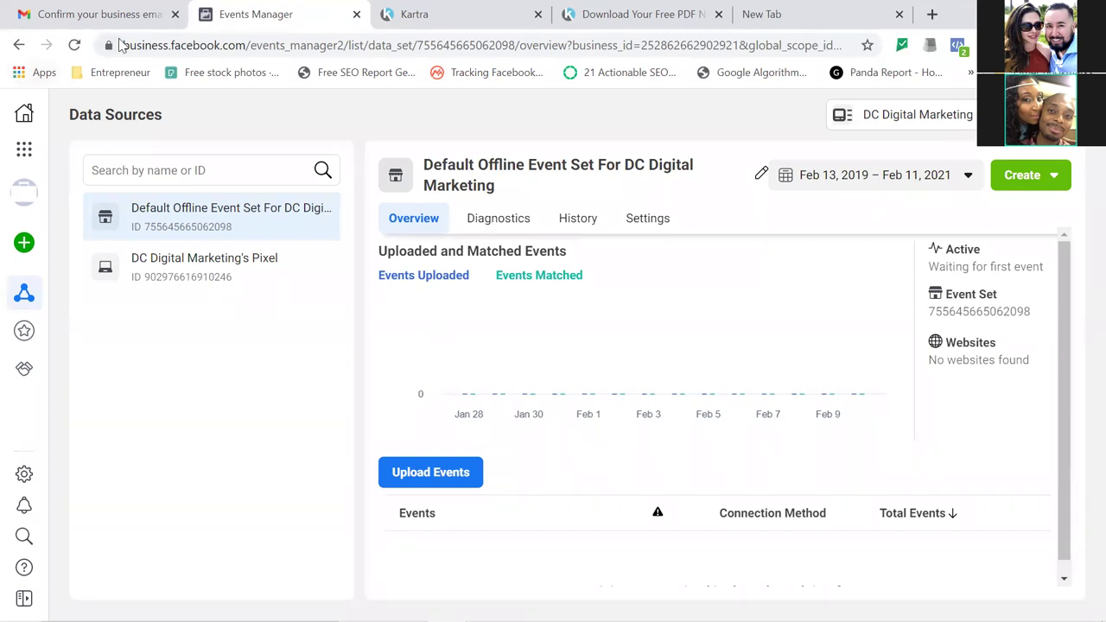
Reload Events Manager, open the website pixel's overview, and resume its pixel setup.
left_click(75, 46)
left_click(159, 275)
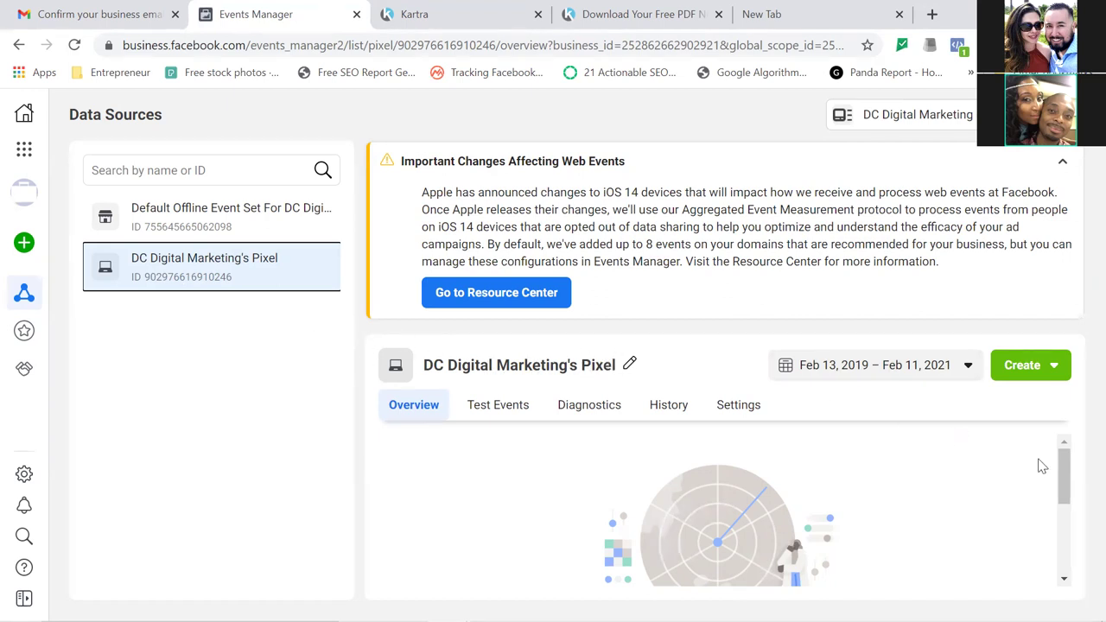
left_click_drag(1063, 489, 1064, 554)
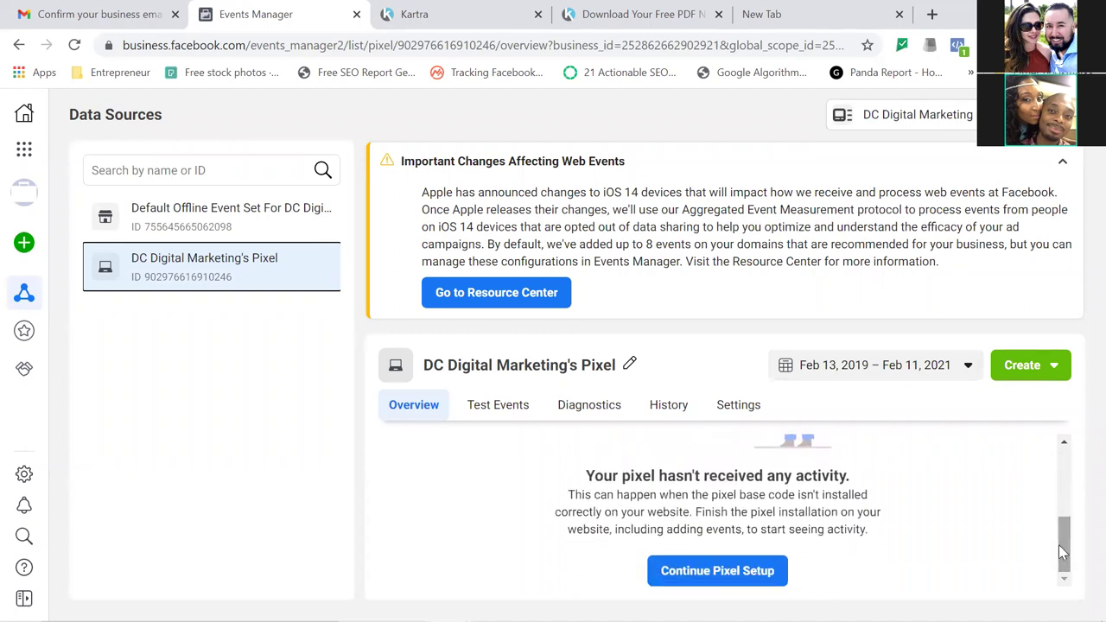
left_click(755, 577)
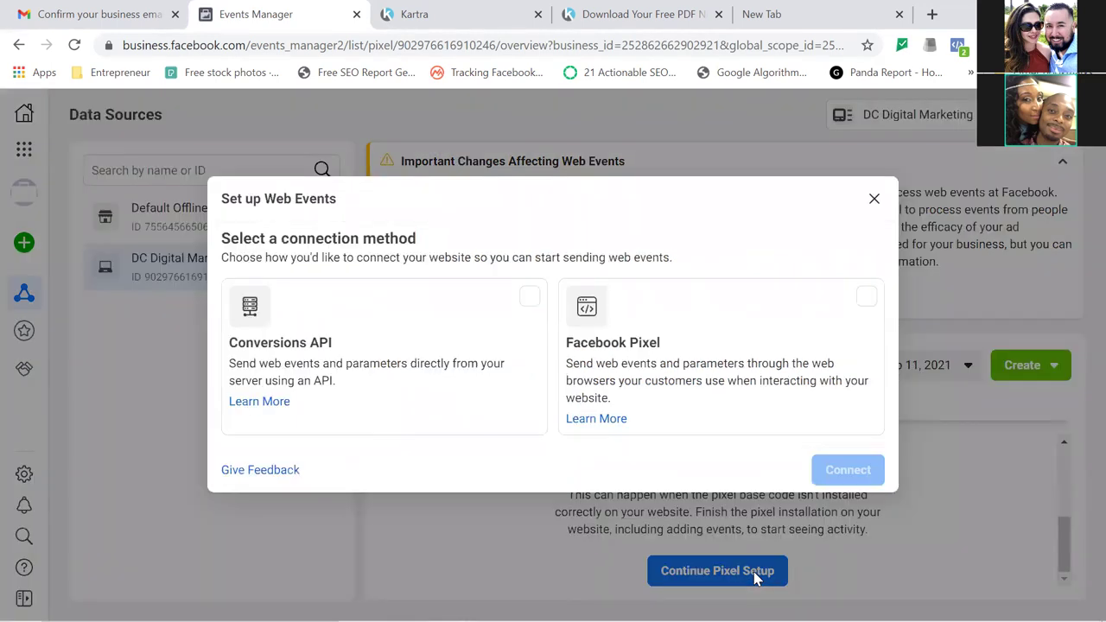
Choose Facebook Pixel with manual code installation, enable Automatic Advanced Matching, and close the setup.
left_click(855, 306)
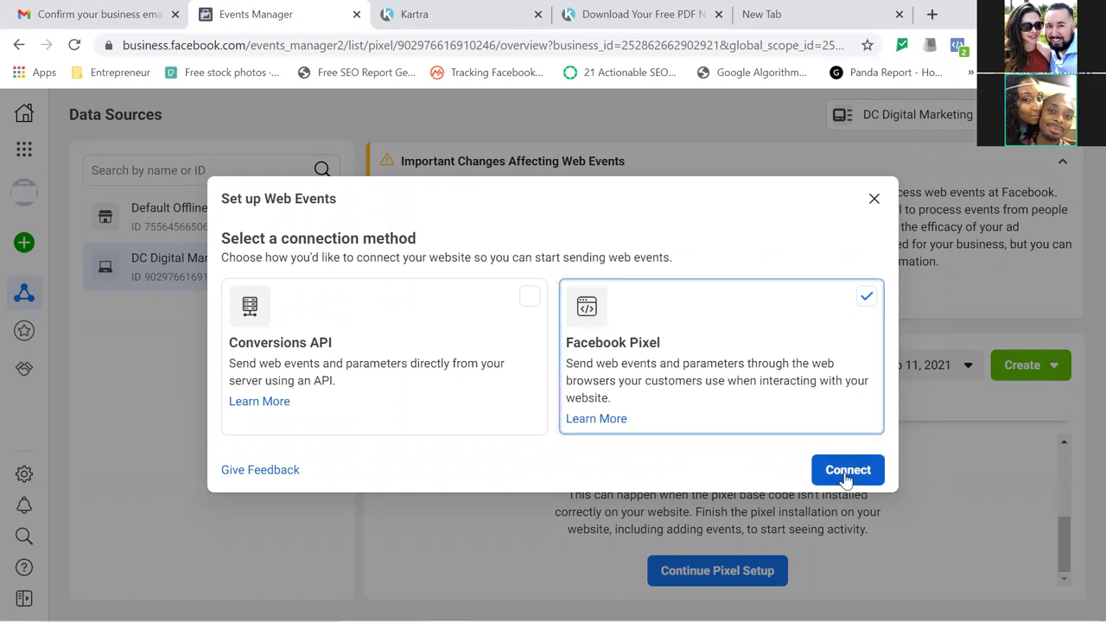
left_click(846, 475)
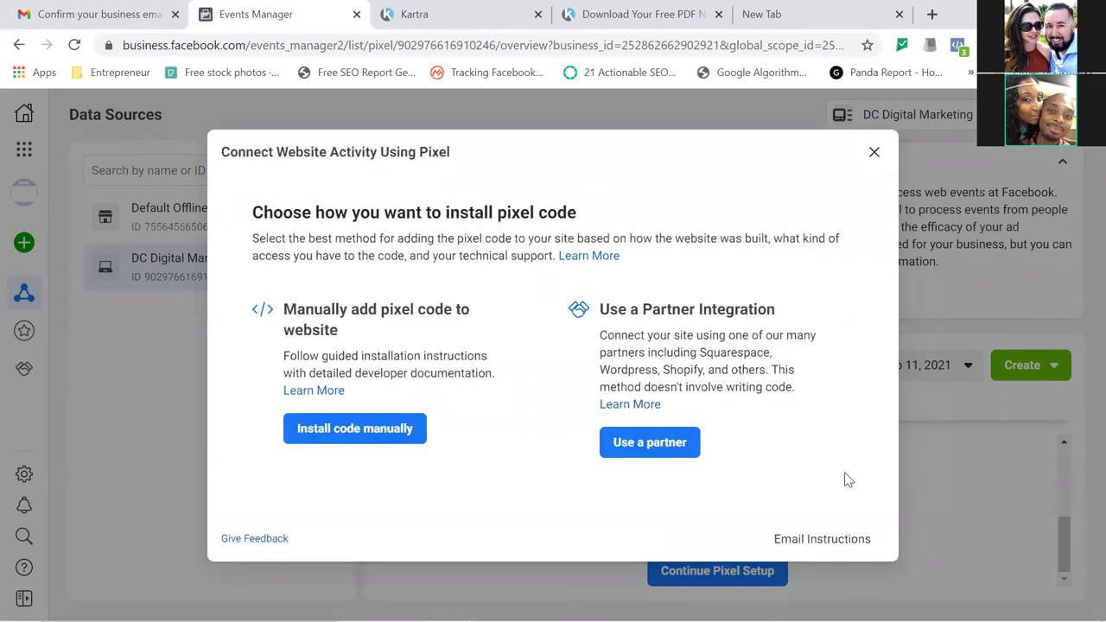
left_click(359, 431)
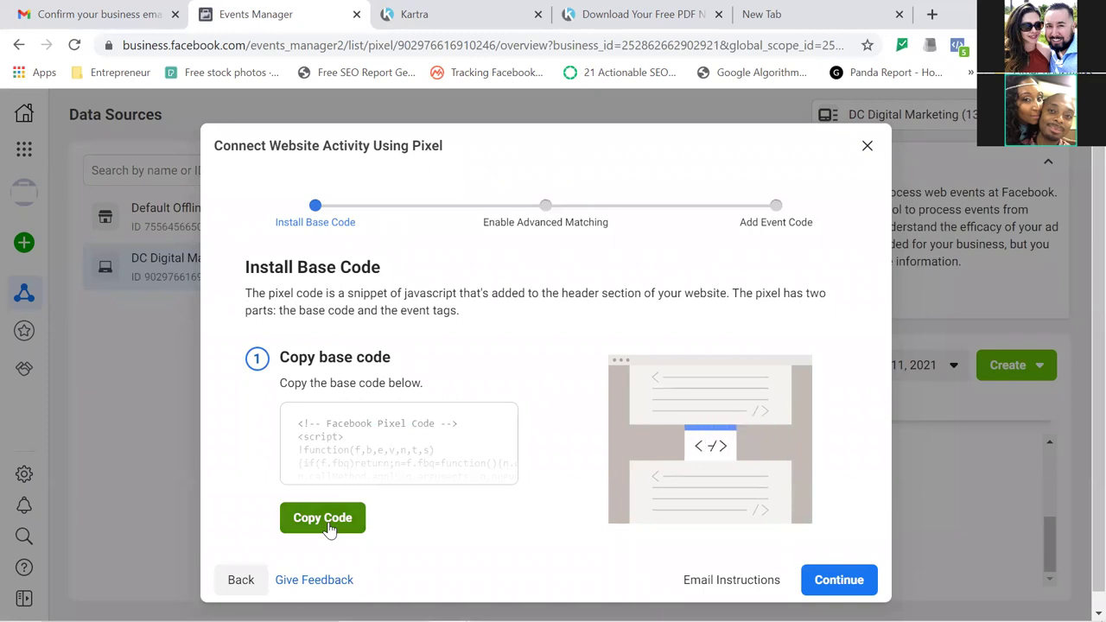
left_click(842, 580)
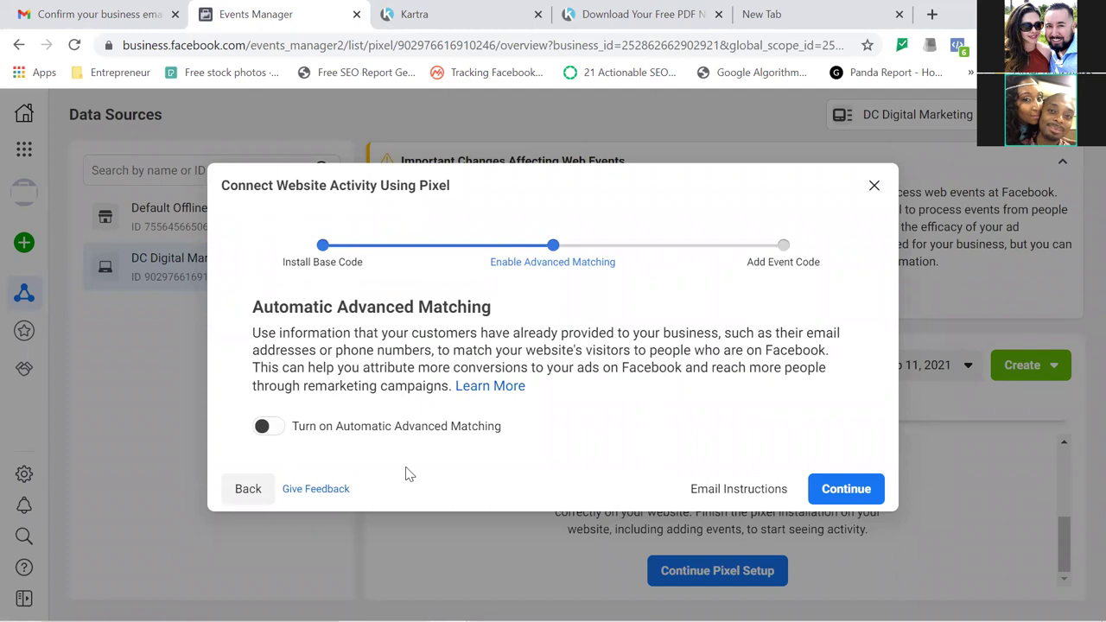
left_click(268, 425)
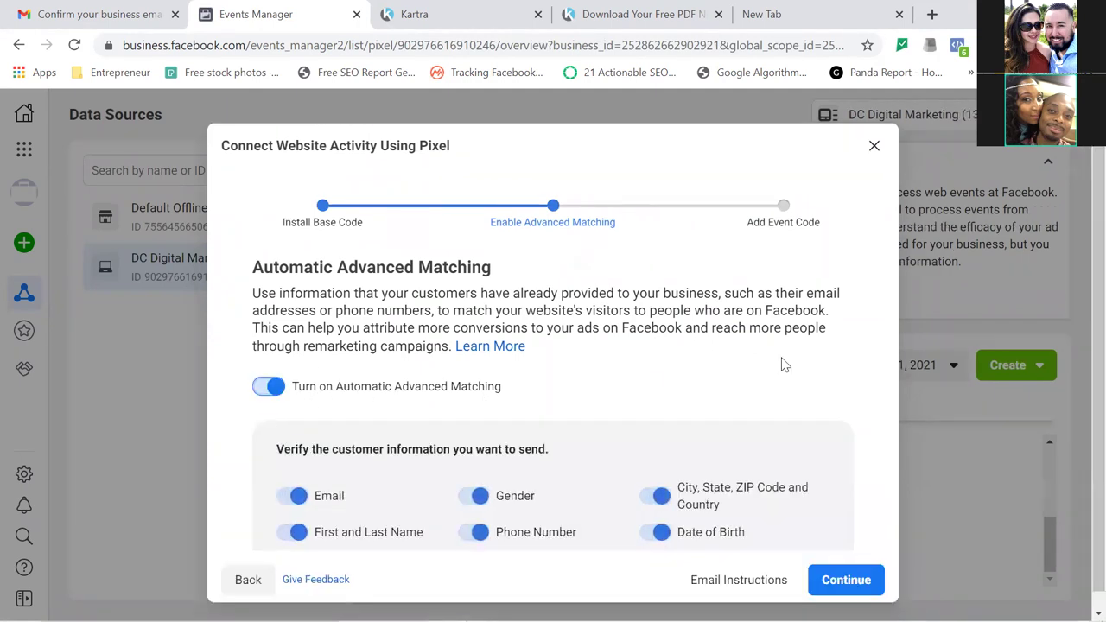
left_click(851, 585)
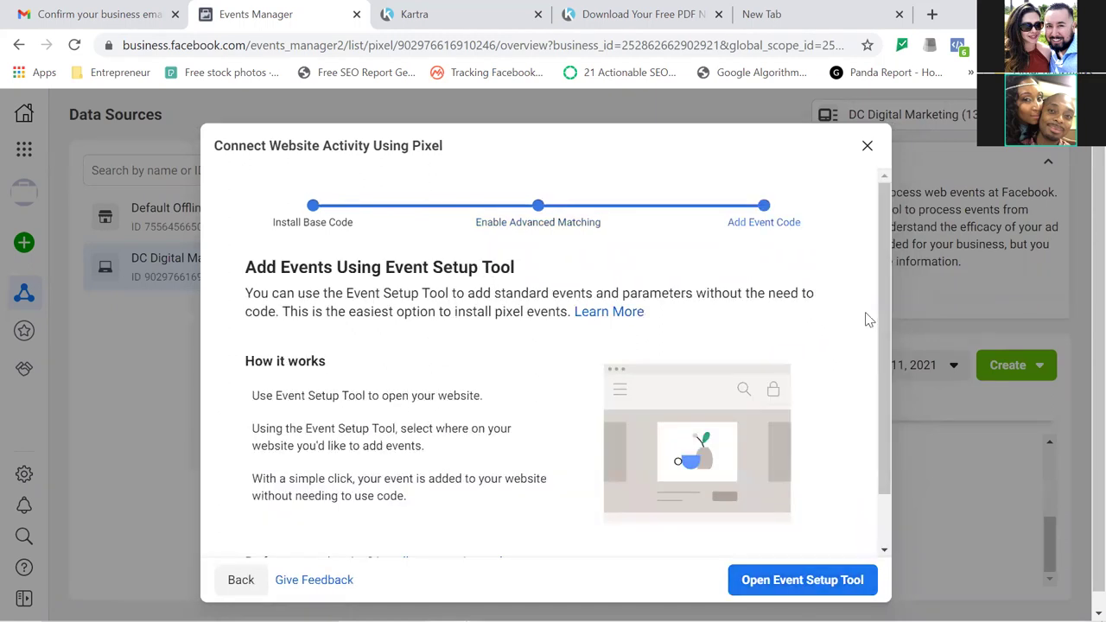
left_click(867, 148)
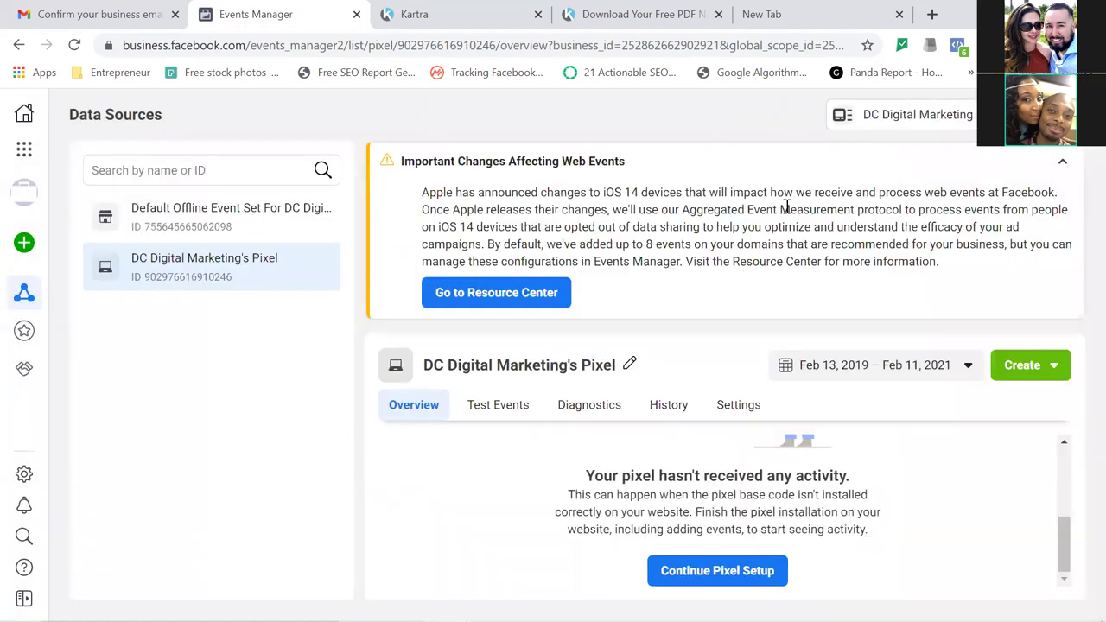
left_click(464, 10)
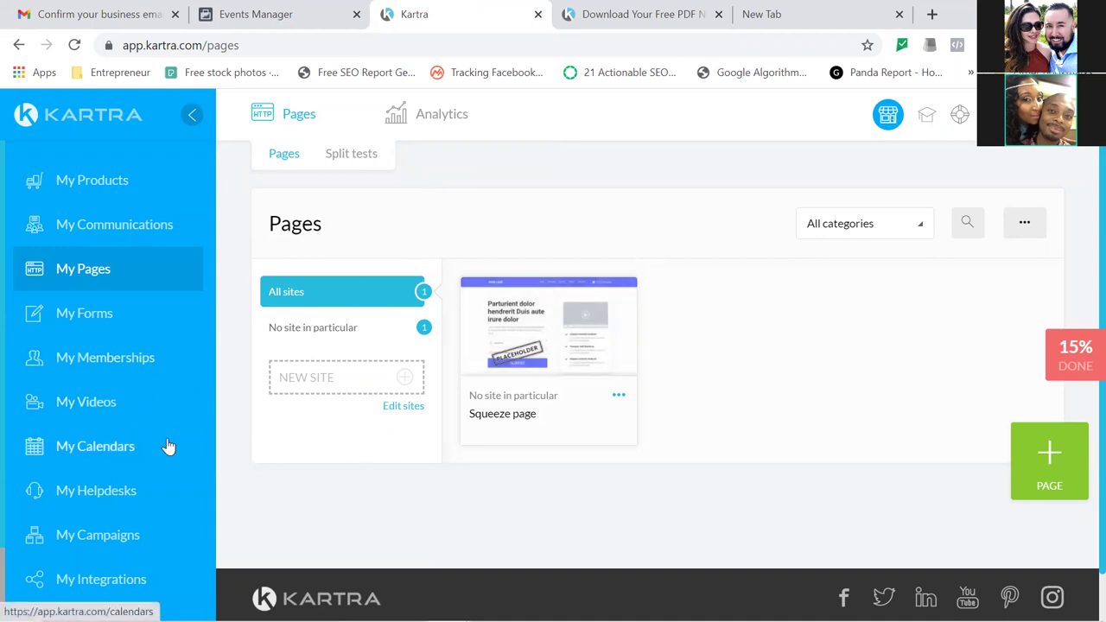
Open the Squeeze page card's Edit option to load it in the page builder, dismissing the welcome screen.
left_click(617, 398)
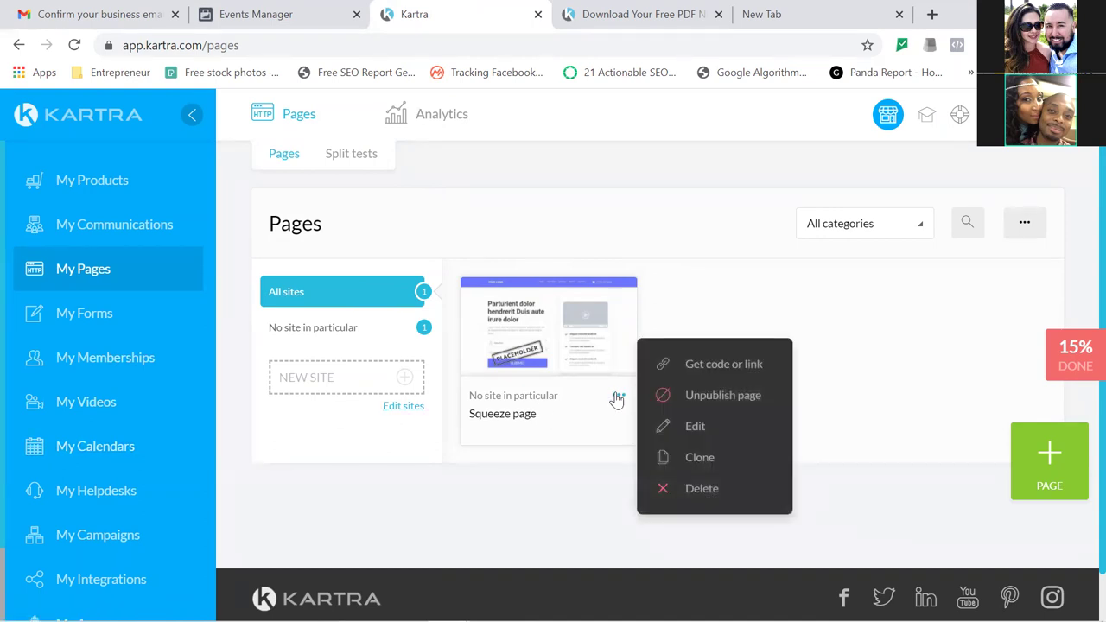
left_click(696, 427)
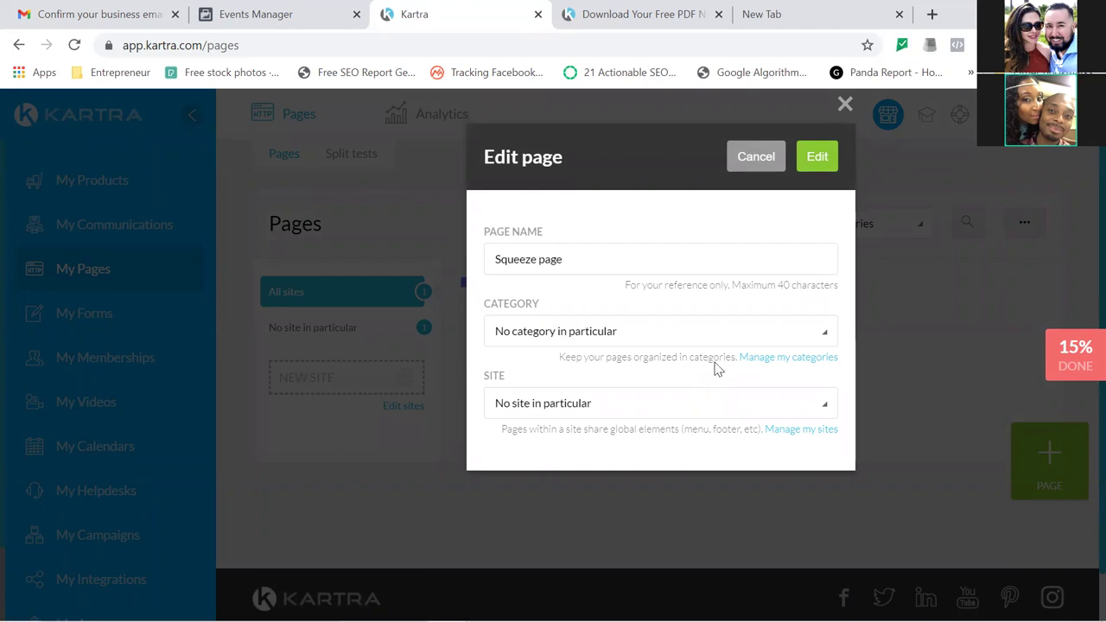
left_click(814, 161)
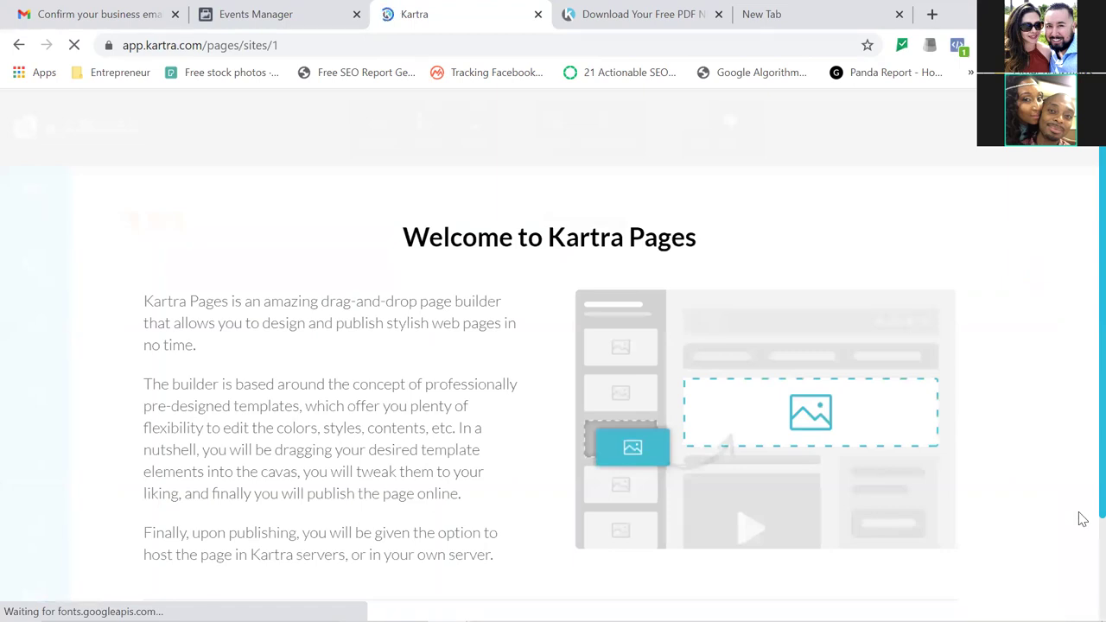
scroll(1082, 547, "down", 2)
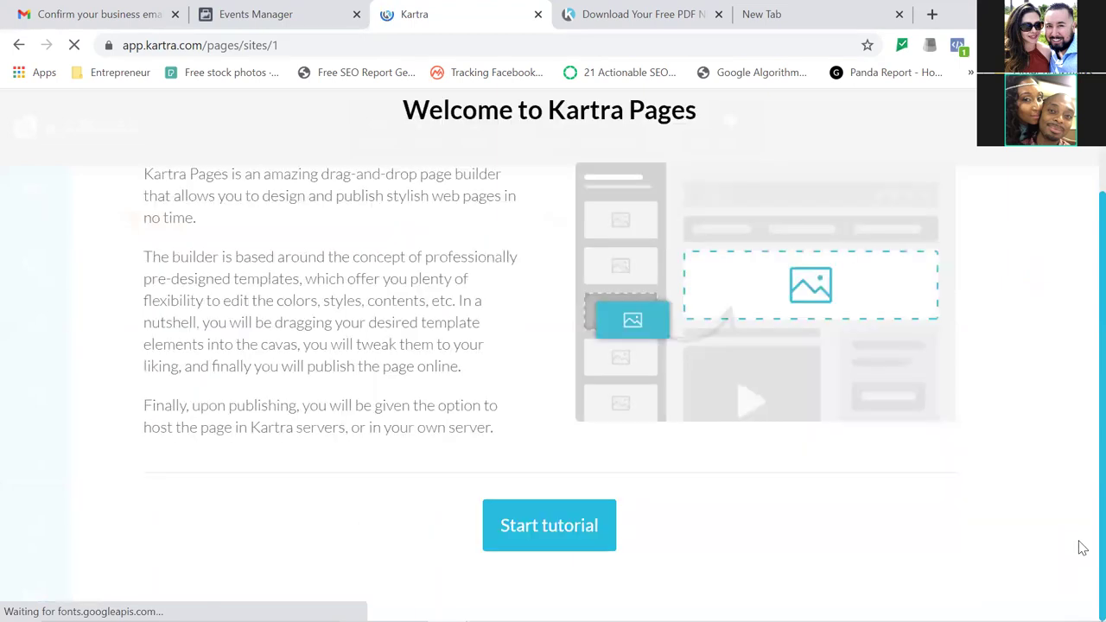
left_click(584, 525)
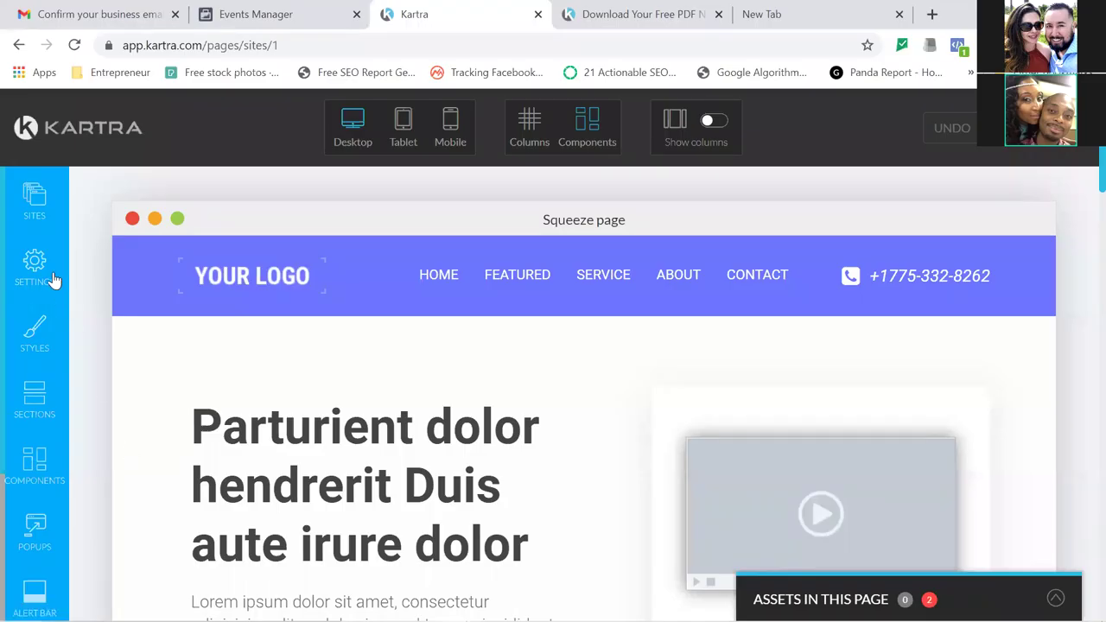
Replace the Squeeze page's Facebook Ads tracking code with the copied pixel code, apply it, and save progress.
left_click(35, 267)
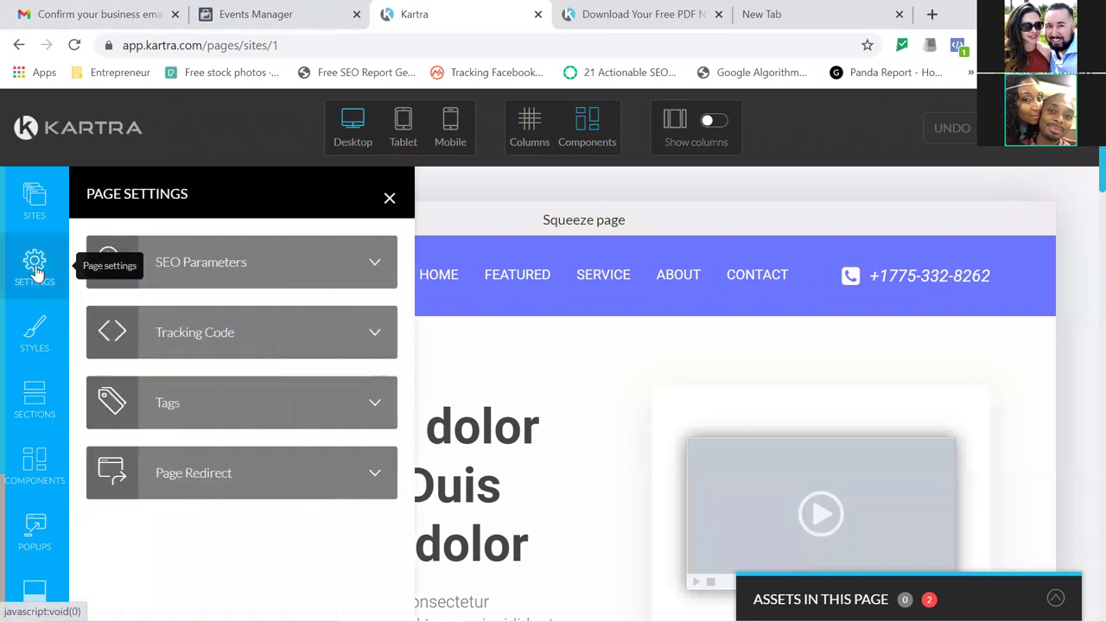
left_click(284, 355)
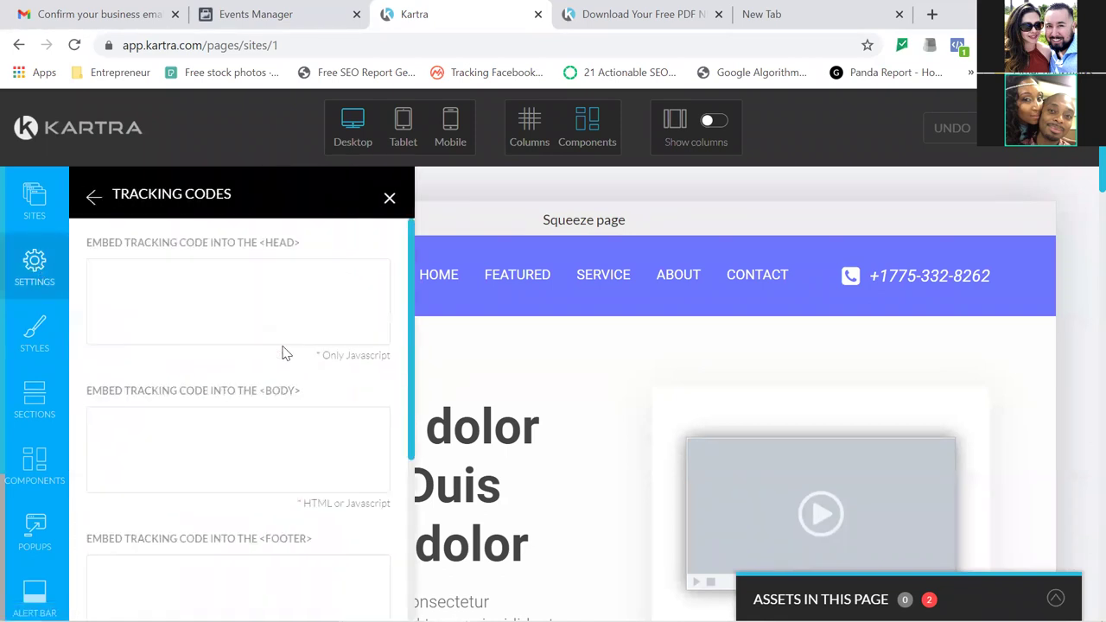
left_click_drag(411, 373, 412, 533)
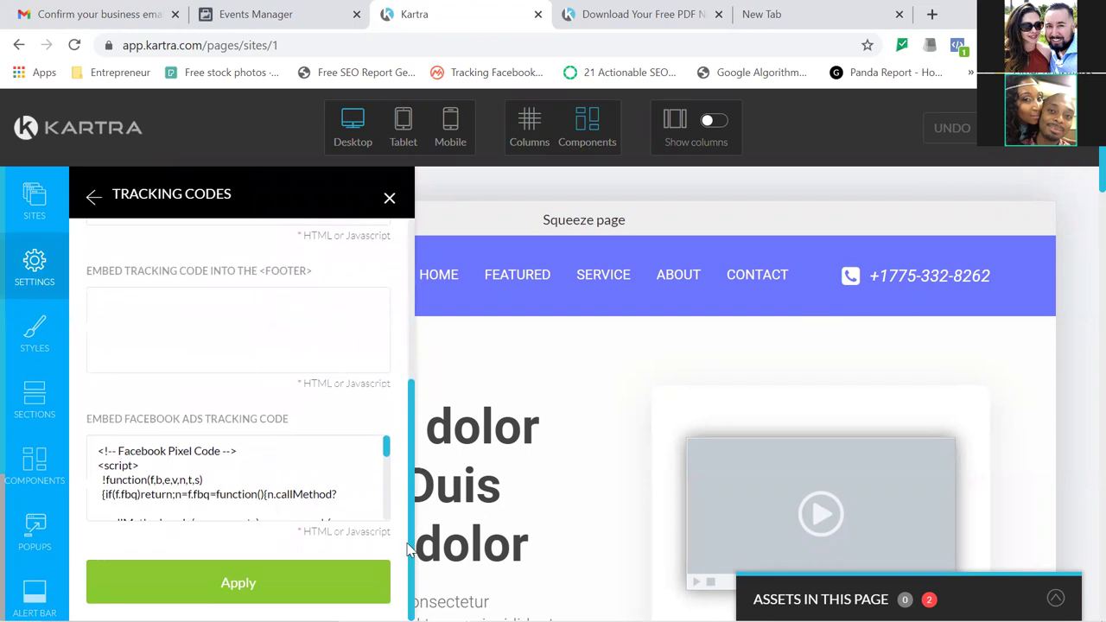
key("ctrl+a")
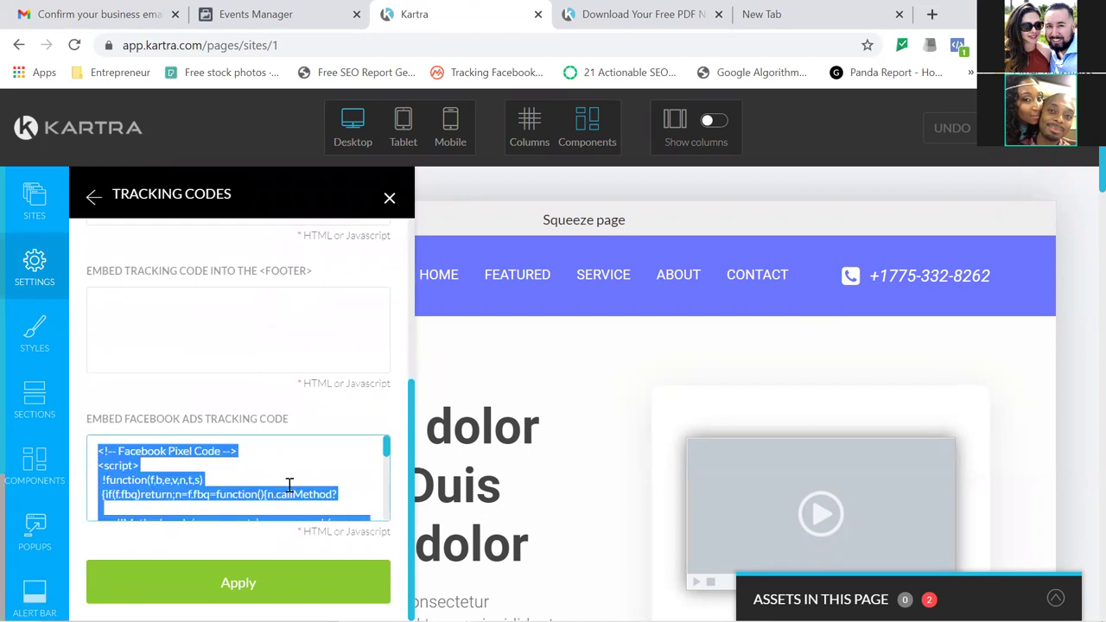
key("BackSpace")
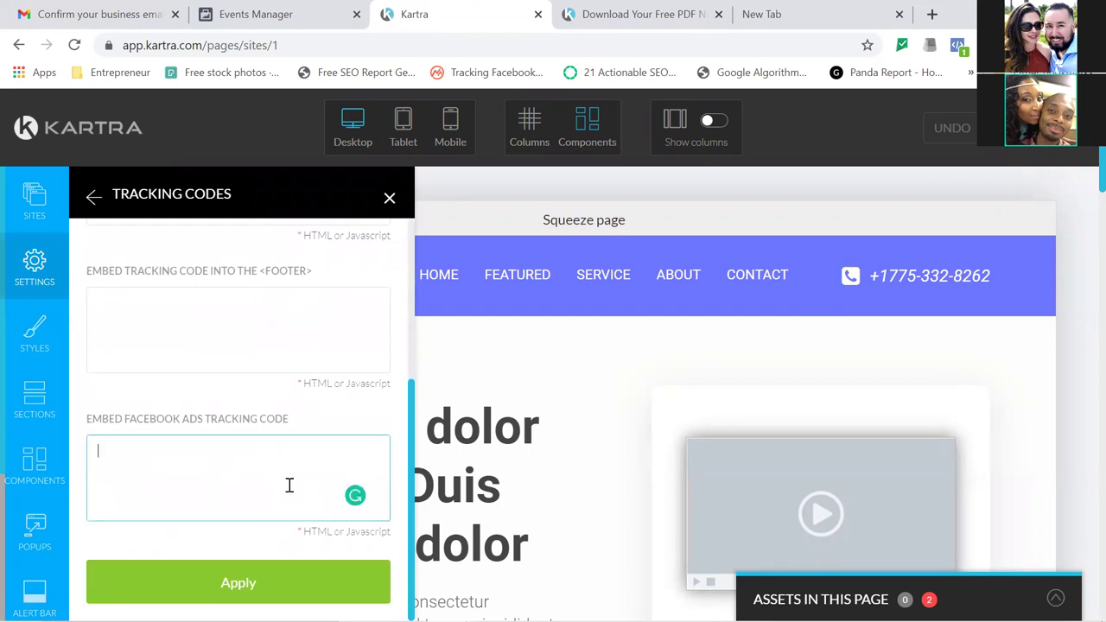
key("ctrl+v")
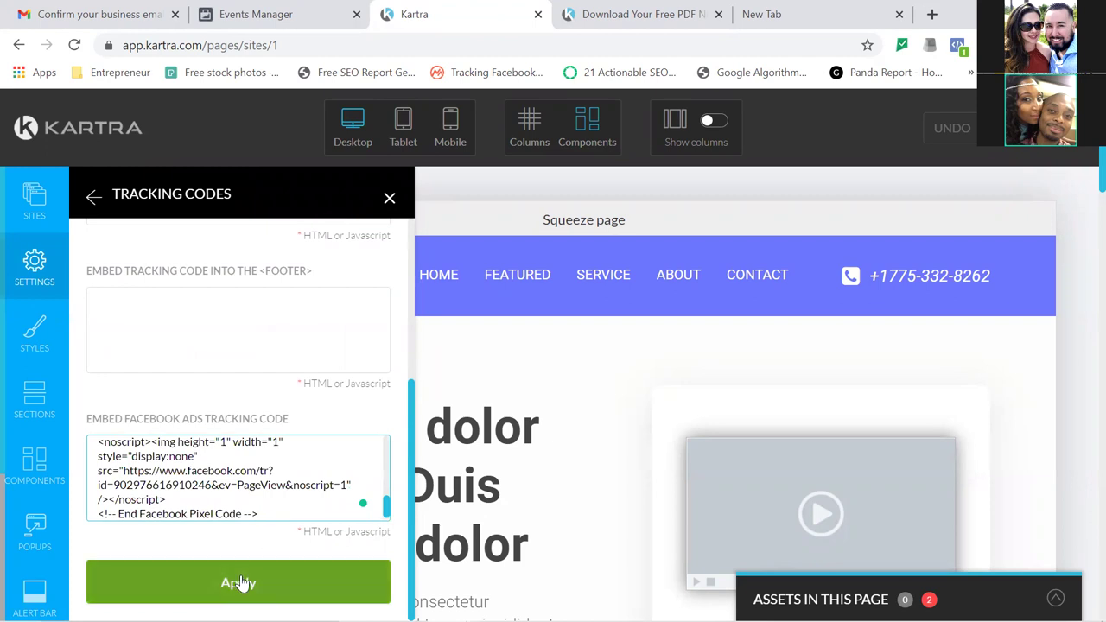
left_click(241, 584)
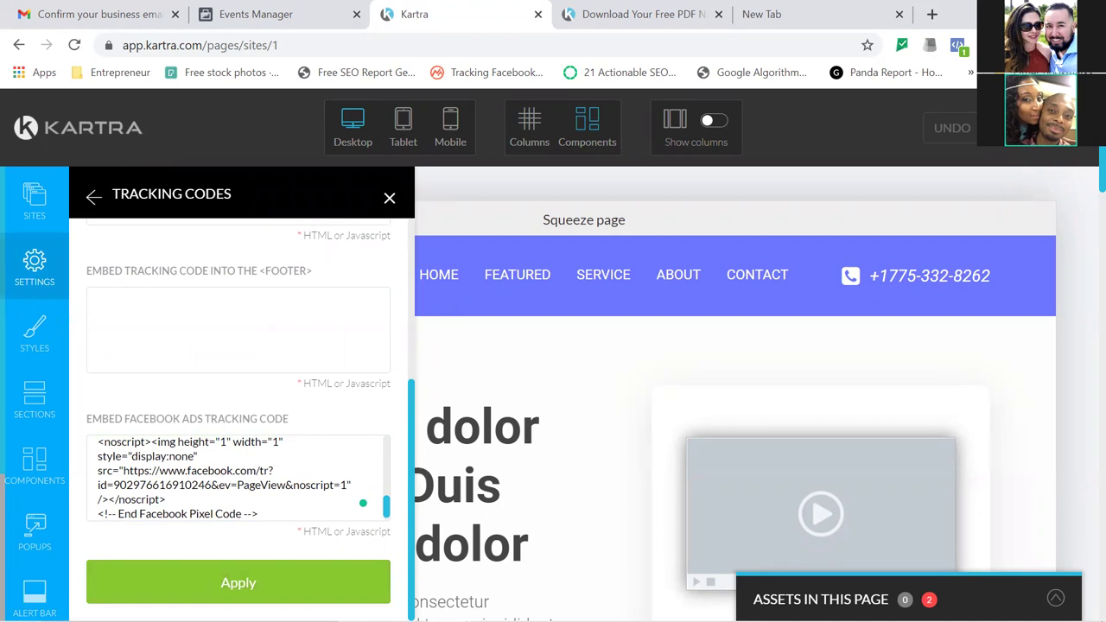
mouse_move(1070, 128)
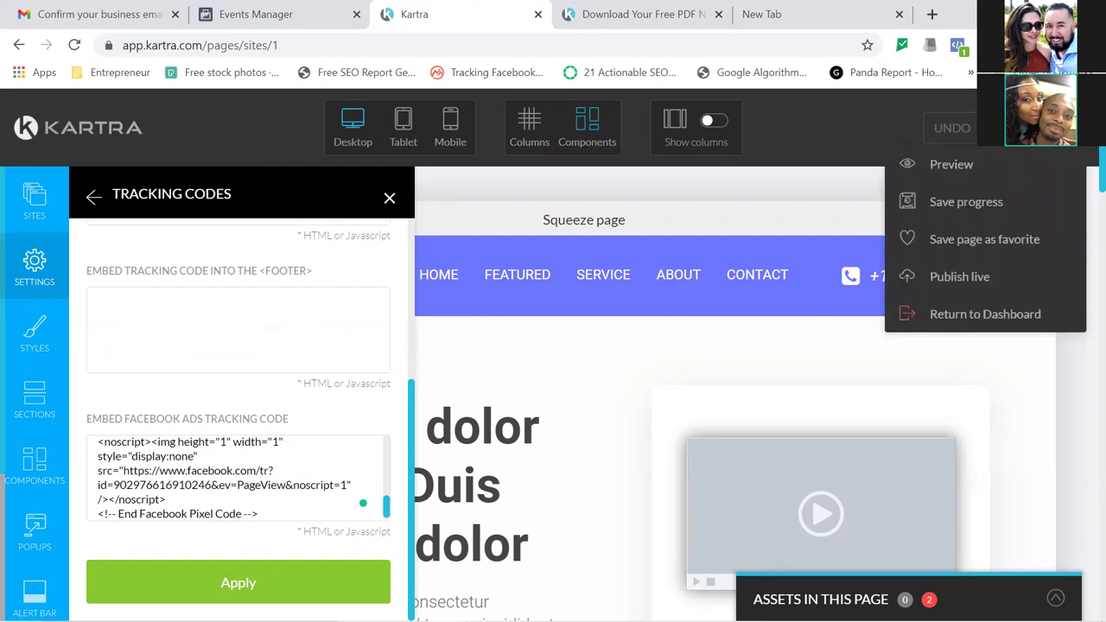
left_click(968, 203)
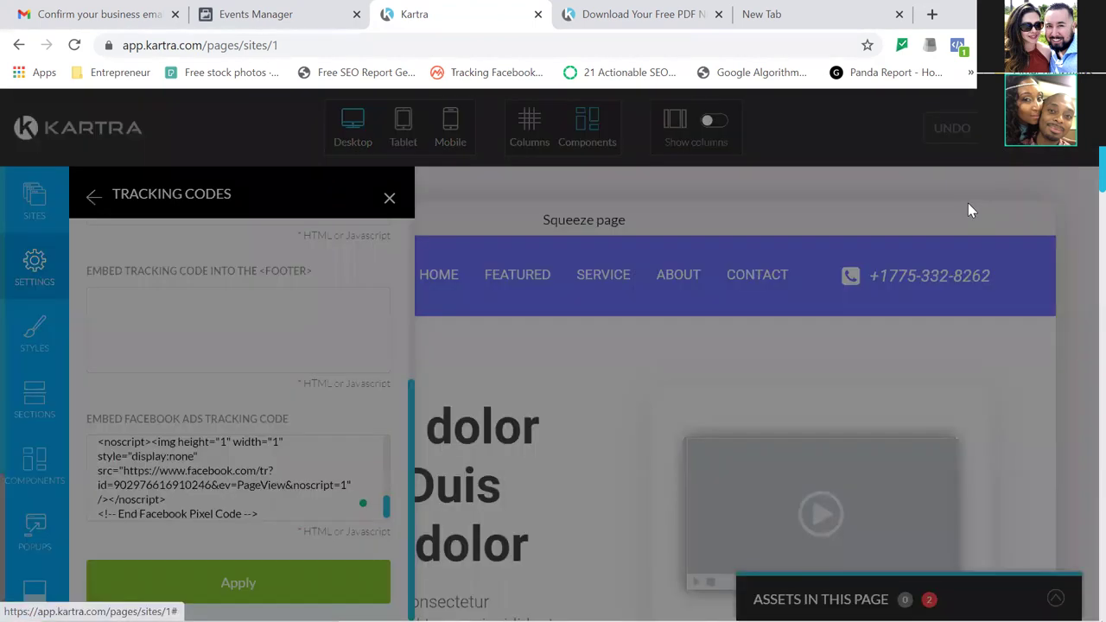
Reload the live freedownload page, confirm Pixel Helper shows the pixel firing PageView, and return to Events Manager.
left_click(597, 15)
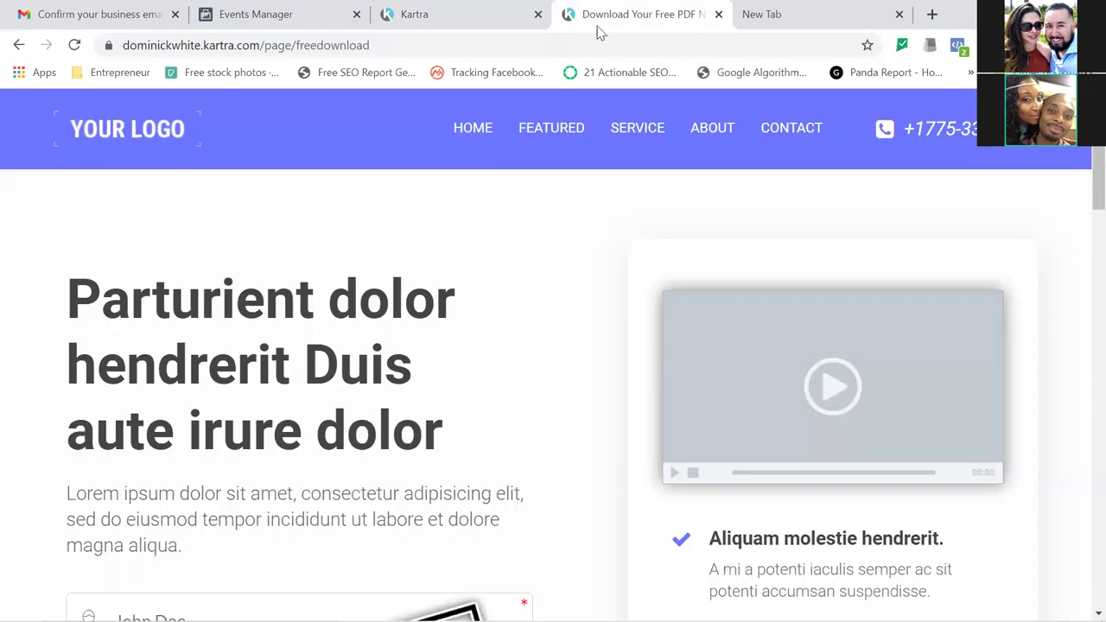
left_click(75, 45)
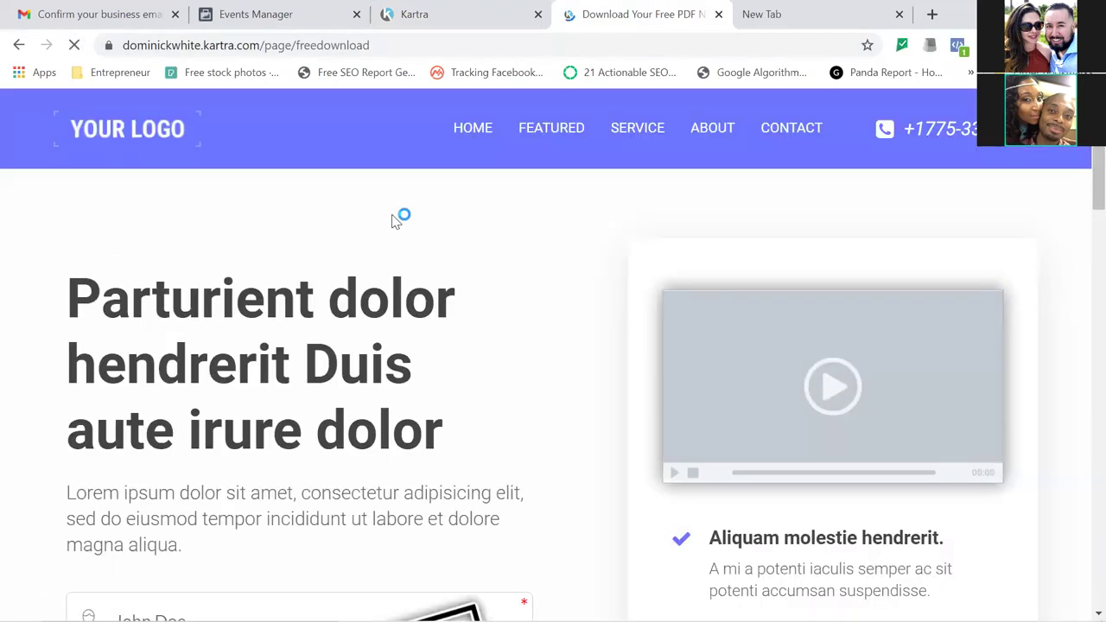
left_click(957, 46)
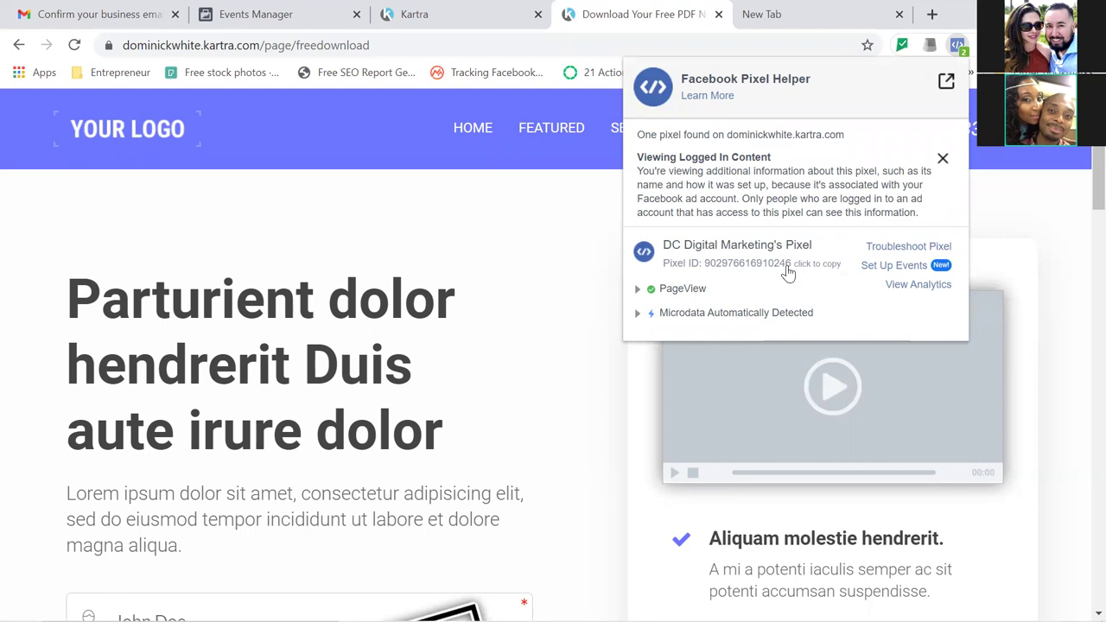
left_click(282, 19)
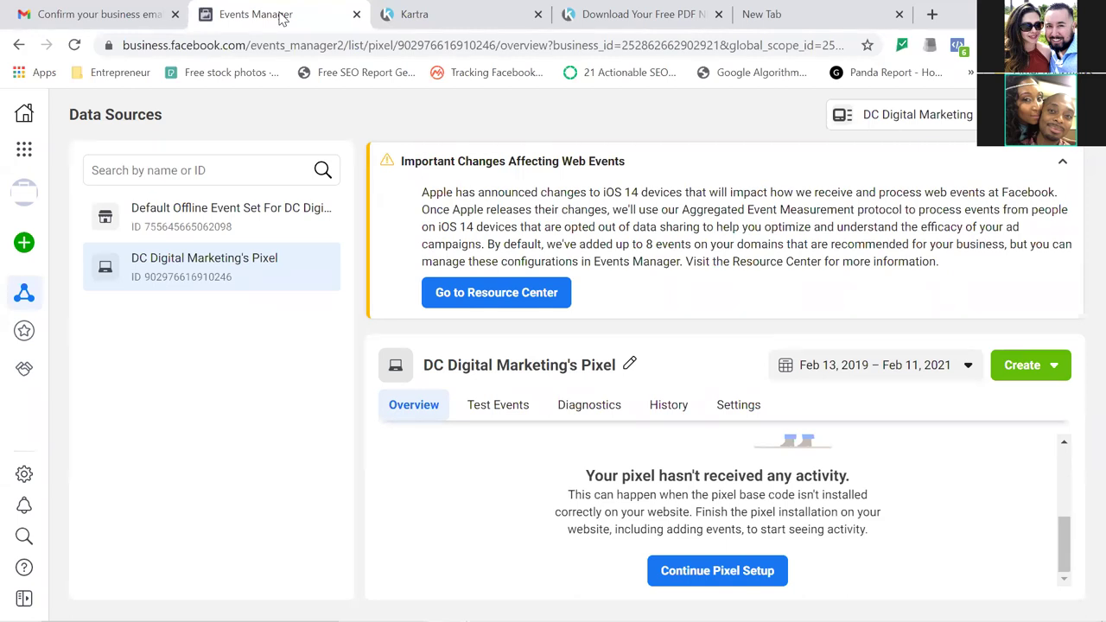
Refresh the pixel overview, dismiss the Aggregated Event Measurement intro, collapse the iOS 14 notice, and open Add Events.
left_click(74, 45)
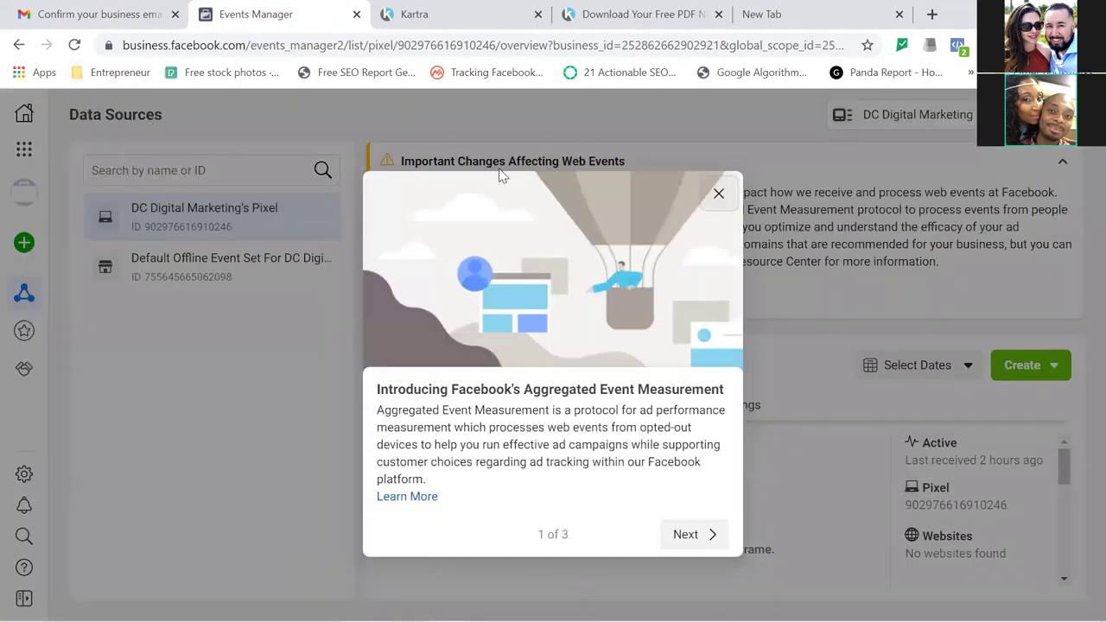
left_click(718, 195)
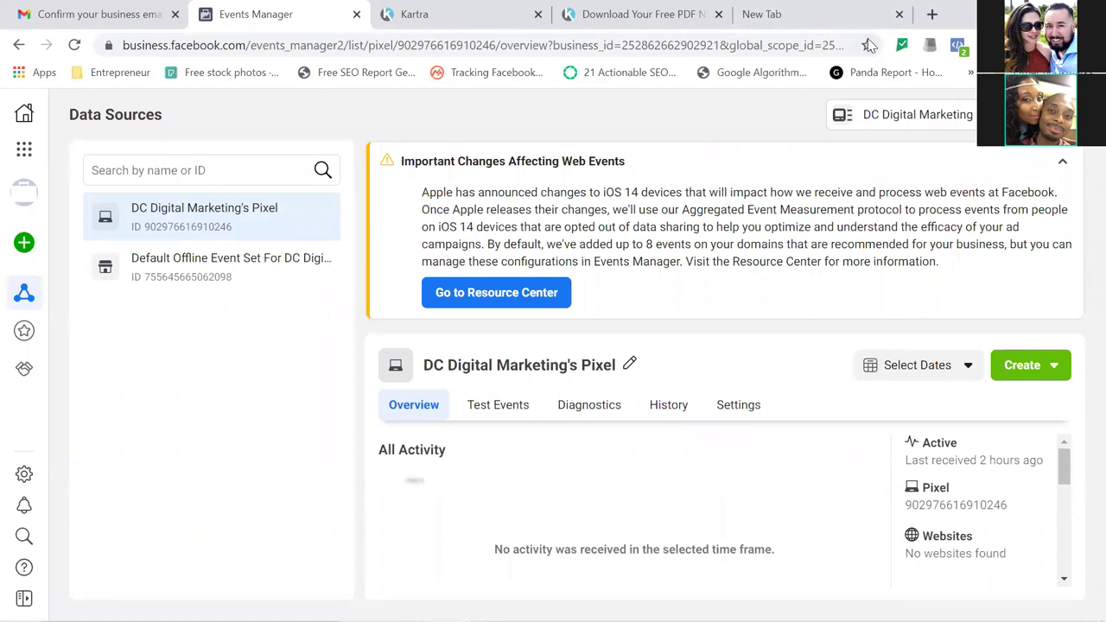
left_click_drag(1067, 474, 1066, 501)
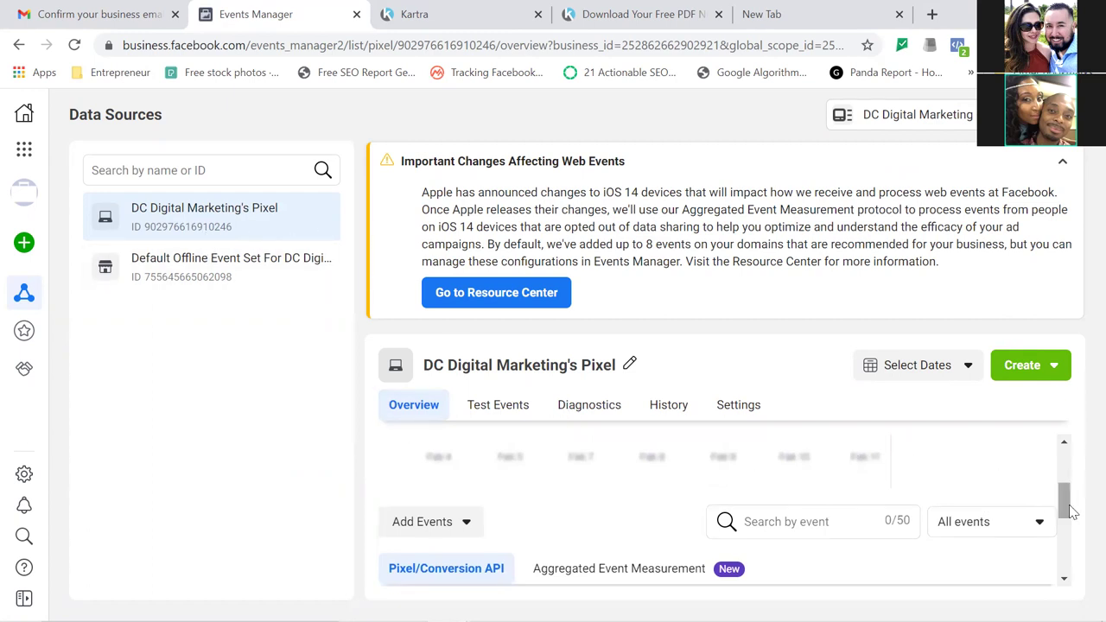
left_click_drag(1066, 501, 1069, 542)
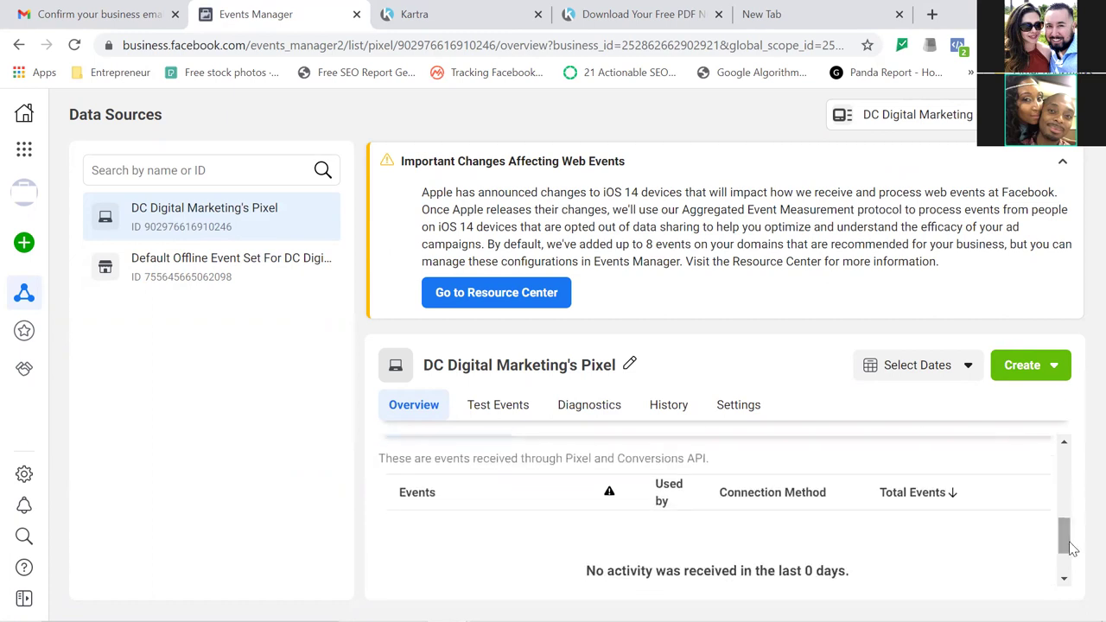
left_click(1063, 165)
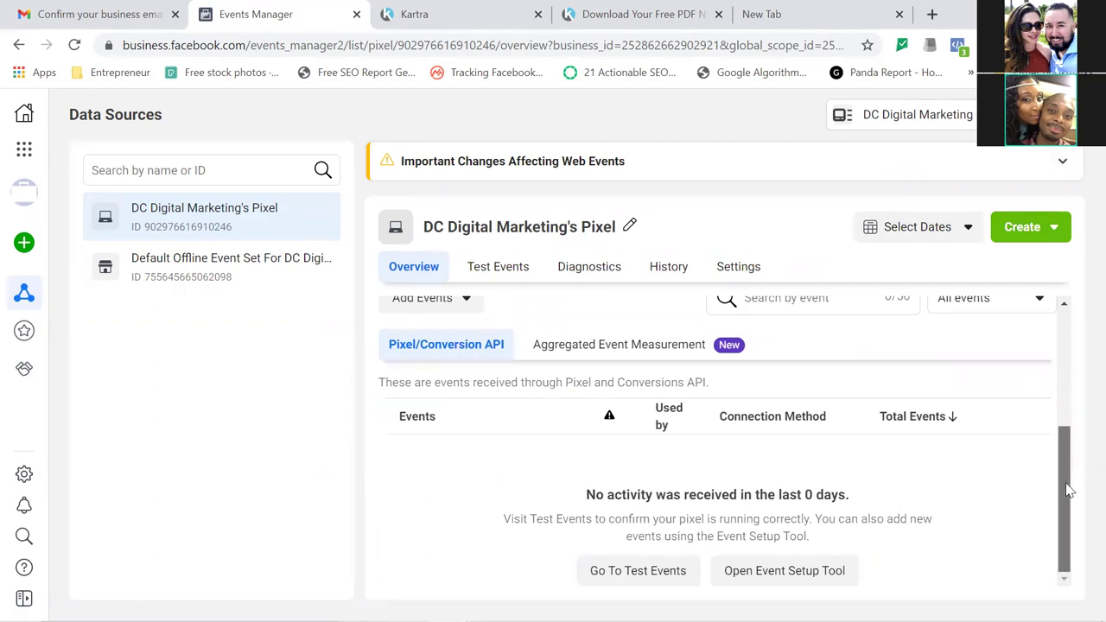
left_click_drag(1067, 486, 1028, 454)
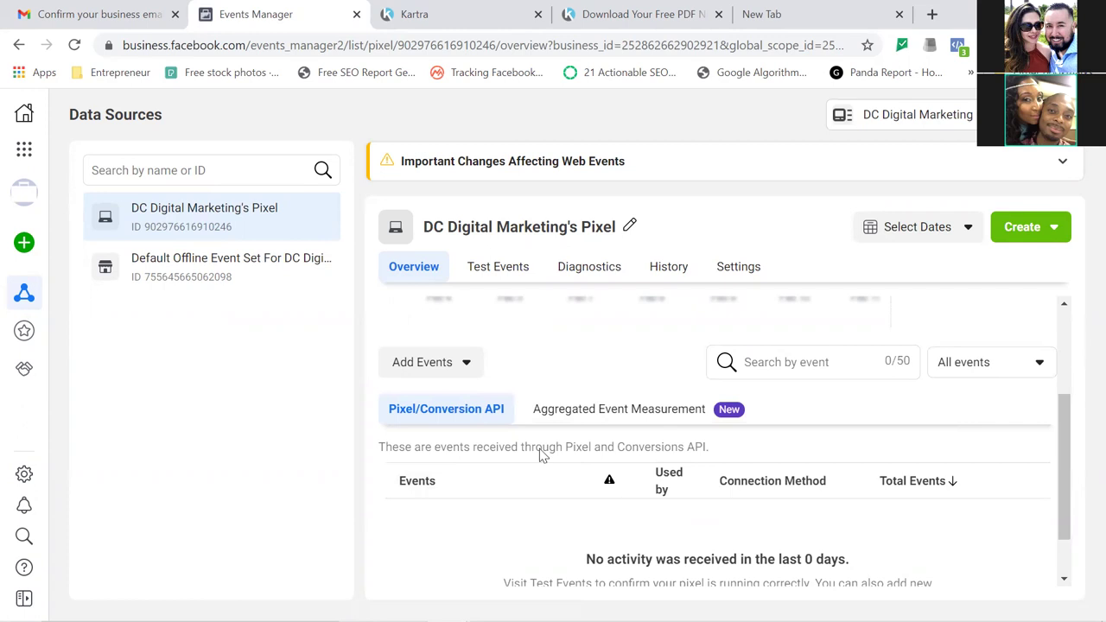
left_click(468, 367)
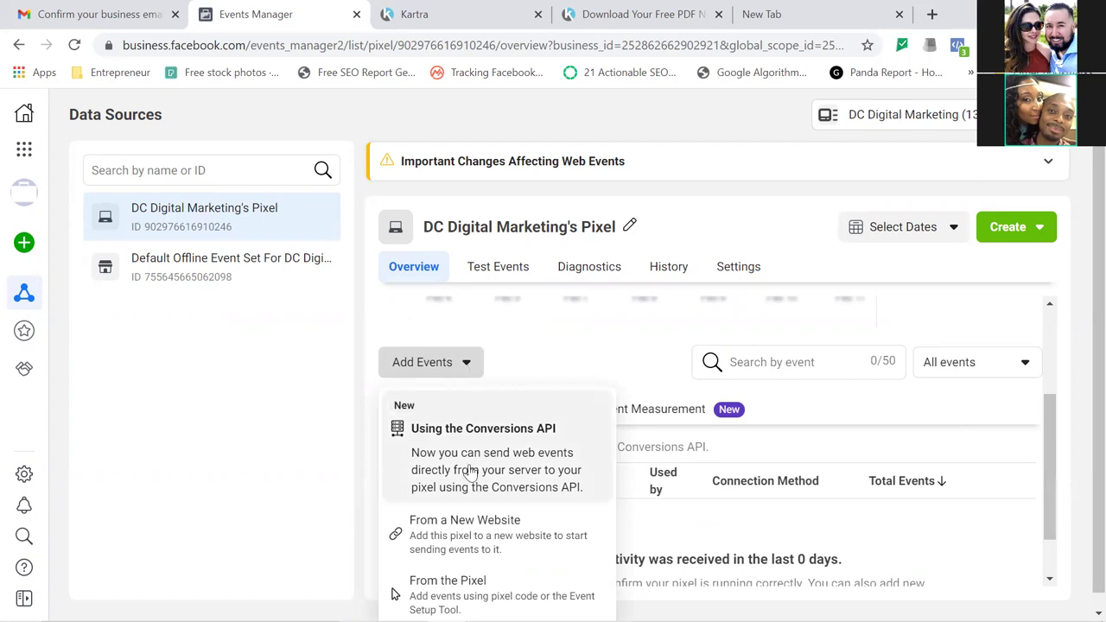
Copy the pixel base code via From a New Website > Install code manually, then close the dialog.
left_click(450, 540)
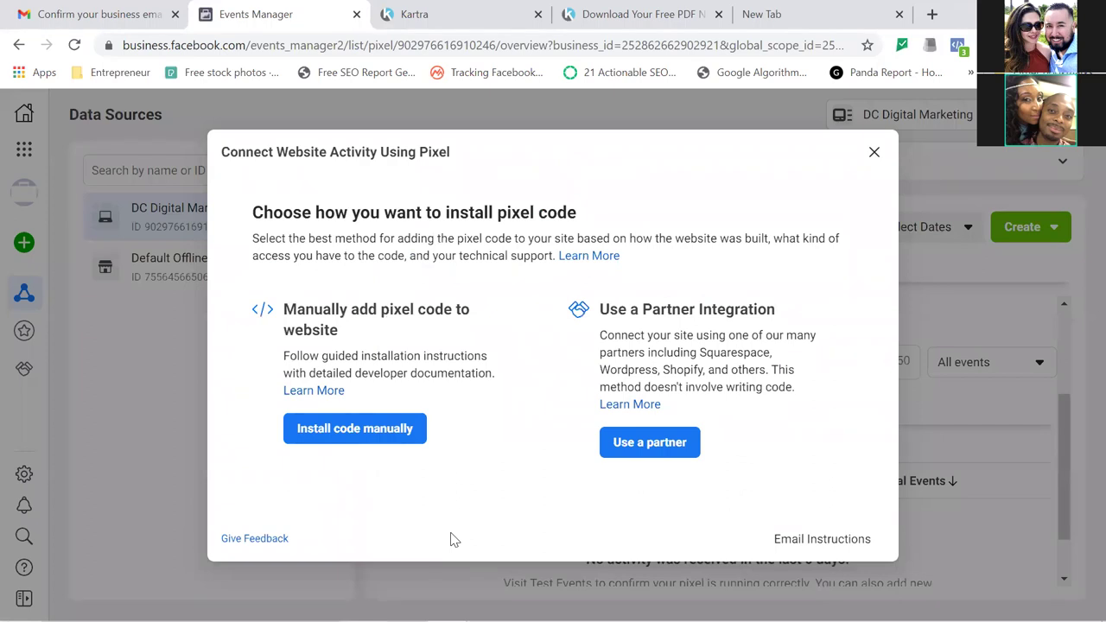
left_click(375, 433)
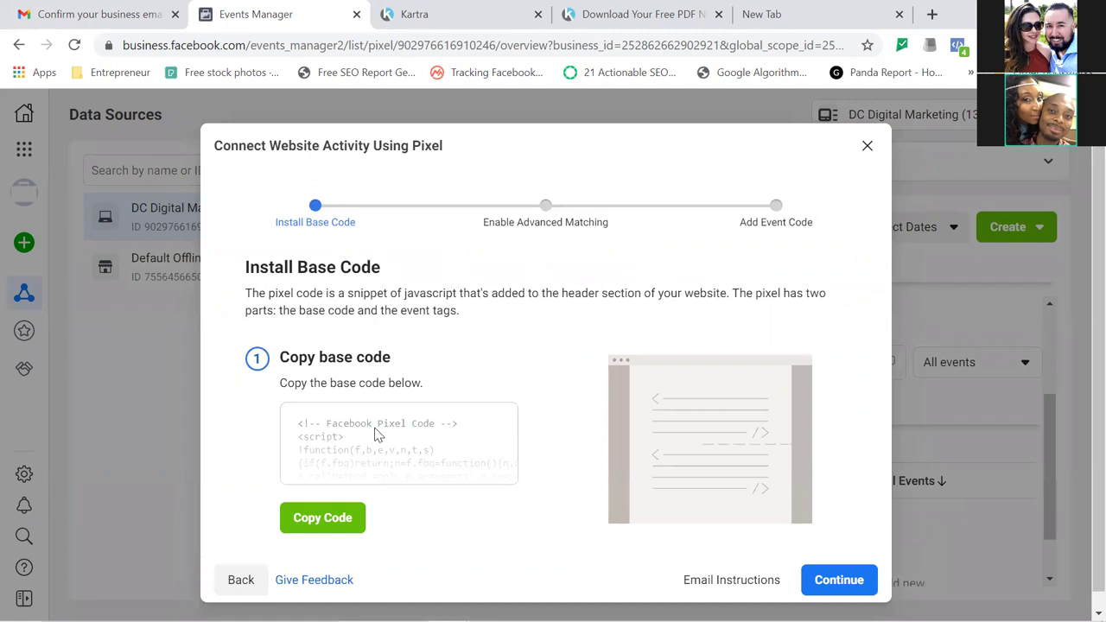
left_click(322, 520)
left_click(867, 148)
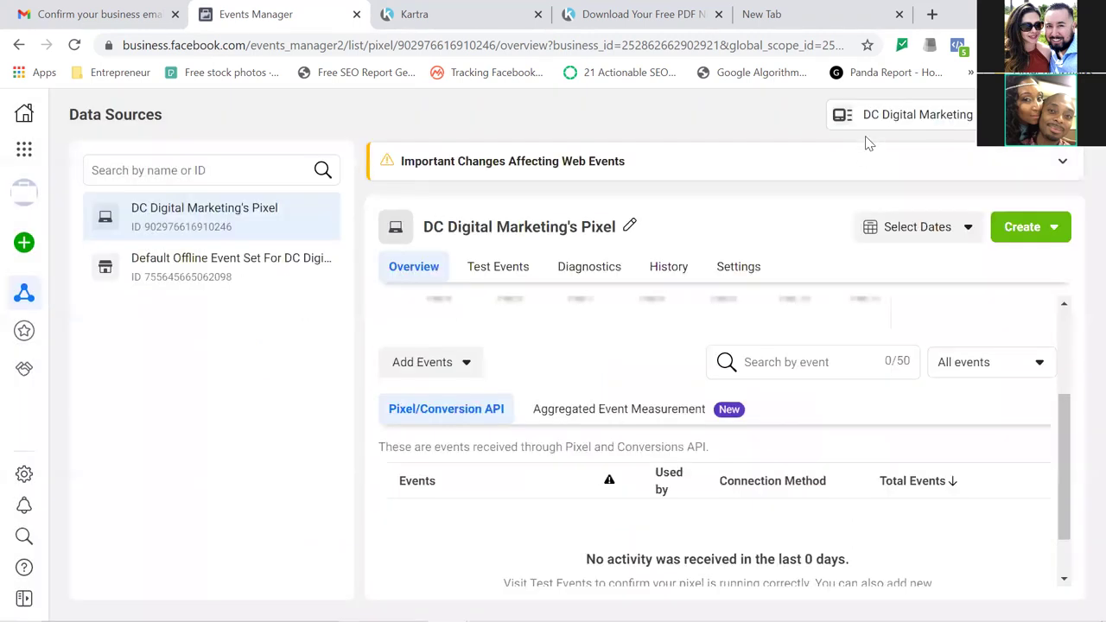
Bookmark the pixel overview page under the name 'Pixel'.
left_click(867, 45)
type("Pixel")
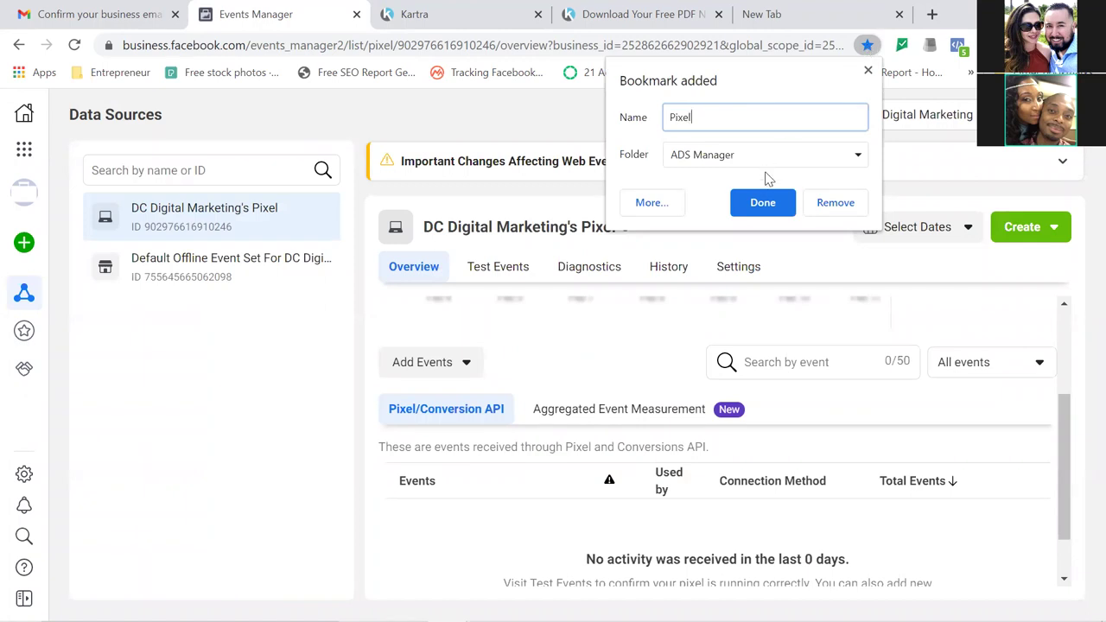
left_click(766, 203)
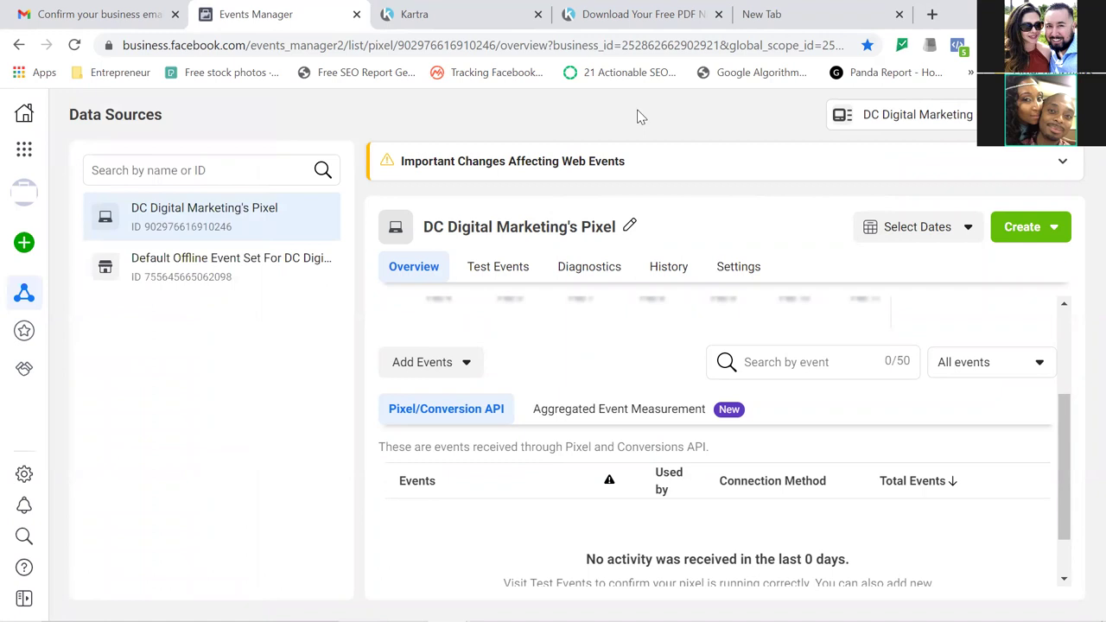
Open Custom Conversions and bookmark it as 'Custom Conversions' in the ADS Manager folder.
mouse_move(24, 308)
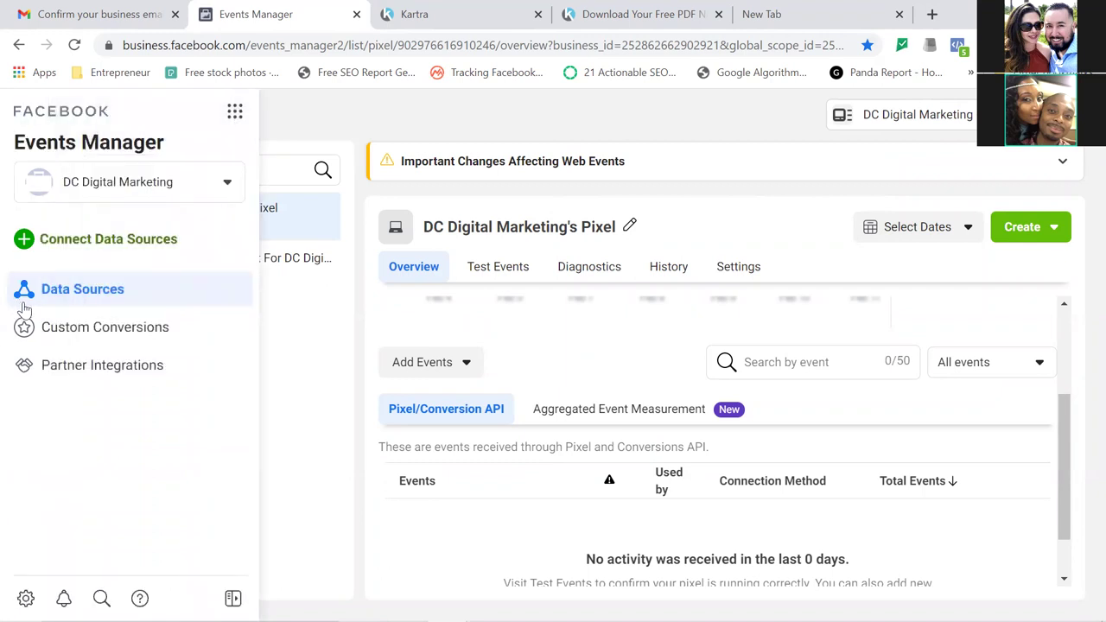
left_click(89, 338)
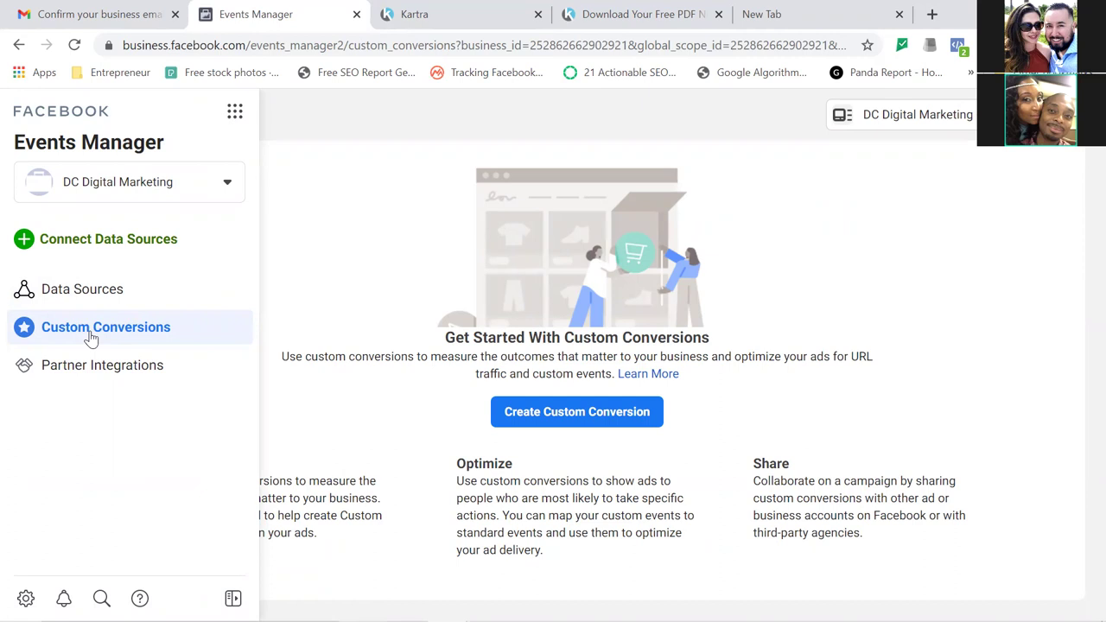
left_click(867, 45)
type("Custom Conversions")
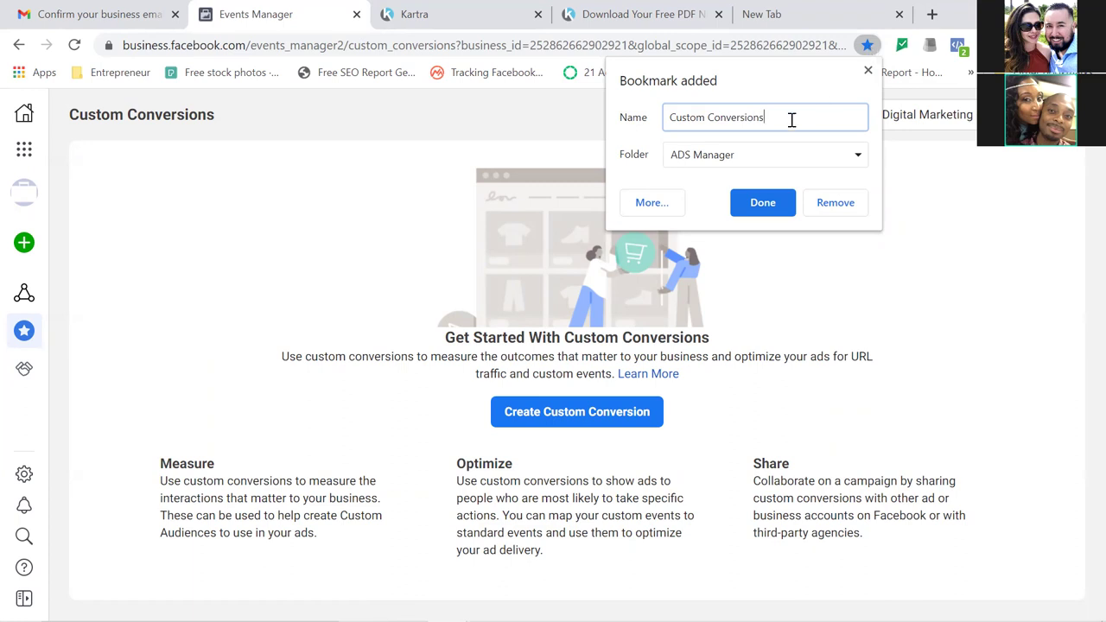
left_click(755, 203)
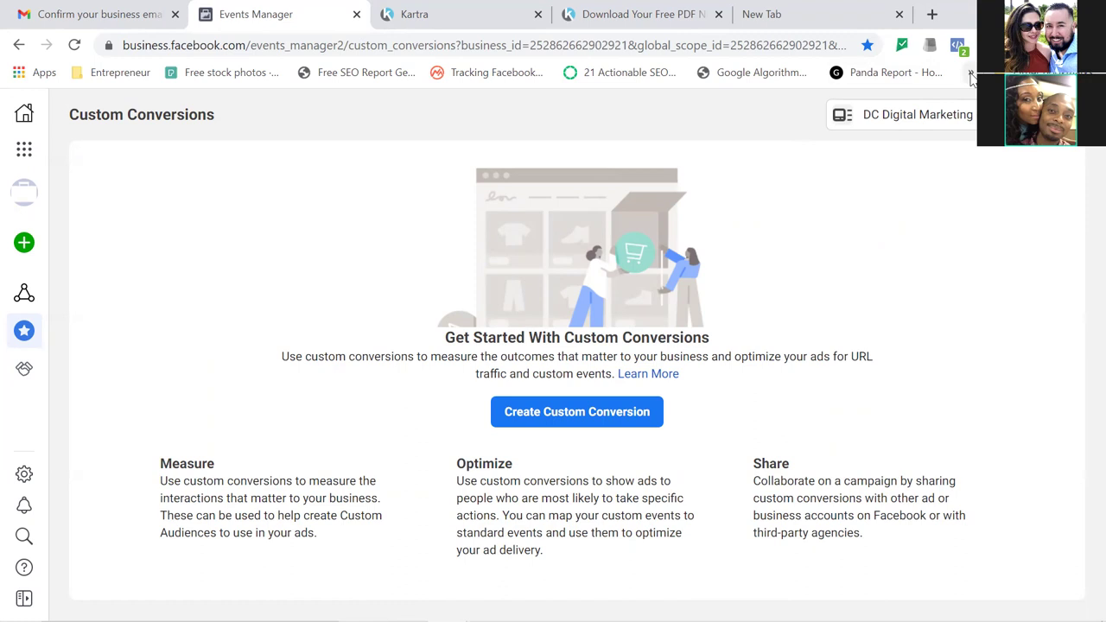
left_click(969, 73)
Drag the ADS Manager folder from the bookmarks overflow list onto Chrome's visible bookmarks bar.
mouse_move(806, 608)
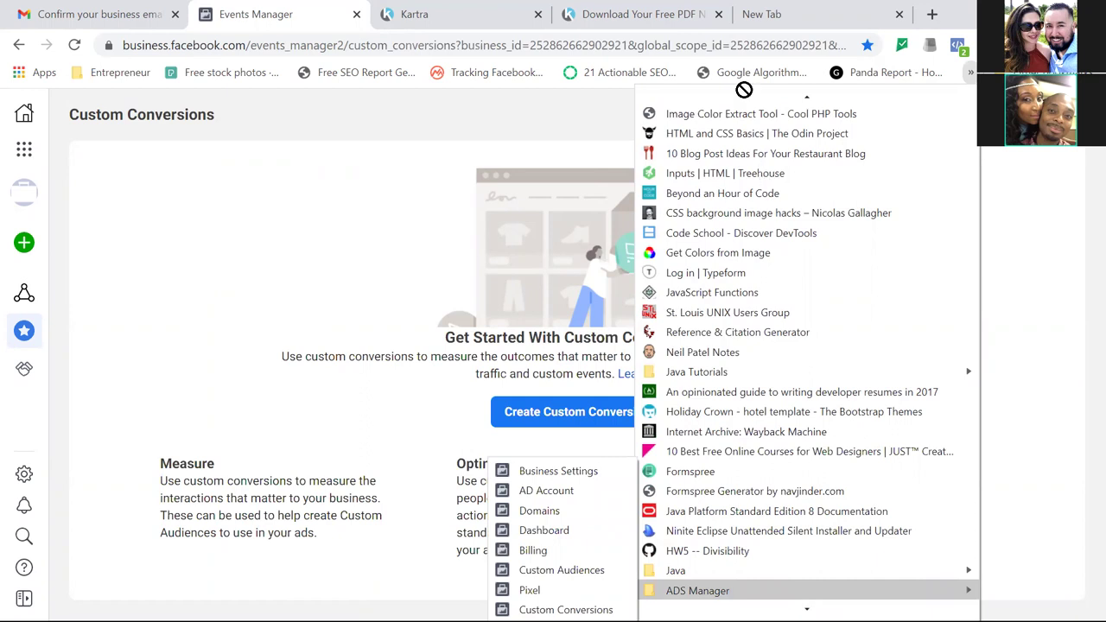
scroll(745, 101, "down", 5)
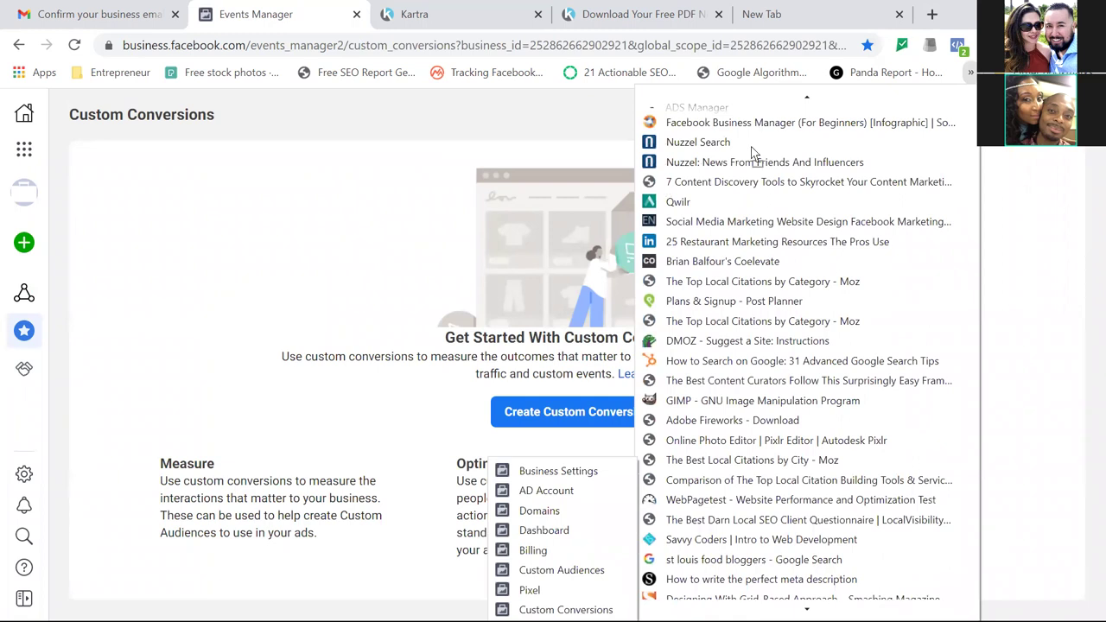
key("Escape")
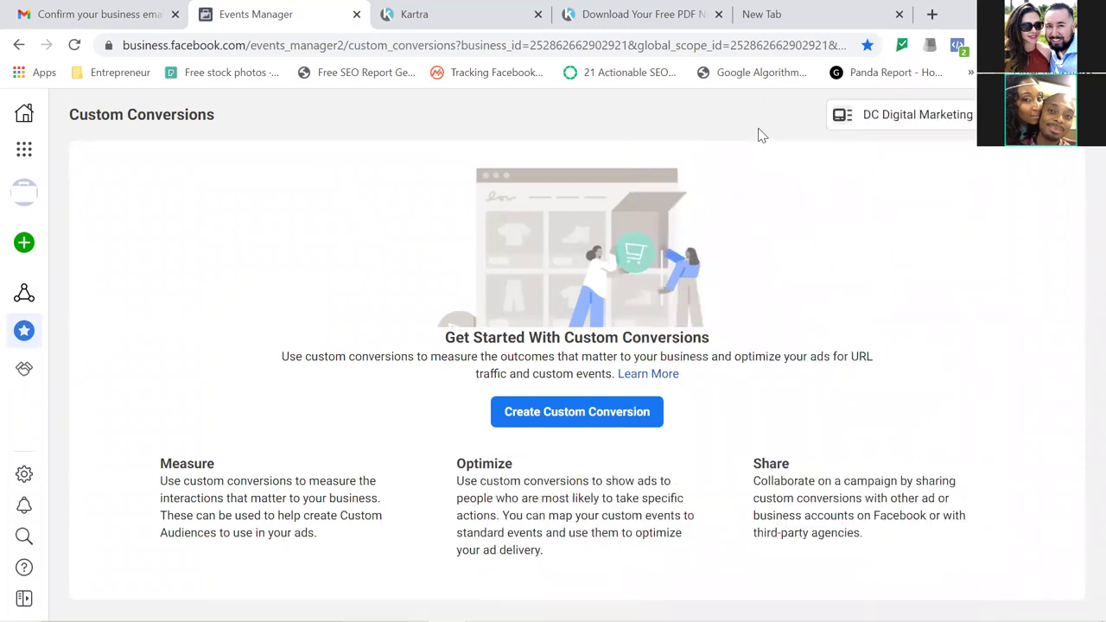
left_click(970, 74)
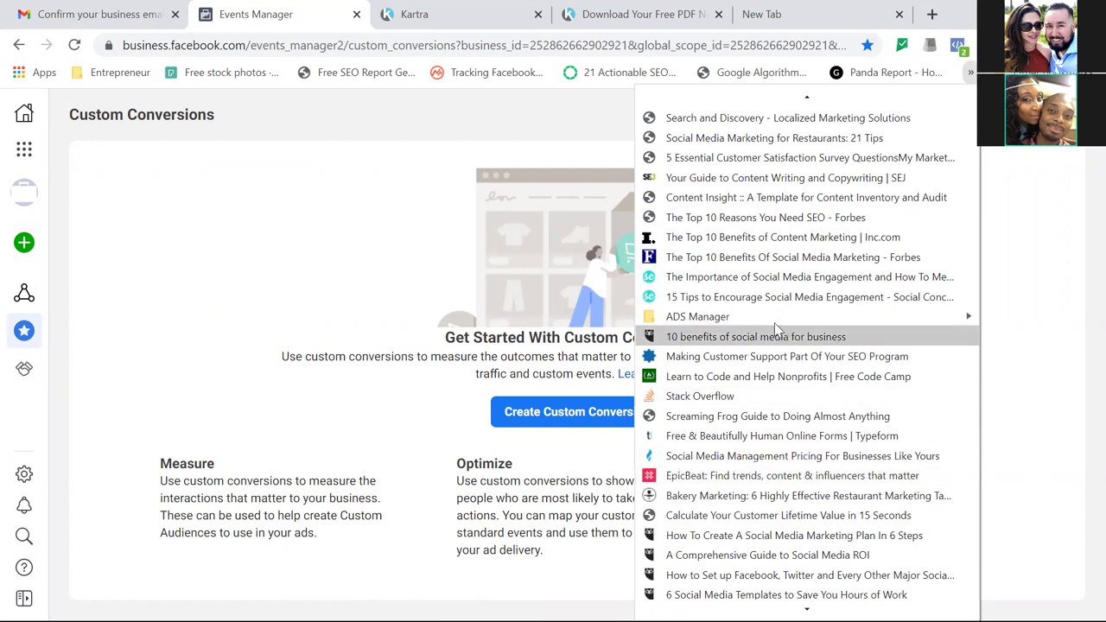
mouse_move(739, 319)
left_click_drag(736, 315, 415, 75)
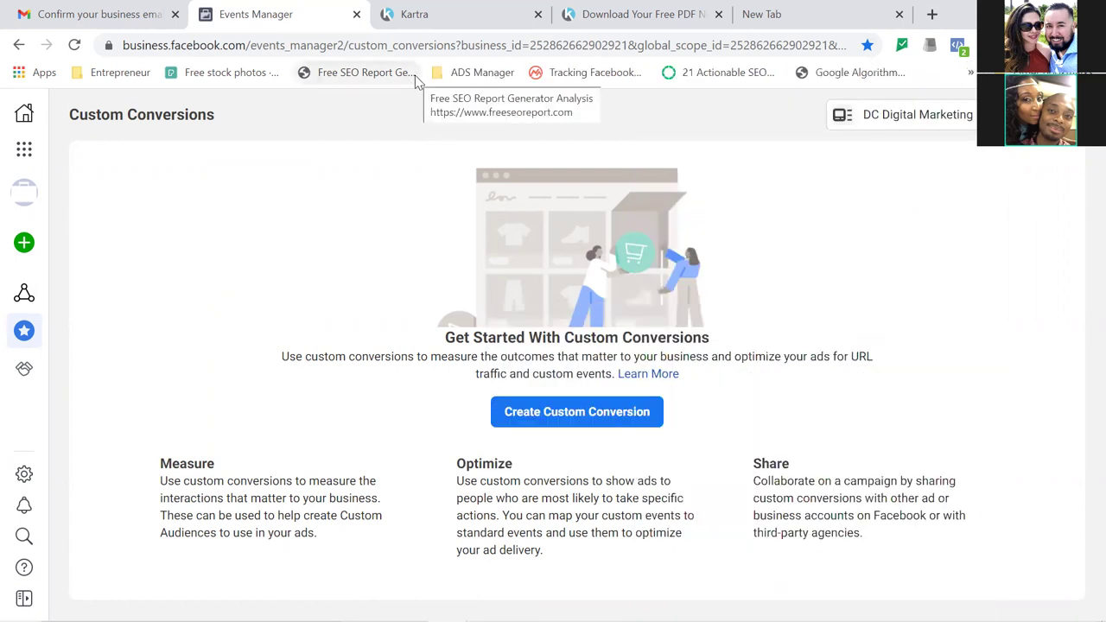
Glance at the ADS Manager bookmarks, then switch to Kartra's My Pages list showing the Squeeze page.
left_click(489, 78)
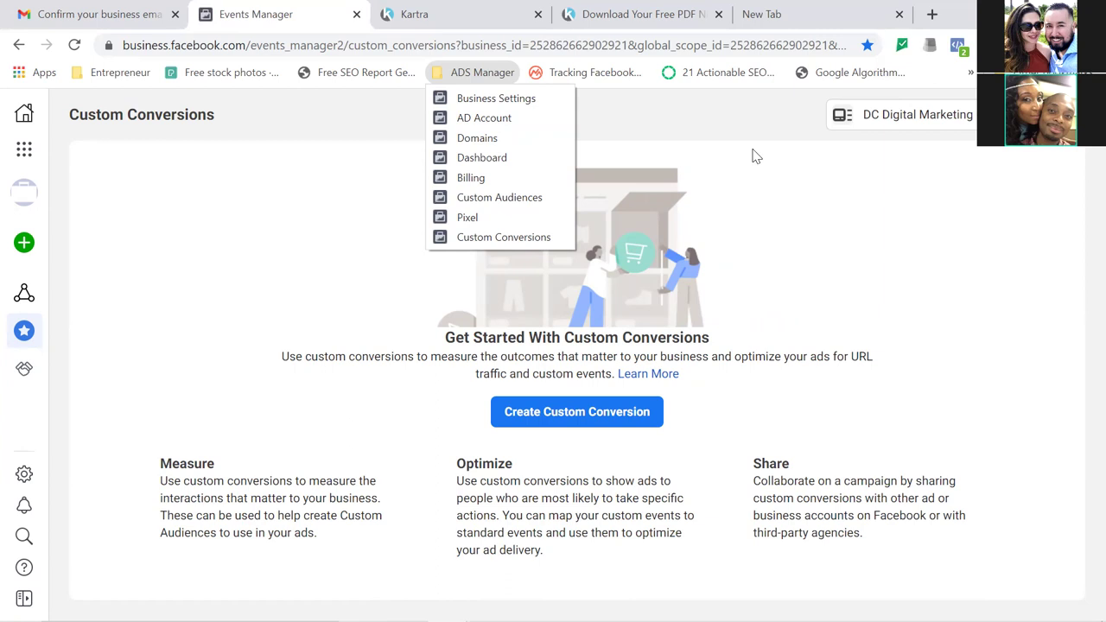
left_click(755, 155)
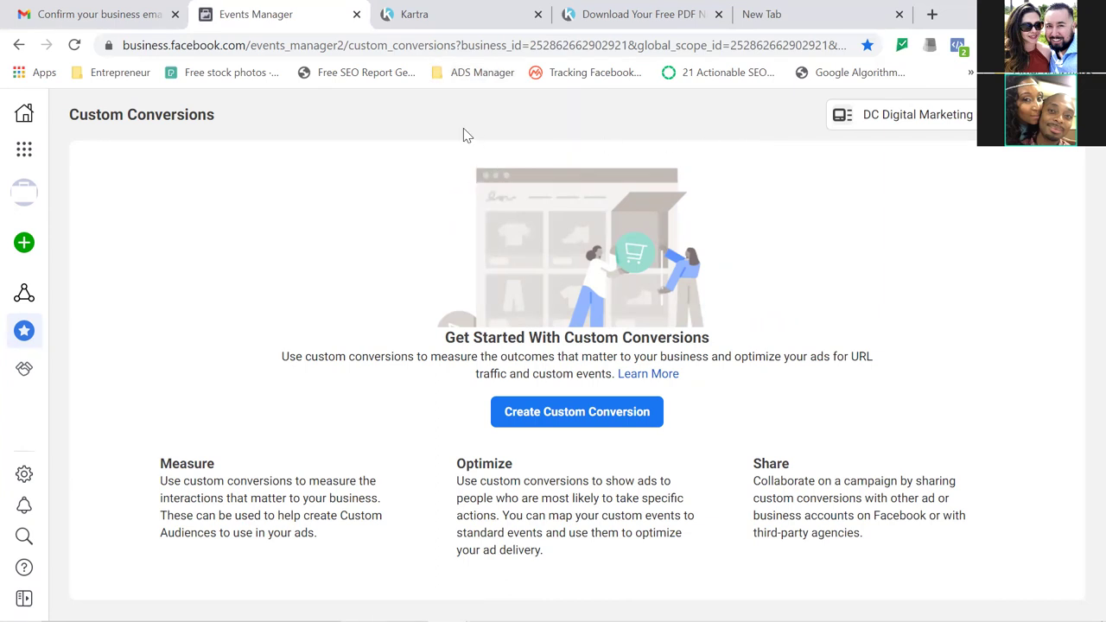
left_click(472, 17)
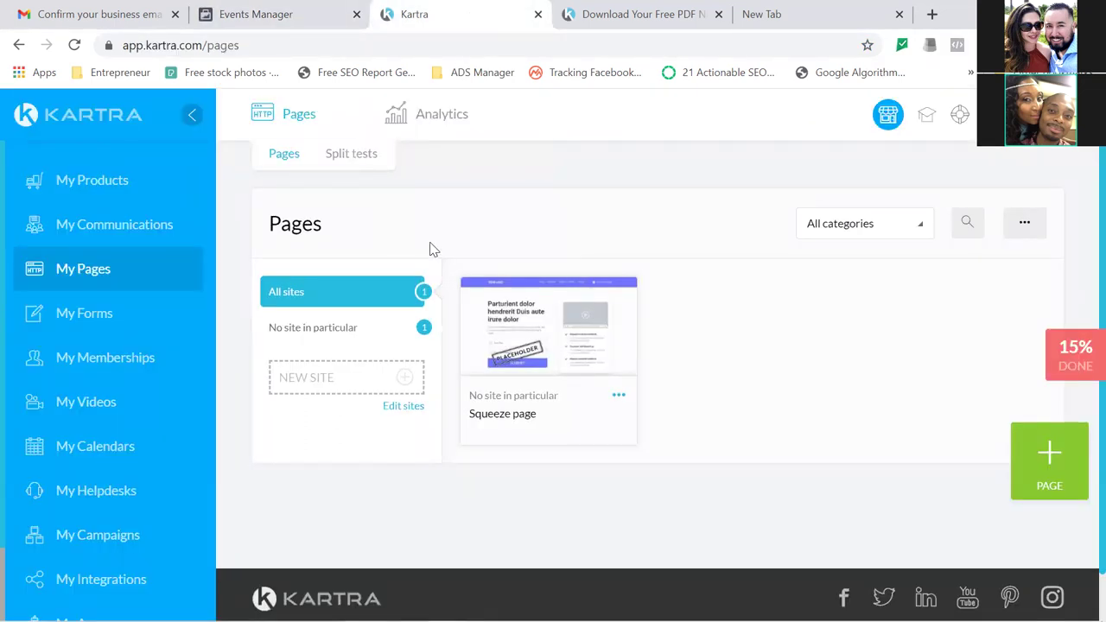
Start a new Kartra page and pick the Squeeze Pages template category.
left_click_drag(429, 249, 1033, 475)
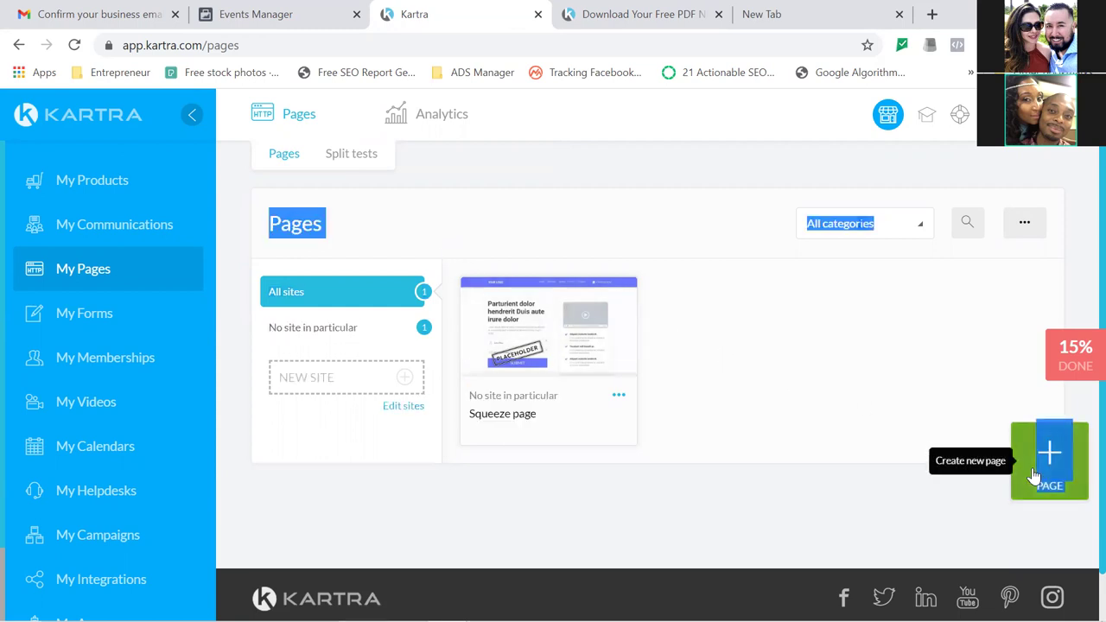
left_click(835, 354)
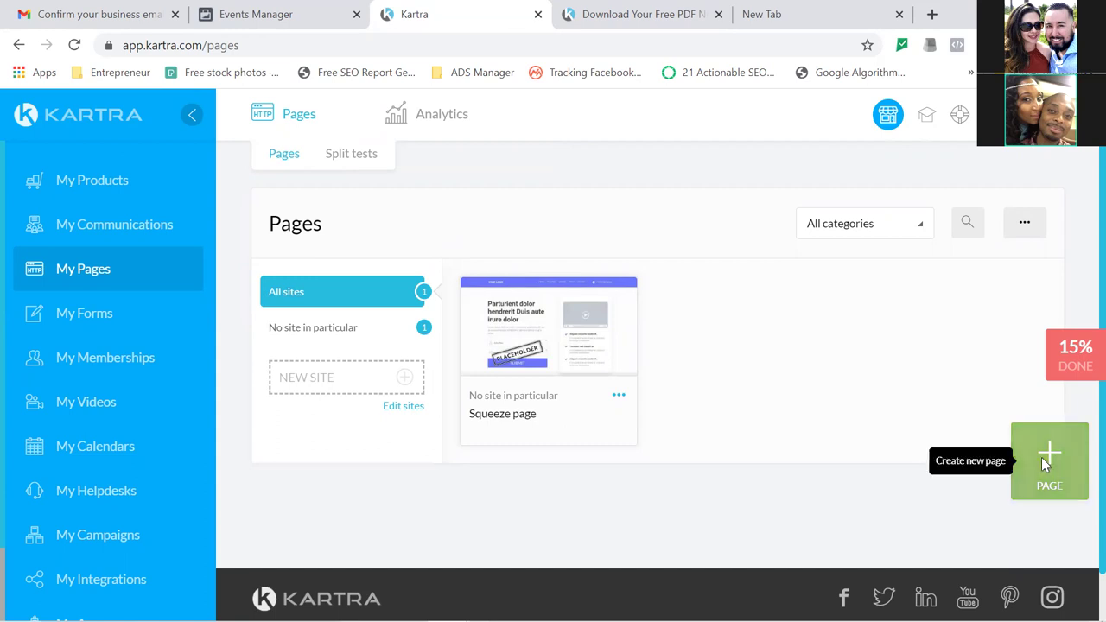
left_click(1042, 464)
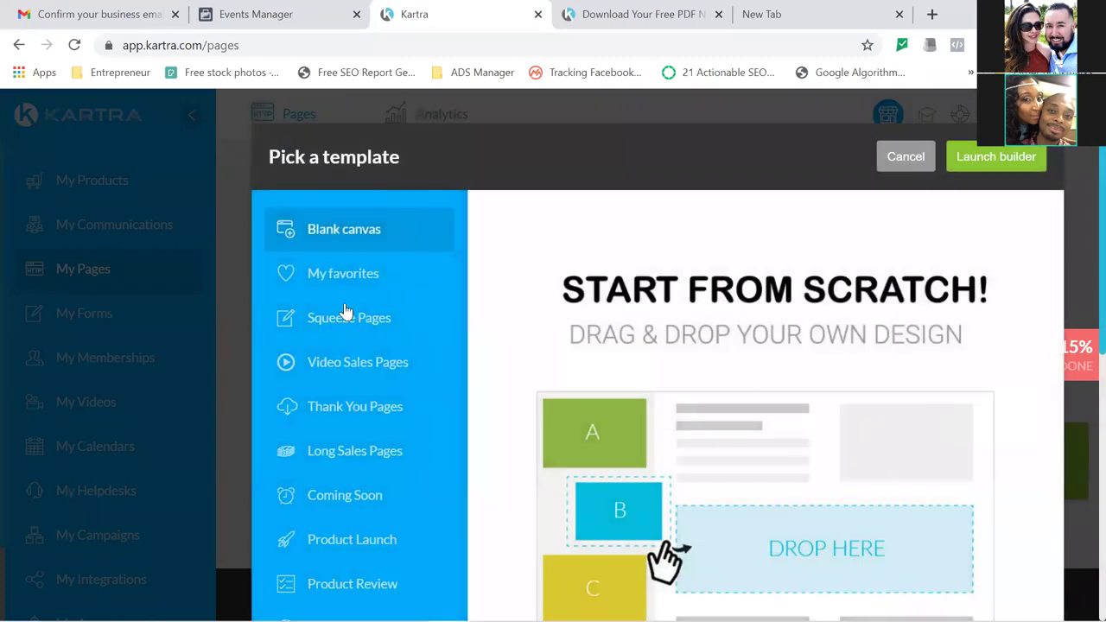
left_click(335, 318)
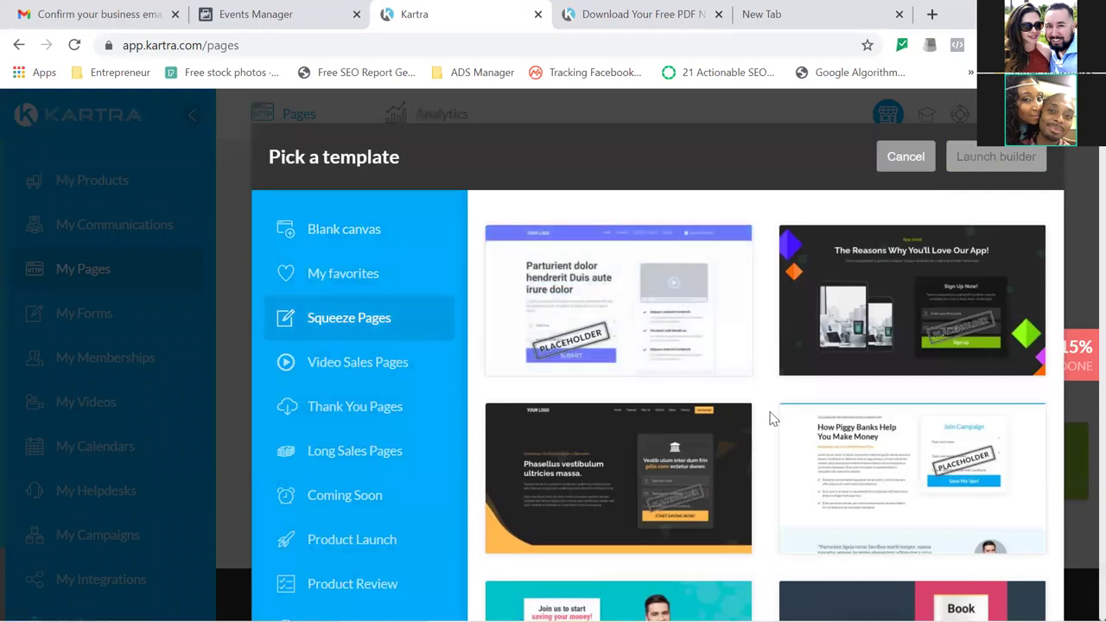
Scroll through the template gallery and back up to preview a squeeze page template's options.
scroll(771, 419, "down", 1)
scroll(771, 419, "down", 5)
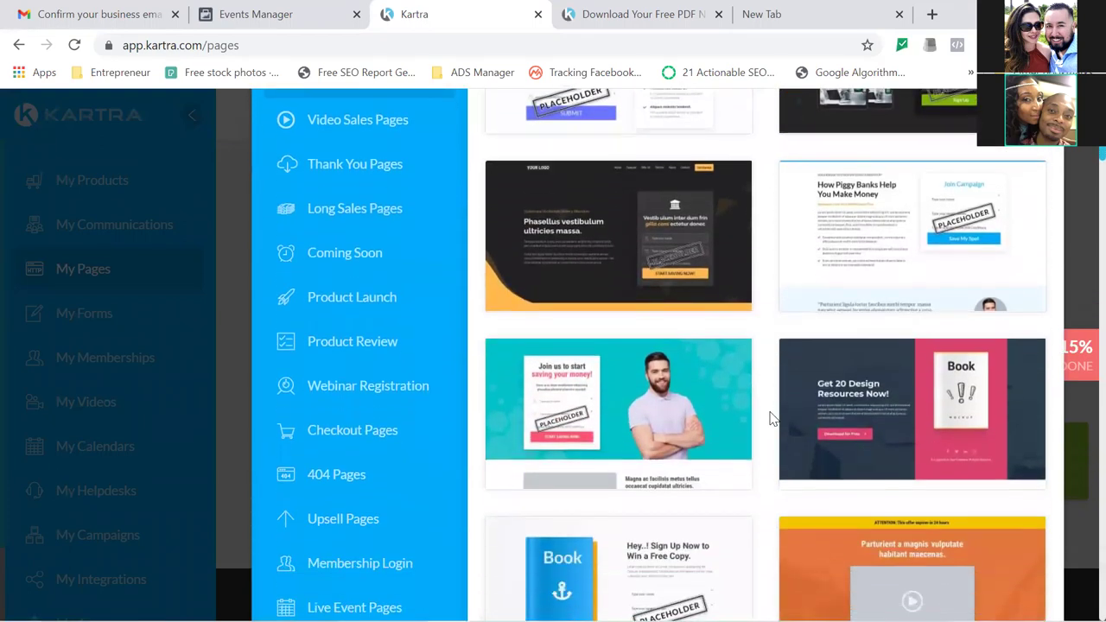
scroll(771, 419, "down", 6)
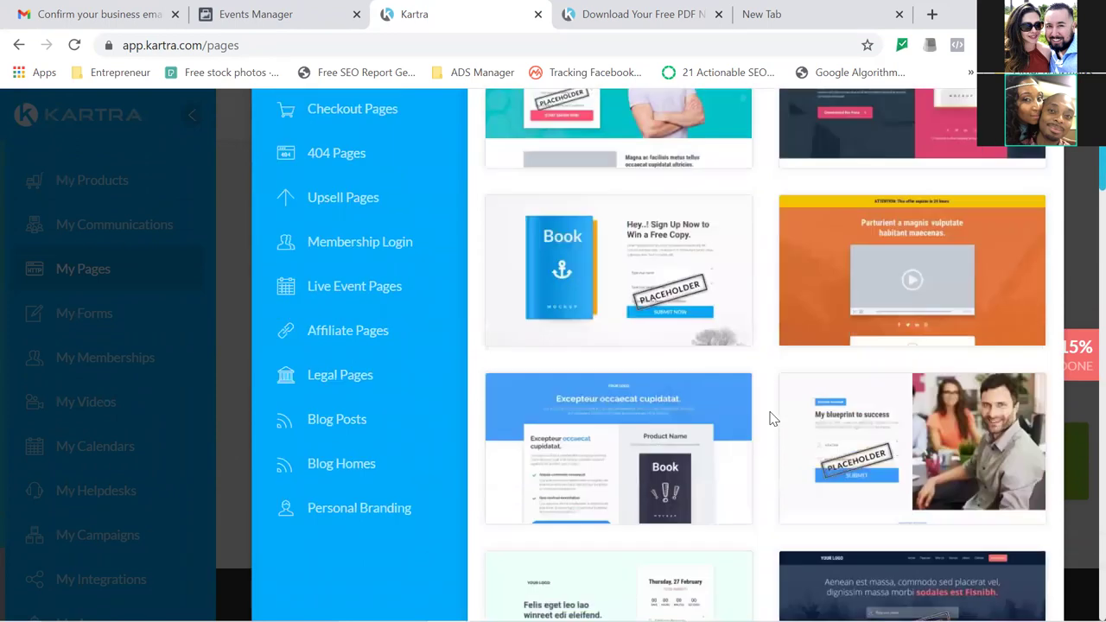
scroll(772, 419, "down", 4)
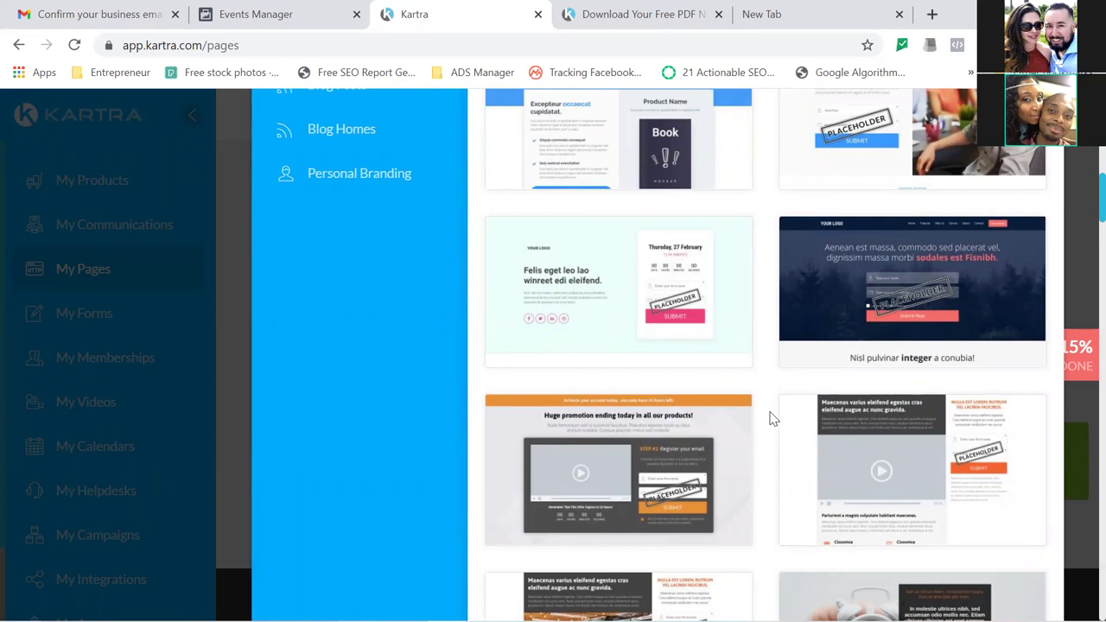
scroll(771, 419, "down", 3)
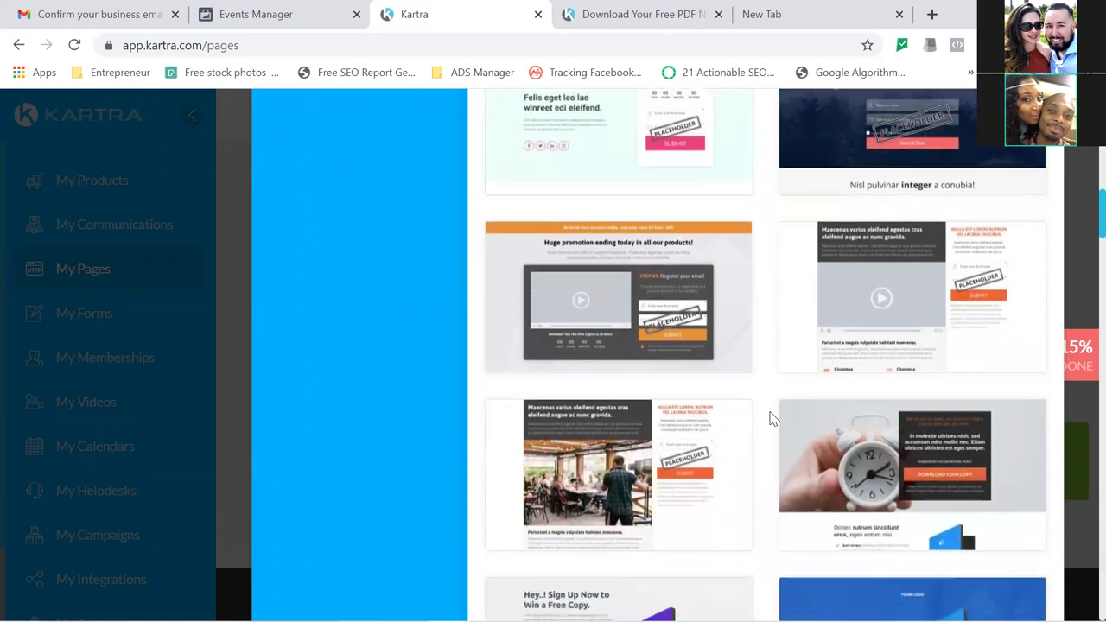
scroll(771, 419, "down", 2)
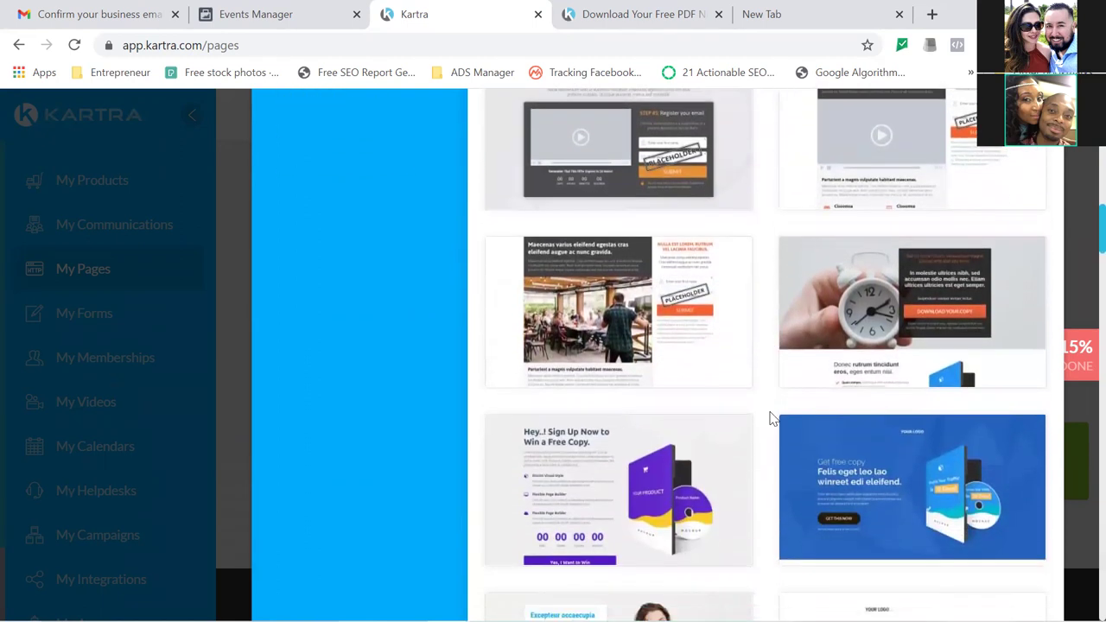
scroll(771, 419, "down", 4)
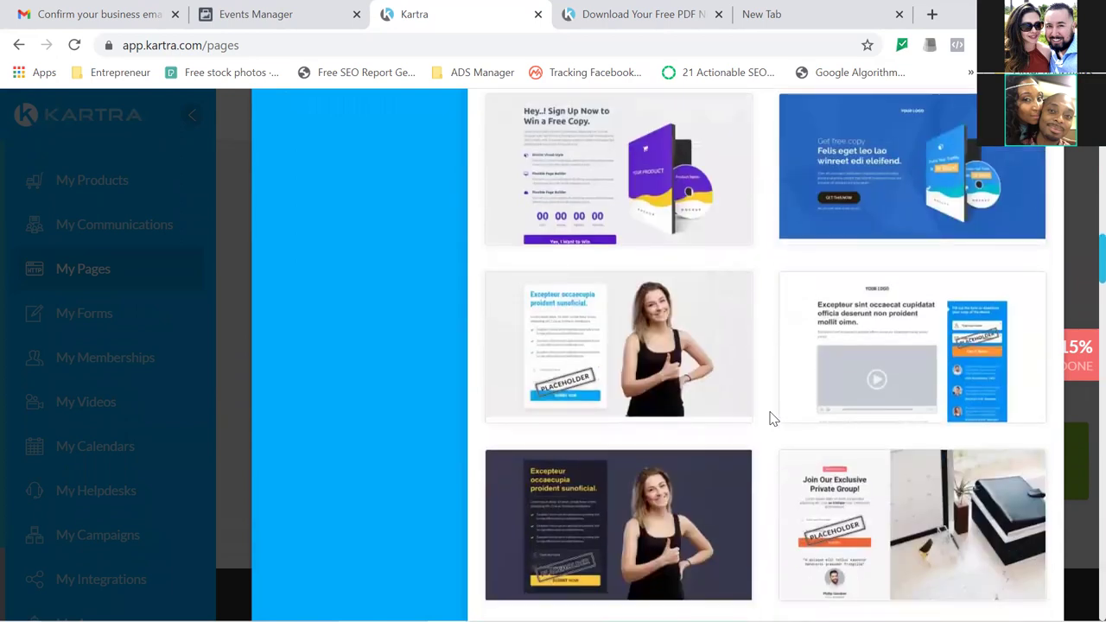
scroll(771, 419, "down", 2)
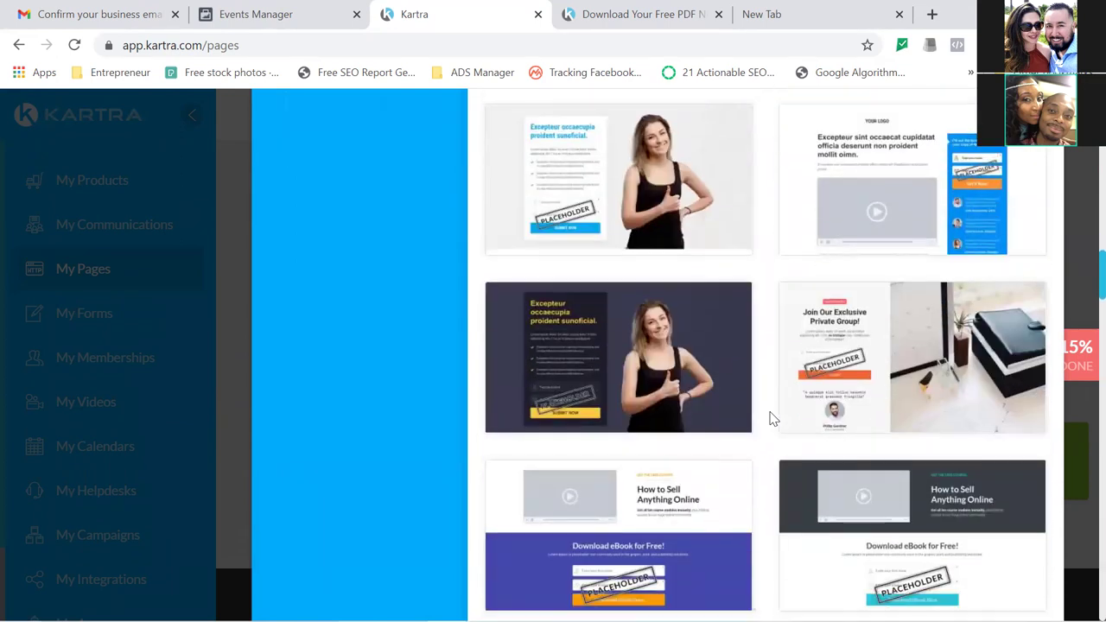
scroll(771, 419, "down", 3)
scroll(771, 419, "down", 3)
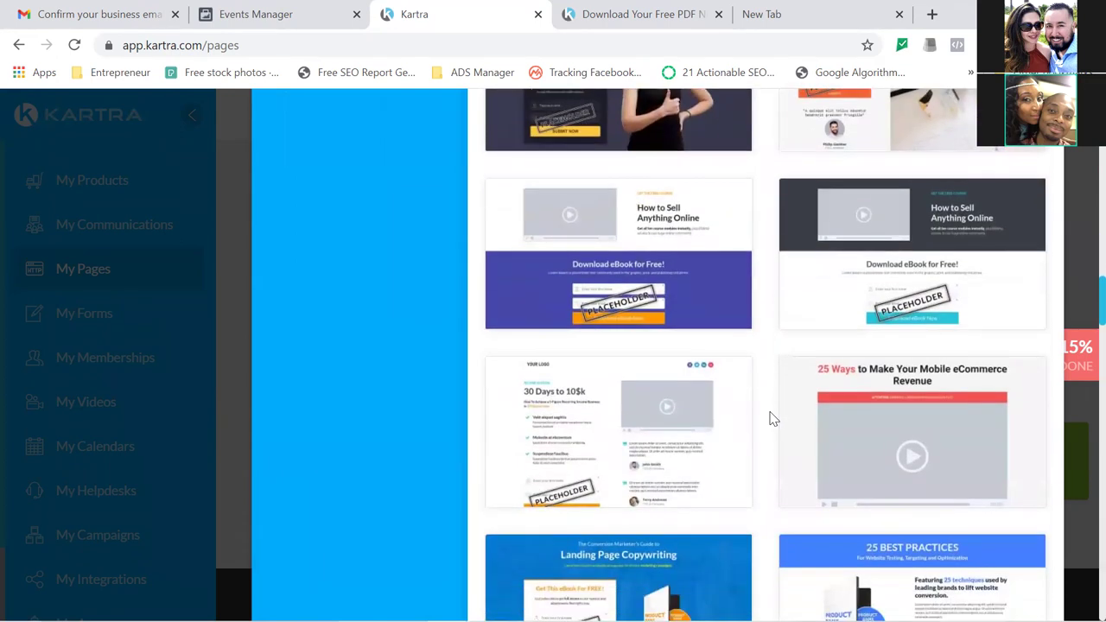
scroll(771, 419, "down", 1)
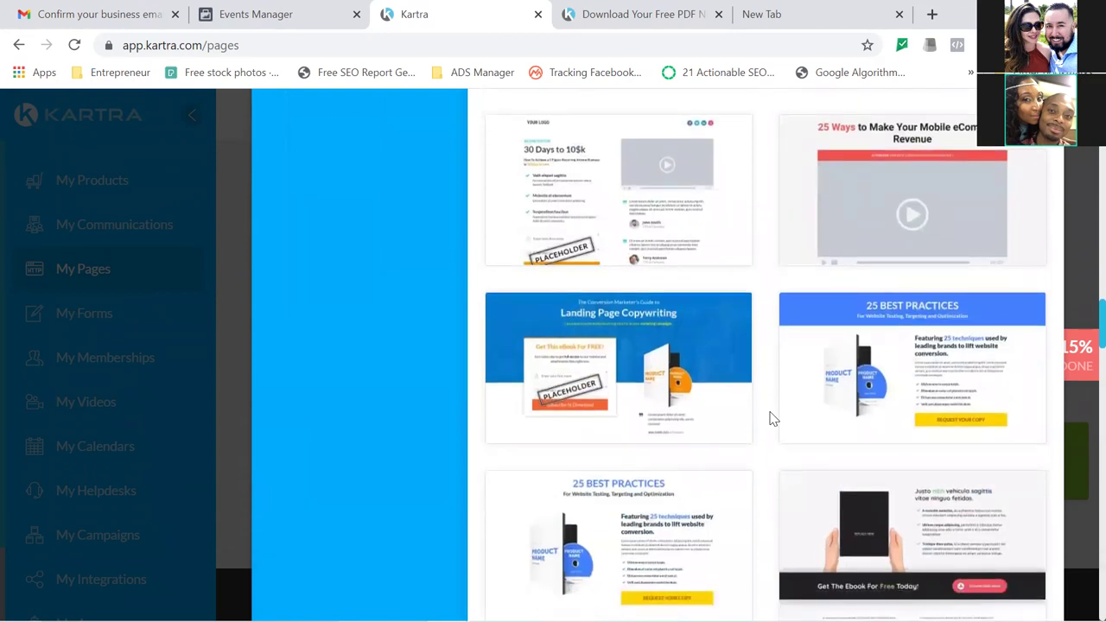
scroll(771, 418, "up", 8)
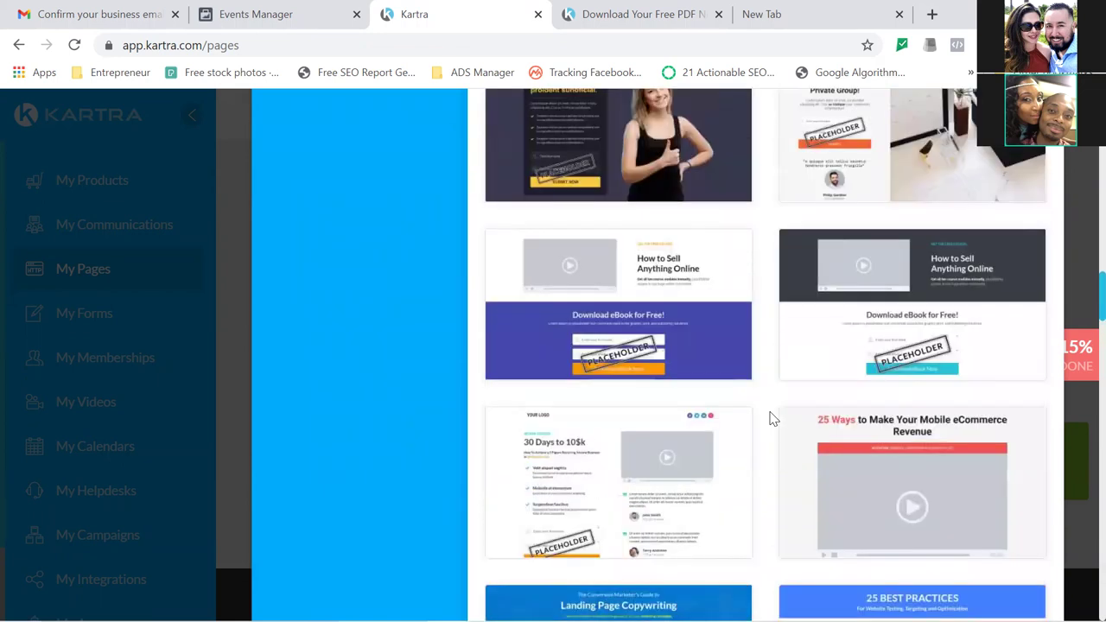
scroll(772, 419, "up", 7)
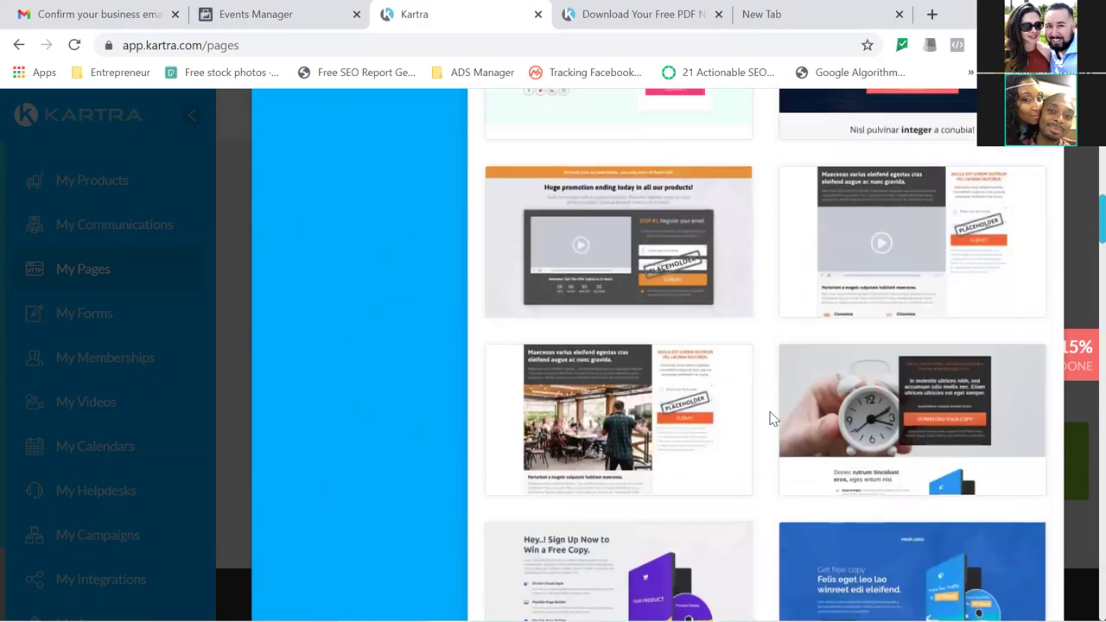
scroll(772, 419, "up", 3)
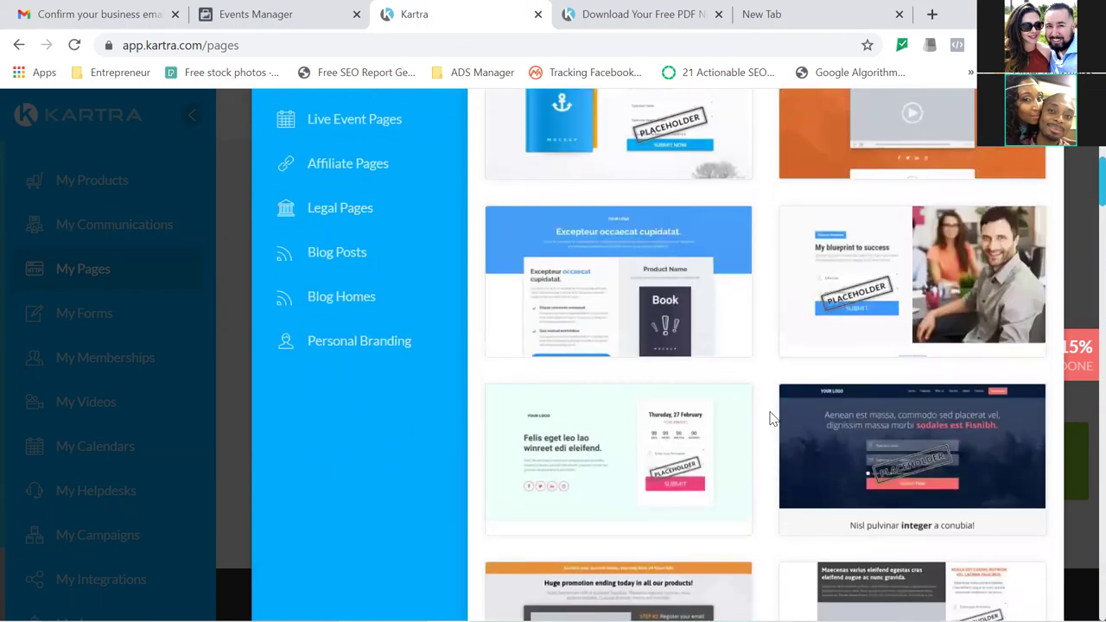
scroll(771, 419, "up", 2)
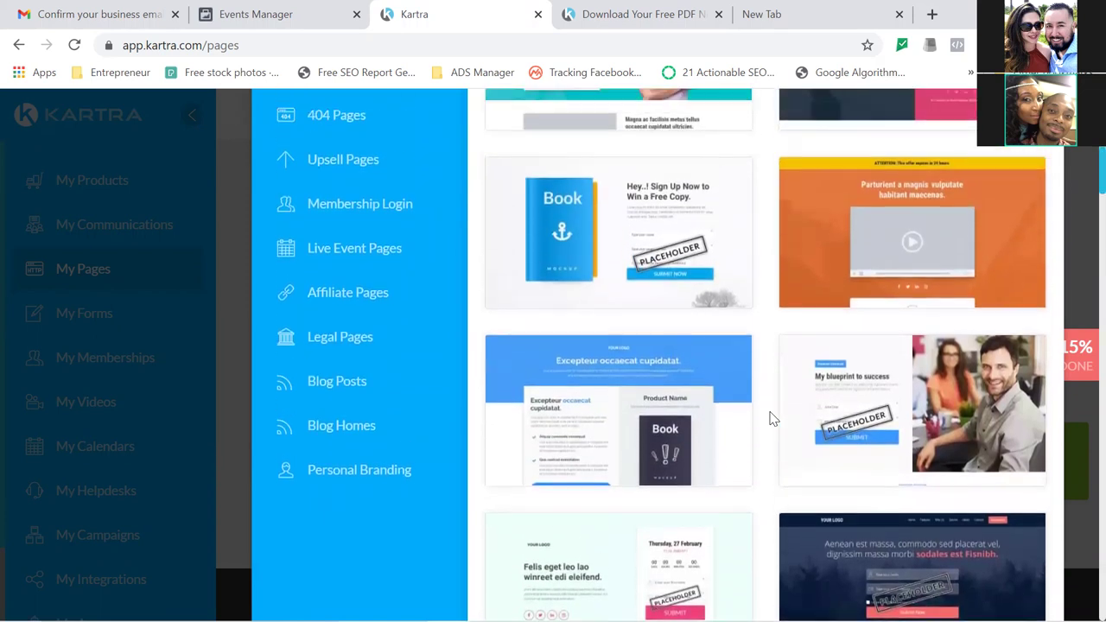
scroll(771, 419, "up", 2)
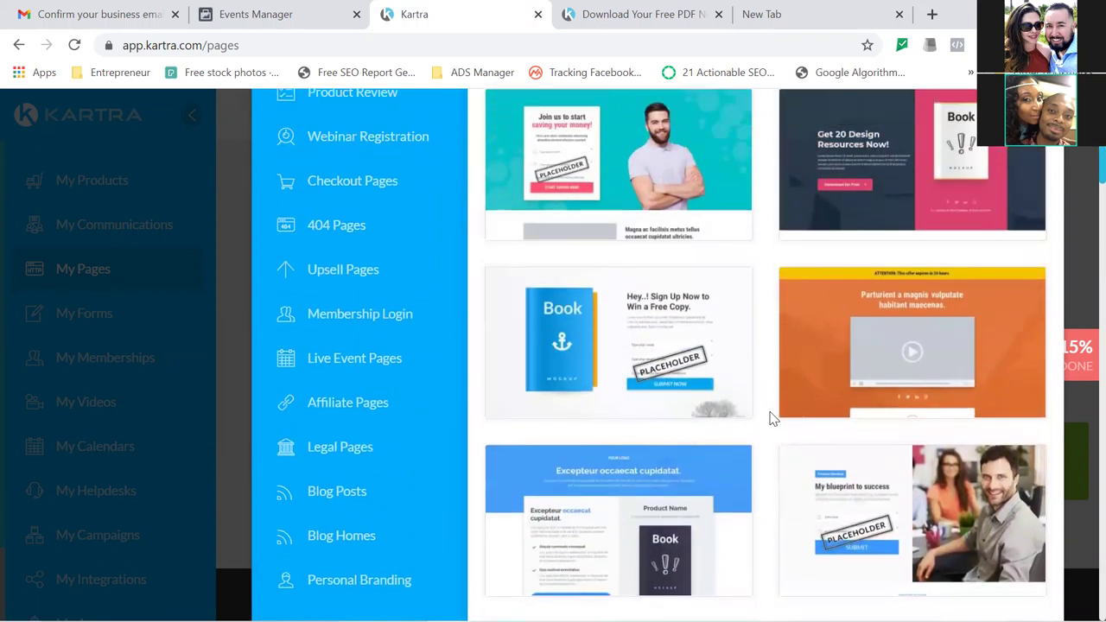
scroll(771, 419, "up", 1)
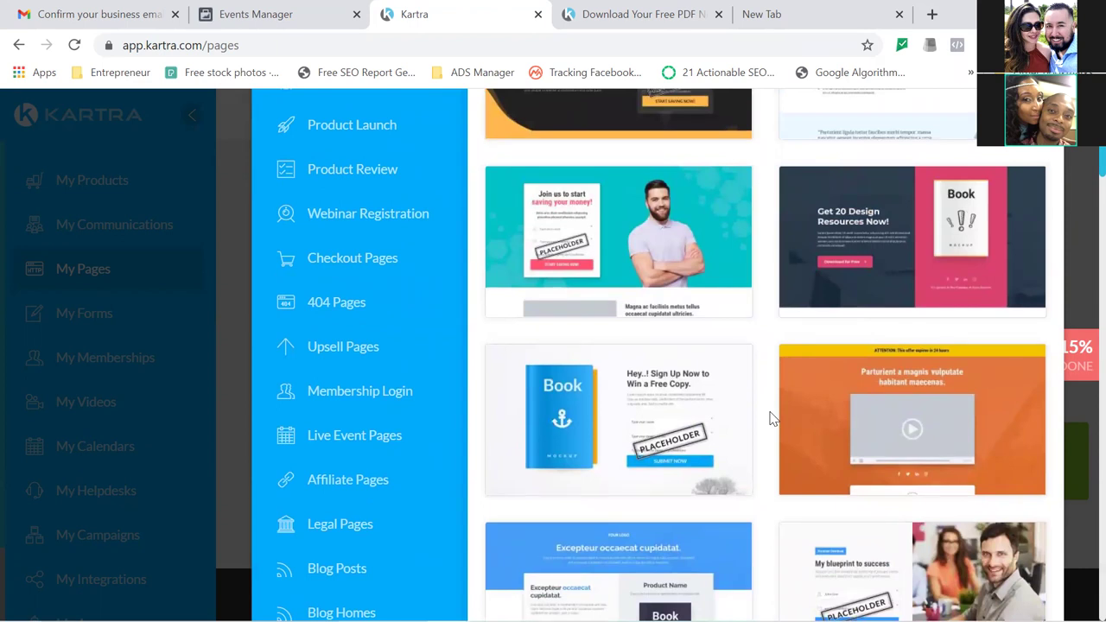
scroll(772, 419, "up", 1)
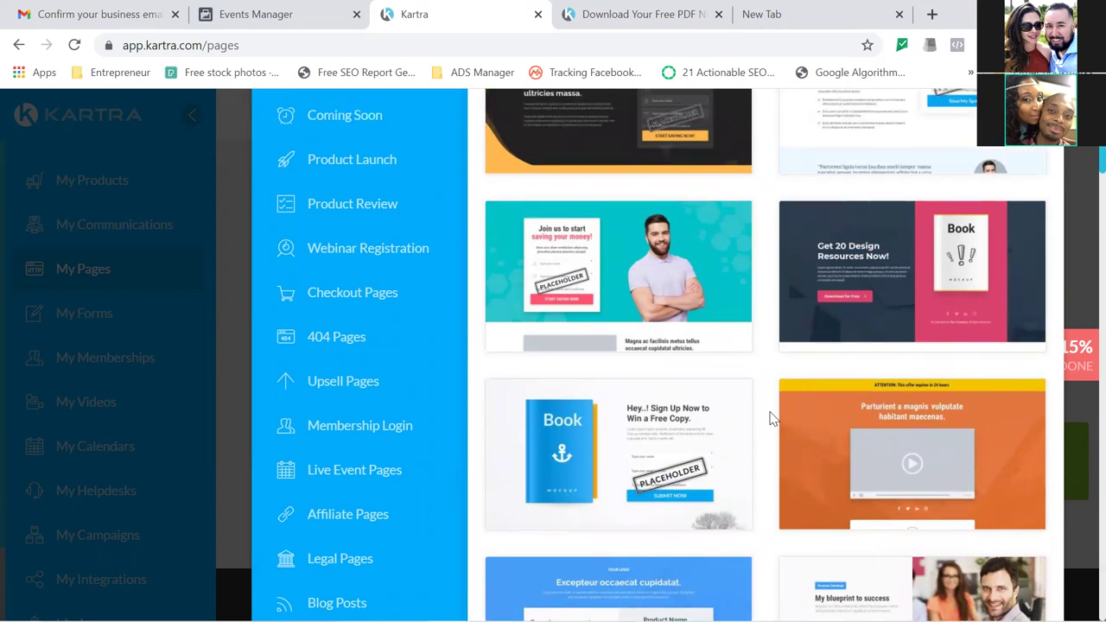
scroll(772, 419, "up", 4)
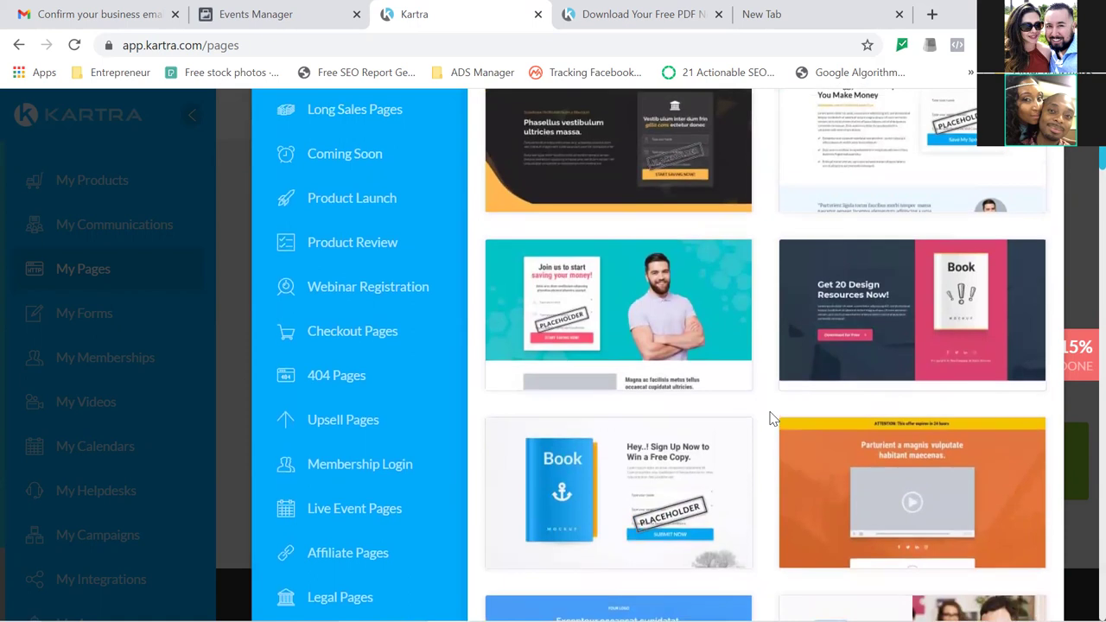
scroll(771, 419, "up", 2)
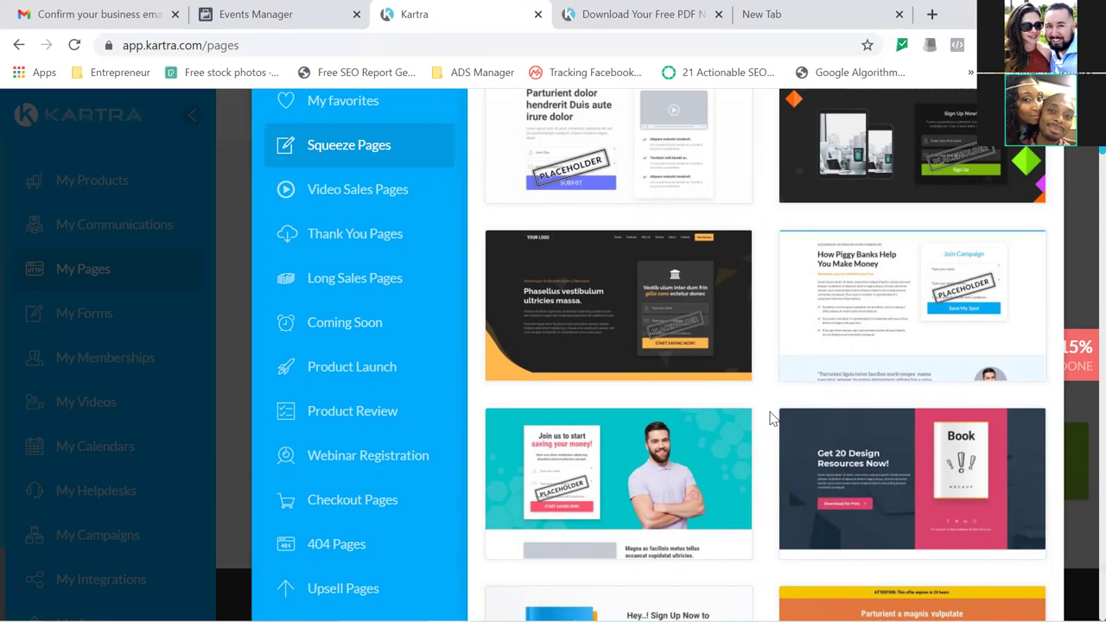
mouse_move(541, 323)
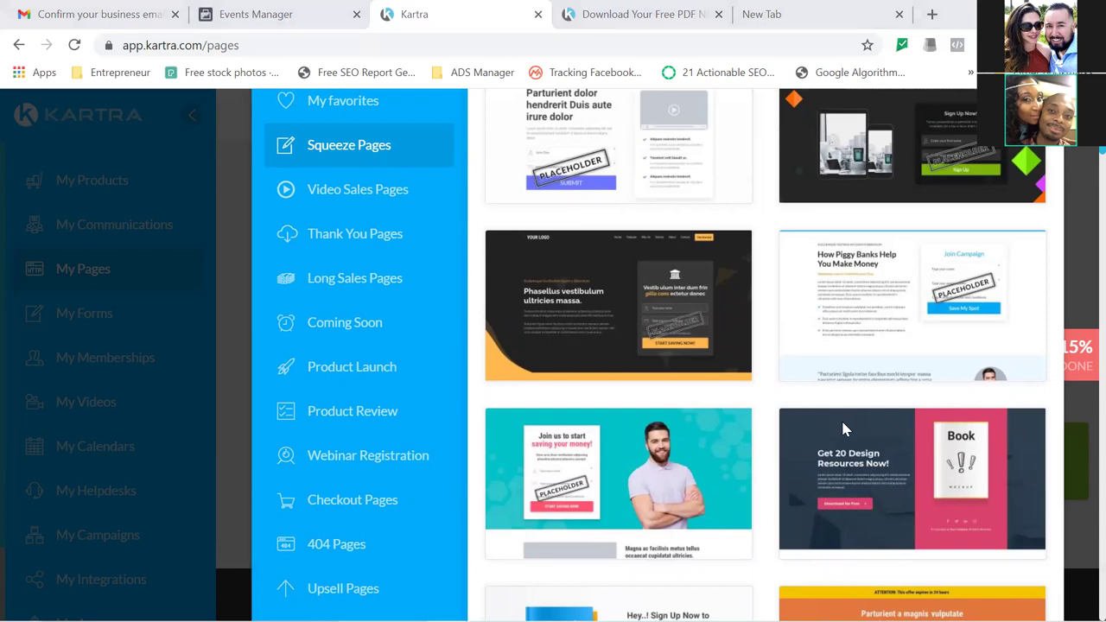
Load the pasted WebinarJam URL in a new tab and open the Kartra Weekly Q&A registration form.
left_click(820, 12)
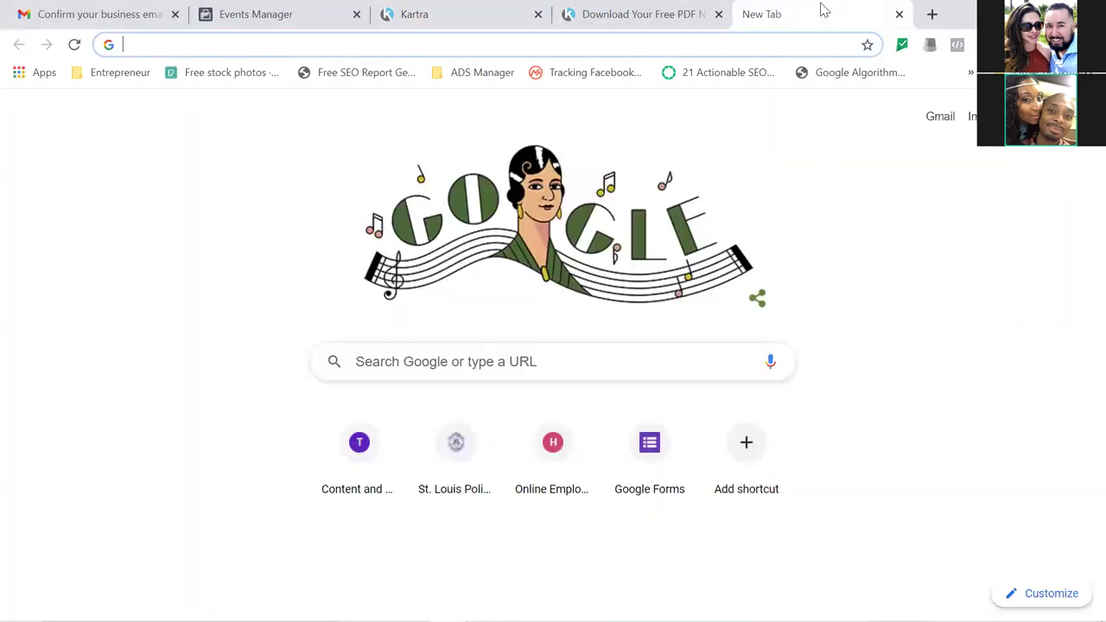
type("https://event.webinarjam.com/register/5/gwa5")
key("Return")
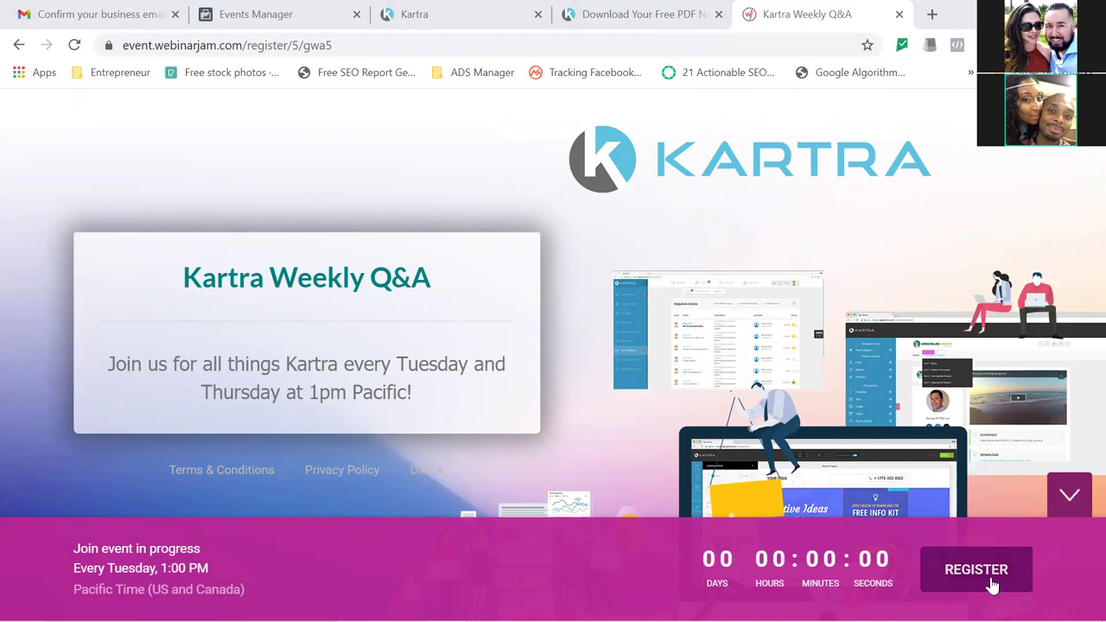
left_click(991, 586)
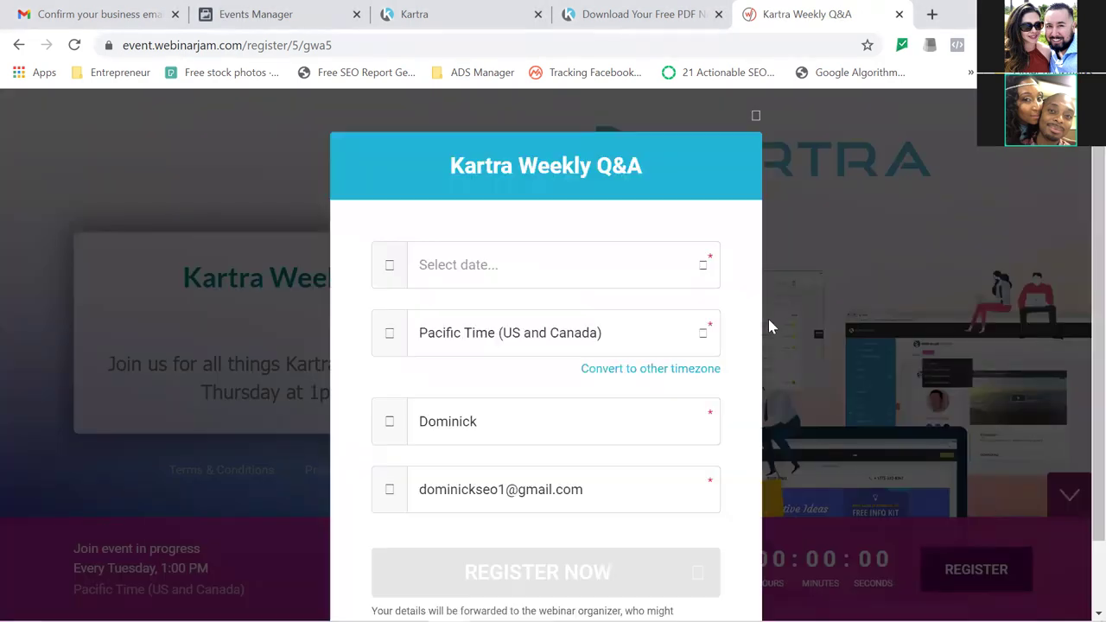
Pick a Tuesday session and replace the e-mail's domain with the business domain.
left_click(693, 273)
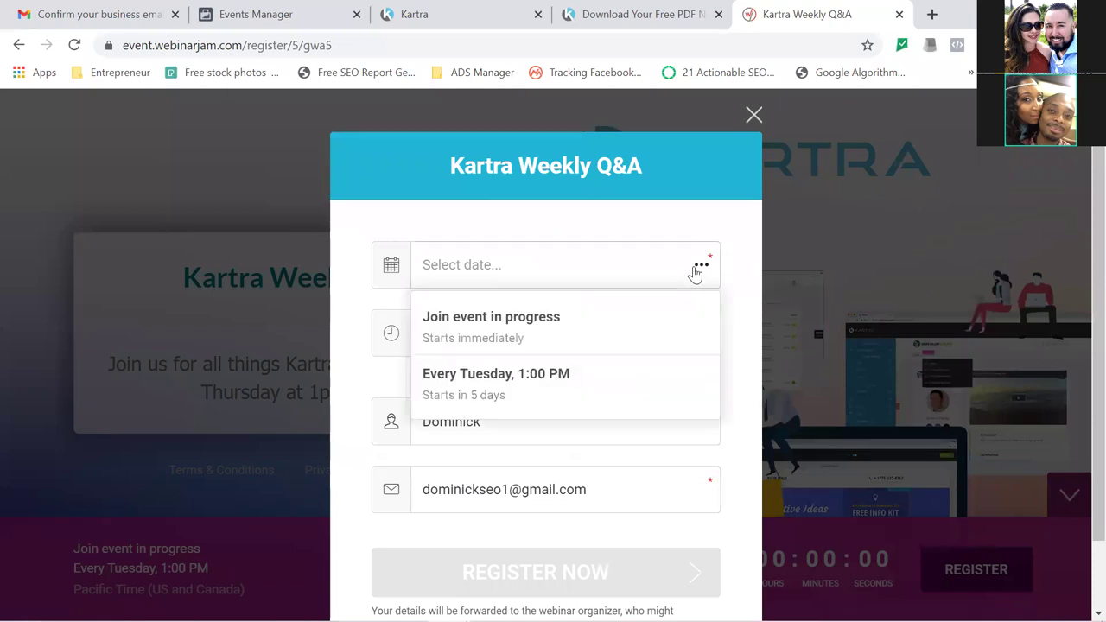
left_click(521, 392)
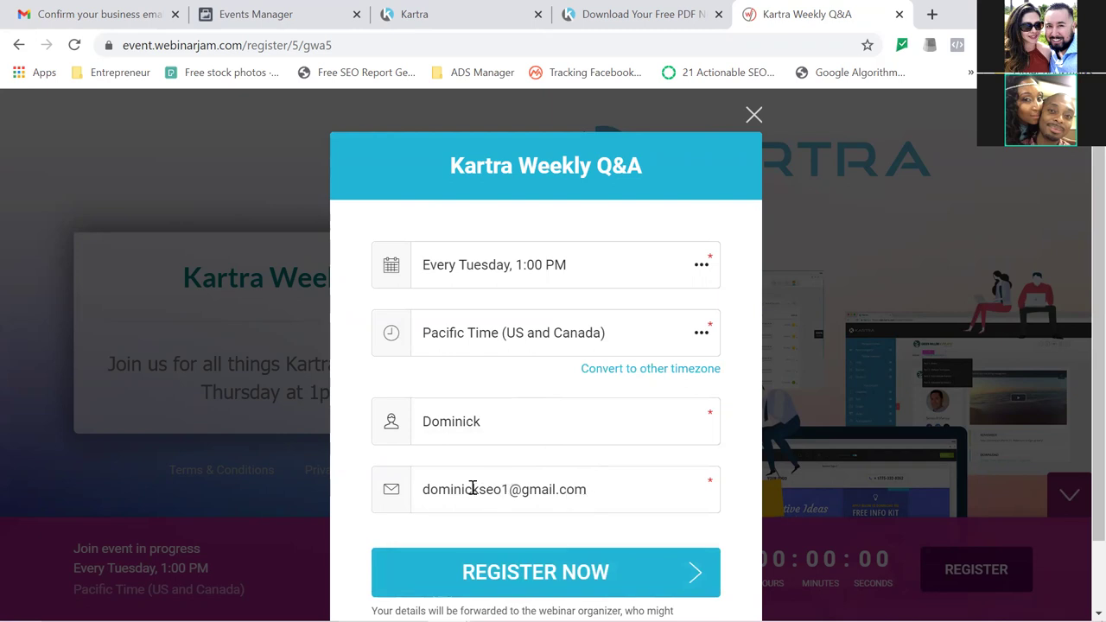
left_click_drag(480, 489, 632, 484)
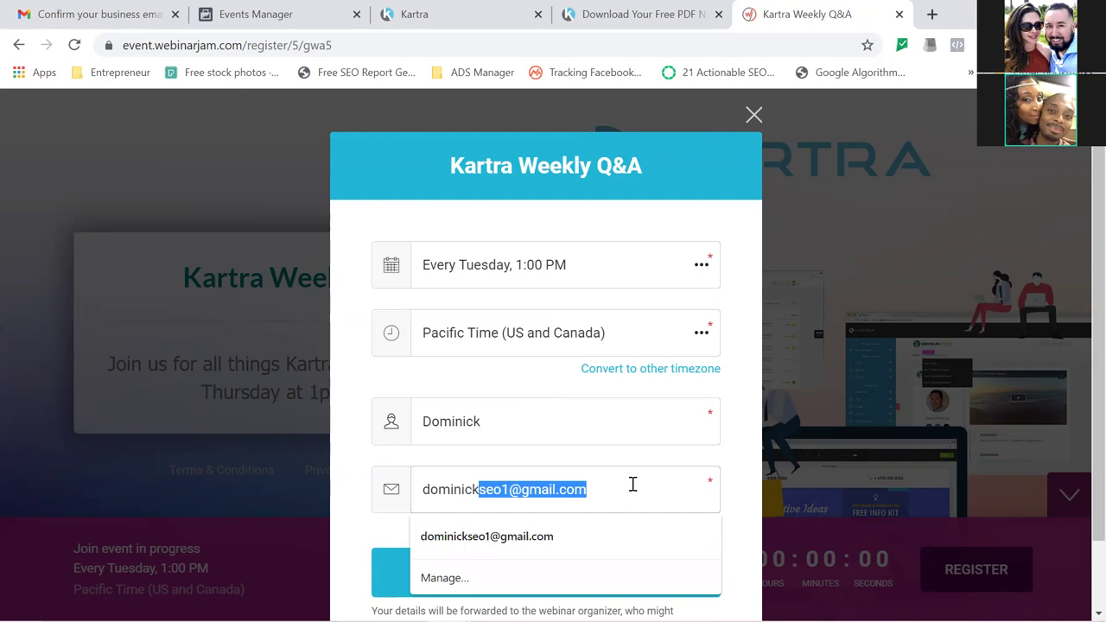
type("@dcdi")
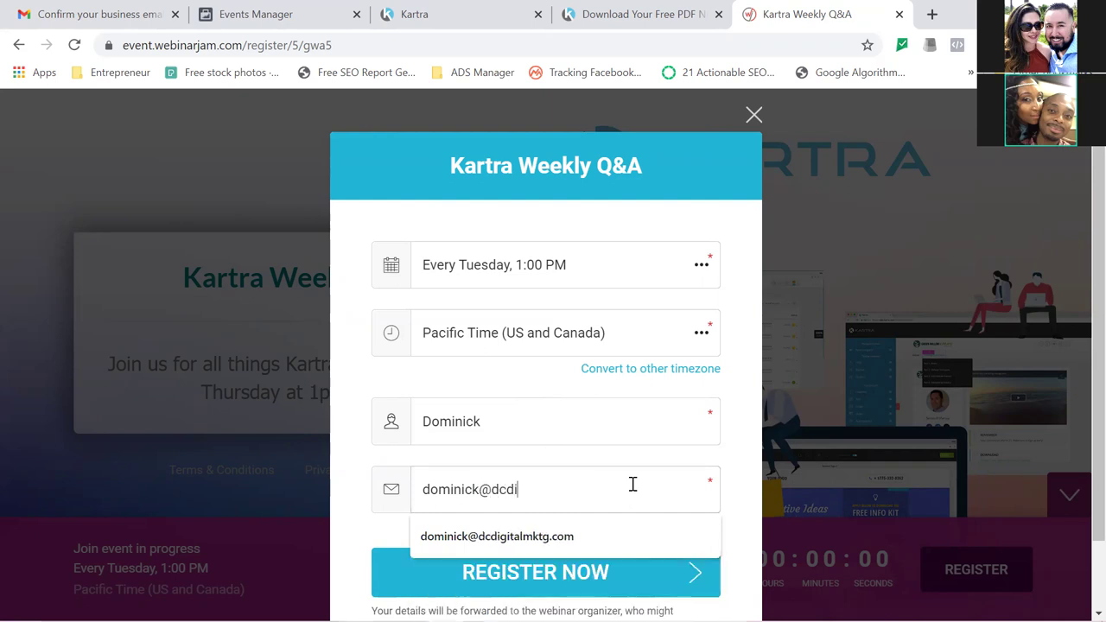
type("gitalmktg.com")
key("Escape")
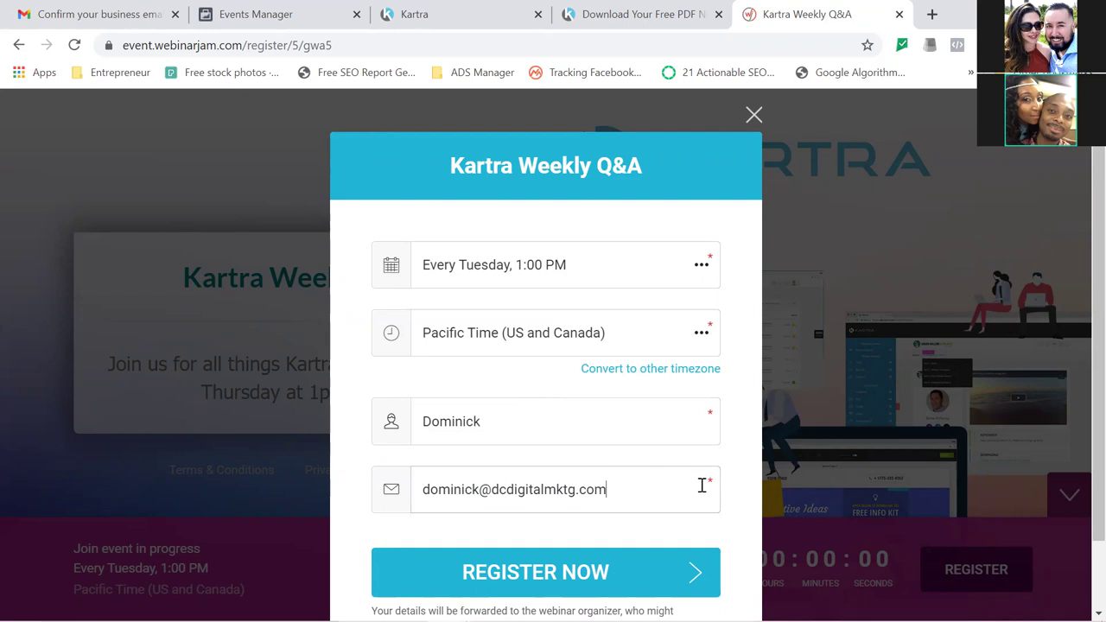
Switch the timezone to Central Time, choose Every Tuesday 3:00 PM, and submit the registration.
left_click(701, 335)
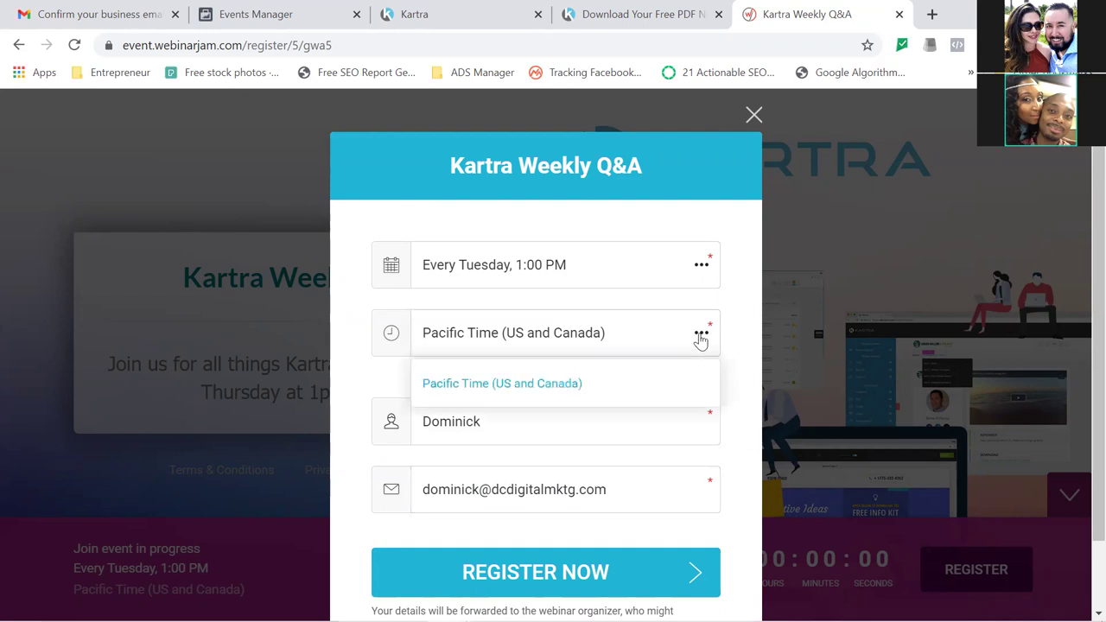
left_click(700, 337)
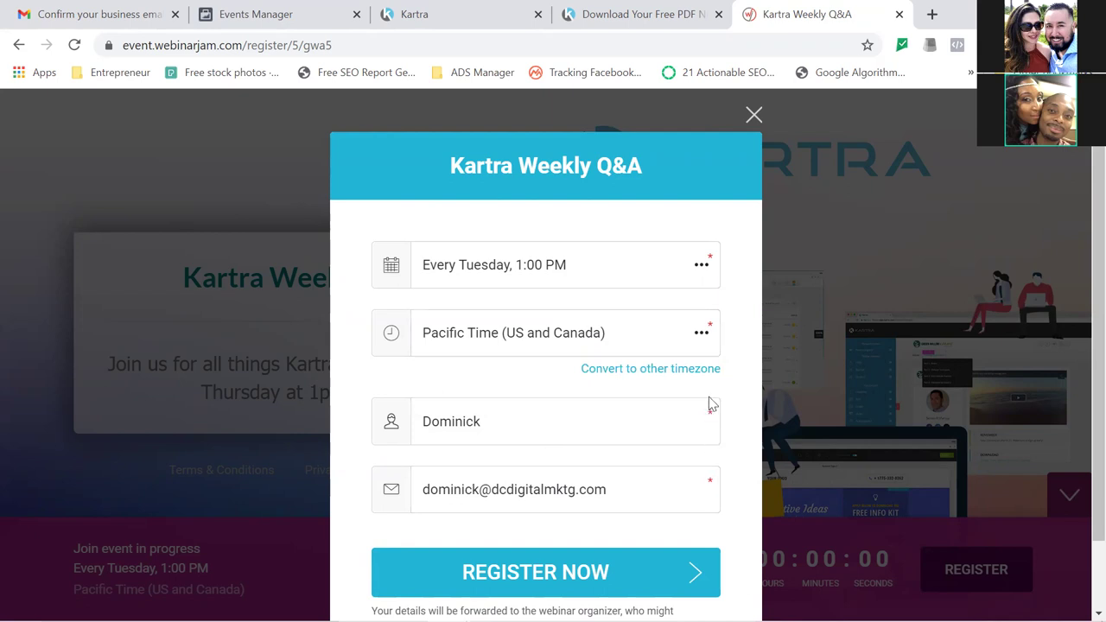
left_click(691, 370)
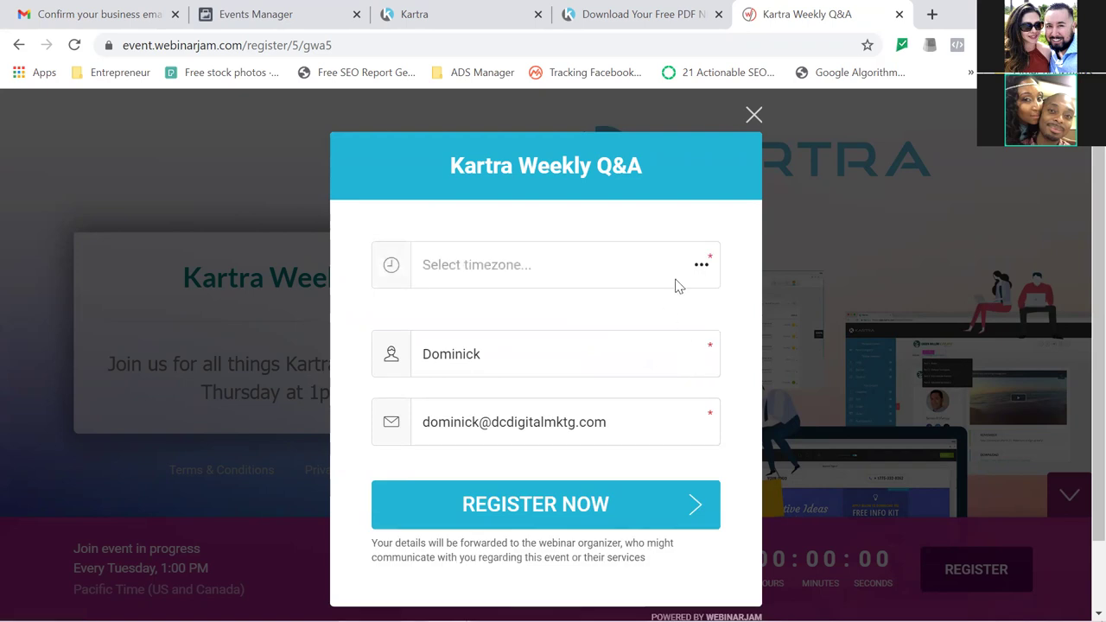
left_click(703, 268)
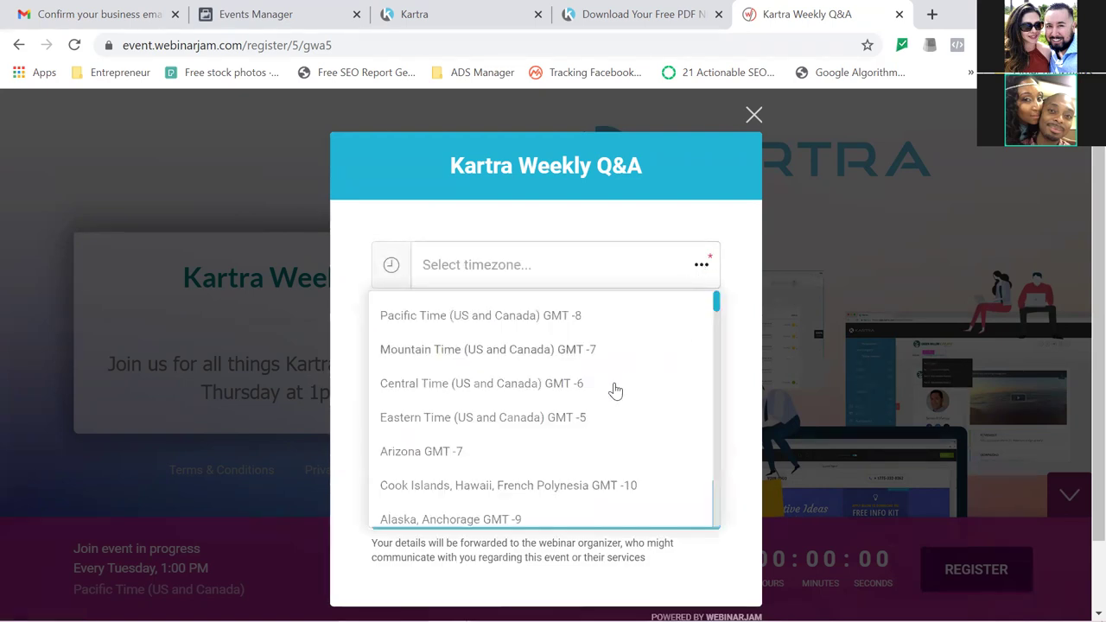
left_click(543, 385)
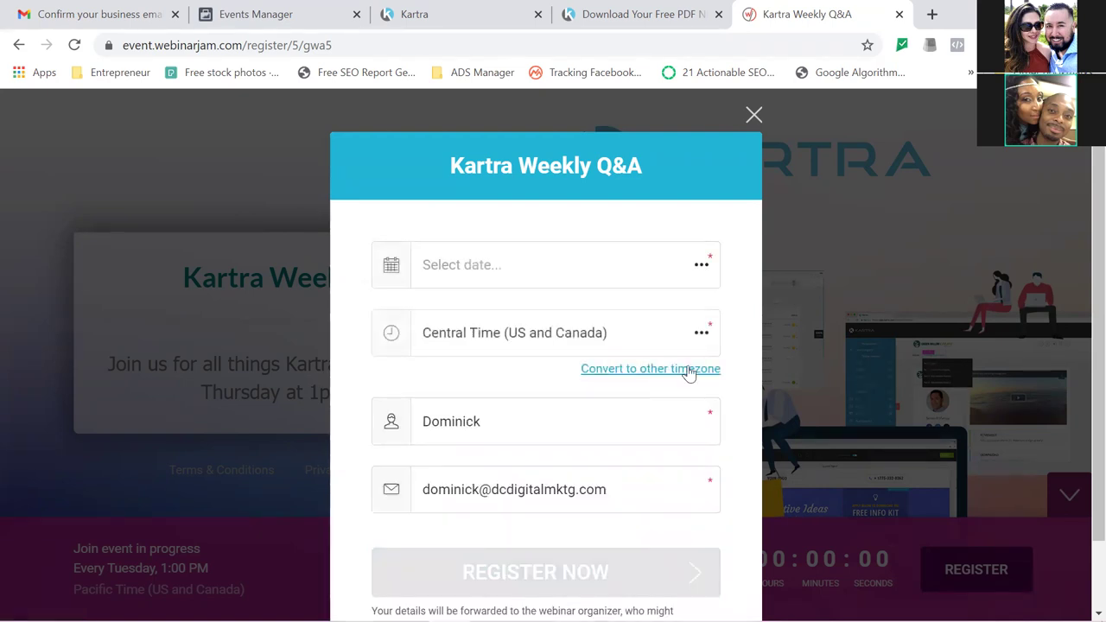
left_click(702, 270)
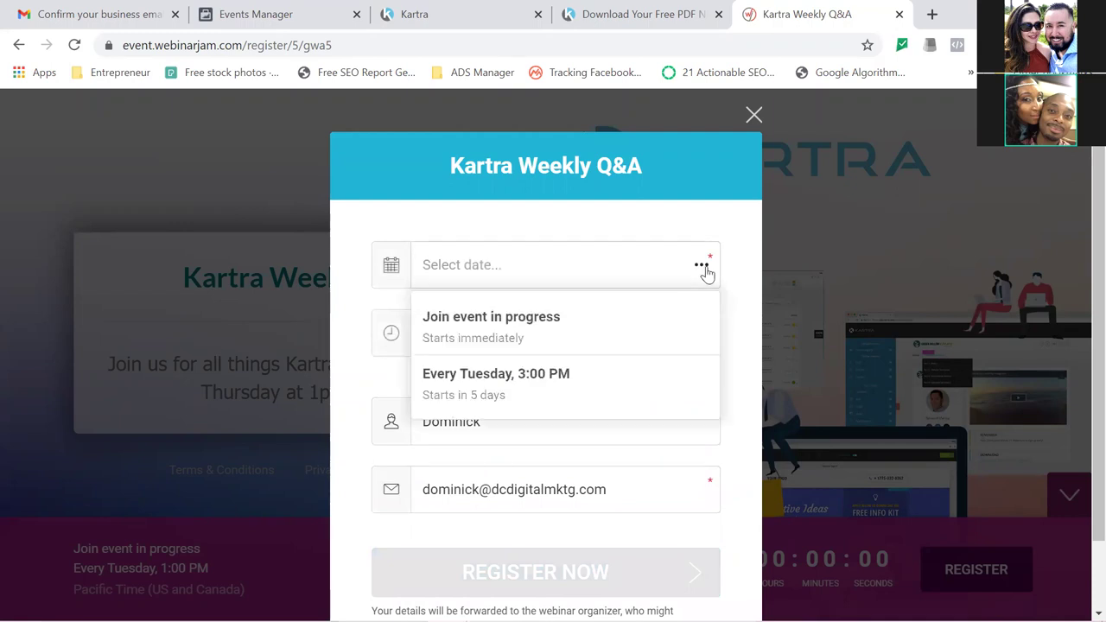
left_click(531, 406)
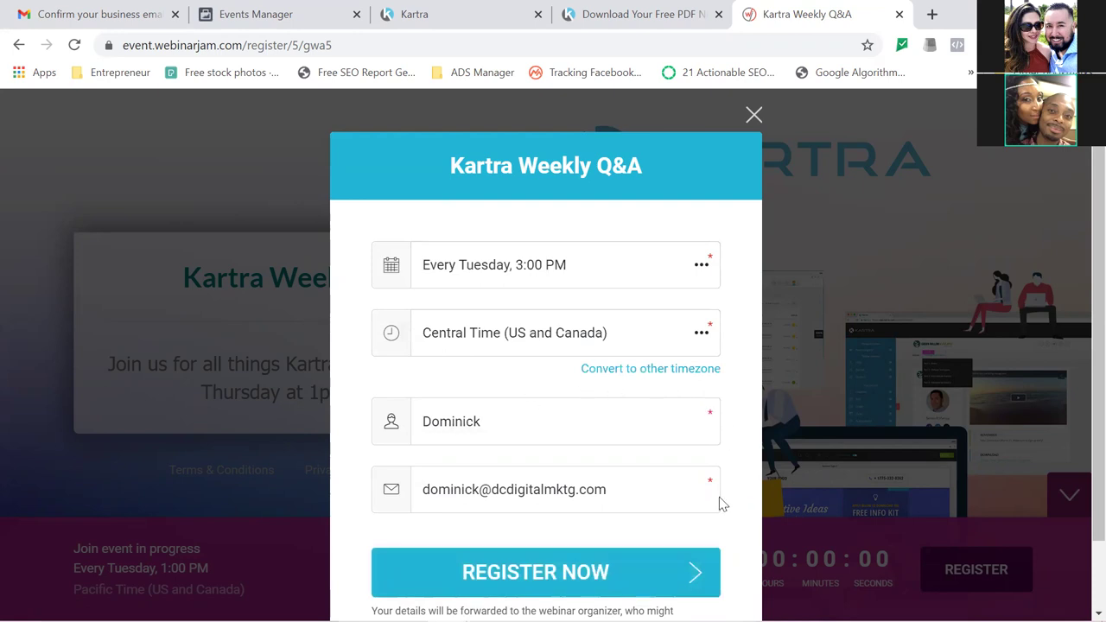
left_click(629, 582)
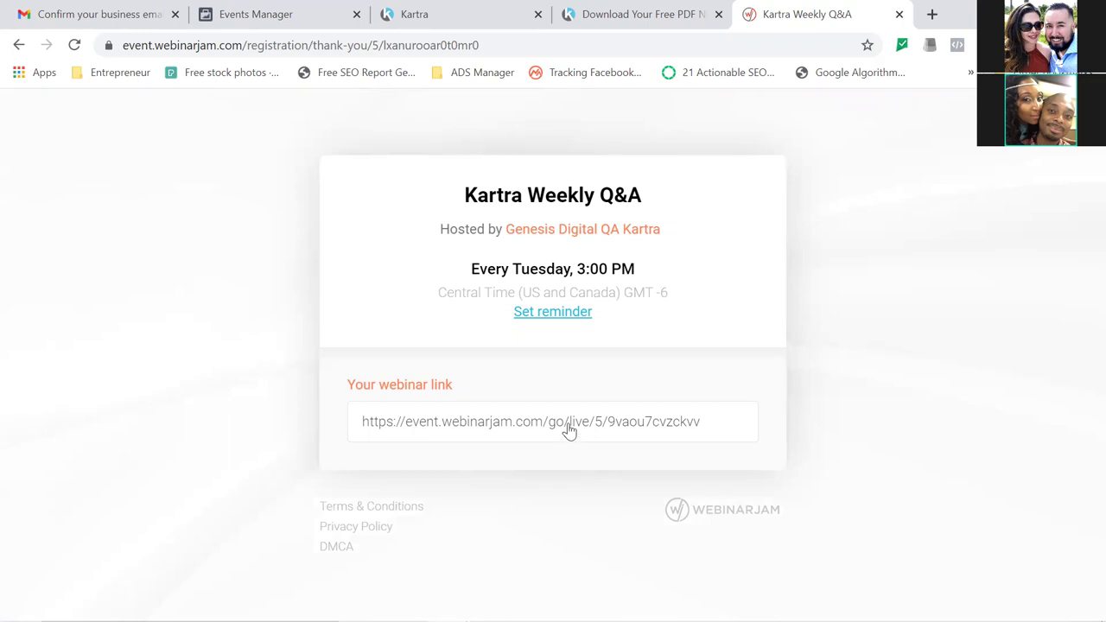
Open the personal webinar link and collapse the countdown bar to reveal the three hosts.
left_click(718, 433)
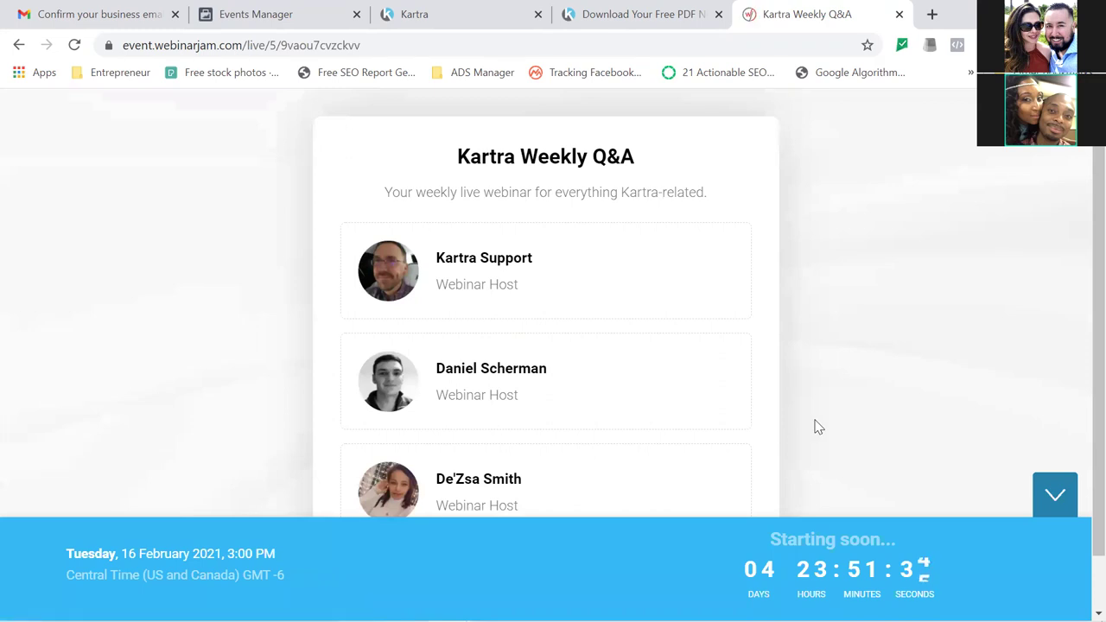
scroll(1082, 429, "down", 1)
scroll(1078, 298, "up", 1)
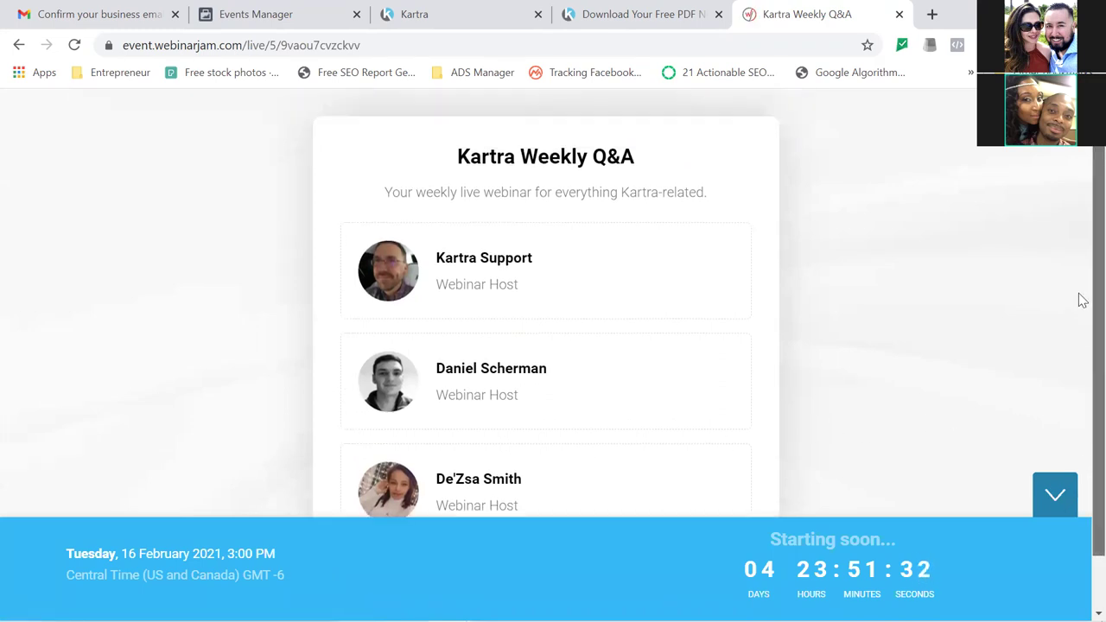
left_click(1054, 498)
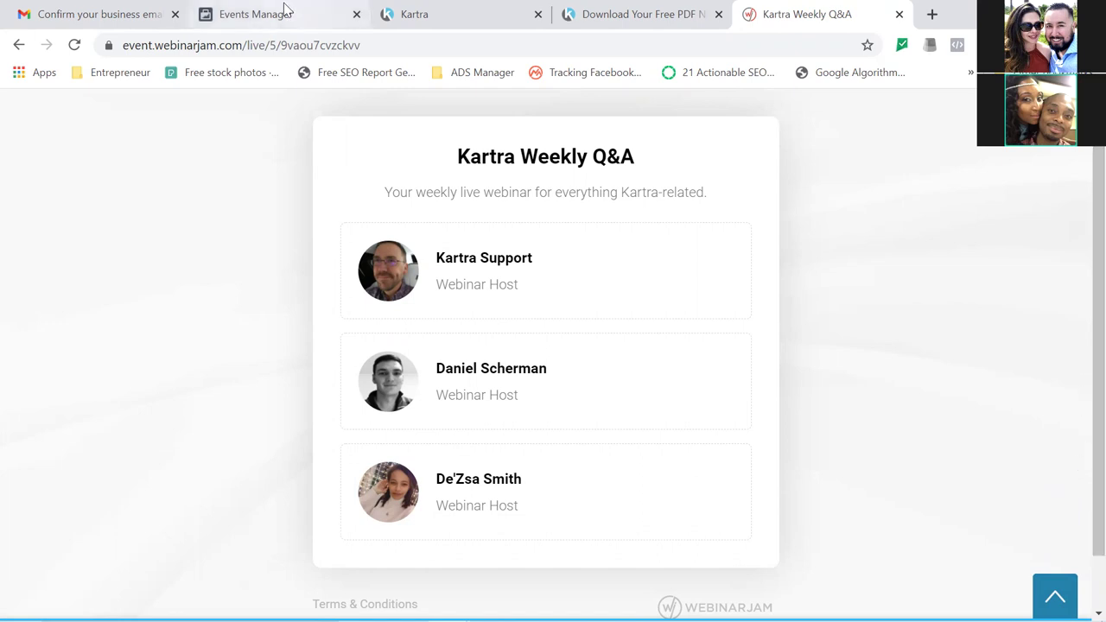
Pass through the Kartra tab back to the Events Manager Custom Conversions page.
left_click(414, 14)
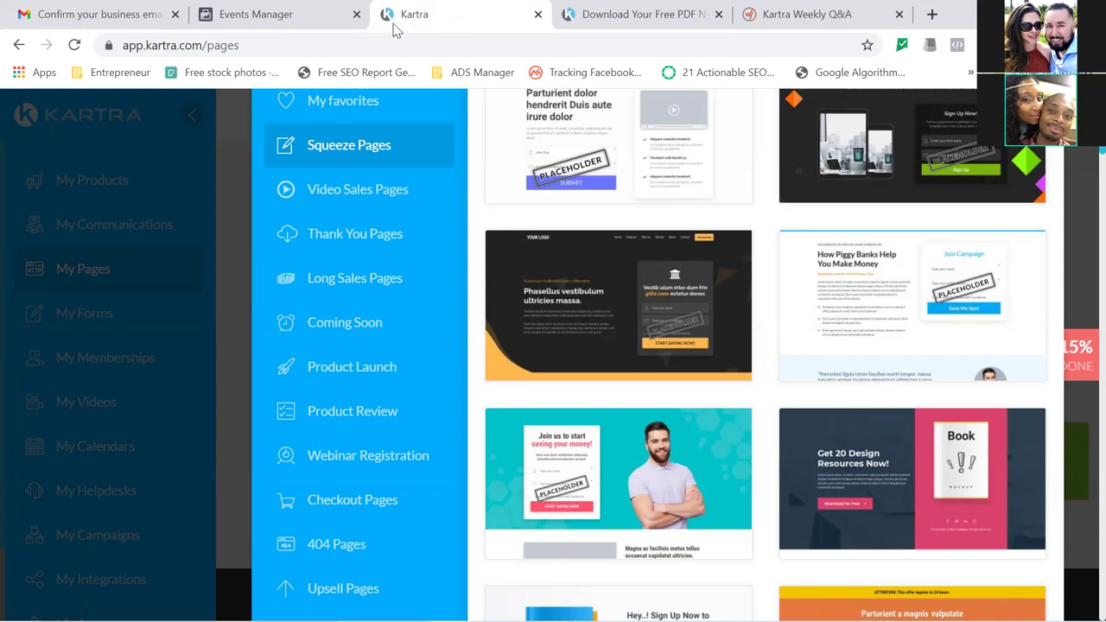
left_click(316, 27)
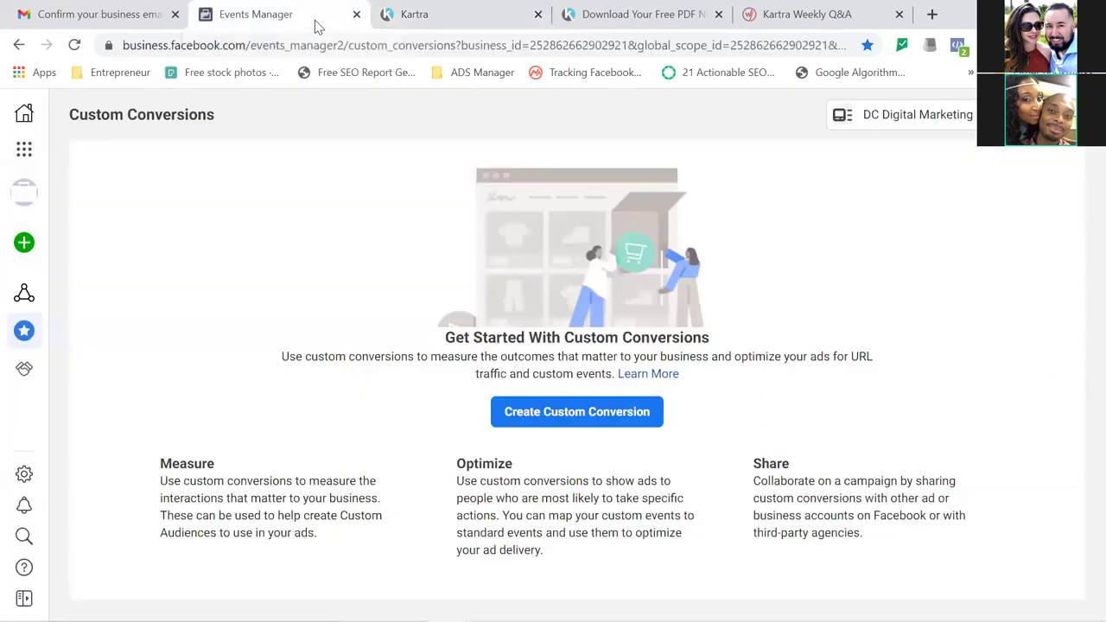